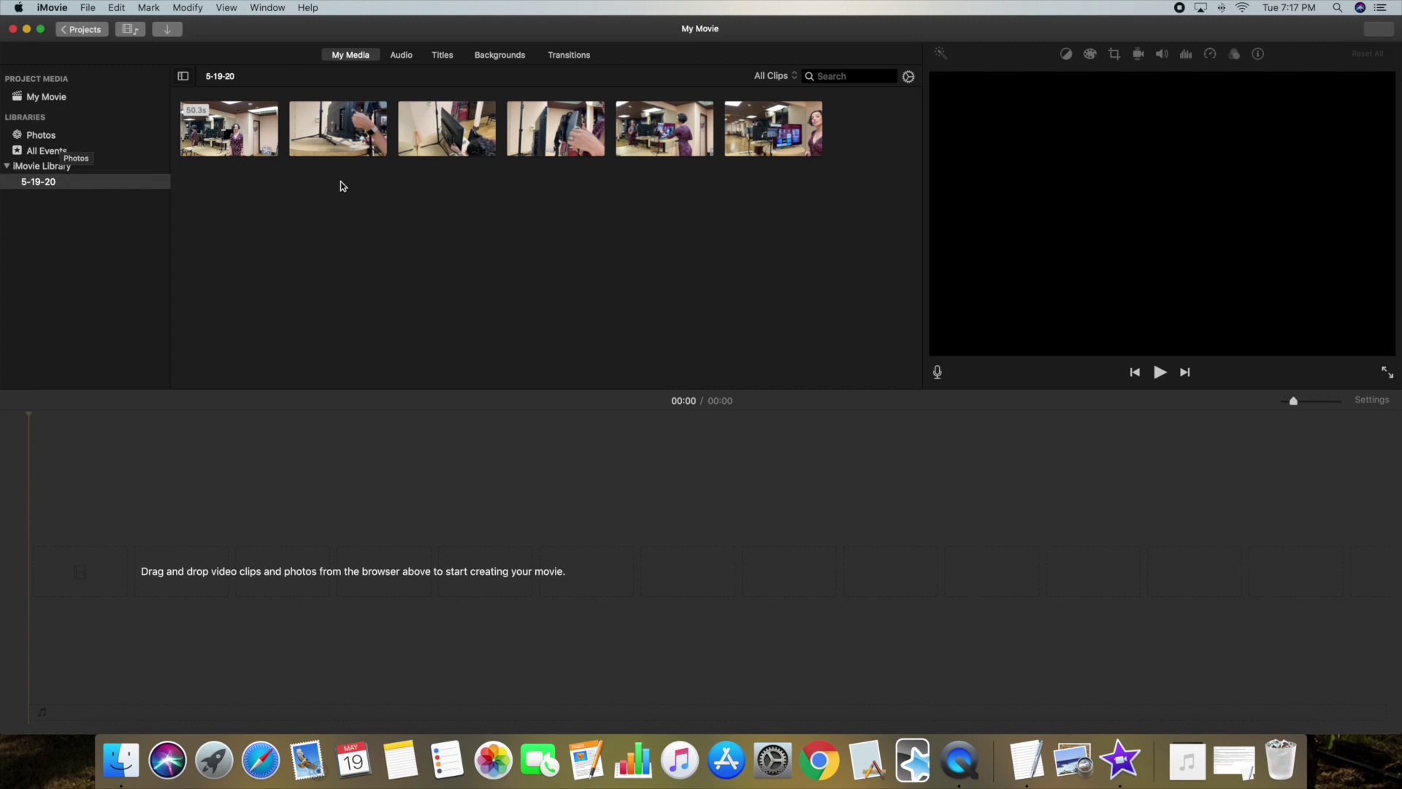
Add about 17 seconds of the last media clip to the timeline and stack about 13 seconds of the fifth clip above it.
left_click(748, 143)
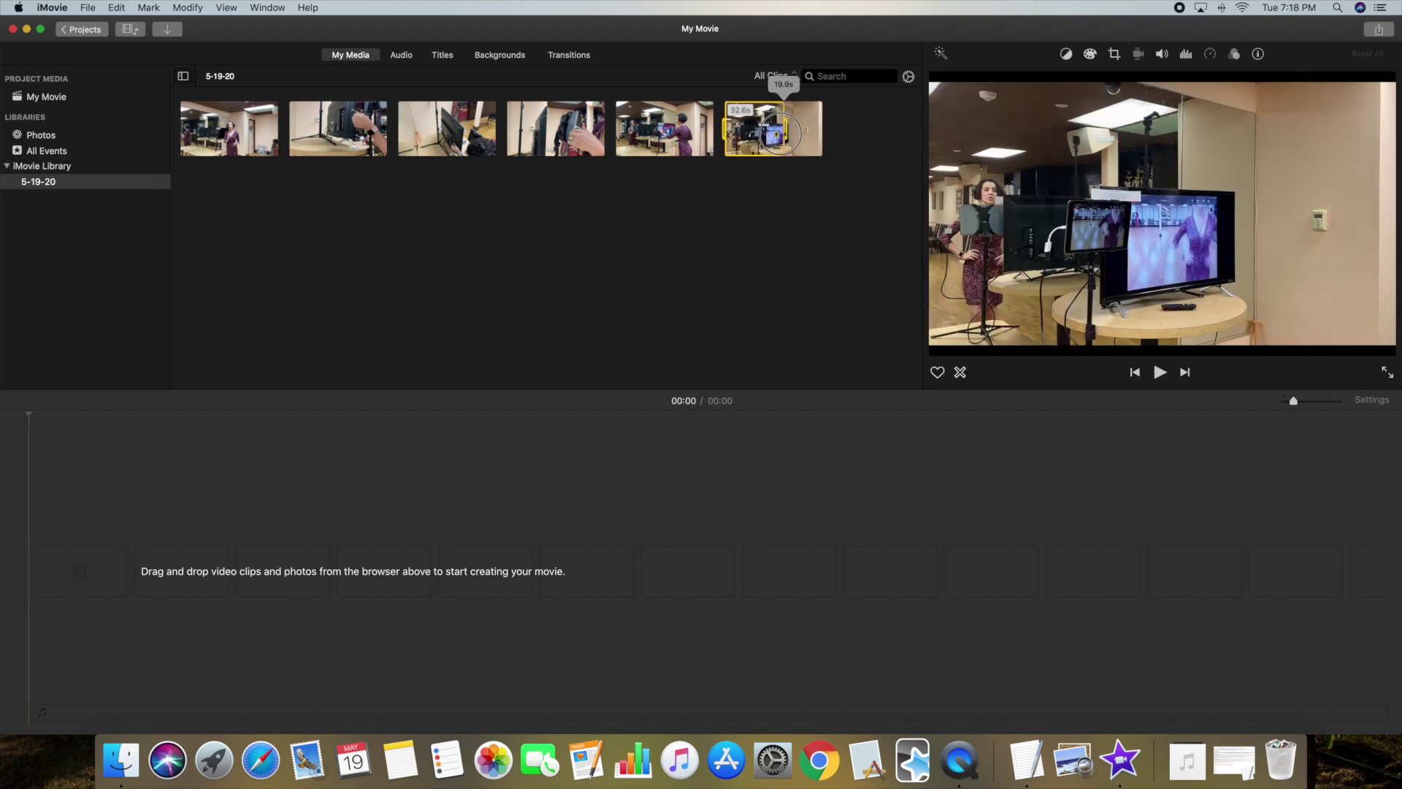
left_click_drag(752, 137, 109, 571)
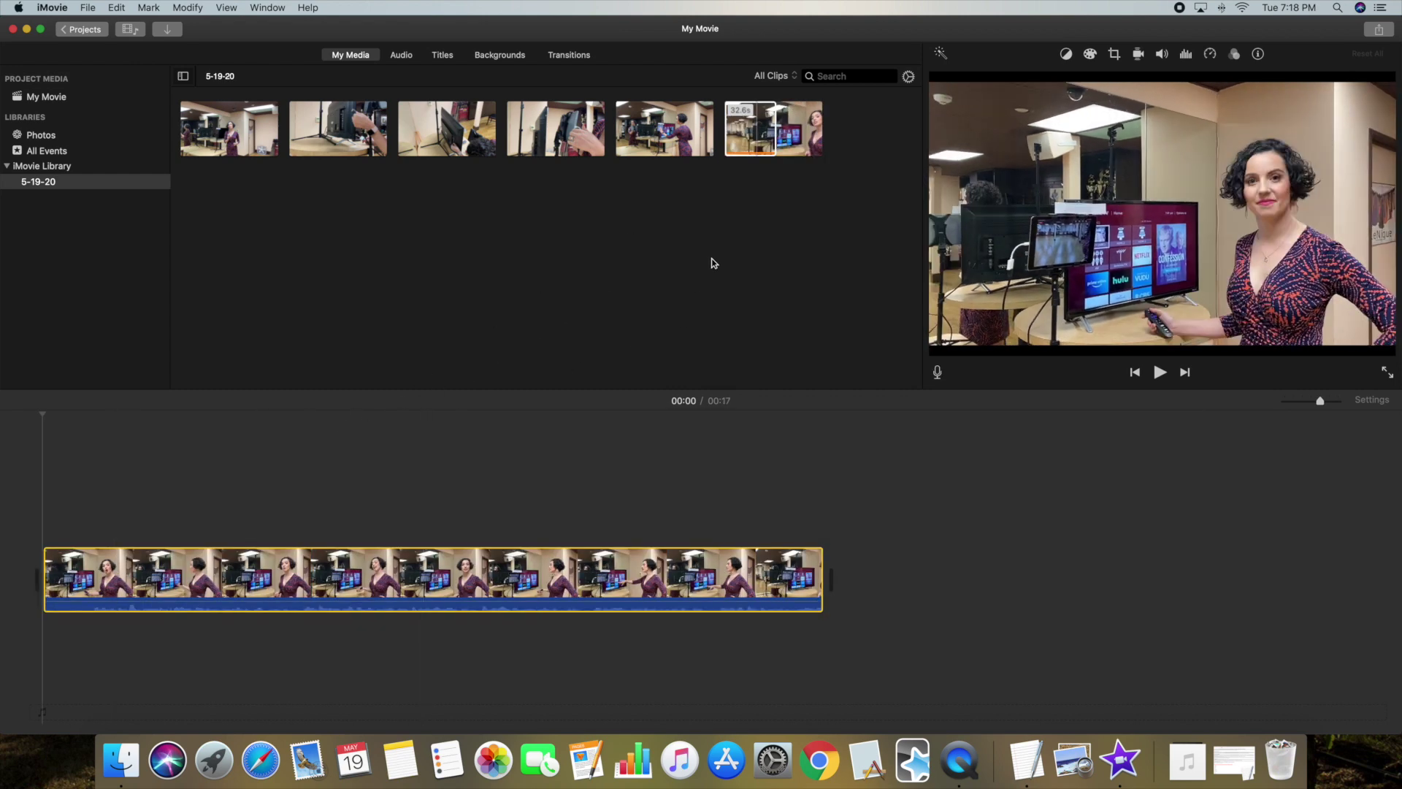
left_click(791, 148)
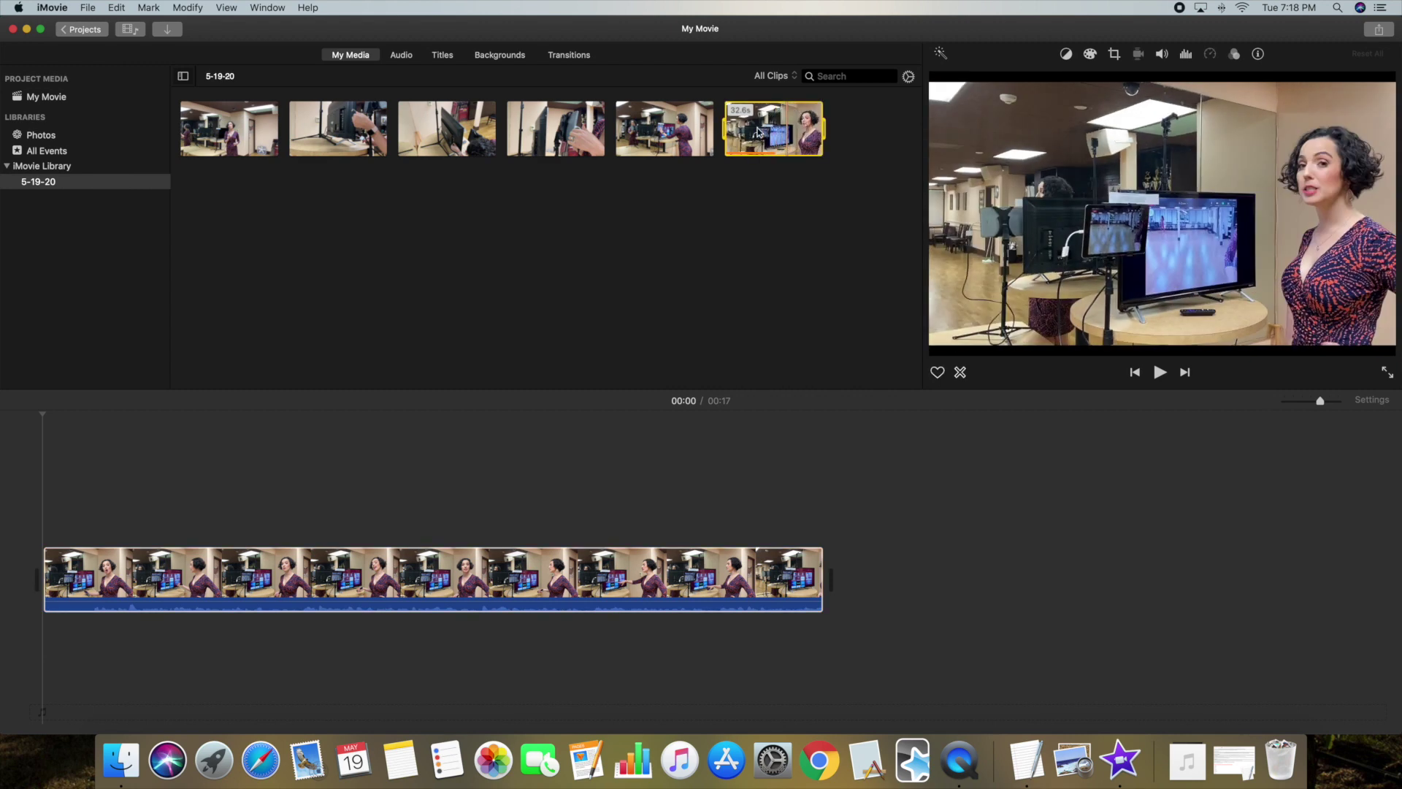
left_click_drag(617, 132, 68, 512)
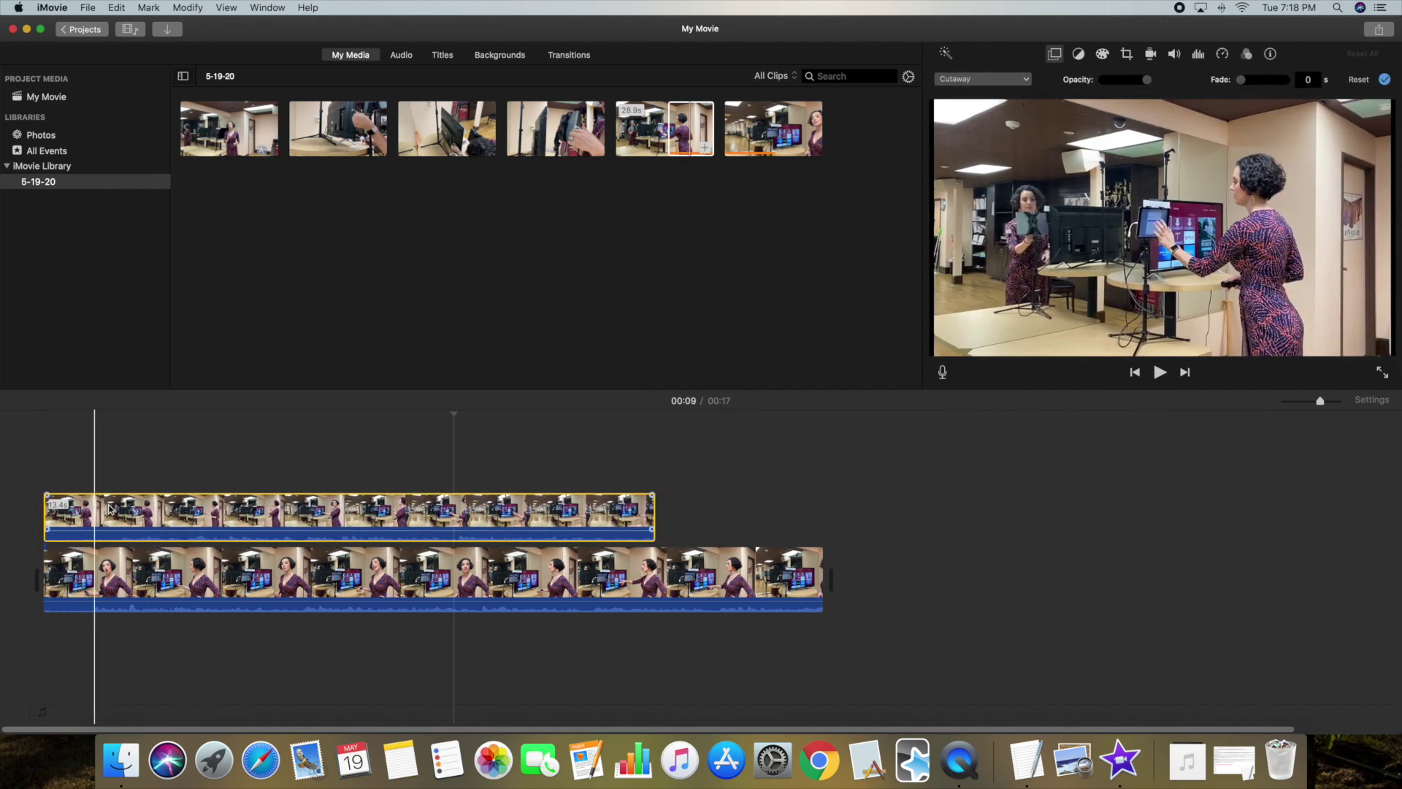
Shorten the lower clip to about 13 seconds so that it ends together with the clip stacked above it.
left_click_drag(821, 588, 663, 577)
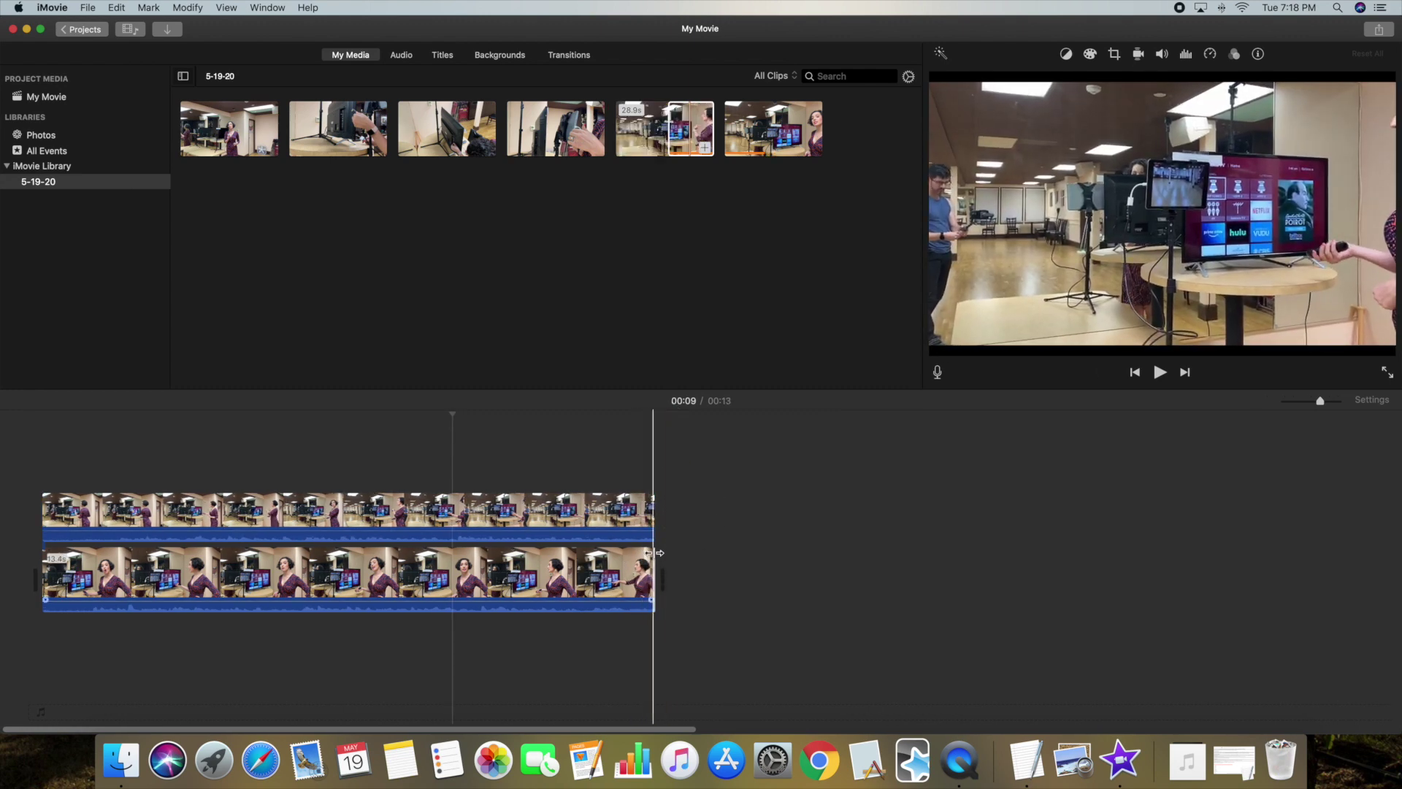
left_click(237, 8)
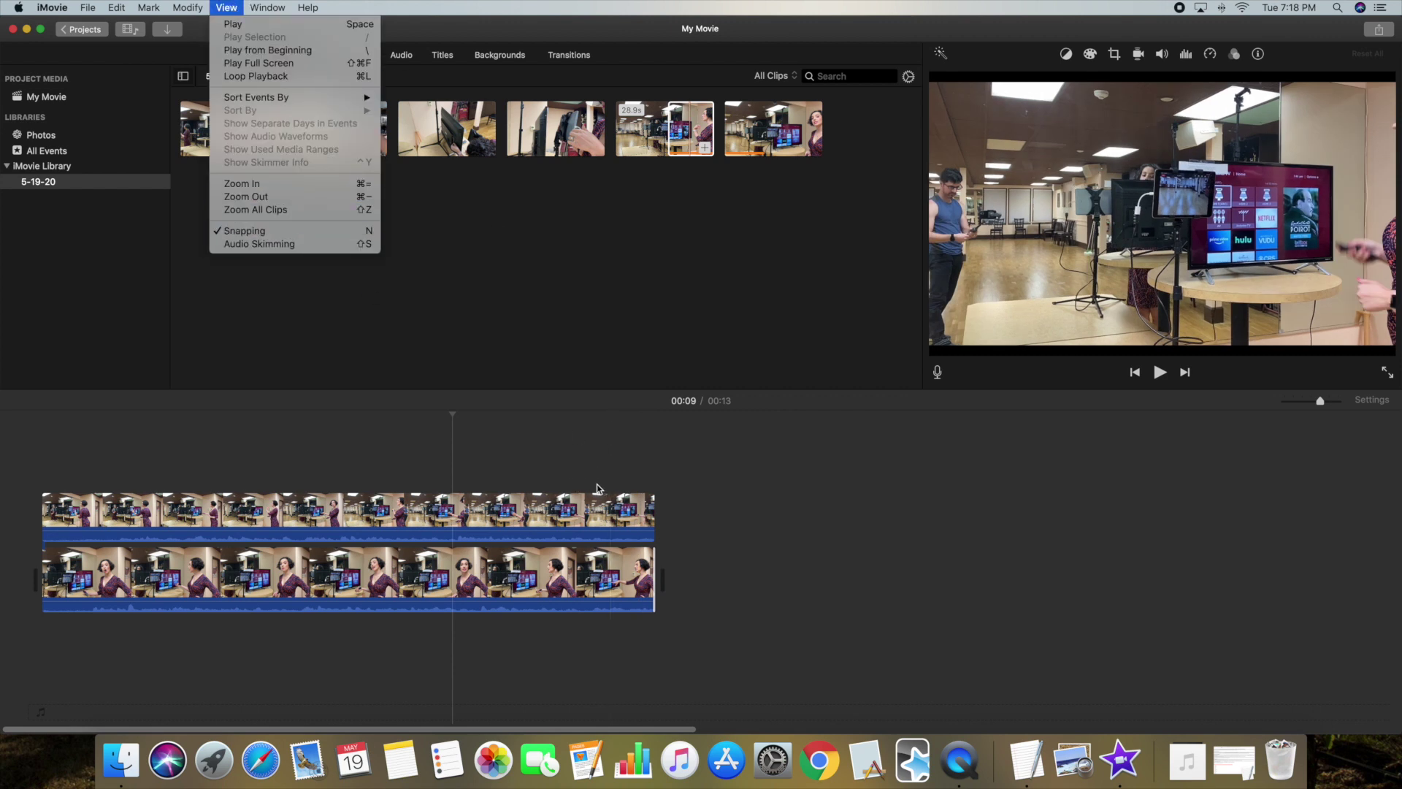
left_click(526, 427)
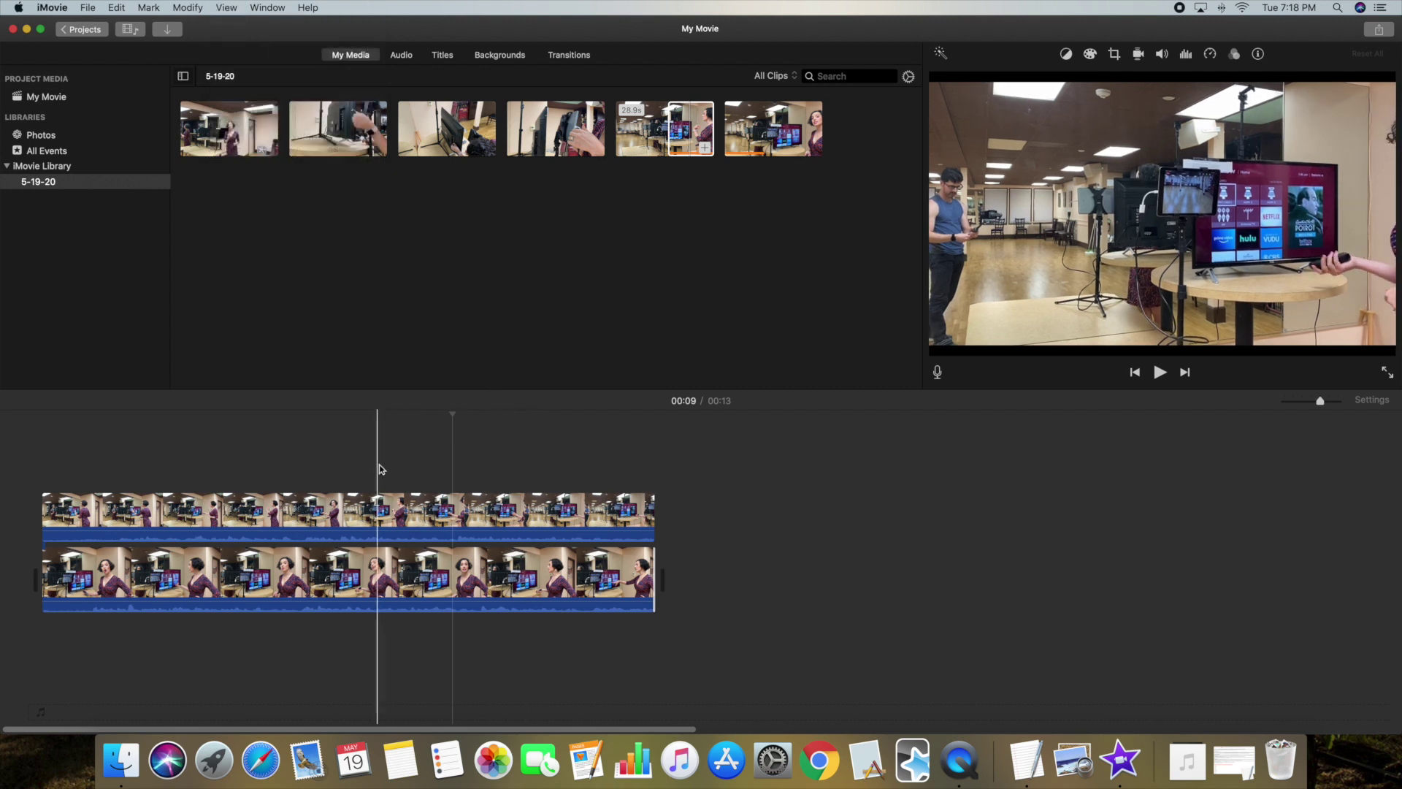
Change the upper clip's overlay mode to Split Screen.
left_click(395, 502)
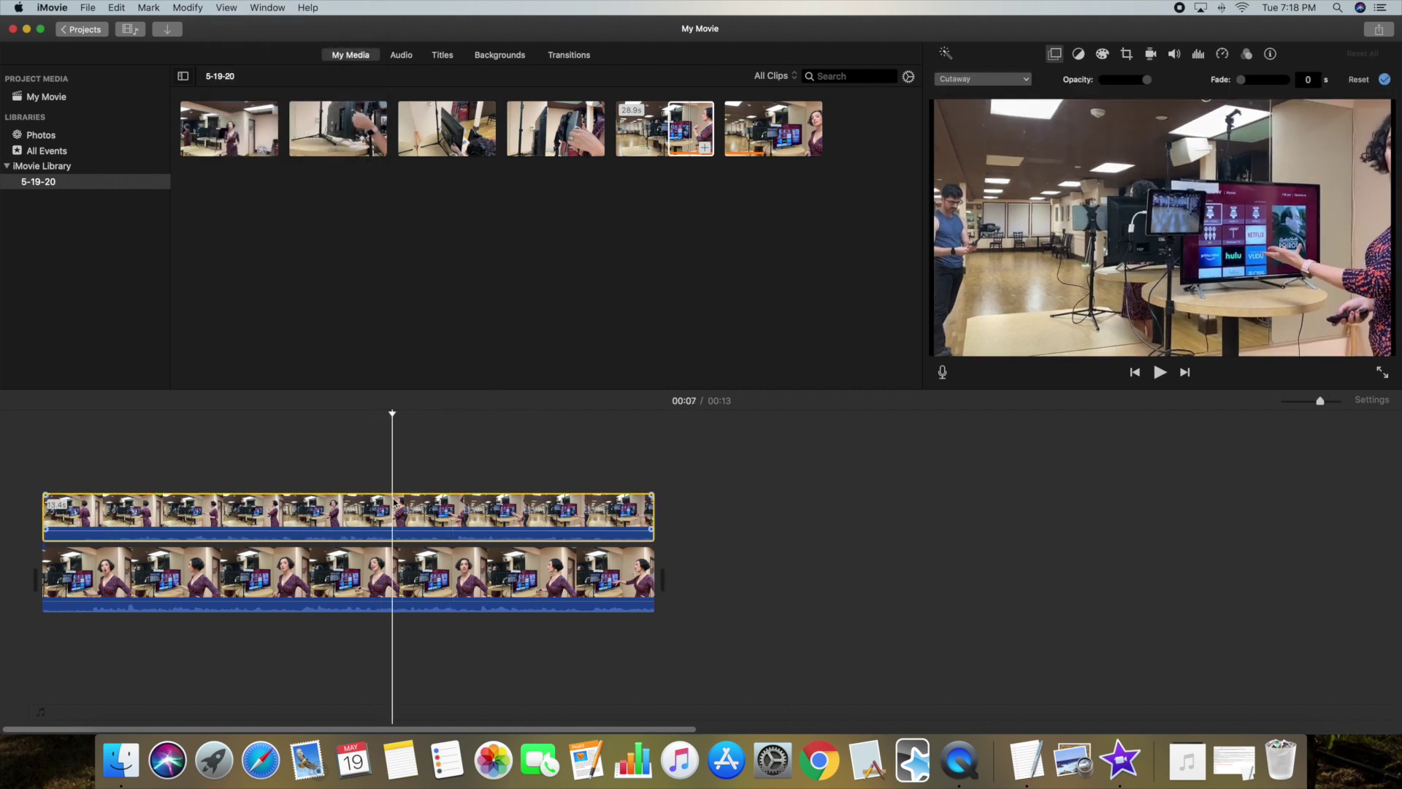
left_click(970, 78)
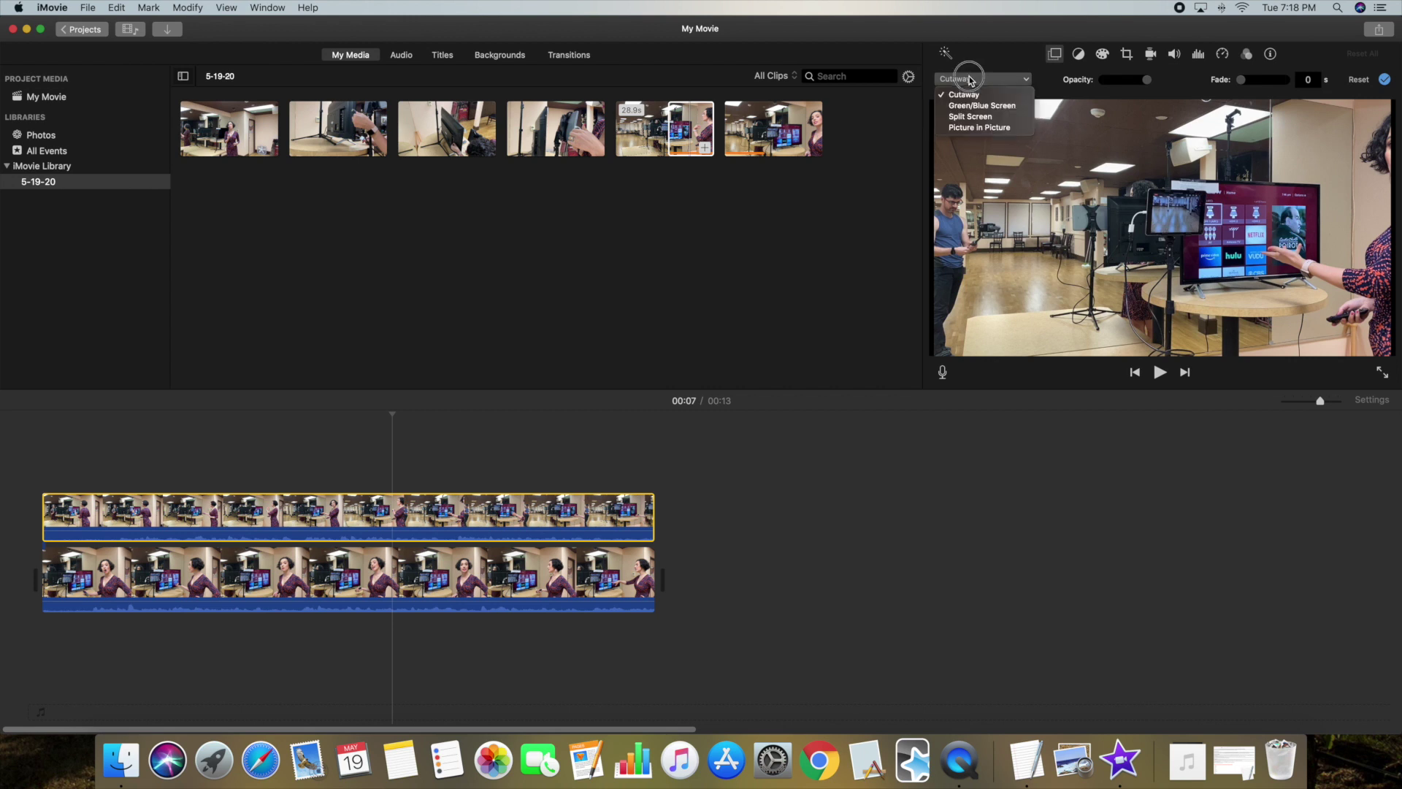
left_click(972, 118)
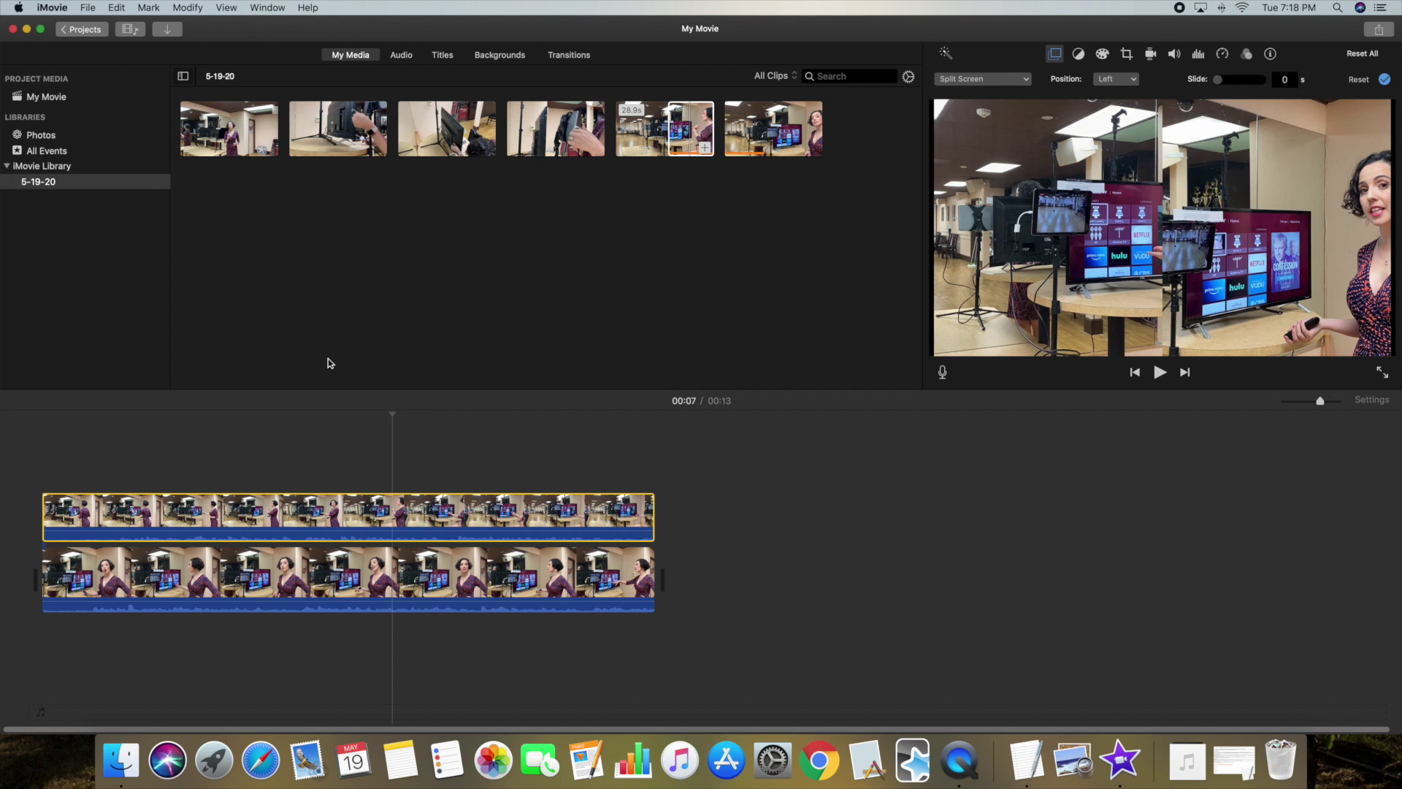
Play the split-screen movie briefly from the beginning to check its picture and sound.
left_click(43, 413)
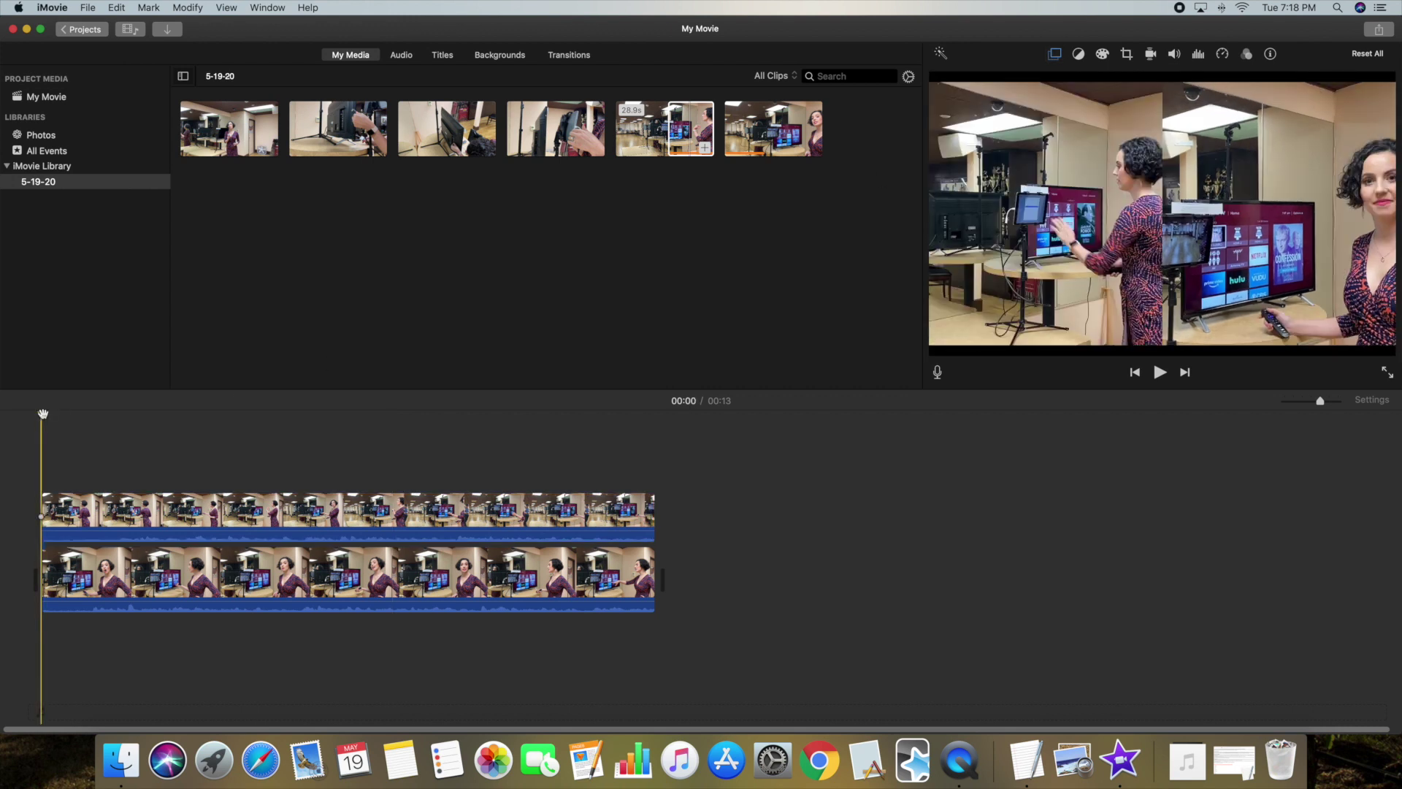
key("space")
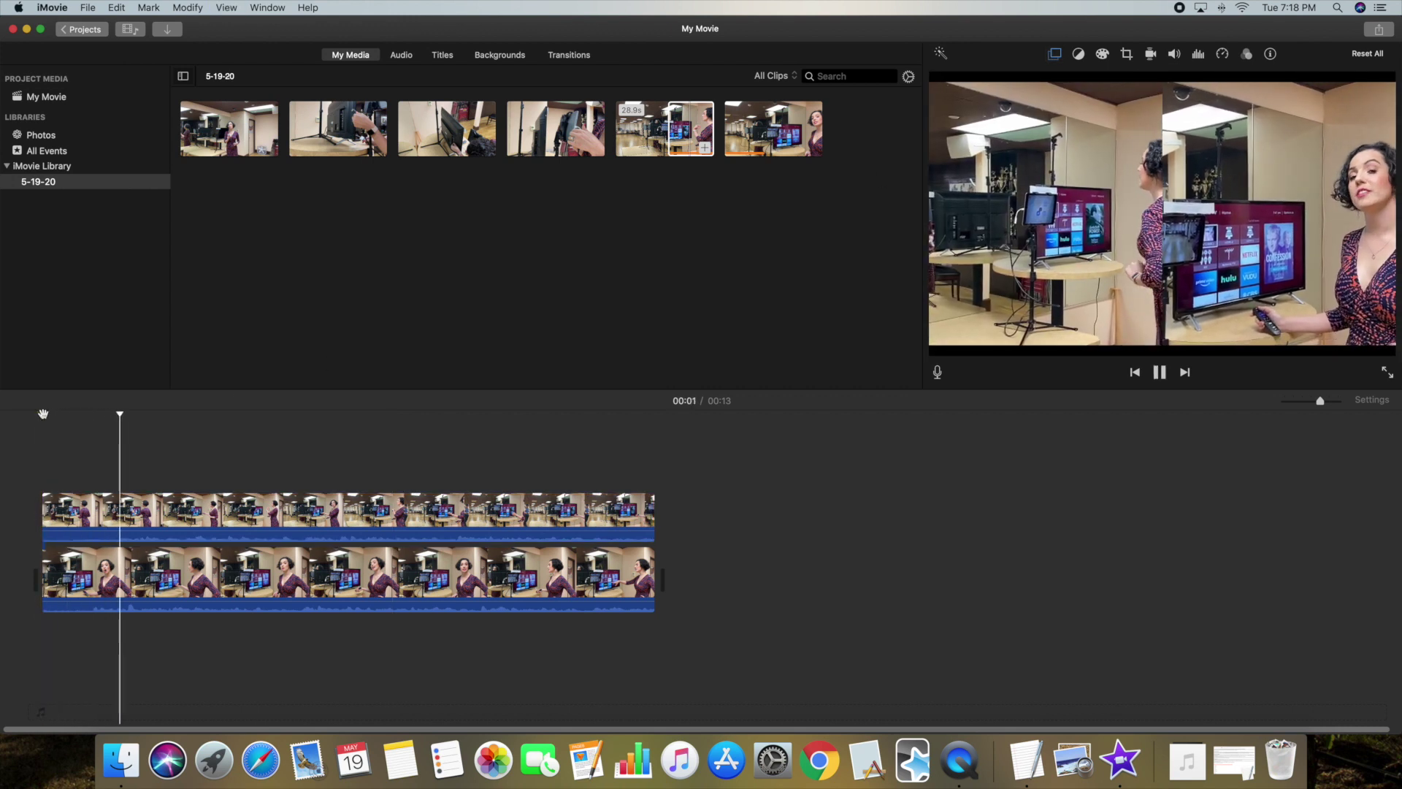
key("space")
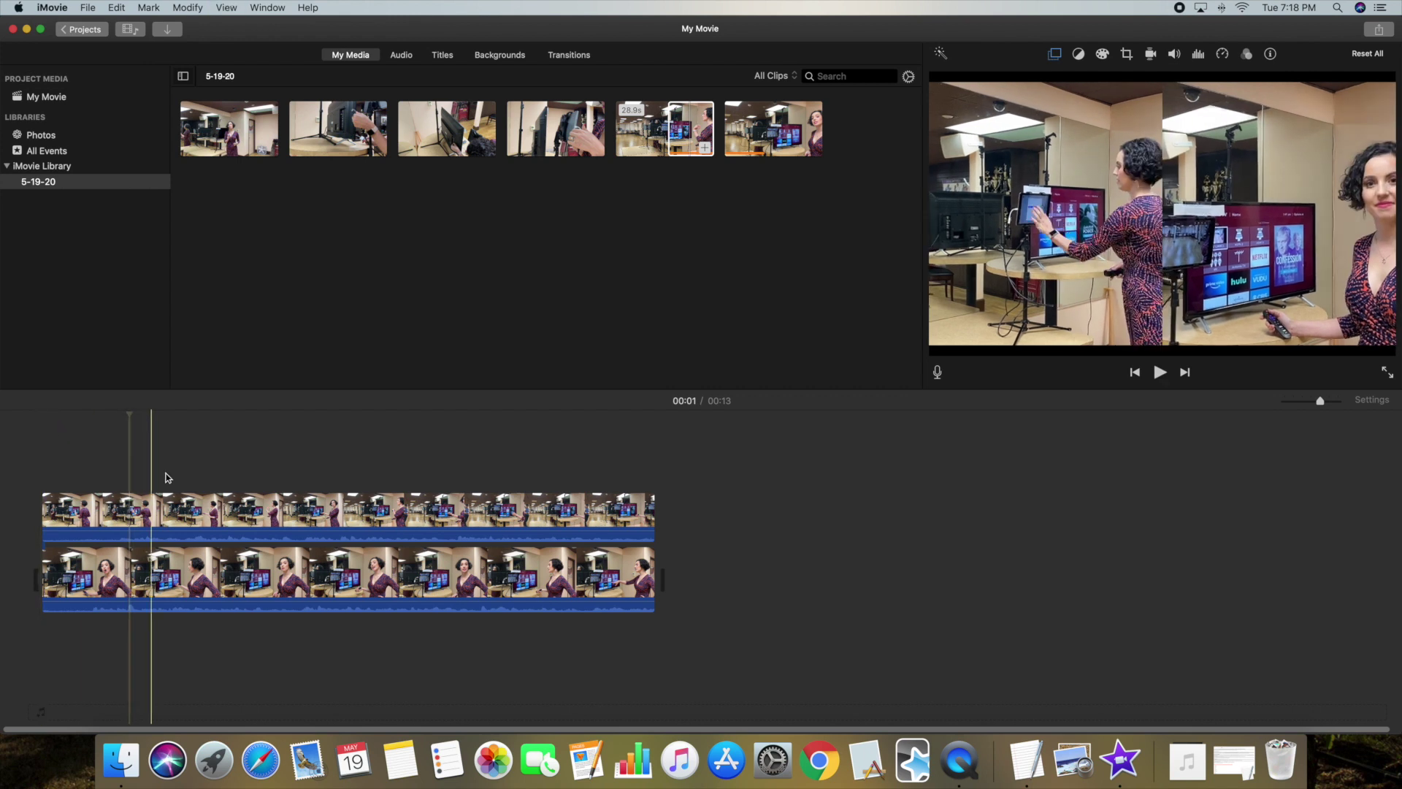
Mute the audio of both the upper and lower clips, and play the movie from the beginning.
left_click(179, 494)
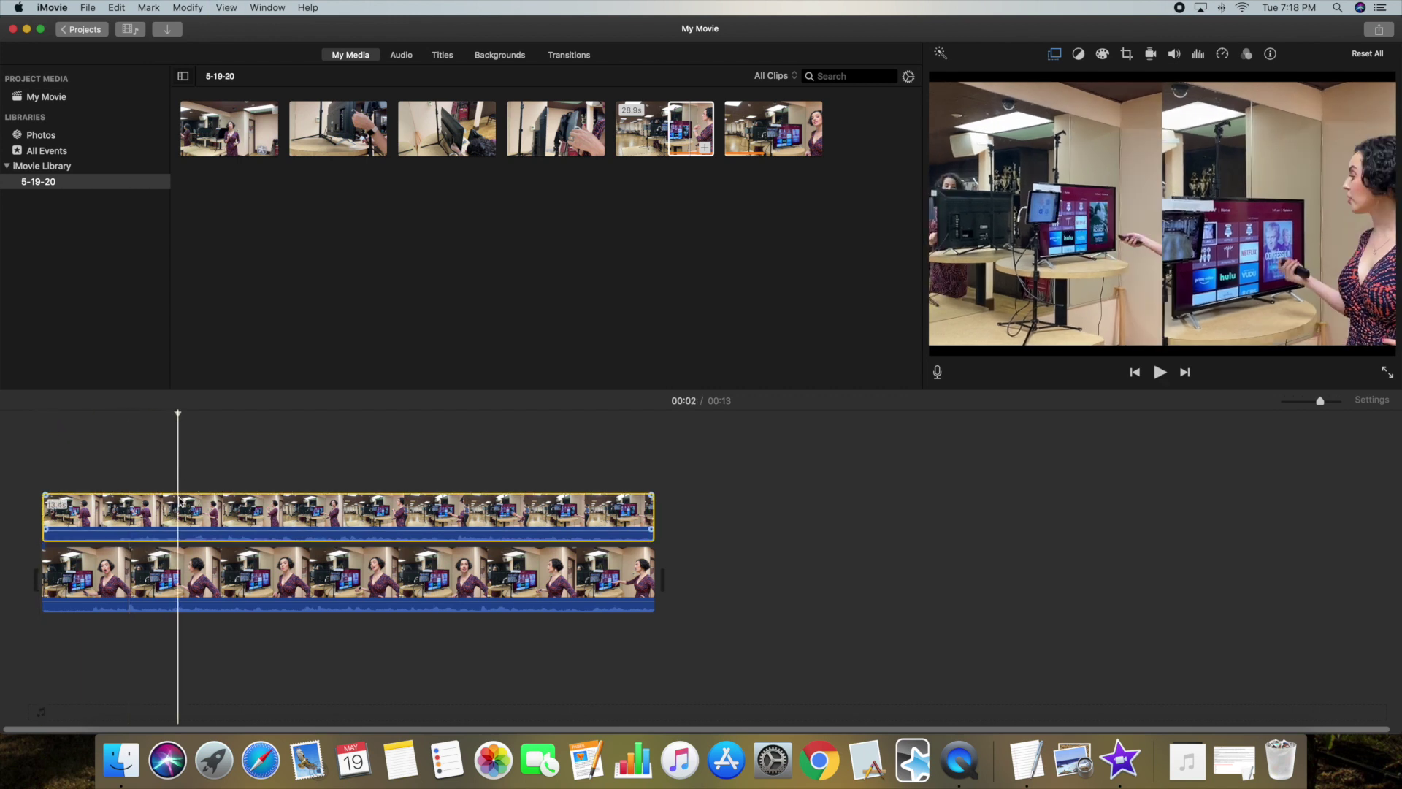
left_click(1173, 55)
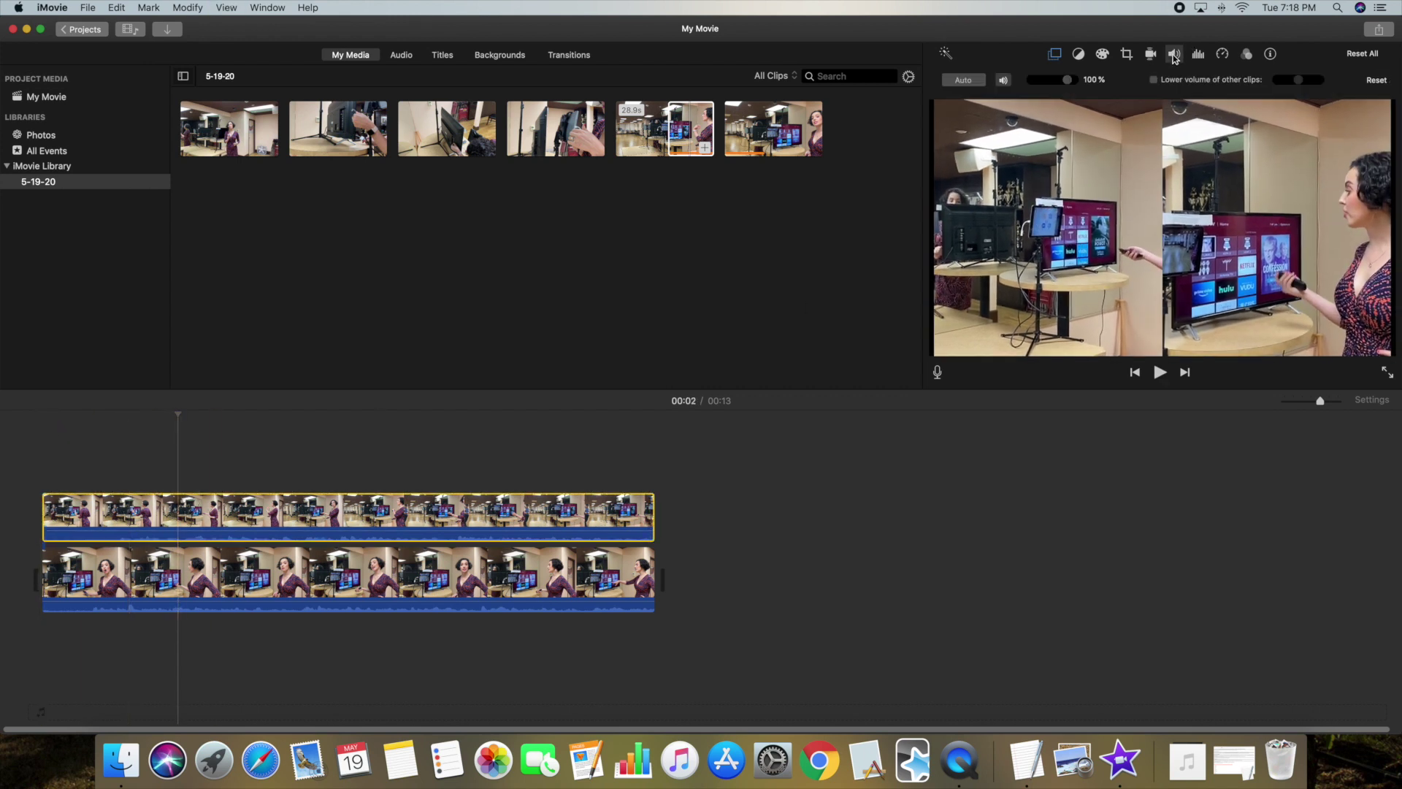
left_click(1003, 80)
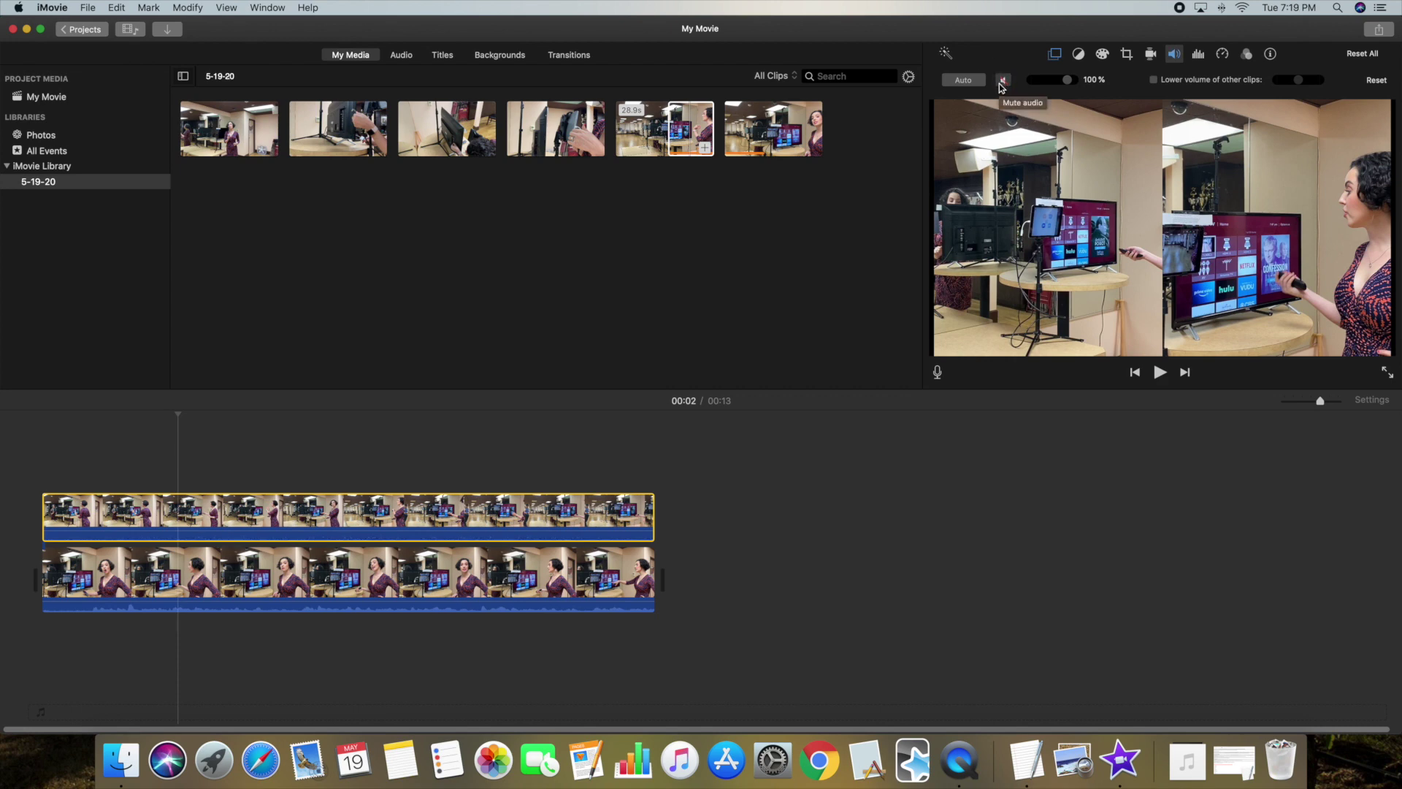
left_click(253, 577)
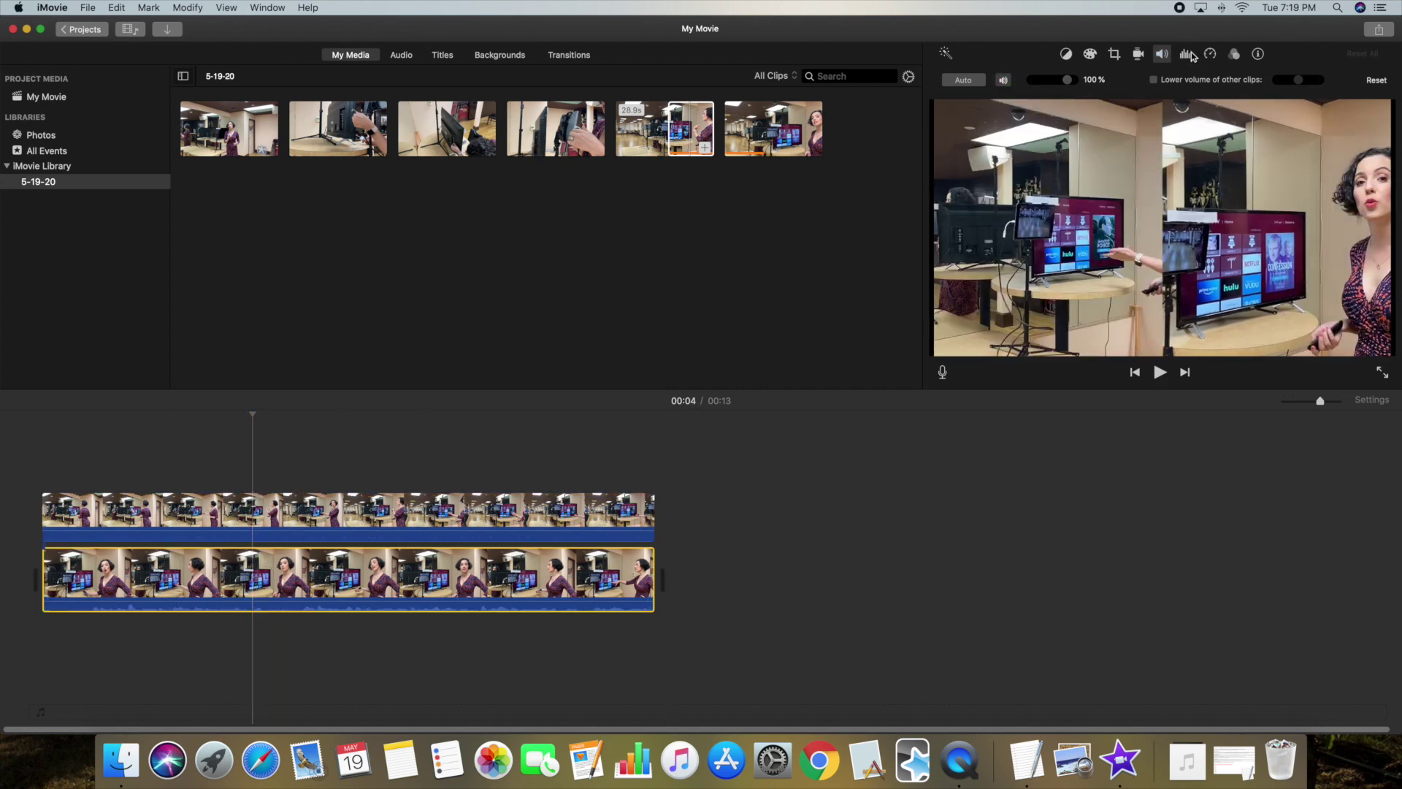
left_click(1003, 80)
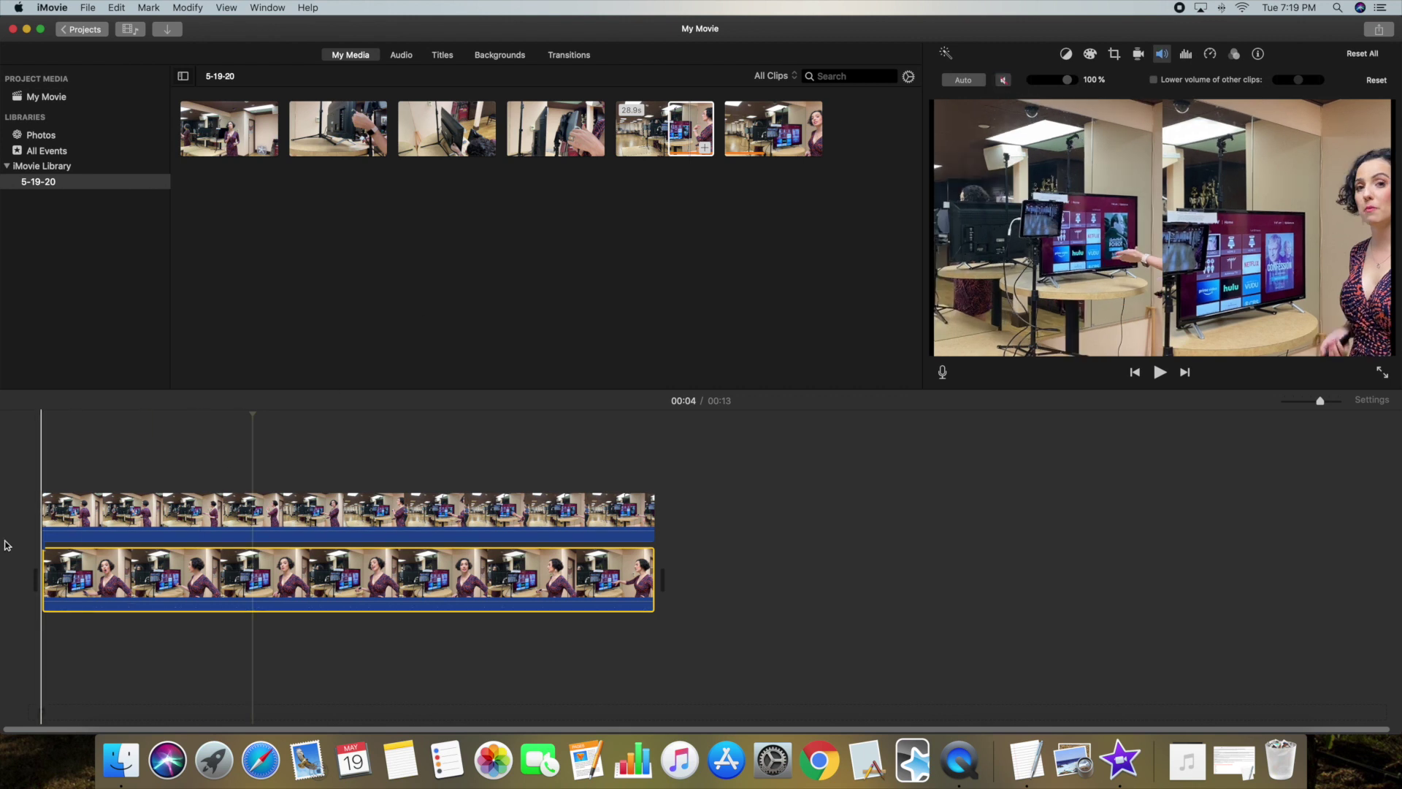
left_click(42, 418)
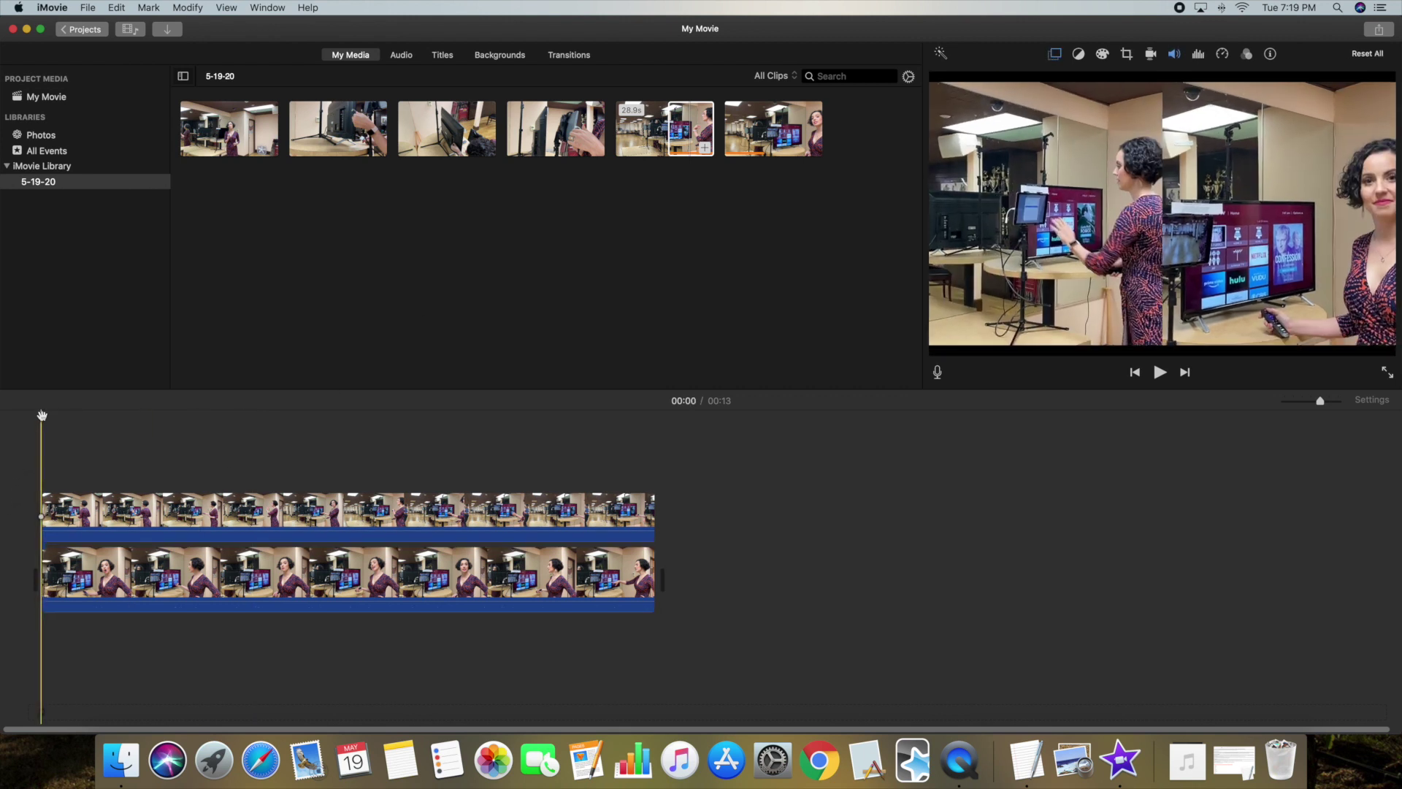
key("space")
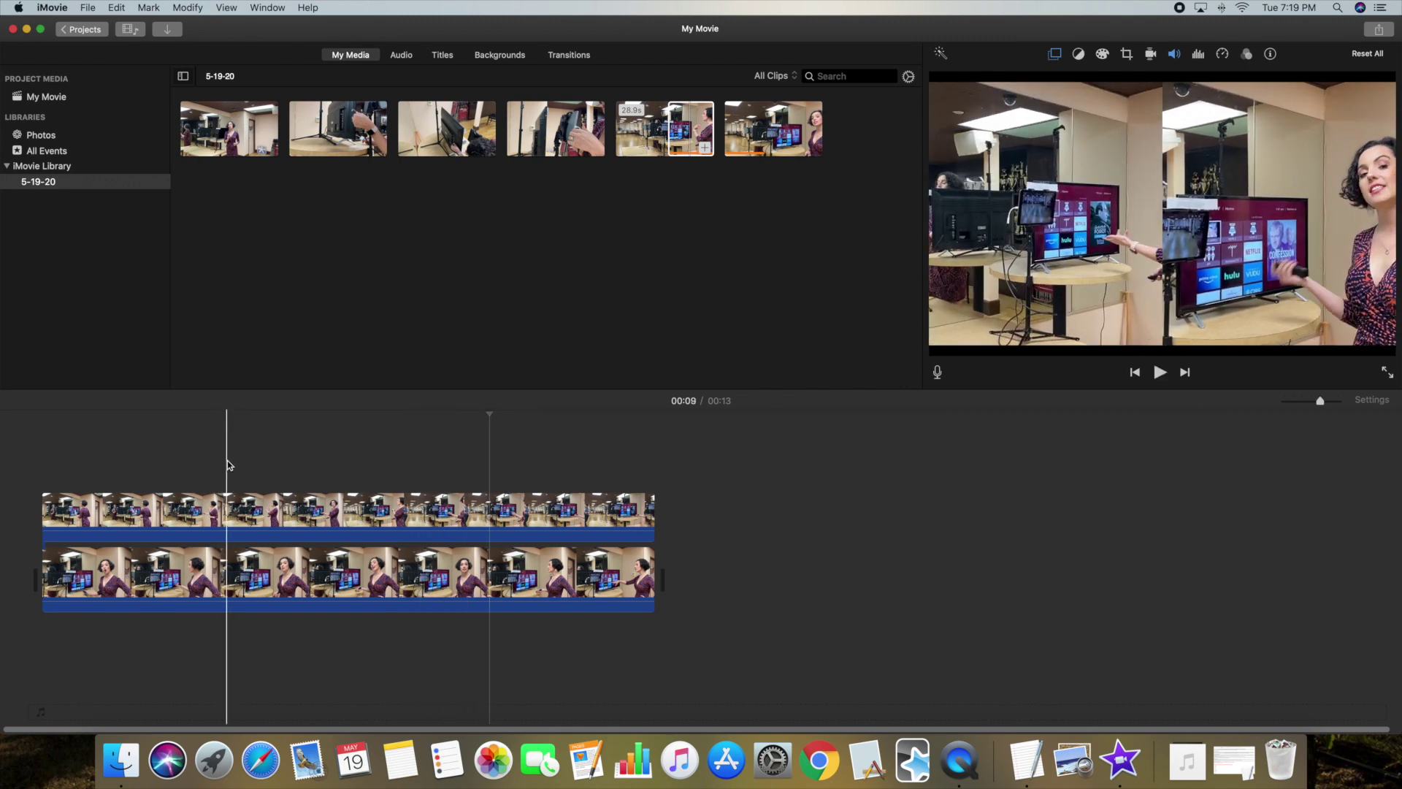
Add the Havana jingle from the sound effects beneath the clips, starting at the beginning of the timeline.
left_click(403, 56)
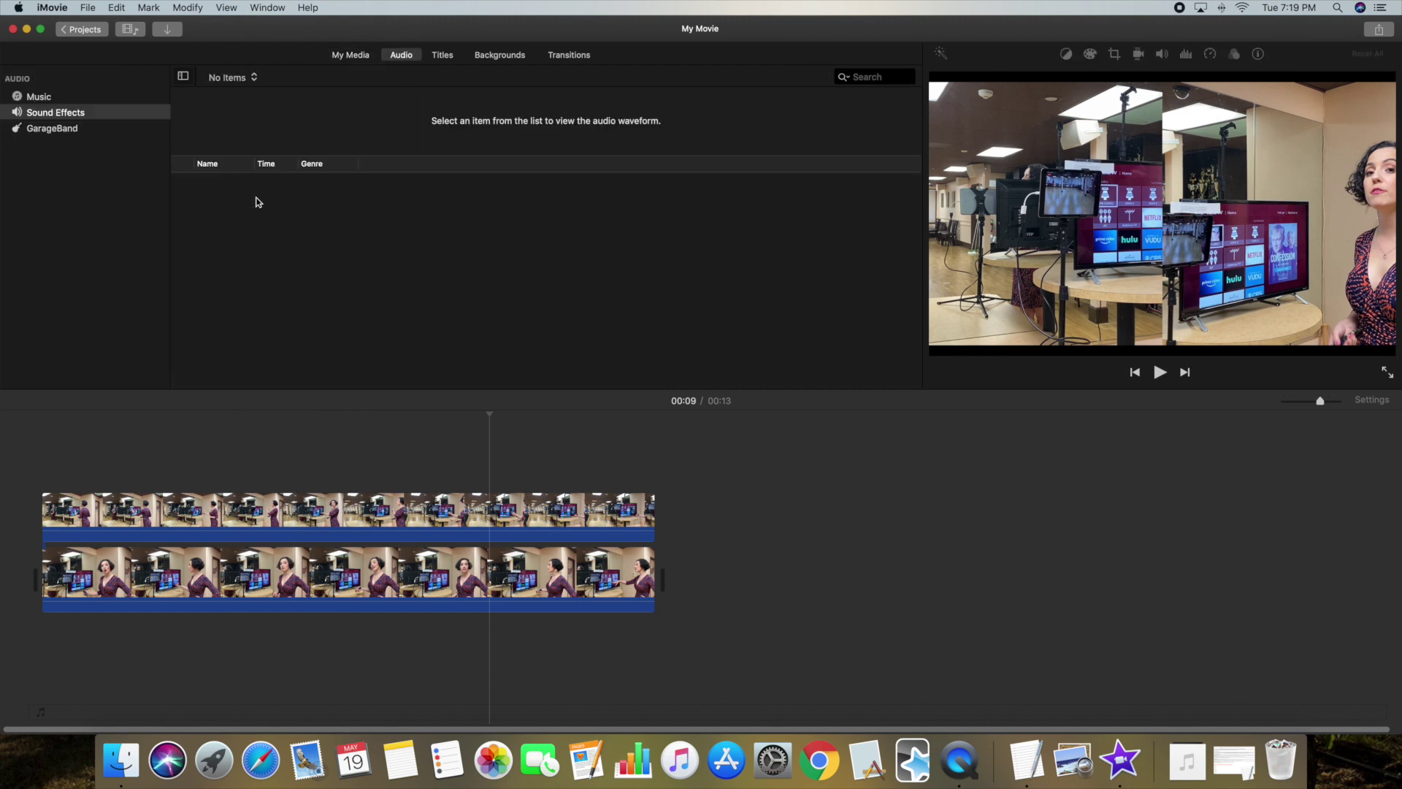
scroll(219, 241, "down", 10)
left_click(216, 379)
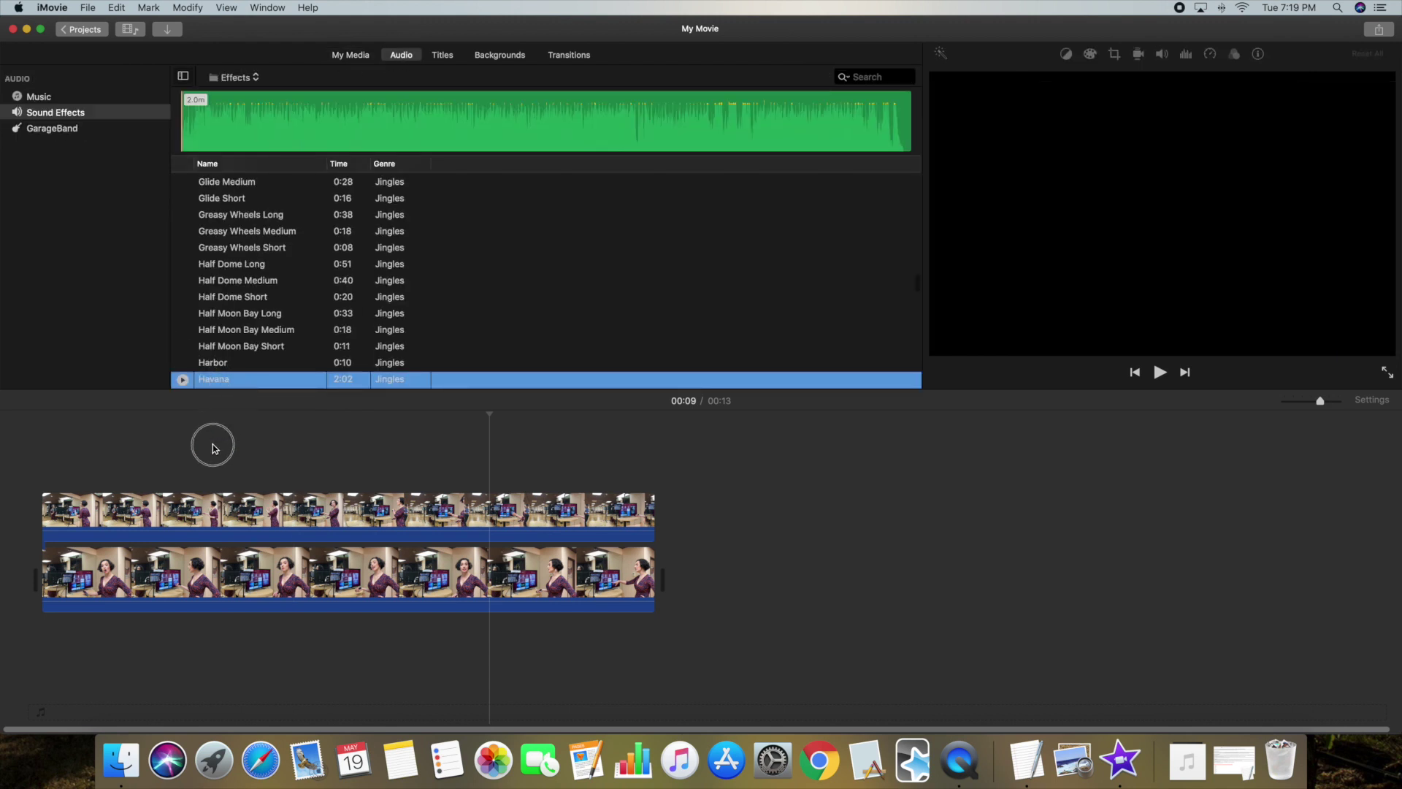
left_click_drag(213, 449, 38, 644)
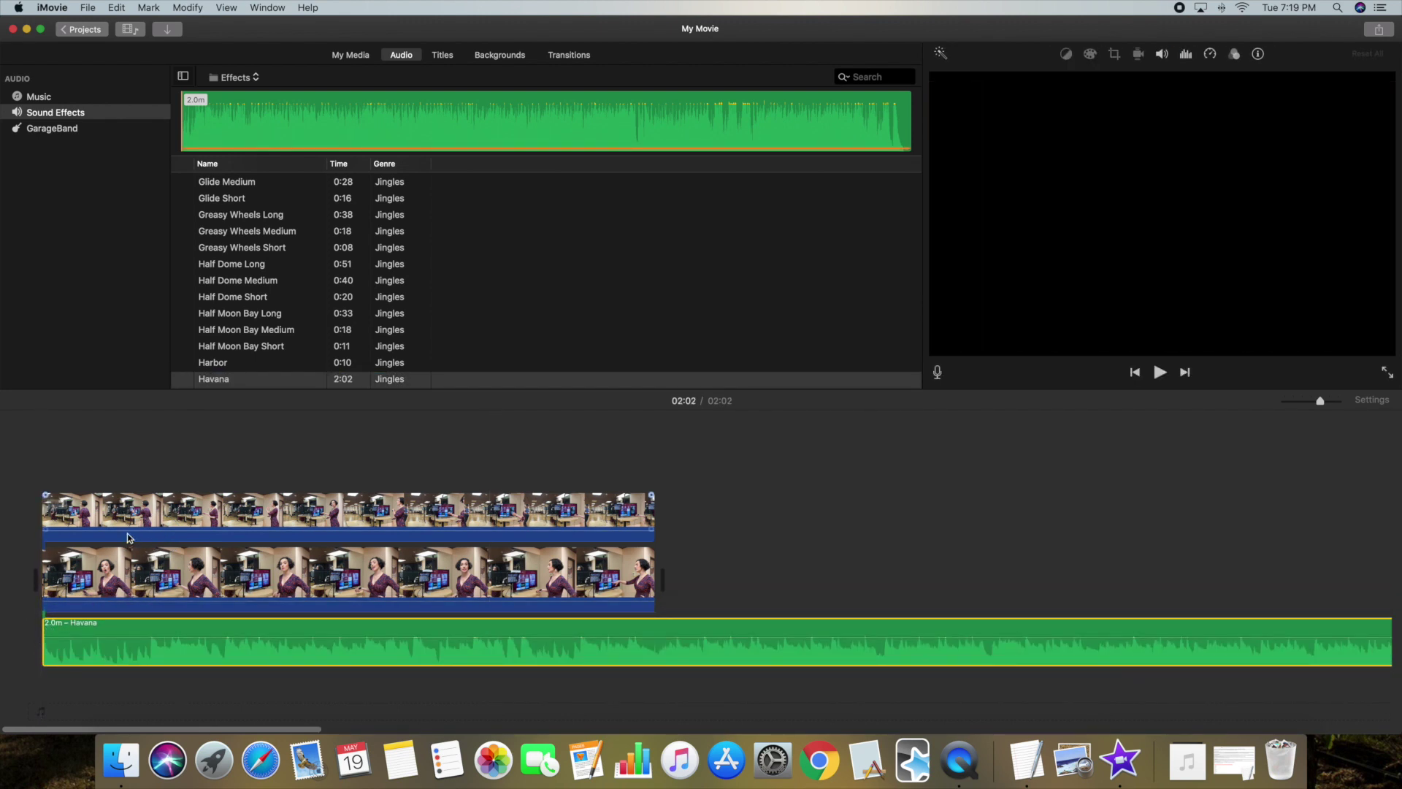
Play the split-screen movie from the beginning to check it with the Havana track.
left_click(41, 452)
key("space")
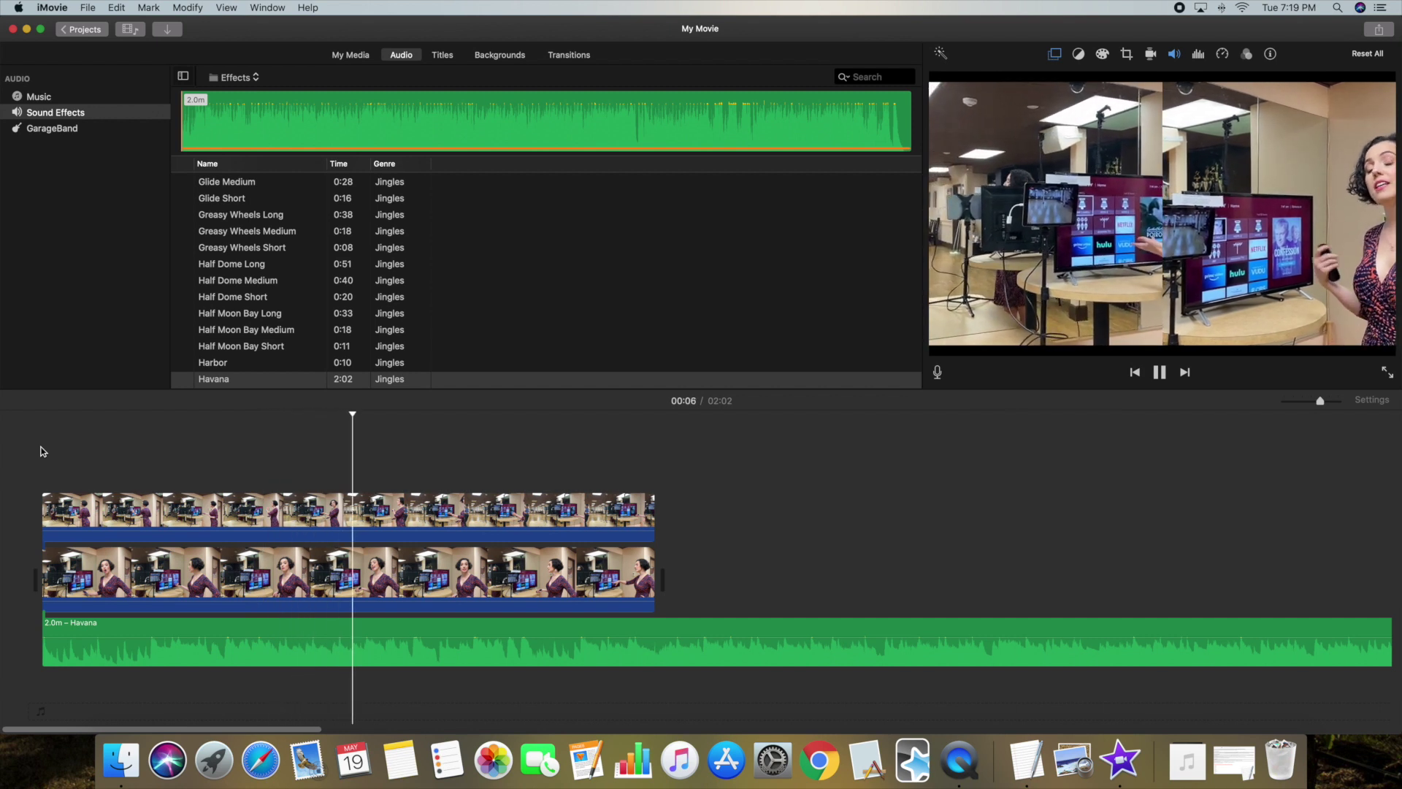
key("space")
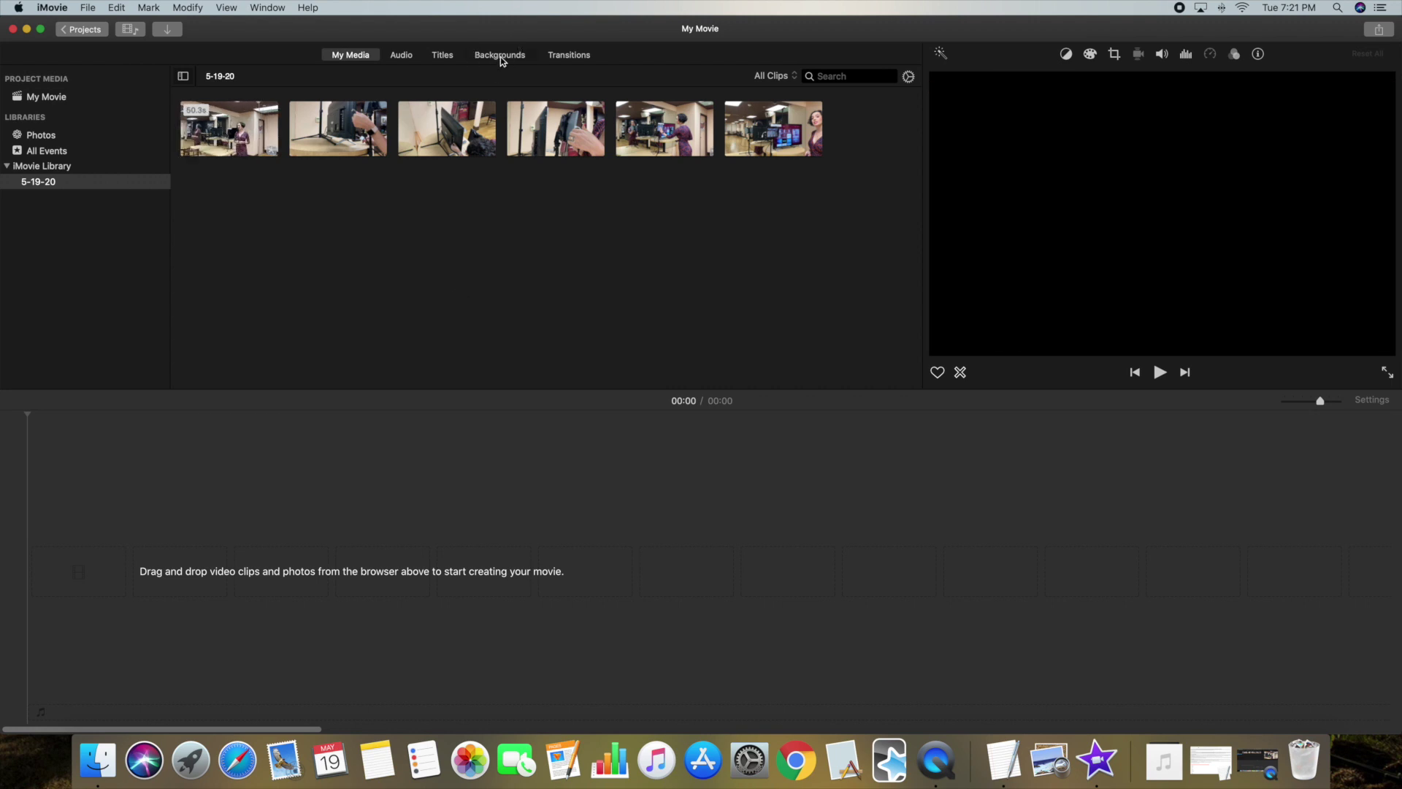
Place the Black background in the empty timeline and extend it to about 5.5 seconds.
left_click(500, 56)
left_click(125, 325)
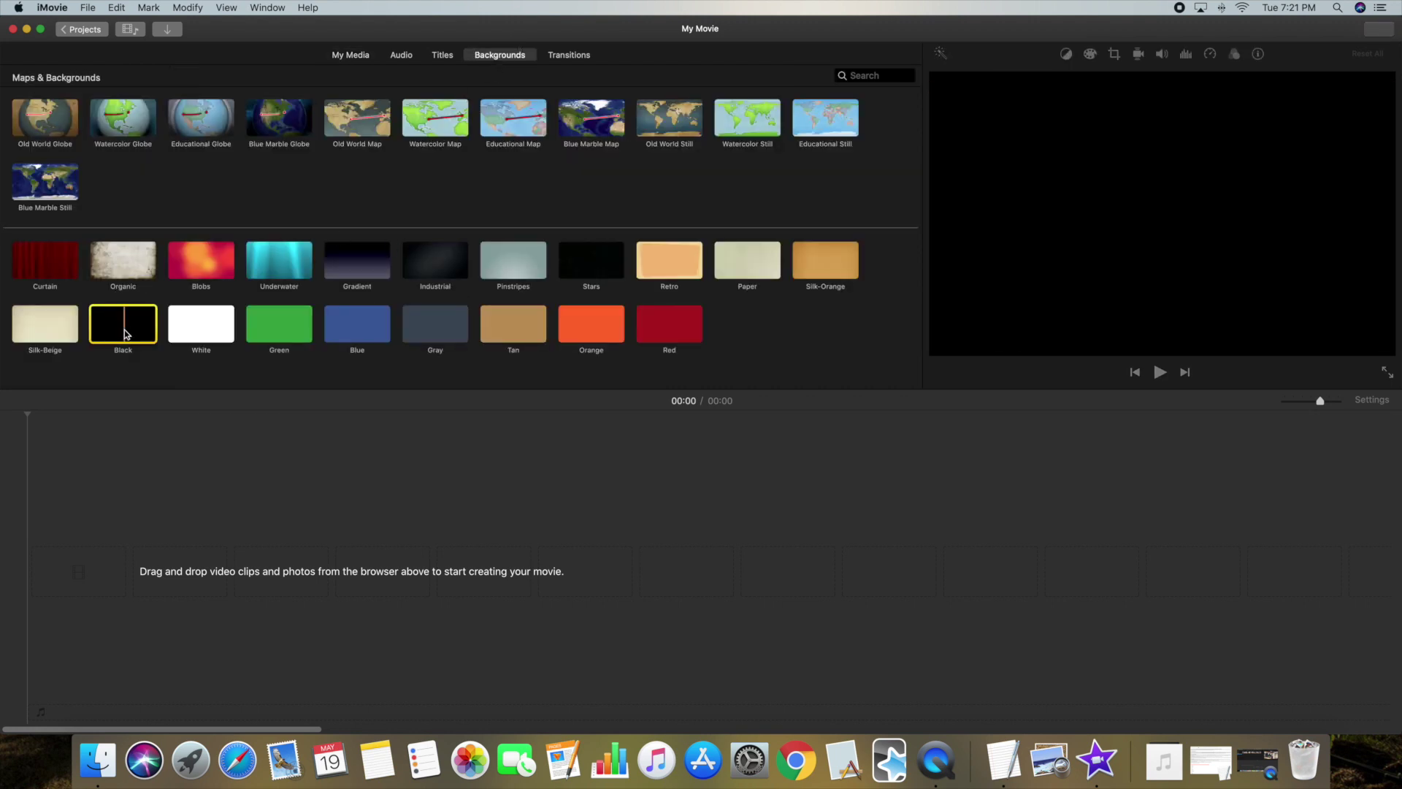
left_click_drag(125, 325, 86, 557)
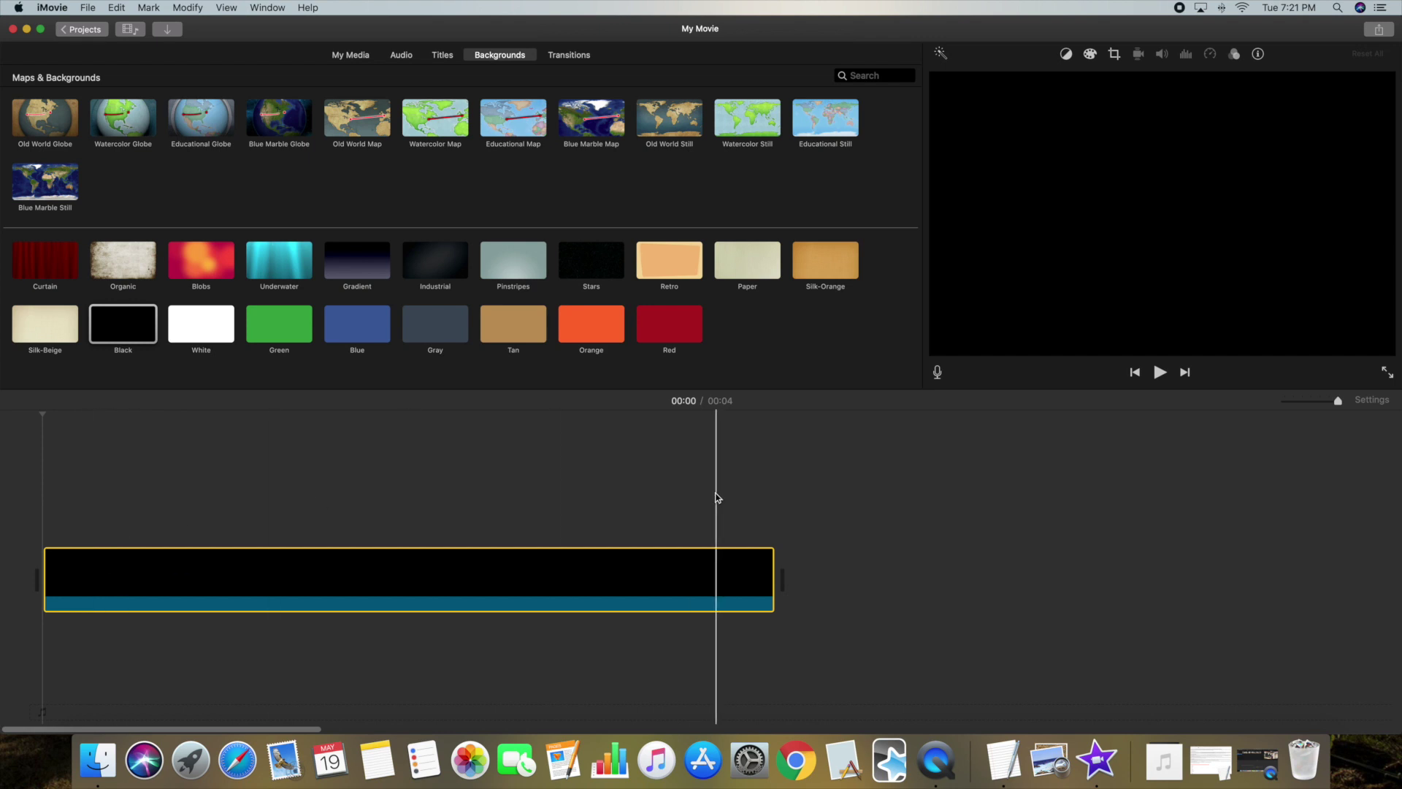
left_click_drag(775, 581, 961, 574)
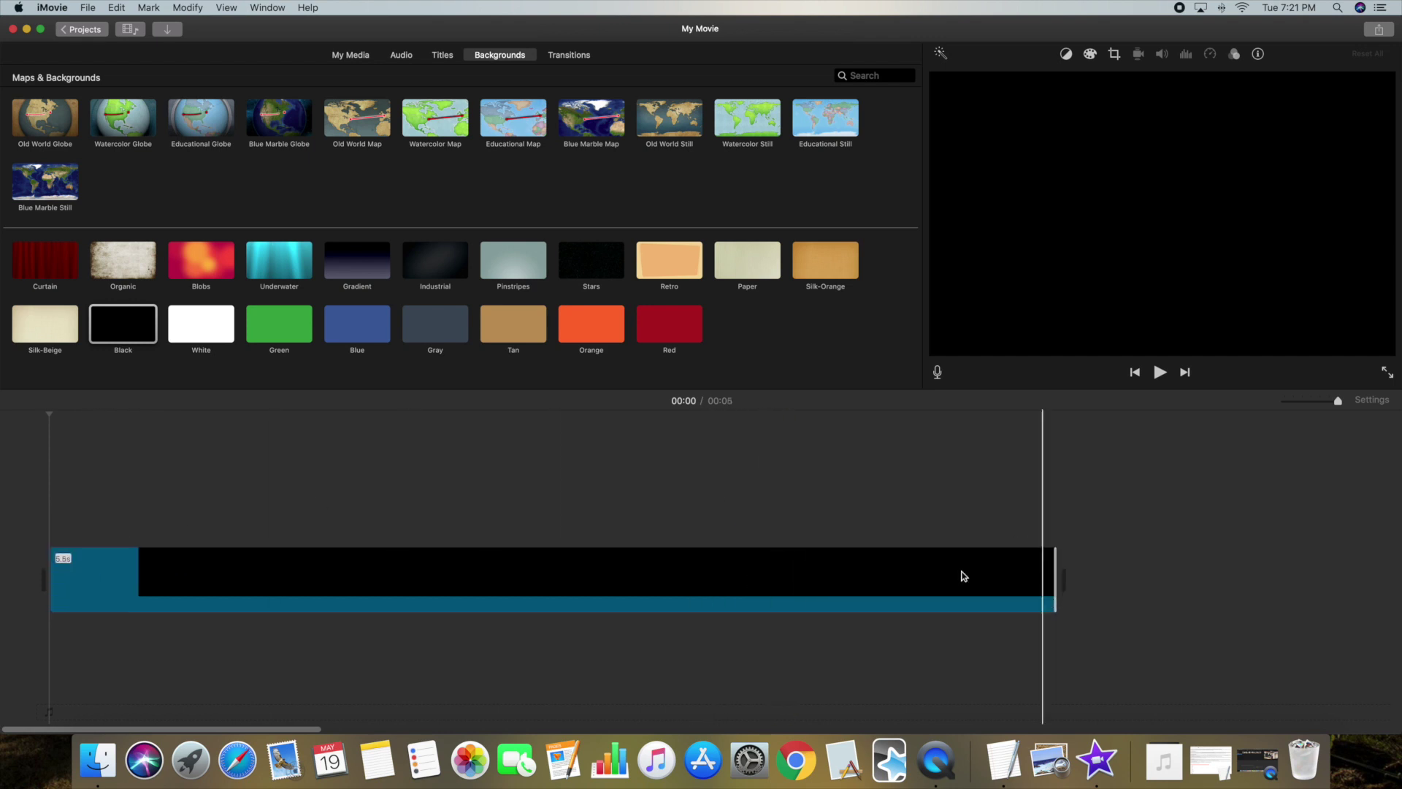
Stack a section of the first media clip above the start of the black background.
left_click(352, 58)
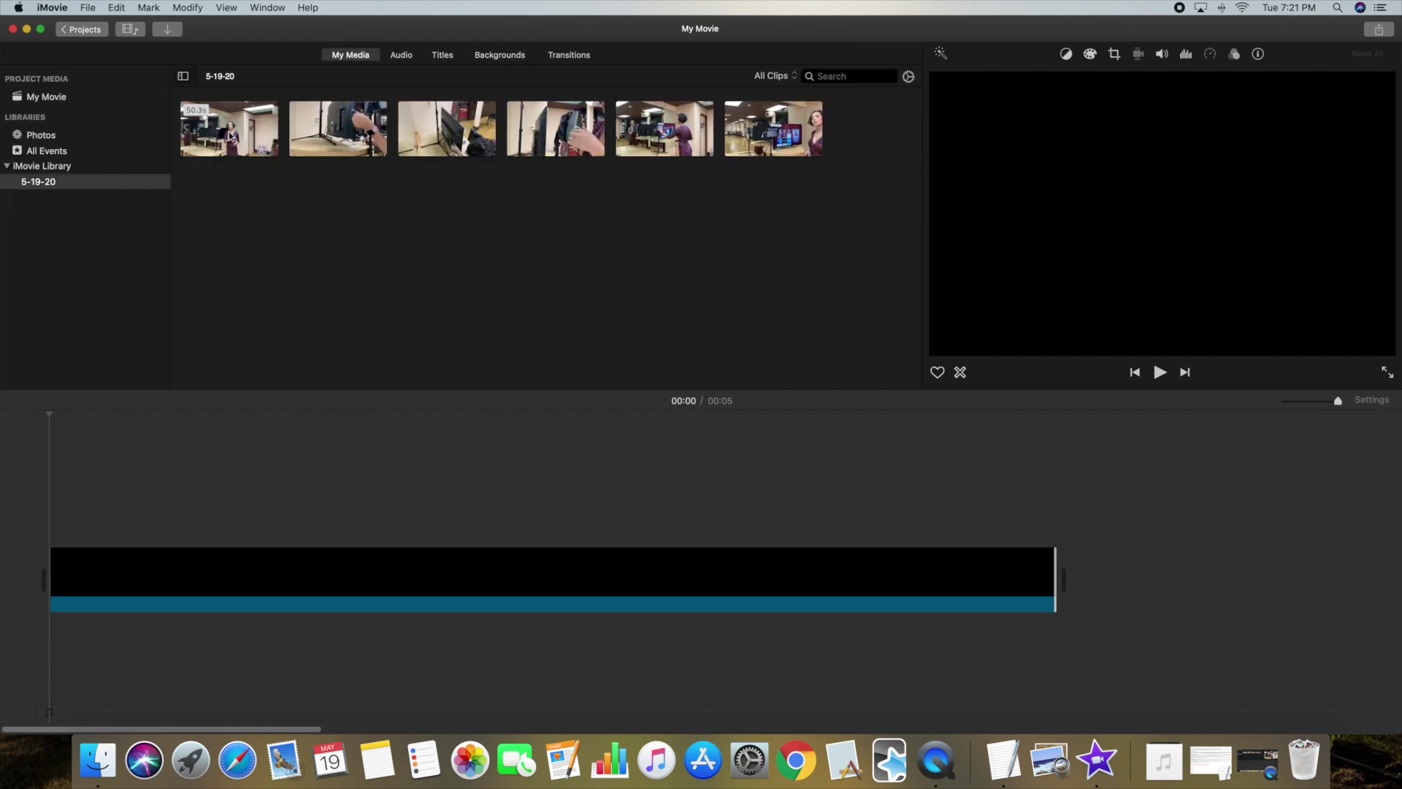
left_click(228, 133)
left_click_drag(180, 131, 135, 484)
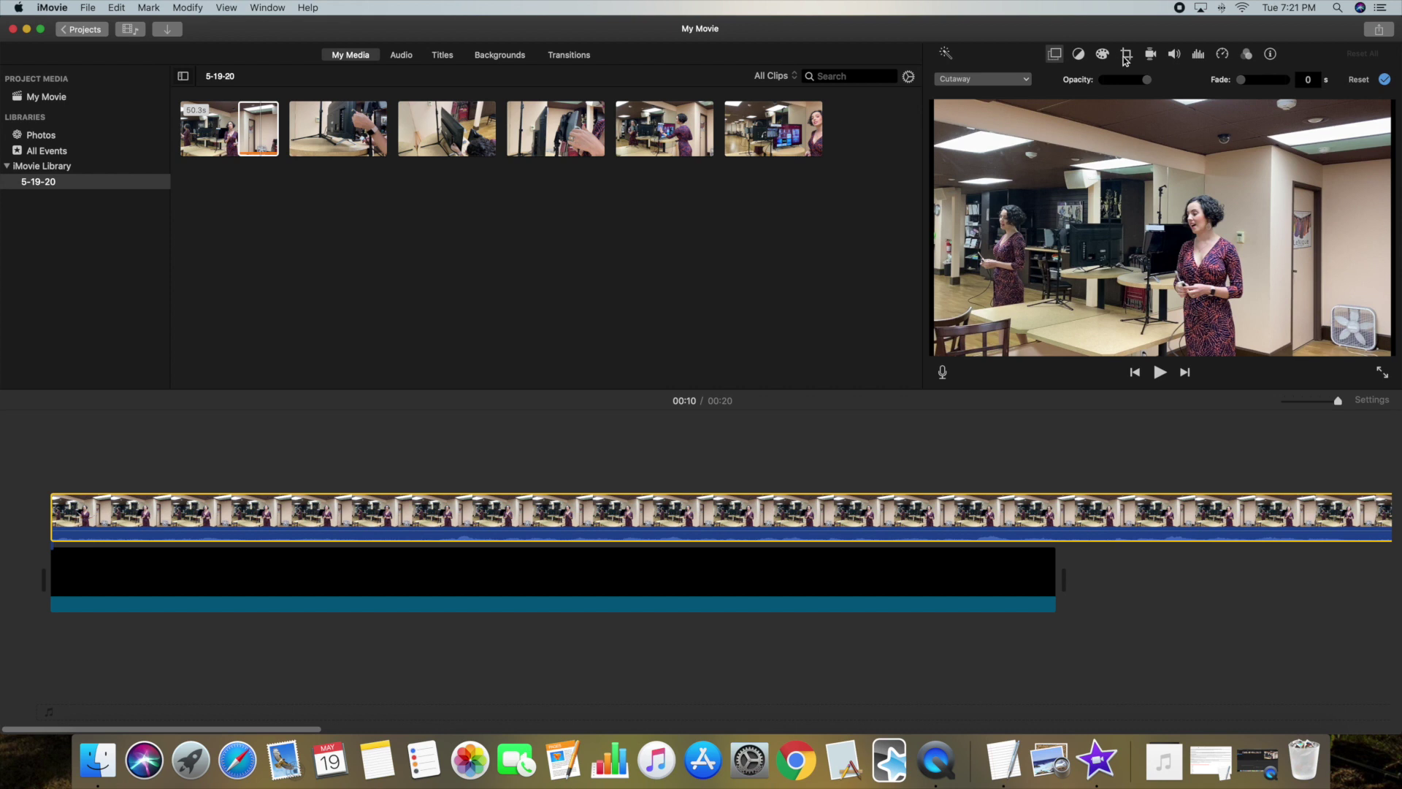
Set the upper clip to Picture in Picture and fit it to the upper-left quarter of the frame.
left_click(1008, 76)
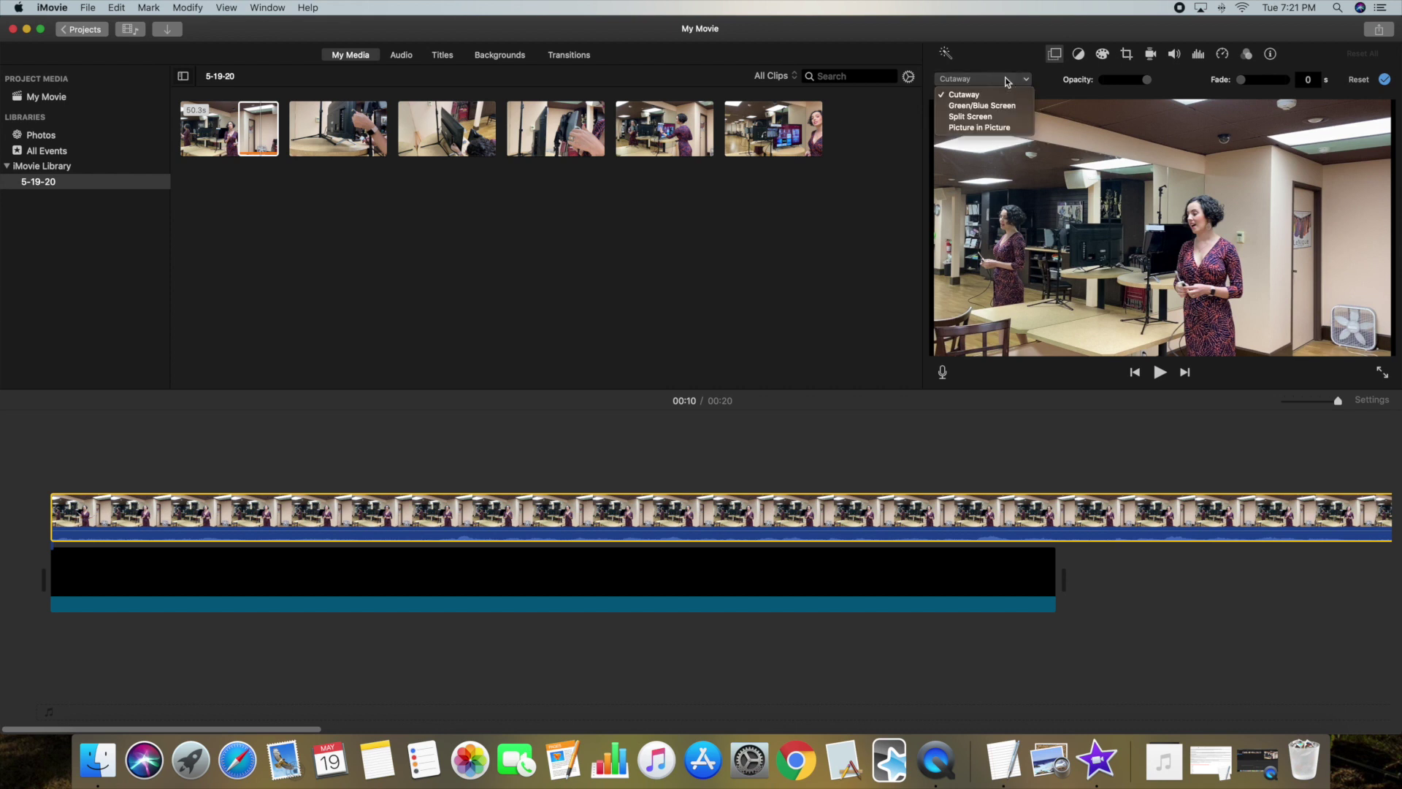
left_click(990, 129)
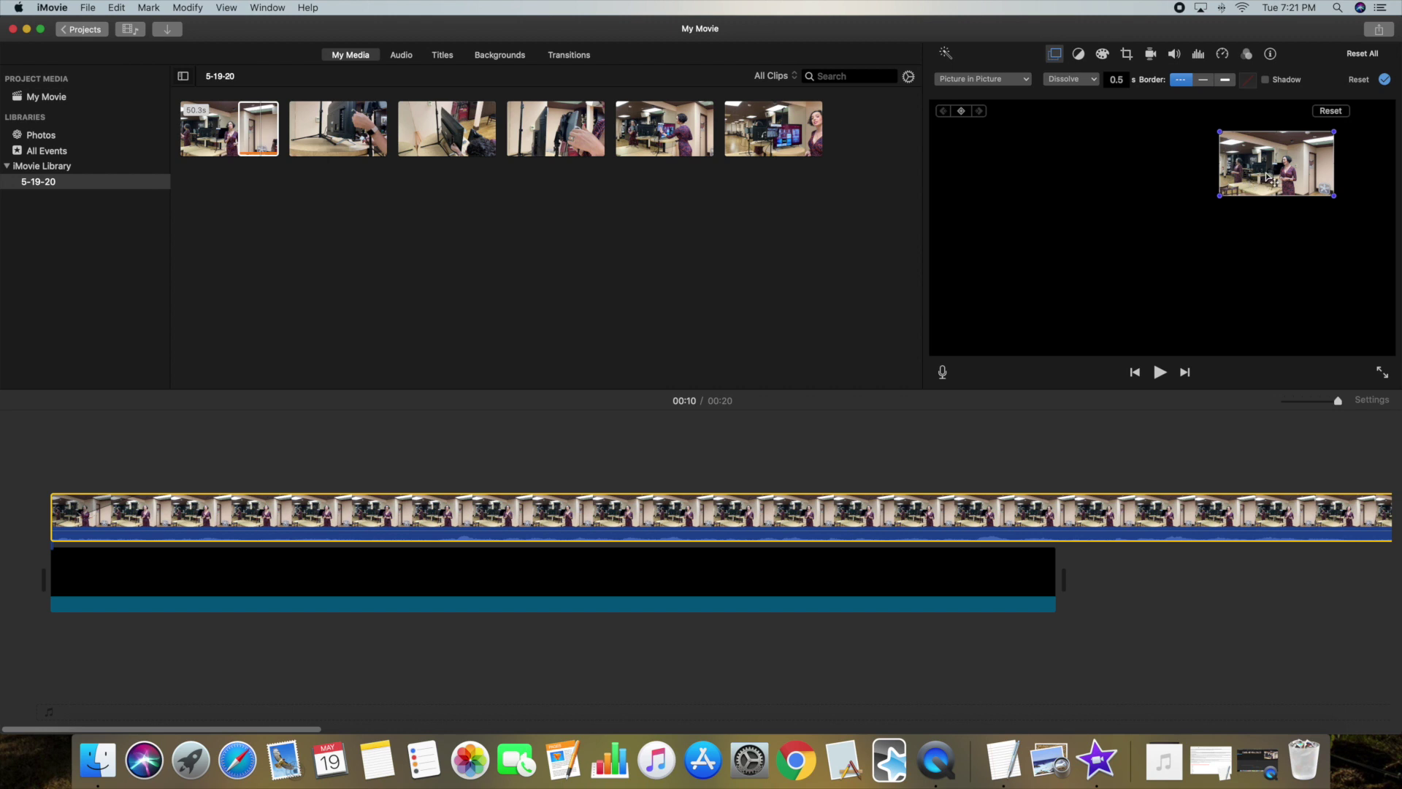
left_click_drag(1291, 166, 1162, 230)
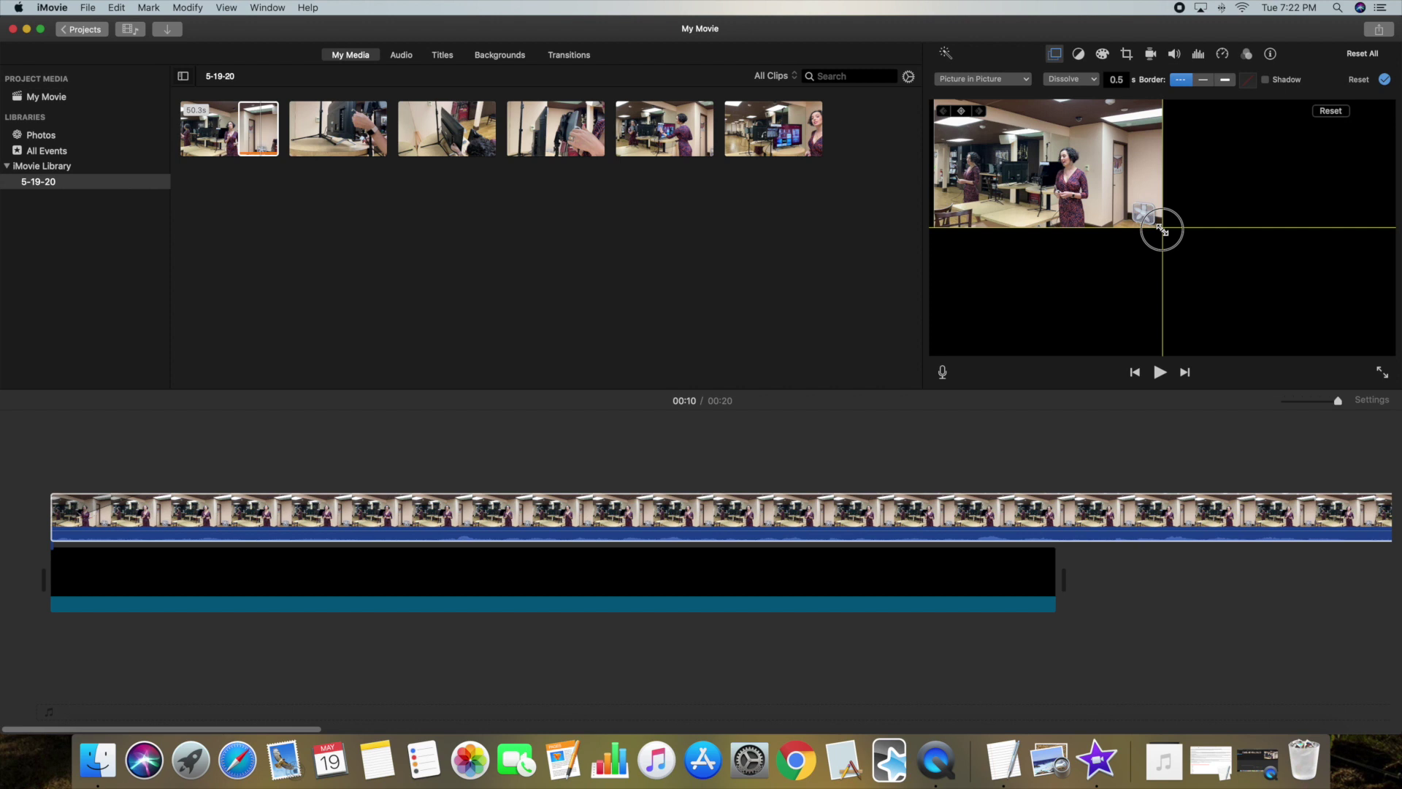
left_click_drag(1162, 230, 1162, 230)
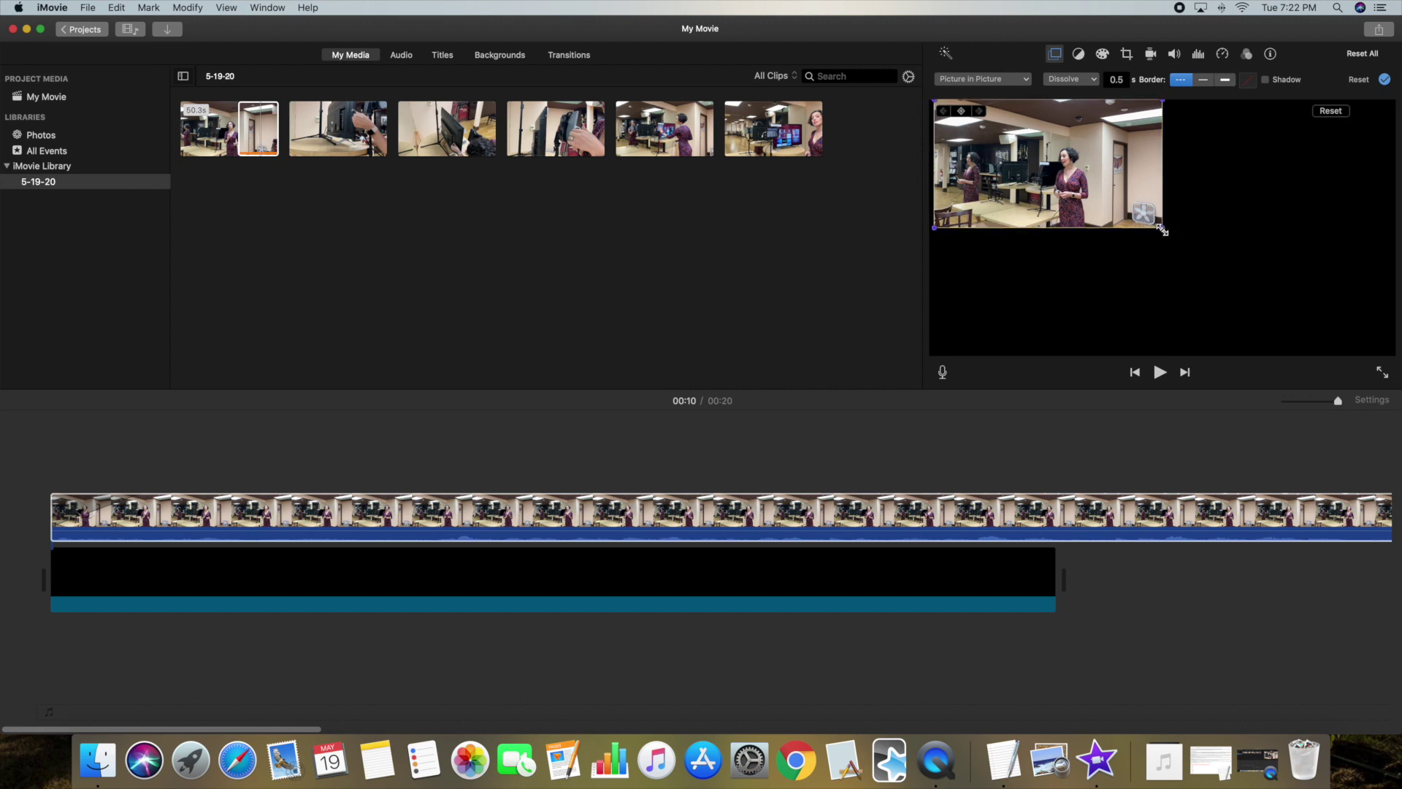
Trim the picture-in-picture clip to the end of the black background and remove its closing dissolve.
left_click(1074, 429)
scroll(1076, 441, "right", 10)
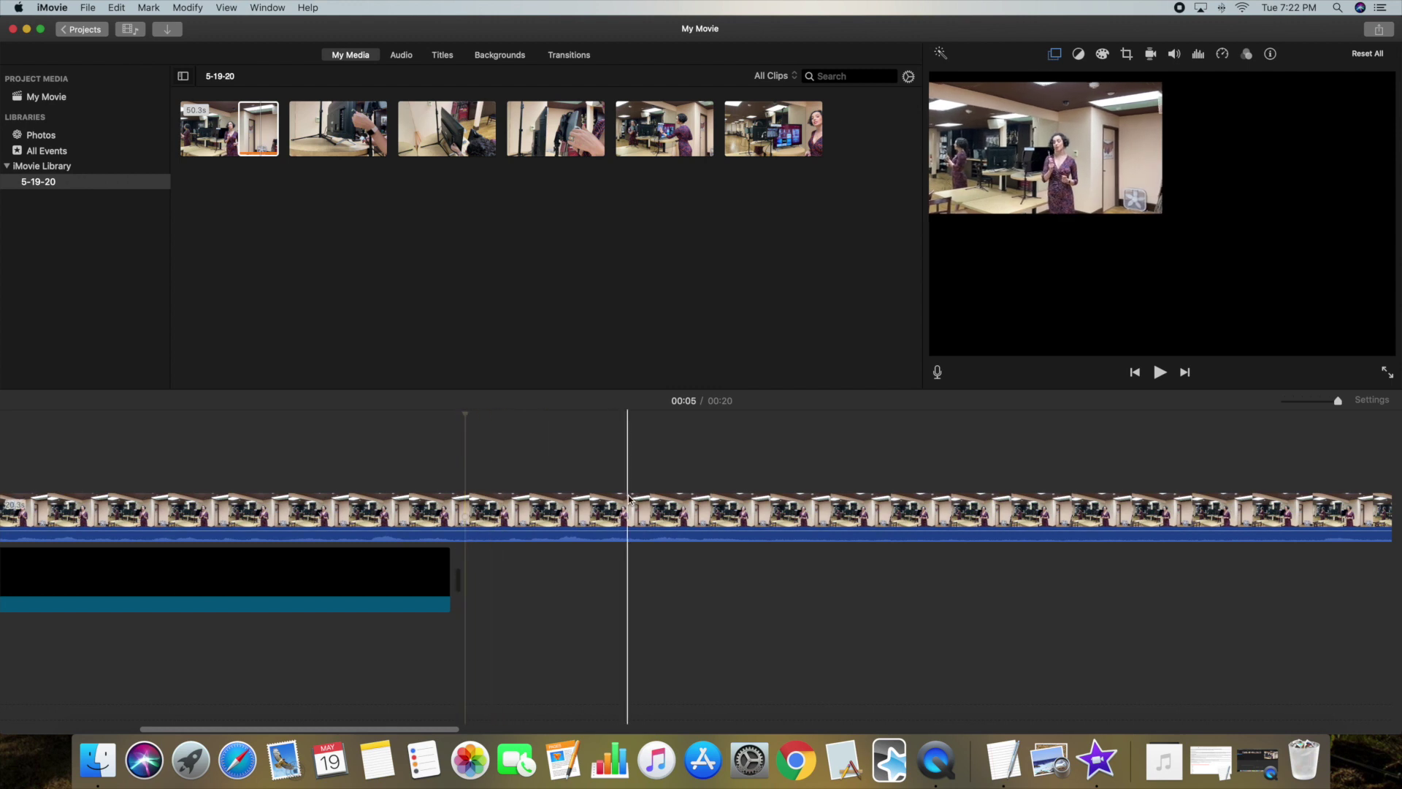
left_click_drag(1337, 401, 1314, 406)
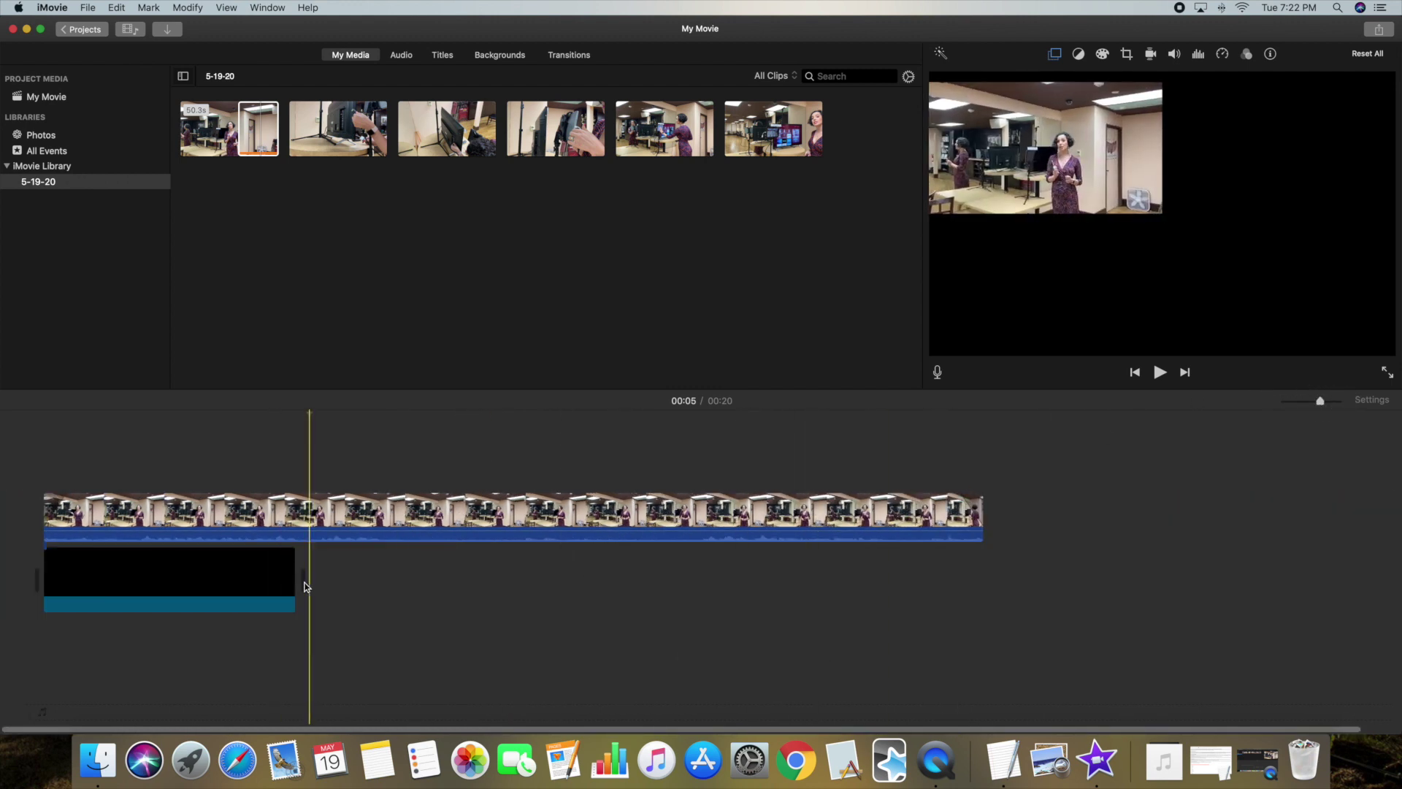
left_click_drag(982, 520, 295, 517)
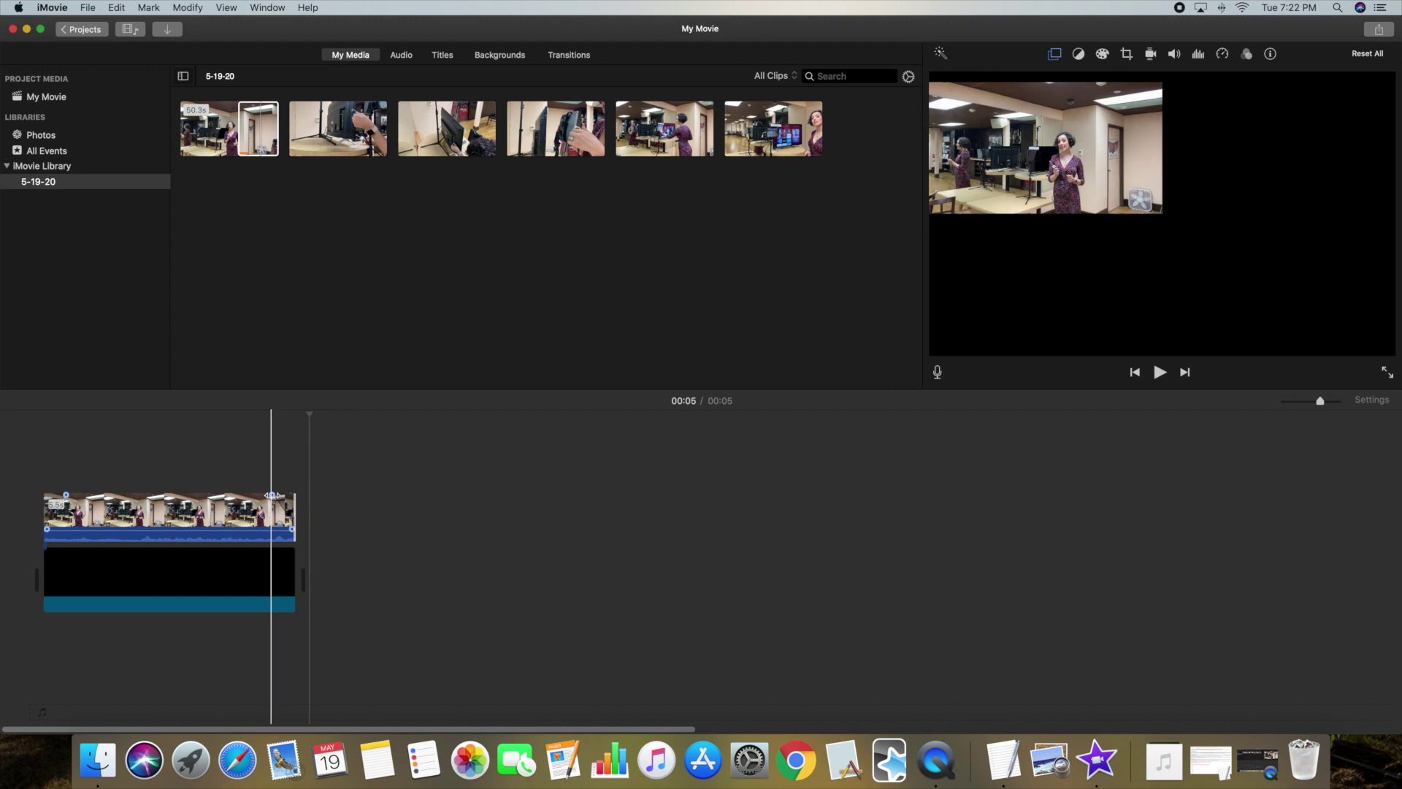
left_click_drag(279, 495, 306, 494)
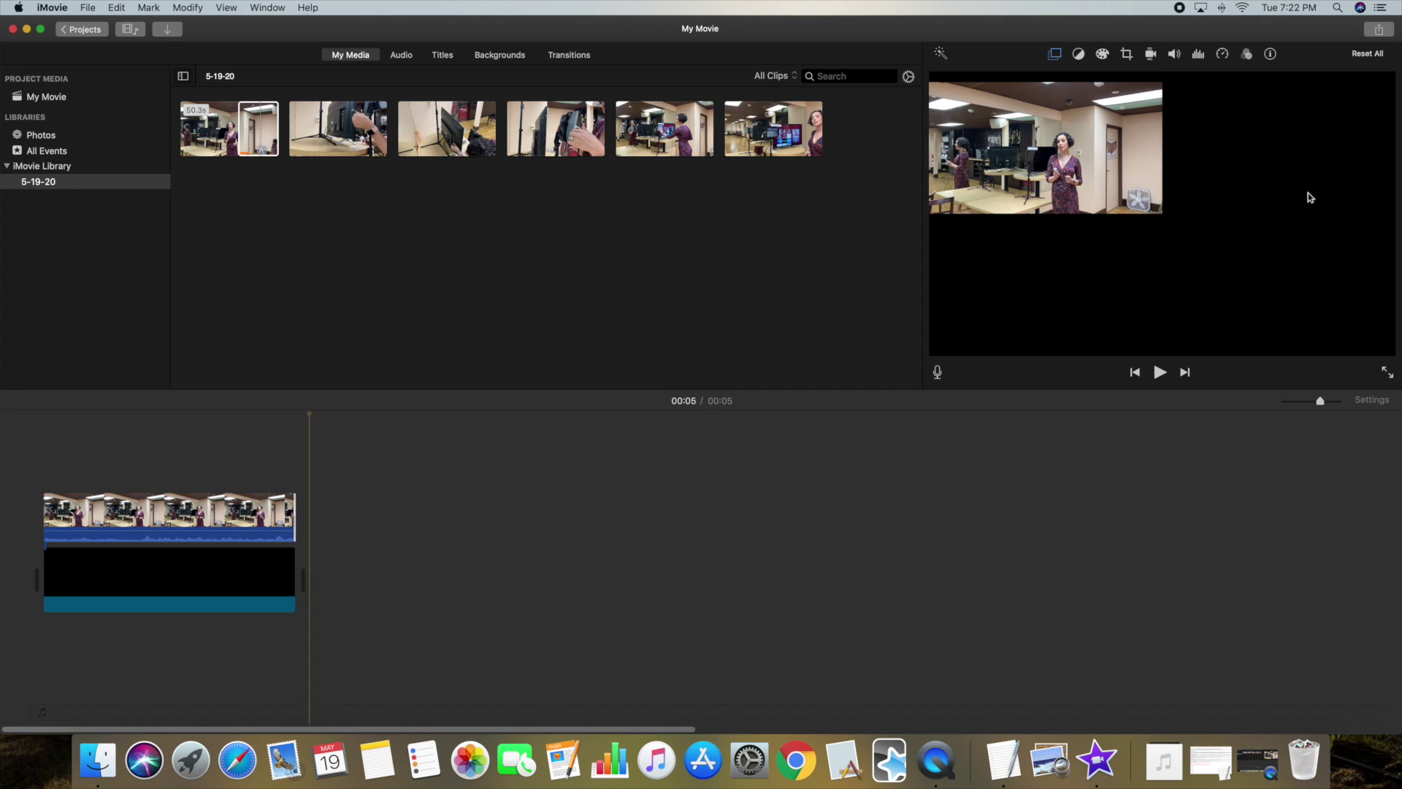
Export the movie as a 1080p file named My Movie in the Movies folder and dismiss the export notification.
left_click(1379, 32)
left_click(1355, 134)
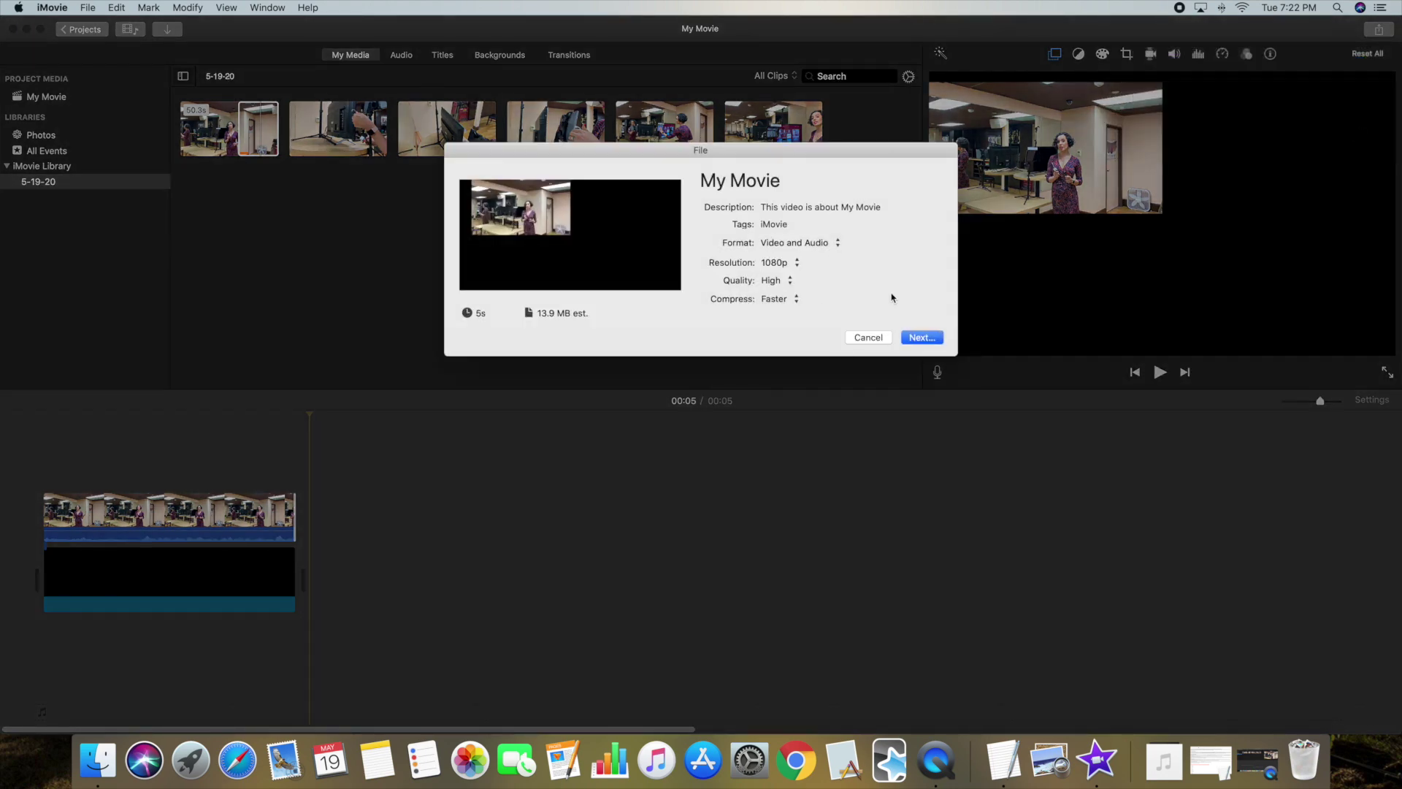
left_click(918, 340)
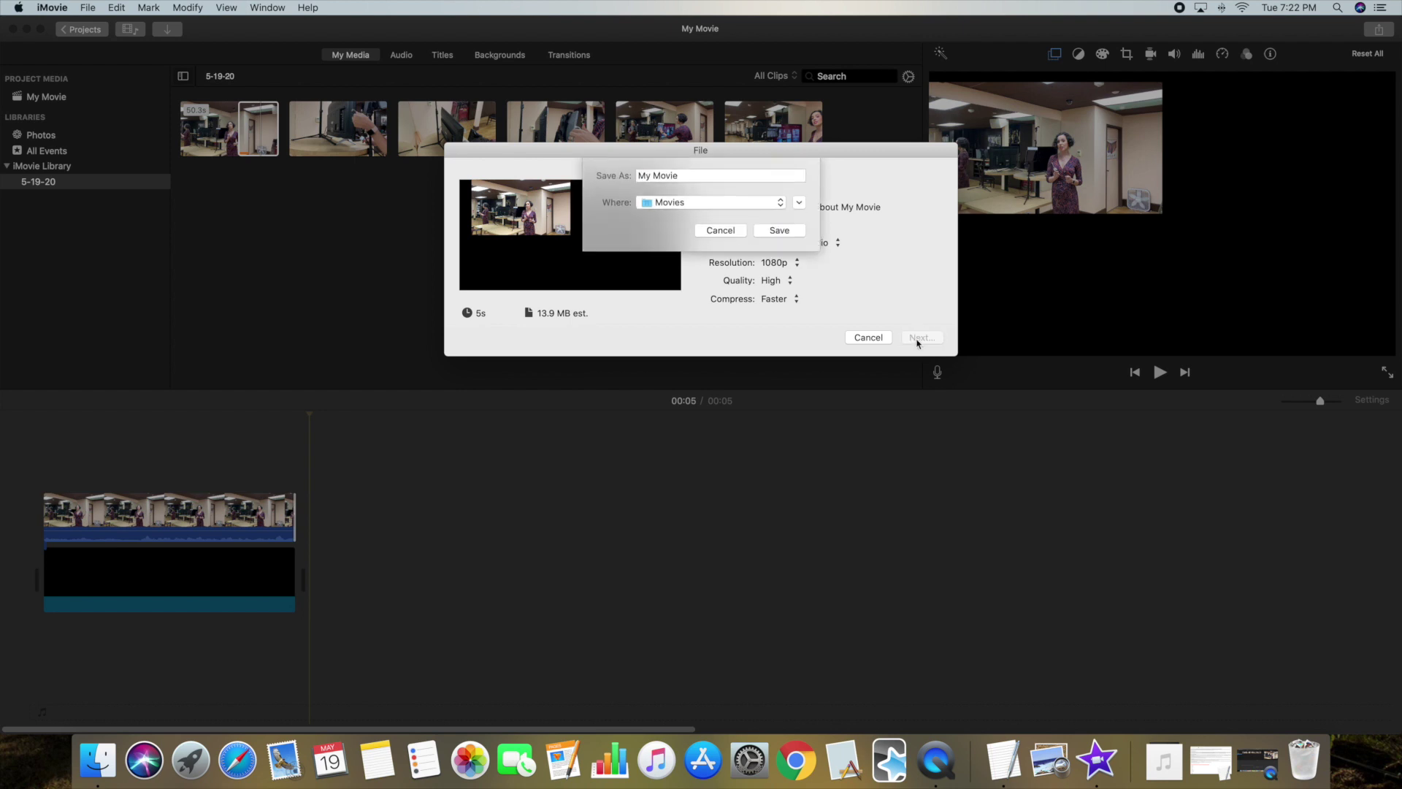
left_click(770, 232)
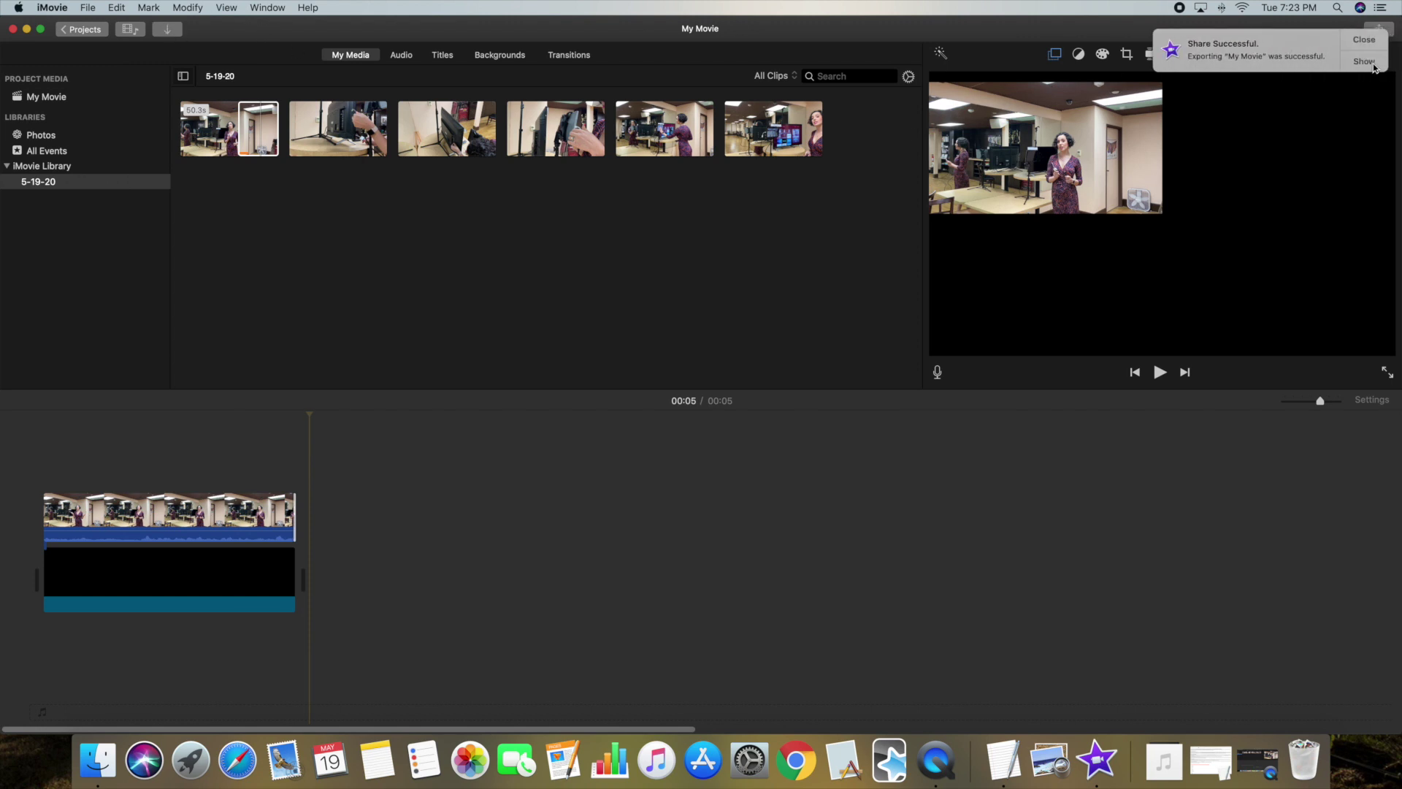
left_click(1366, 41)
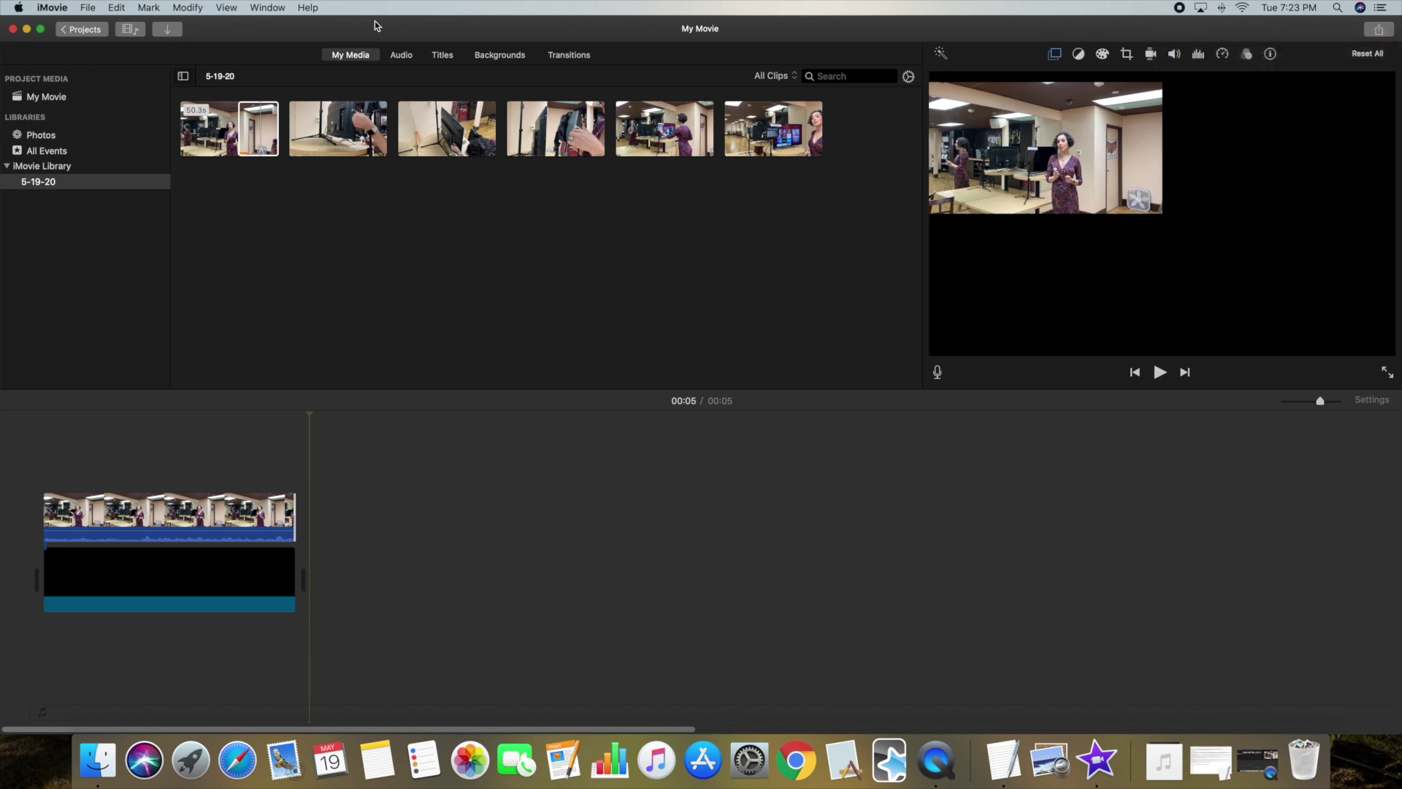
Import My Movie.mp4 from the Movies folder into the 5-19-20 event.
left_click(170, 31)
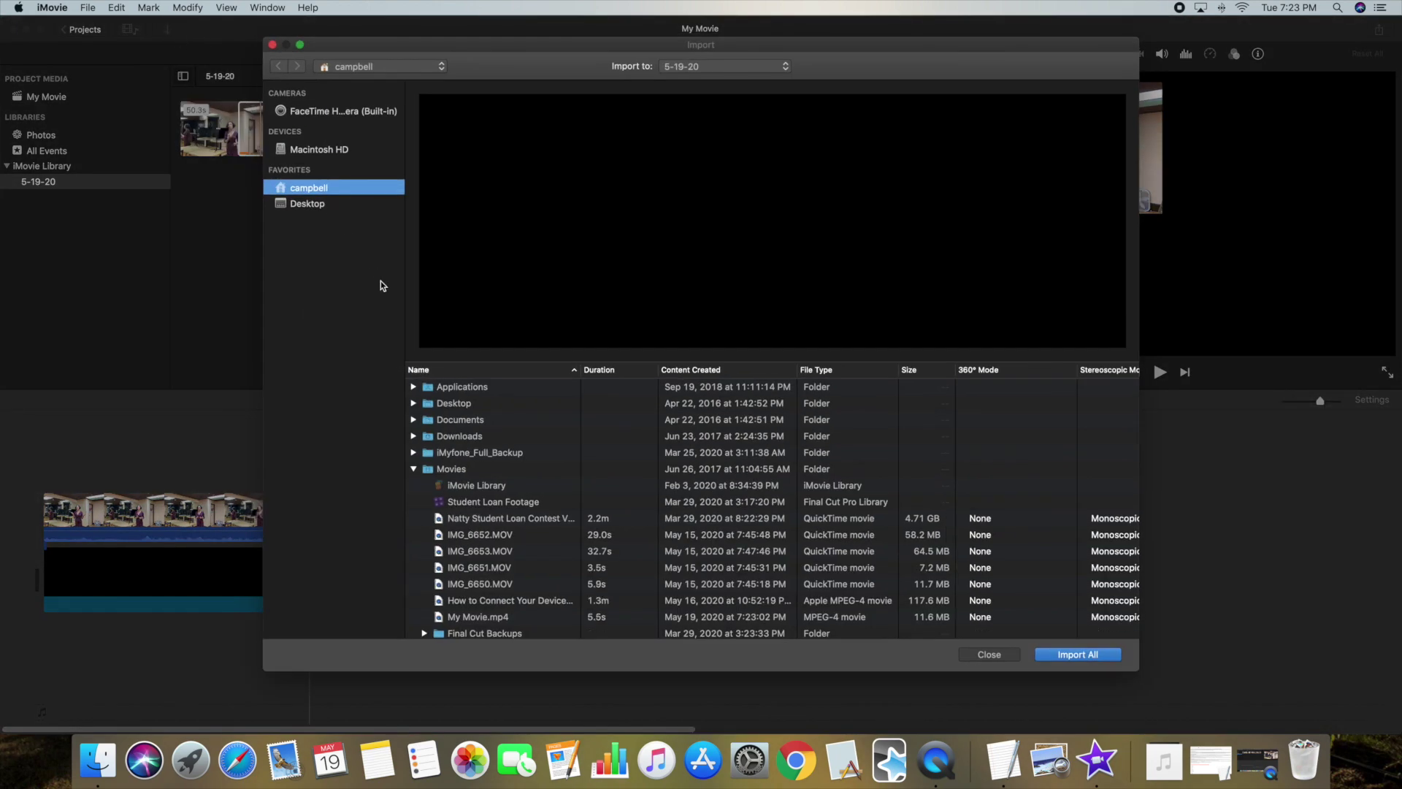
scroll(458, 465, "down", 5)
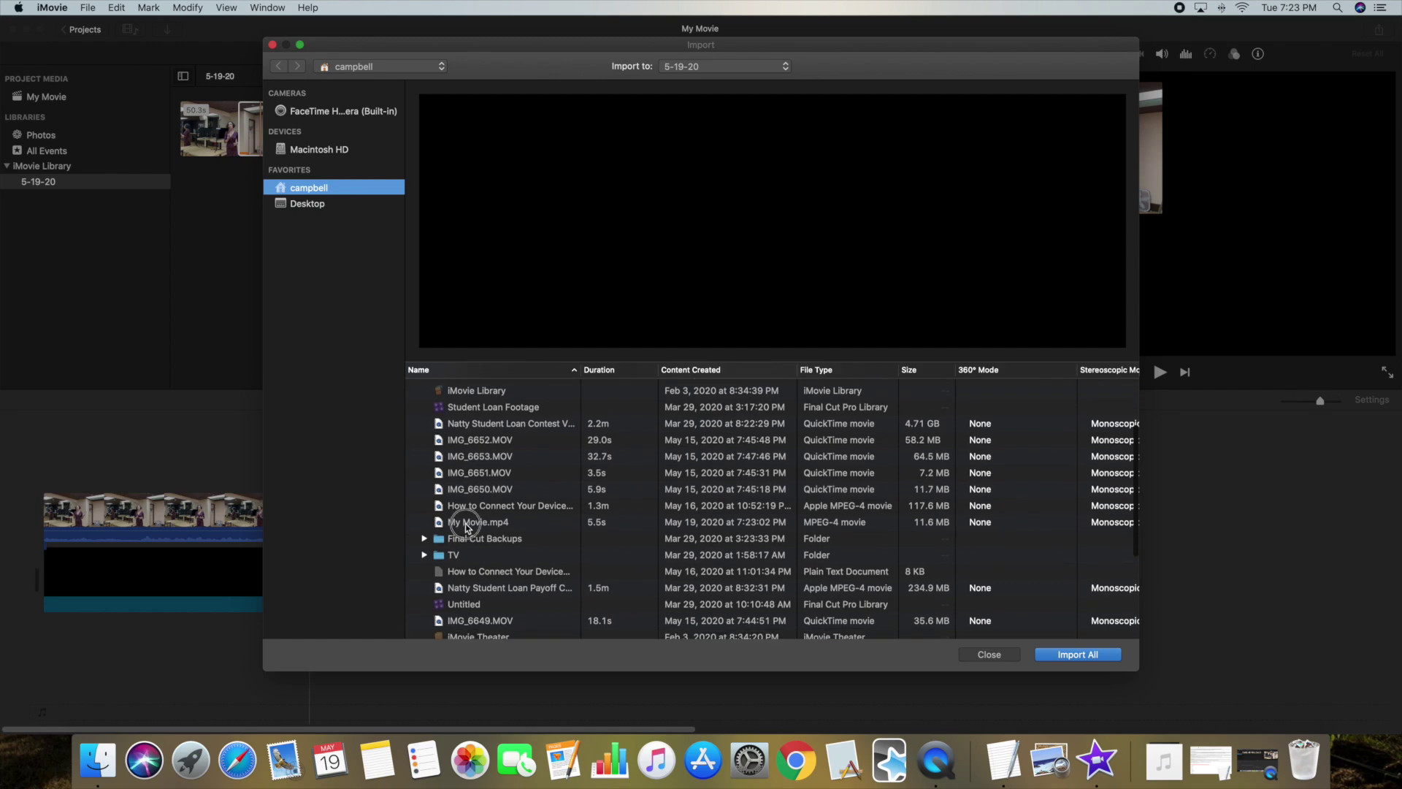
left_click(534, 523)
left_click(1099, 655)
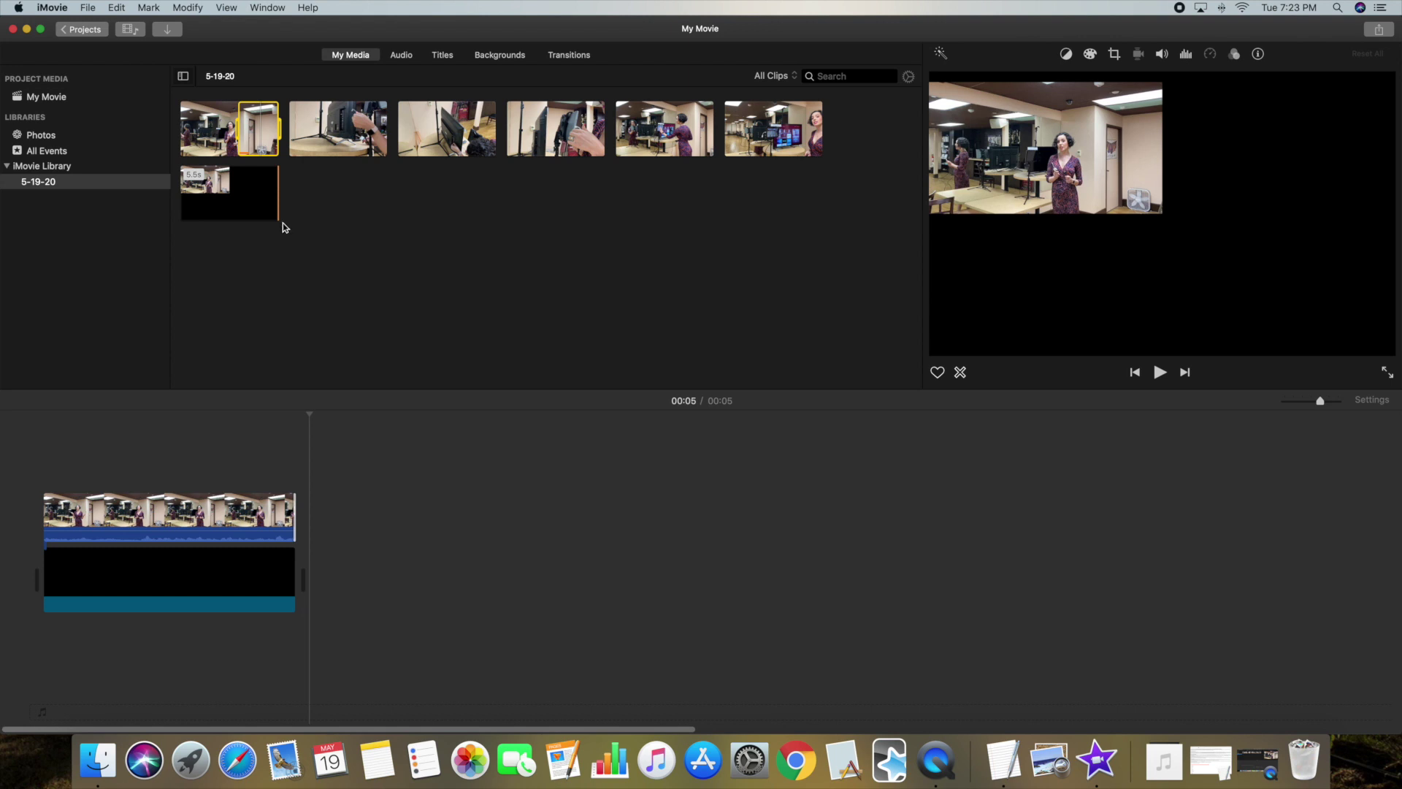
Replace both stacked timeline clips with the imported My Movie clip.
left_click_drag(267, 635, 220, 484)
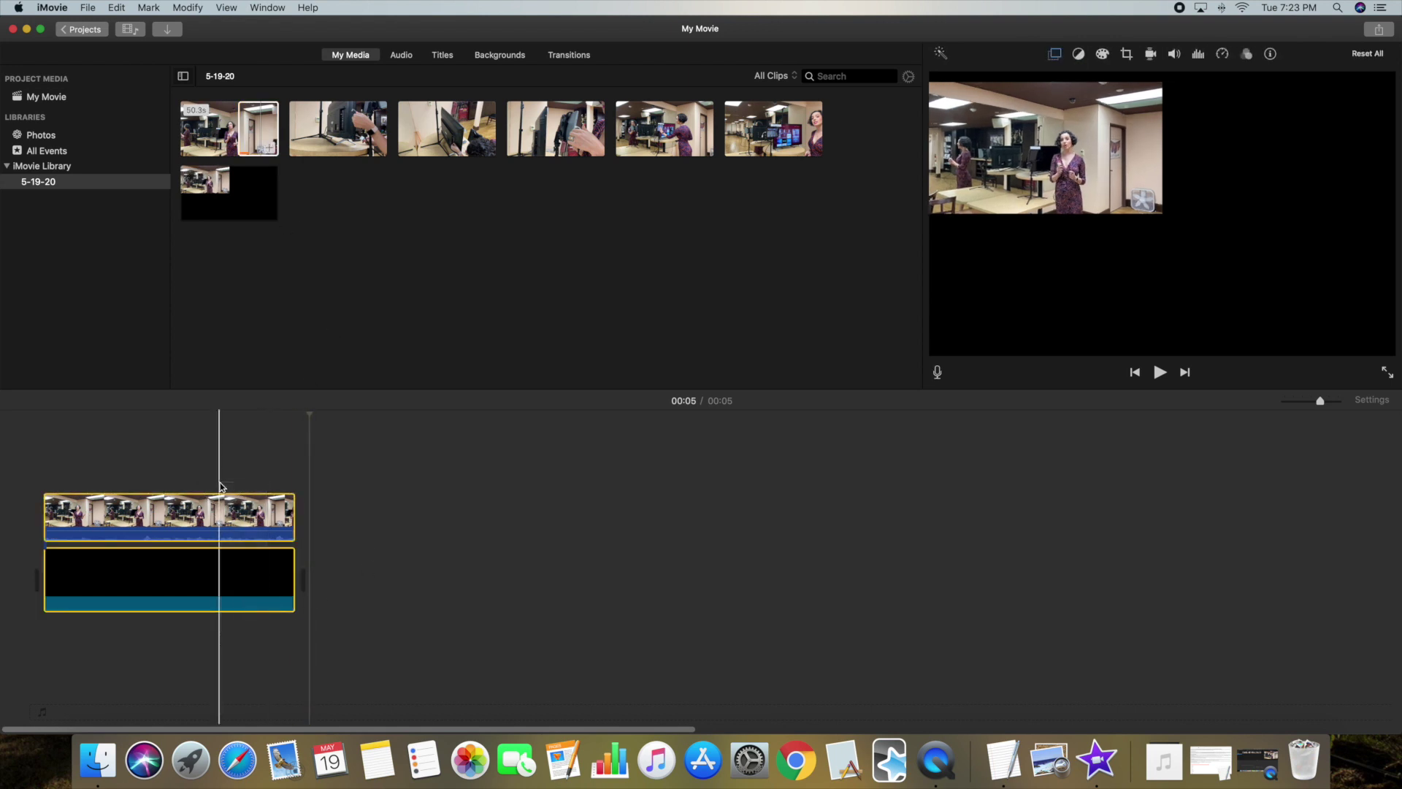
key("Delete")
left_click_drag(228, 210, 80, 589)
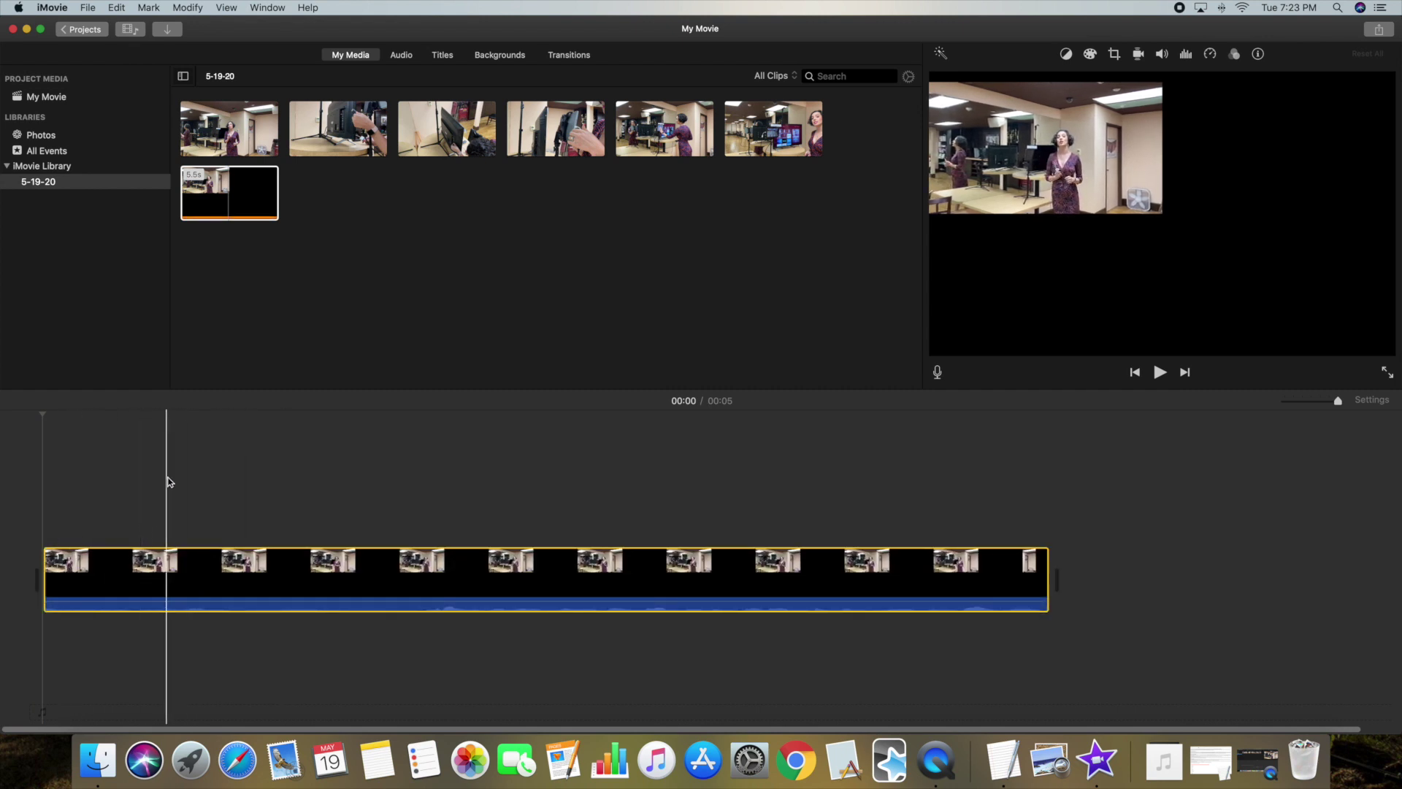
Overlay a section of the fifth media clip from the movie's start as Picture in Picture, filling the upper-right quarter of the frame.
left_click(448, 178)
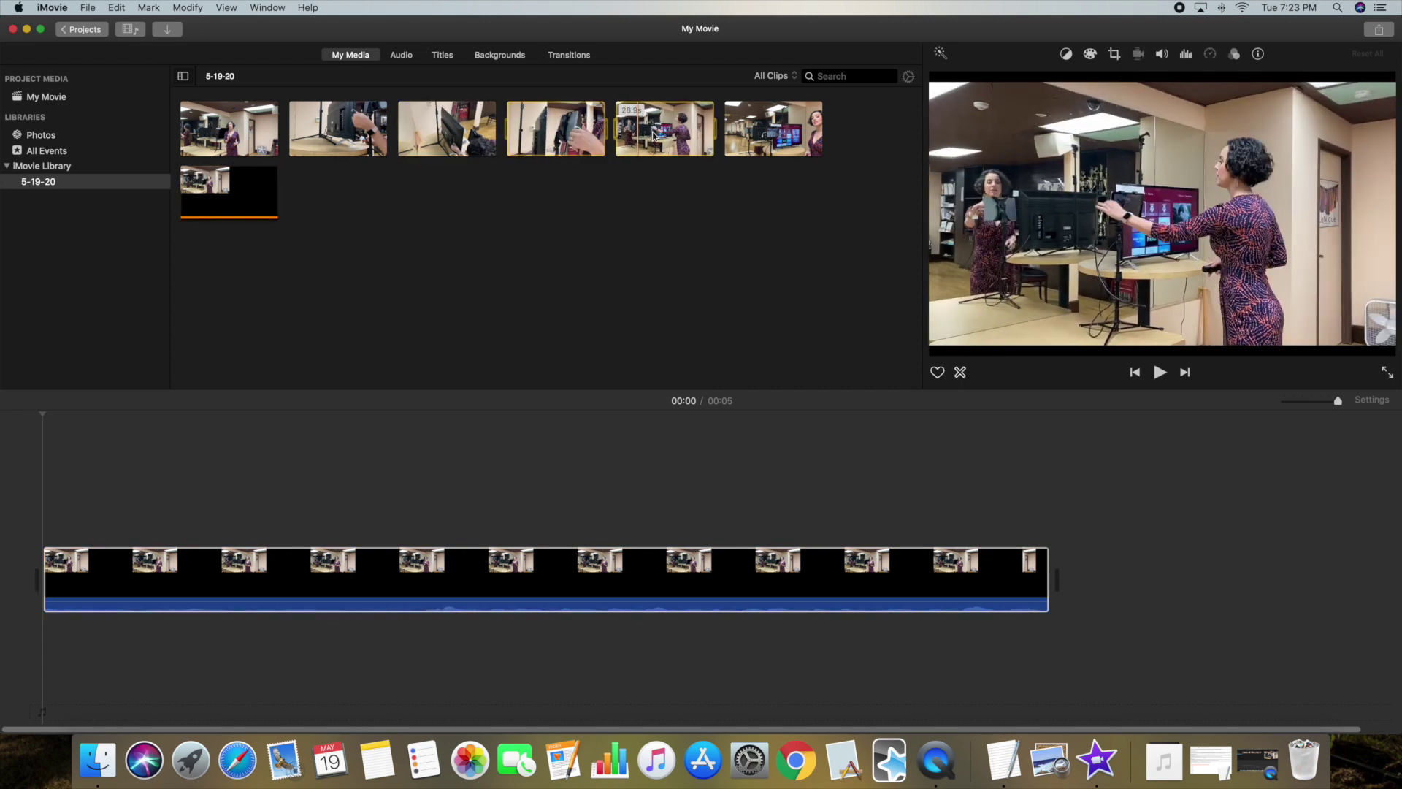
left_click_drag(617, 134, 73, 494)
left_click(1055, 53)
left_click(982, 79)
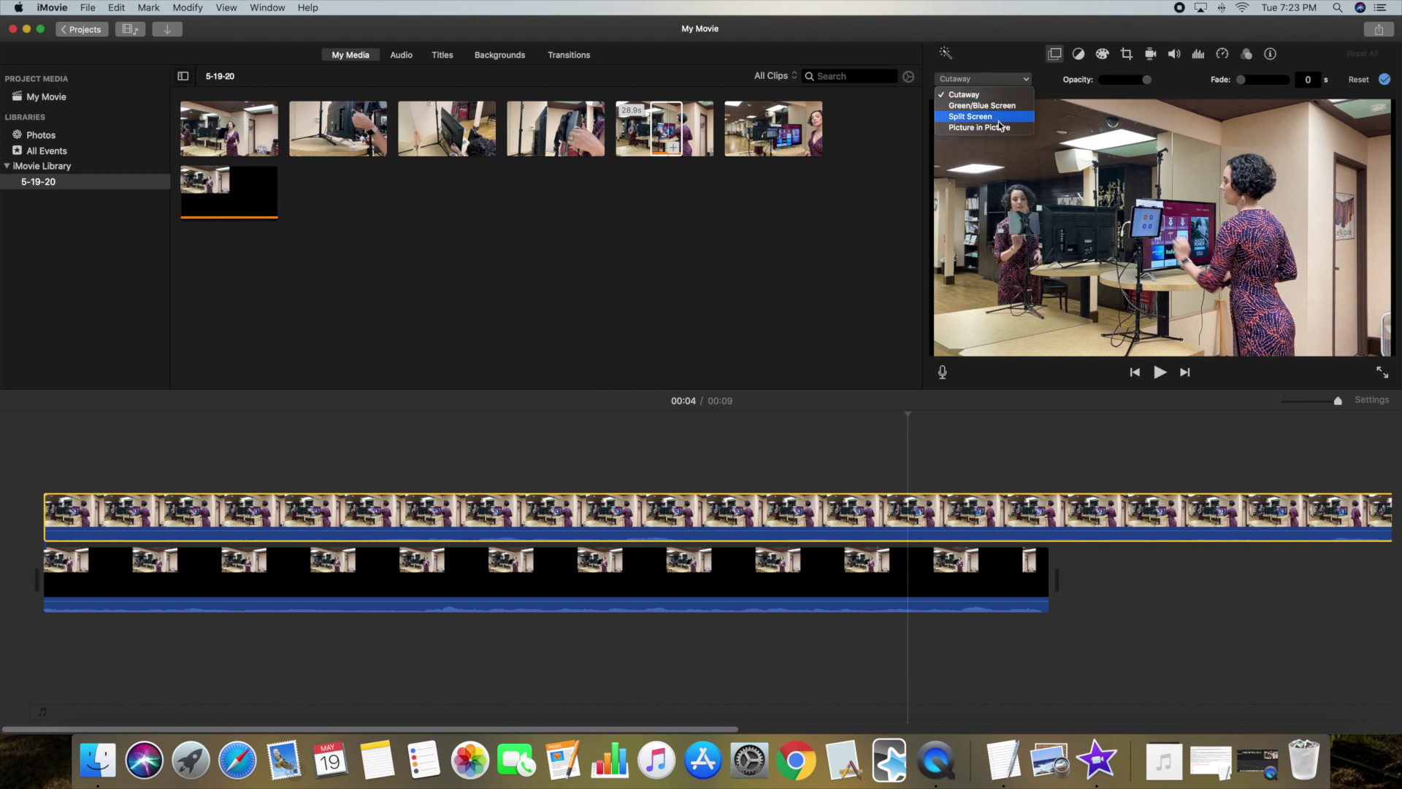
left_click(1001, 127)
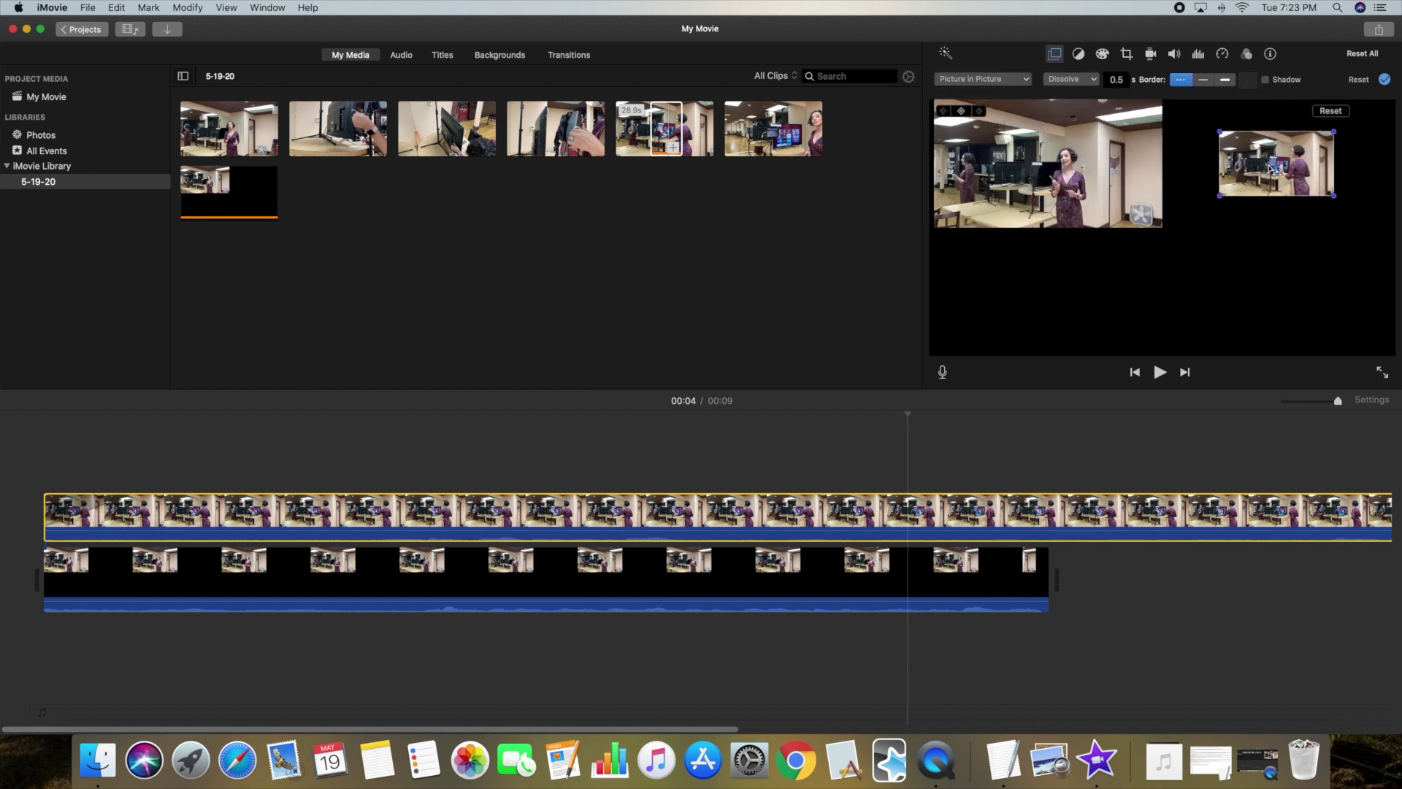
left_click_drag(1271, 168, 1161, 219)
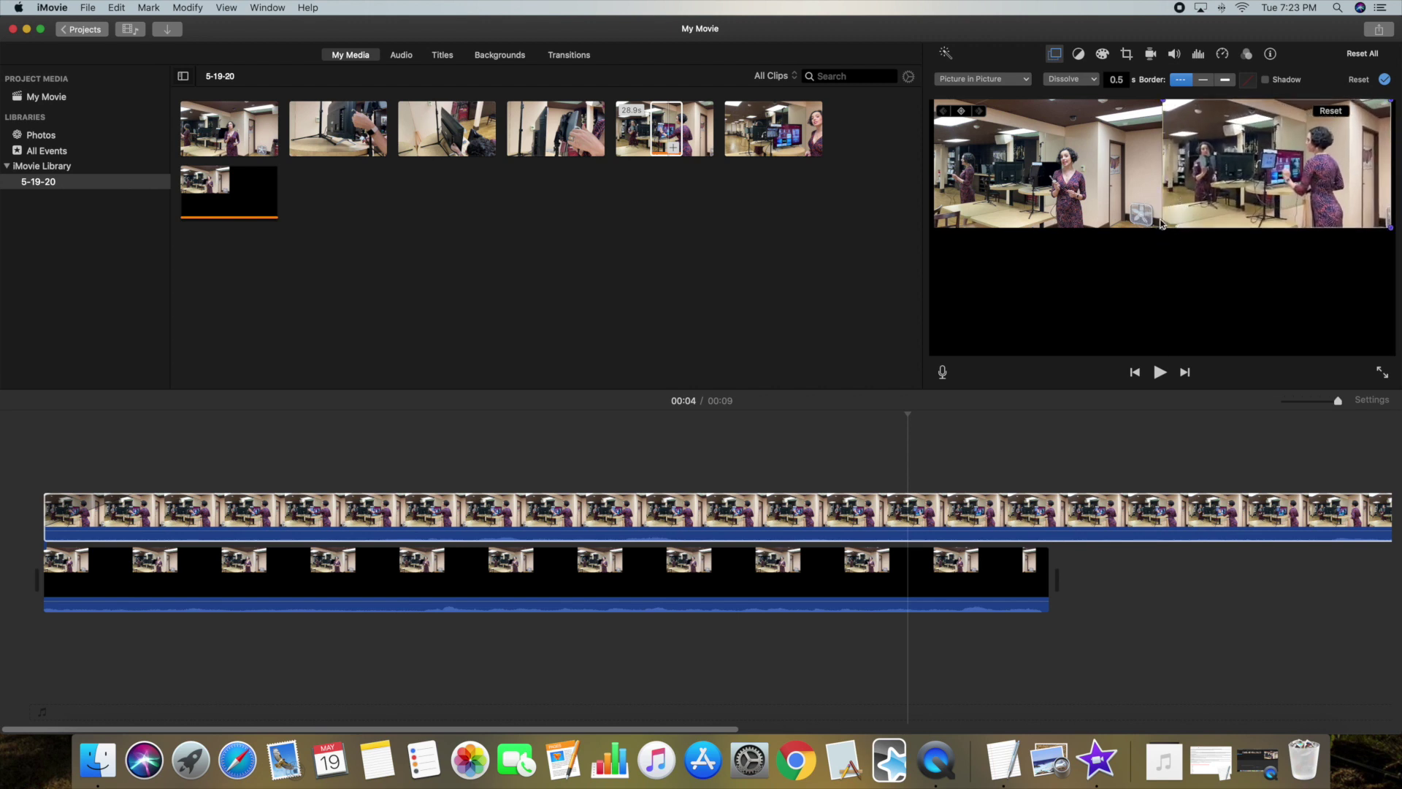
left_click(1384, 79)
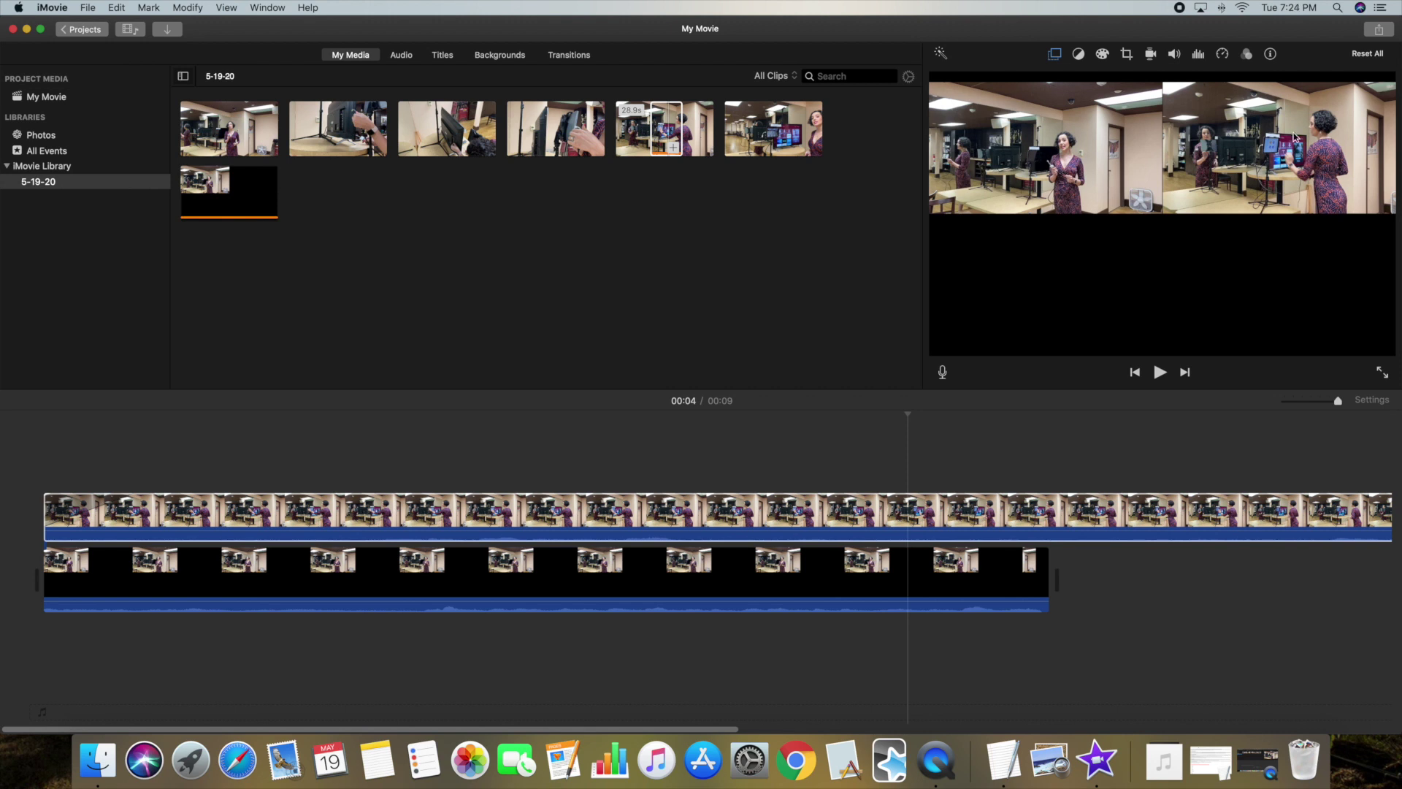
Trim the end of the upper clip to line up with the end of the imported movie below.
left_click(1091, 456)
scroll(1093, 456, "right", 3)
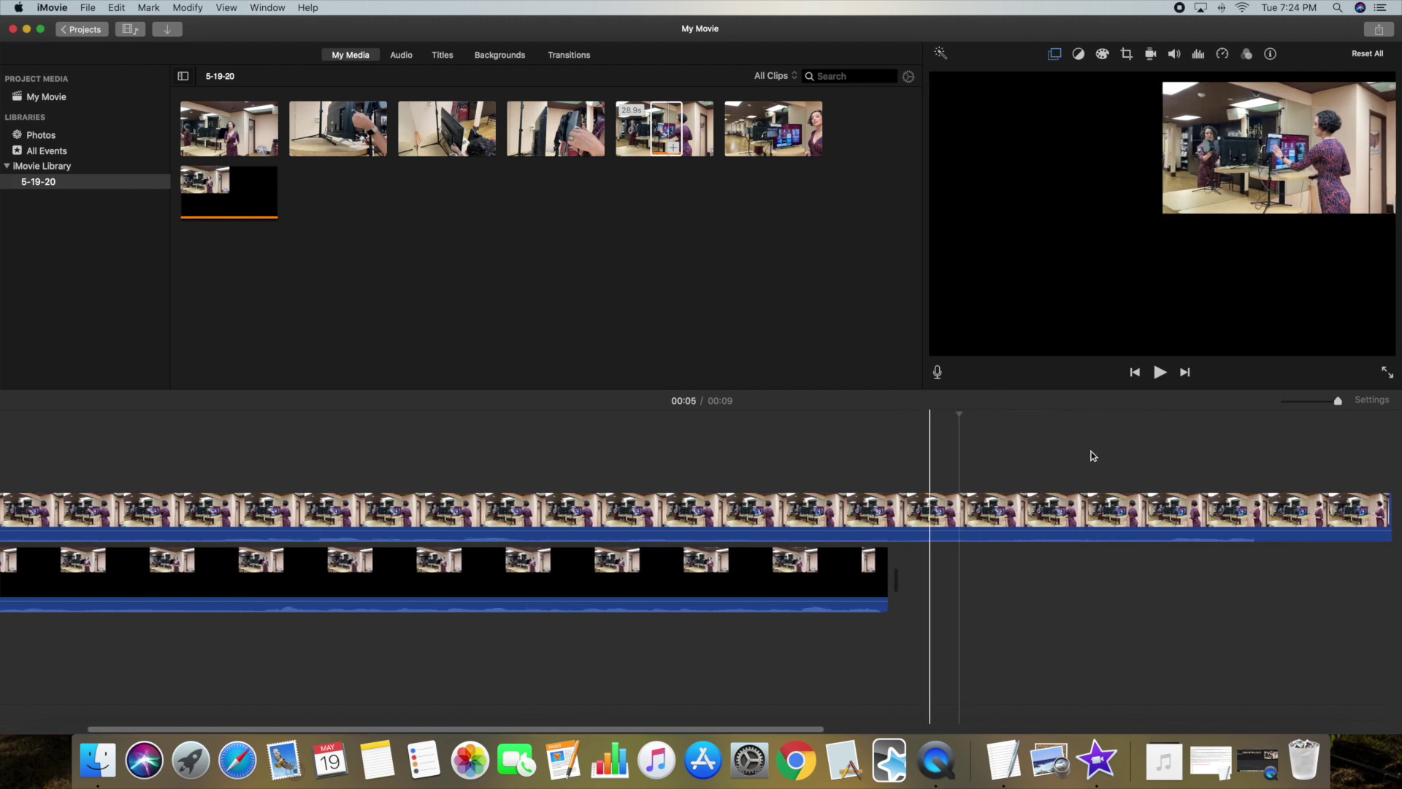
scroll(1093, 455, "right", 5)
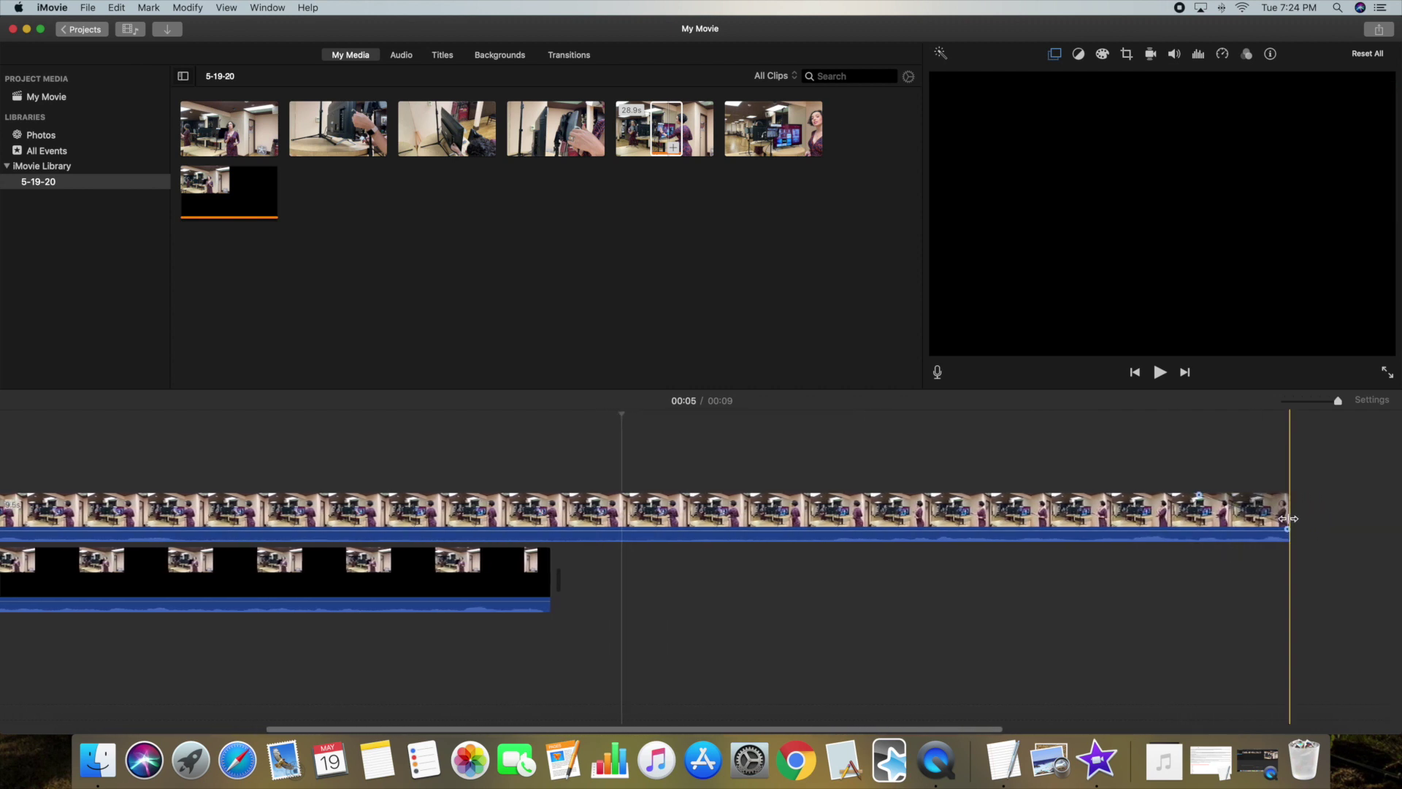
left_click_drag(1288, 519, 550, 518)
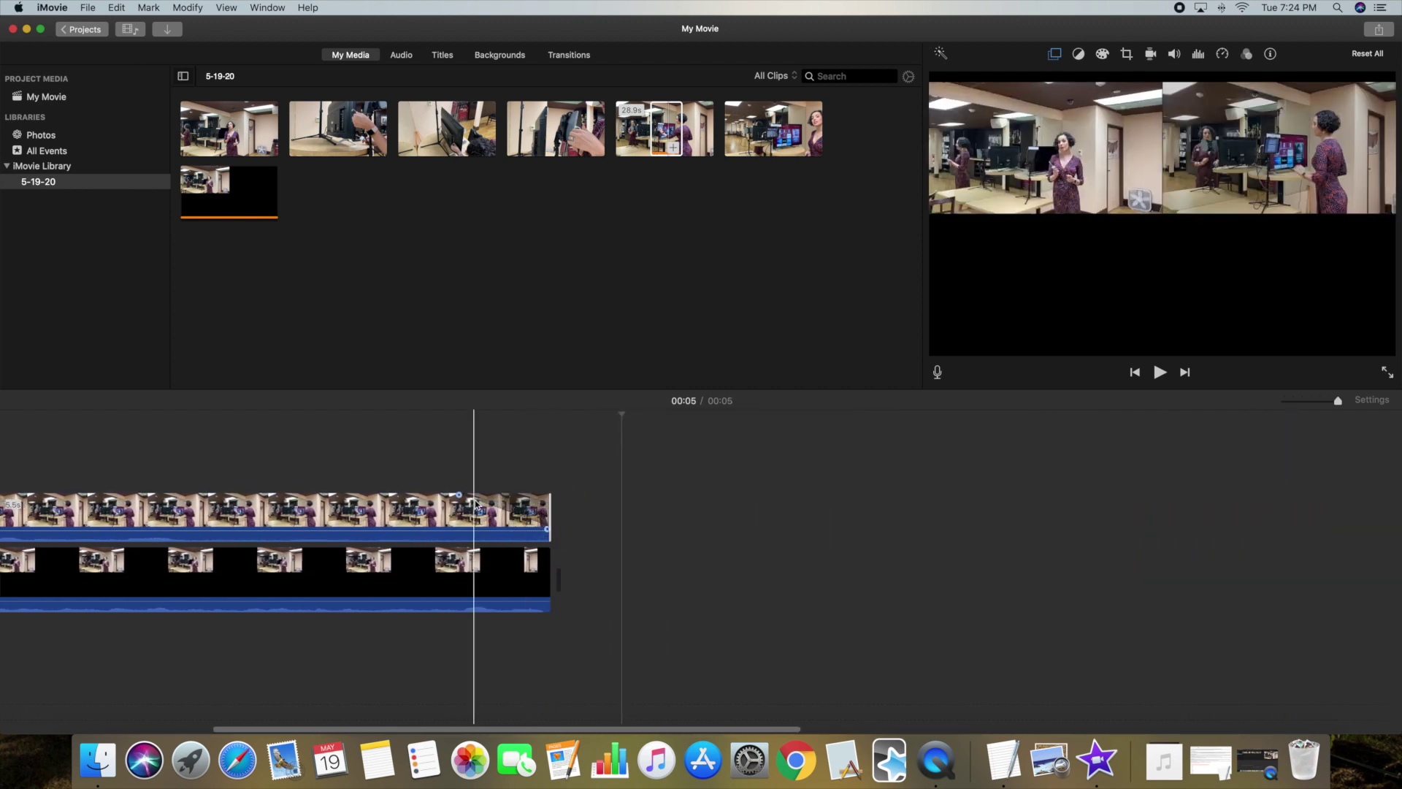
Undo the accidental shift of the upper clip and remove its closing dissolve.
left_click_drag(461, 496, 529, 494)
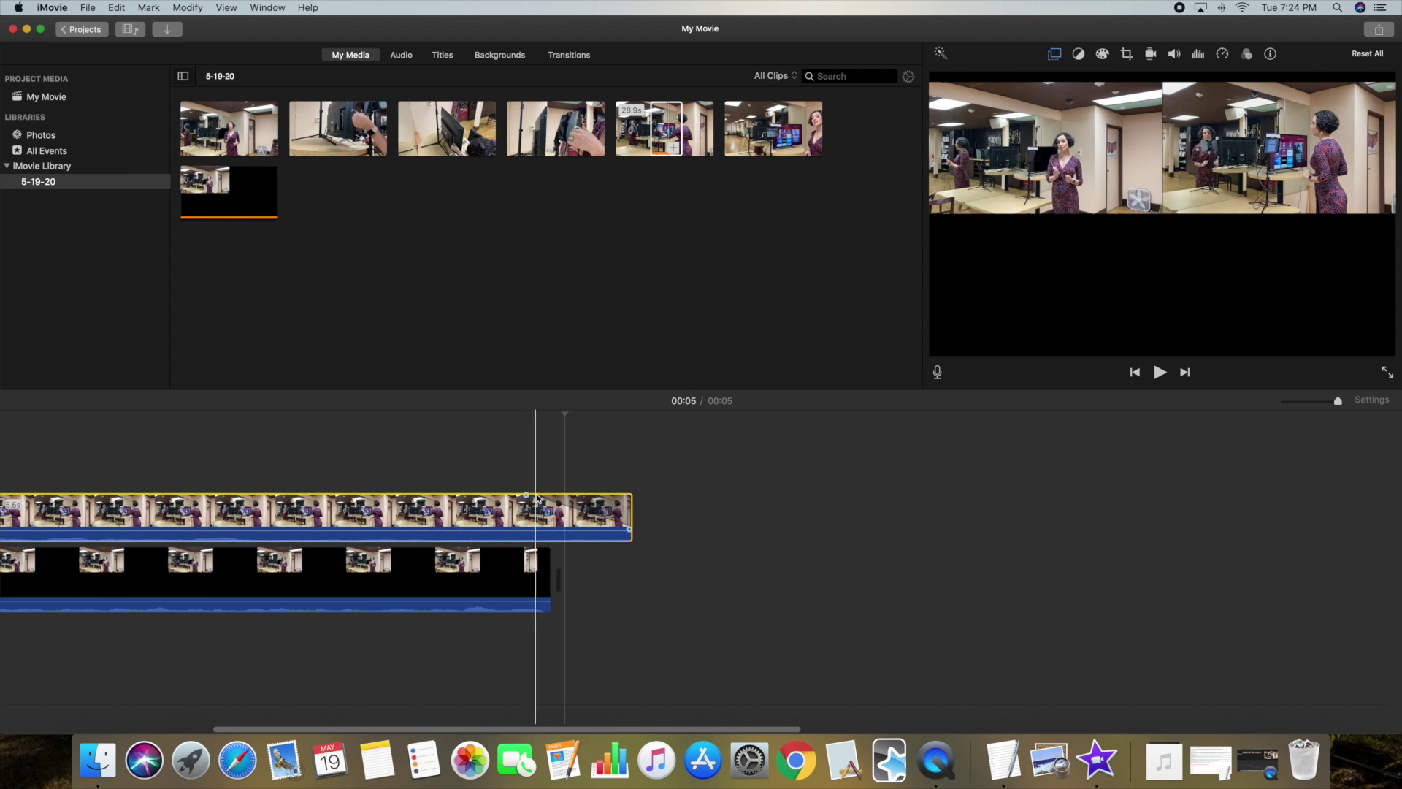
key("super+z")
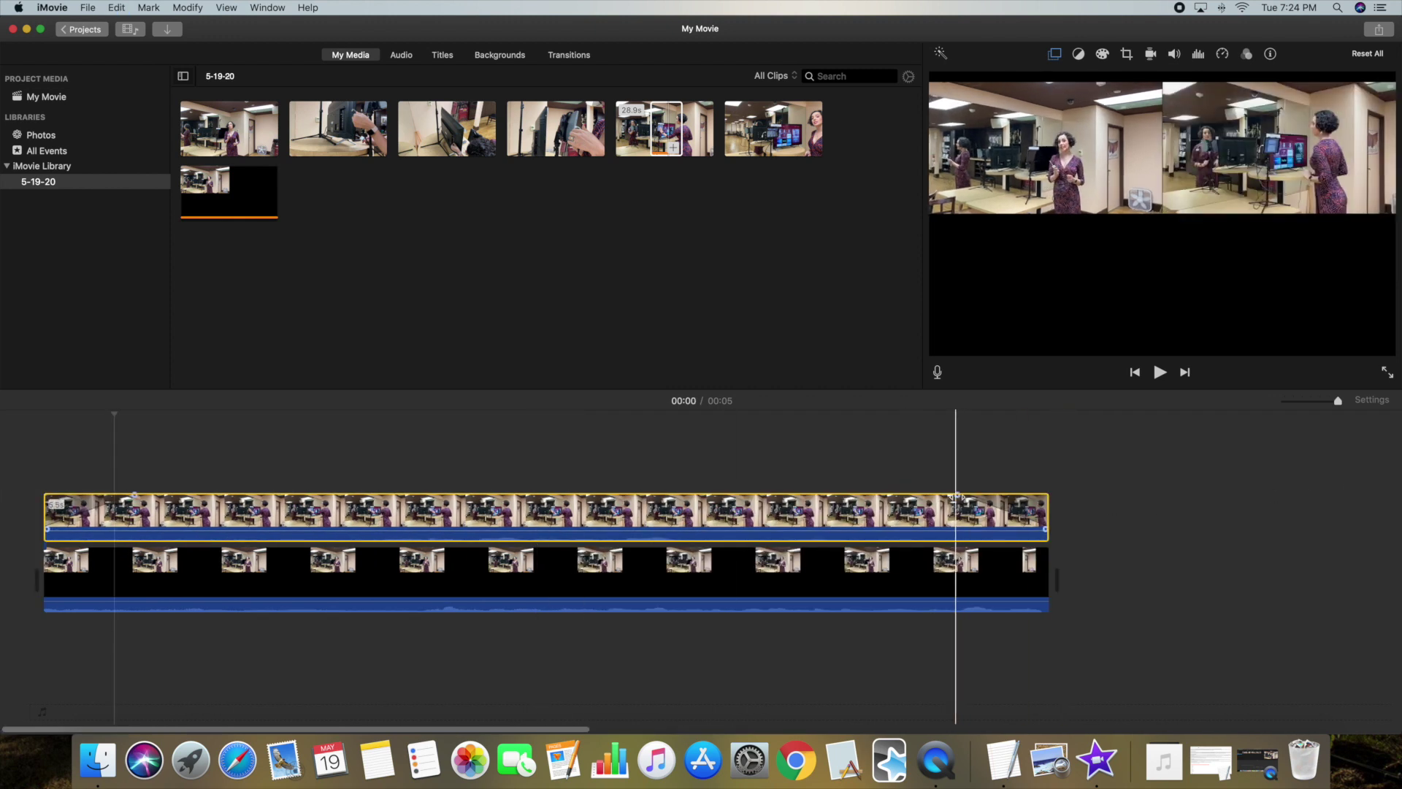
left_click_drag(957, 496, 1068, 492)
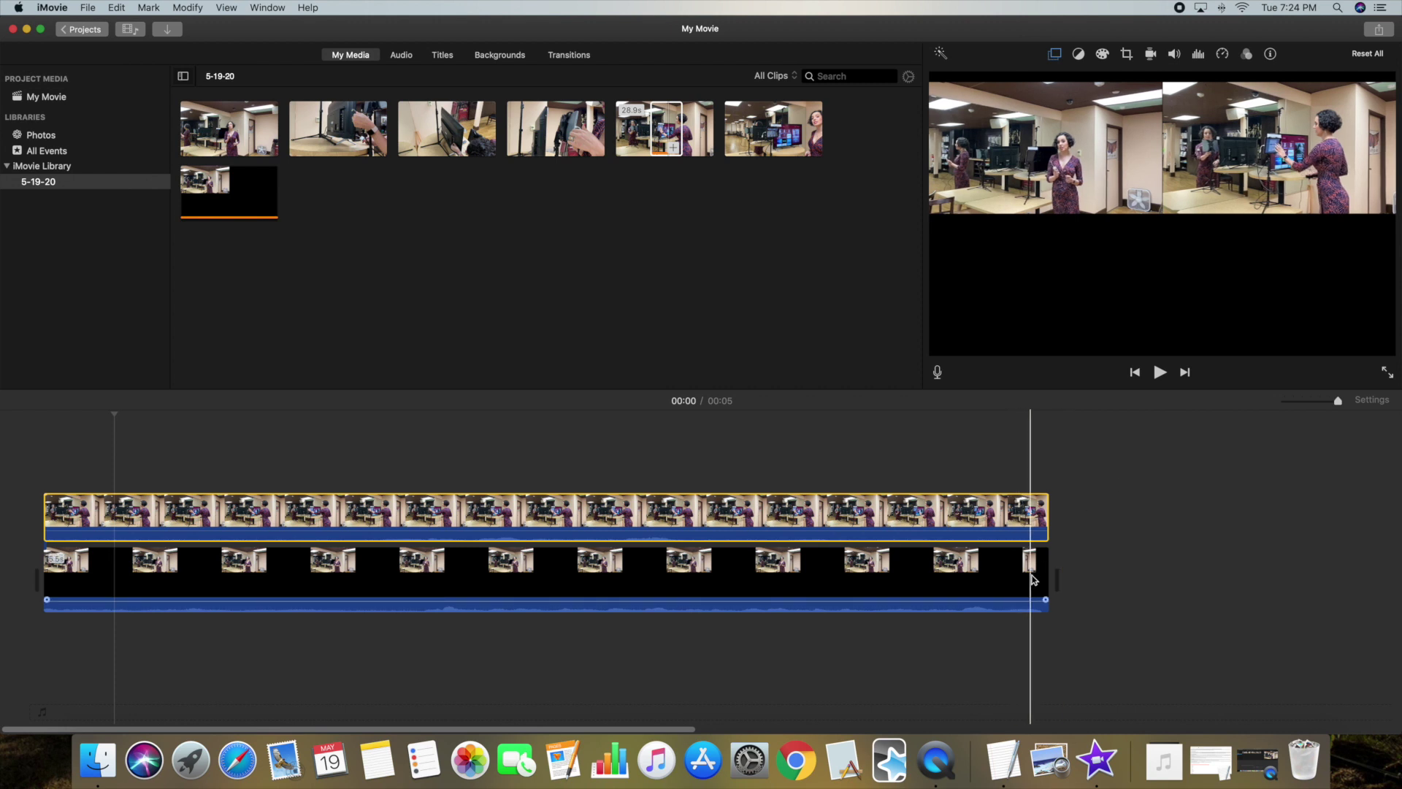
left_click_drag(1044, 578, 1064, 579)
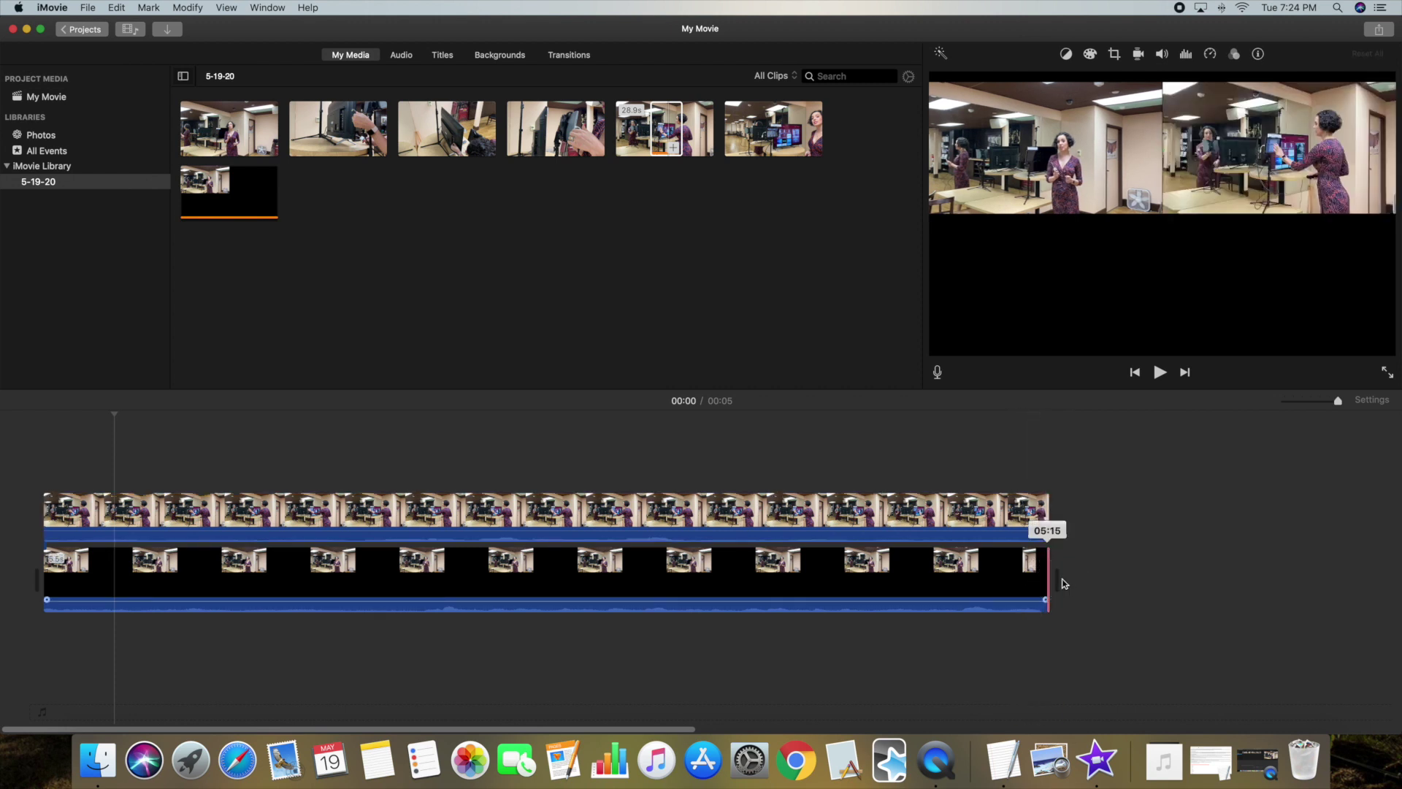
left_click(1092, 499)
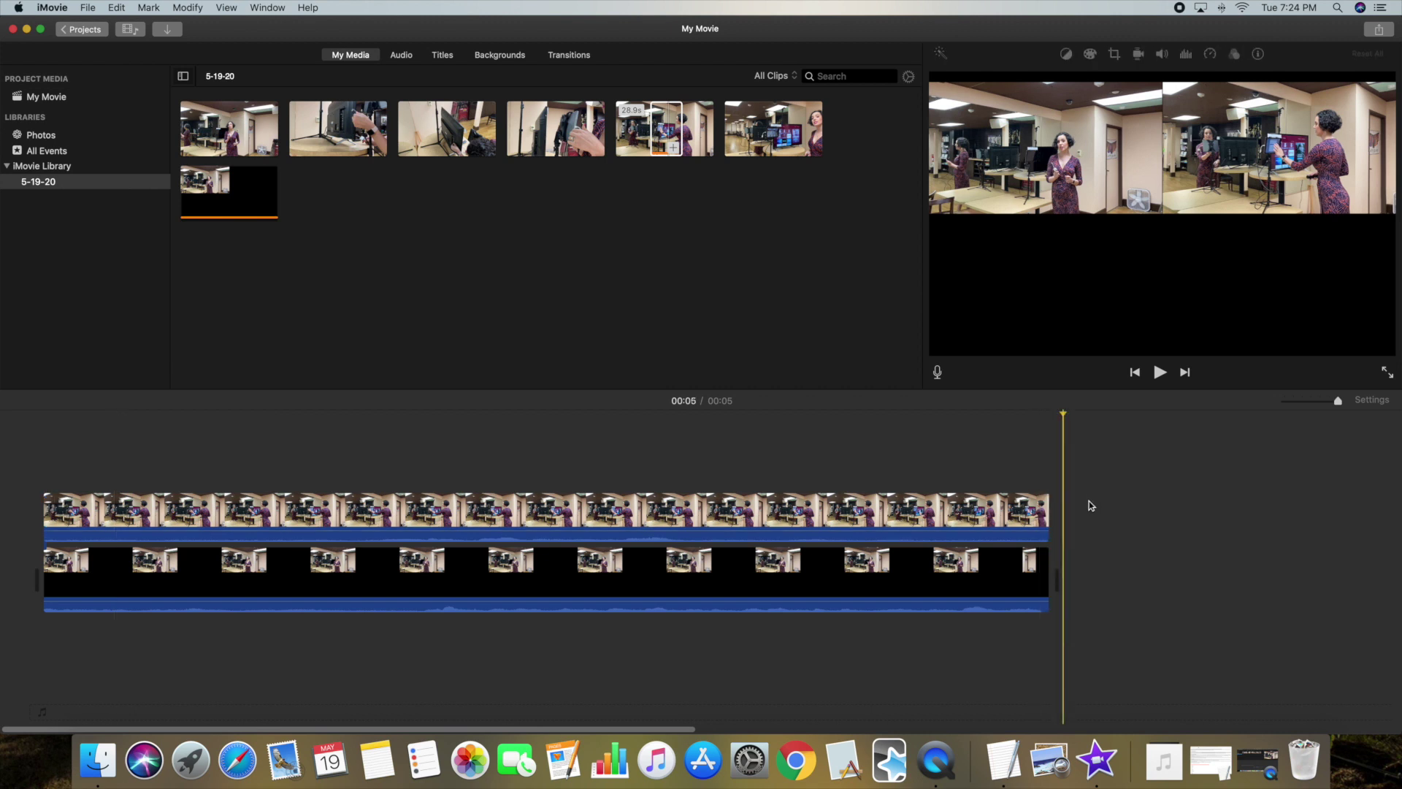
Export the two-picture movie as a 1080p file titled My Movie 2.
left_click(1379, 31)
left_click(1350, 124)
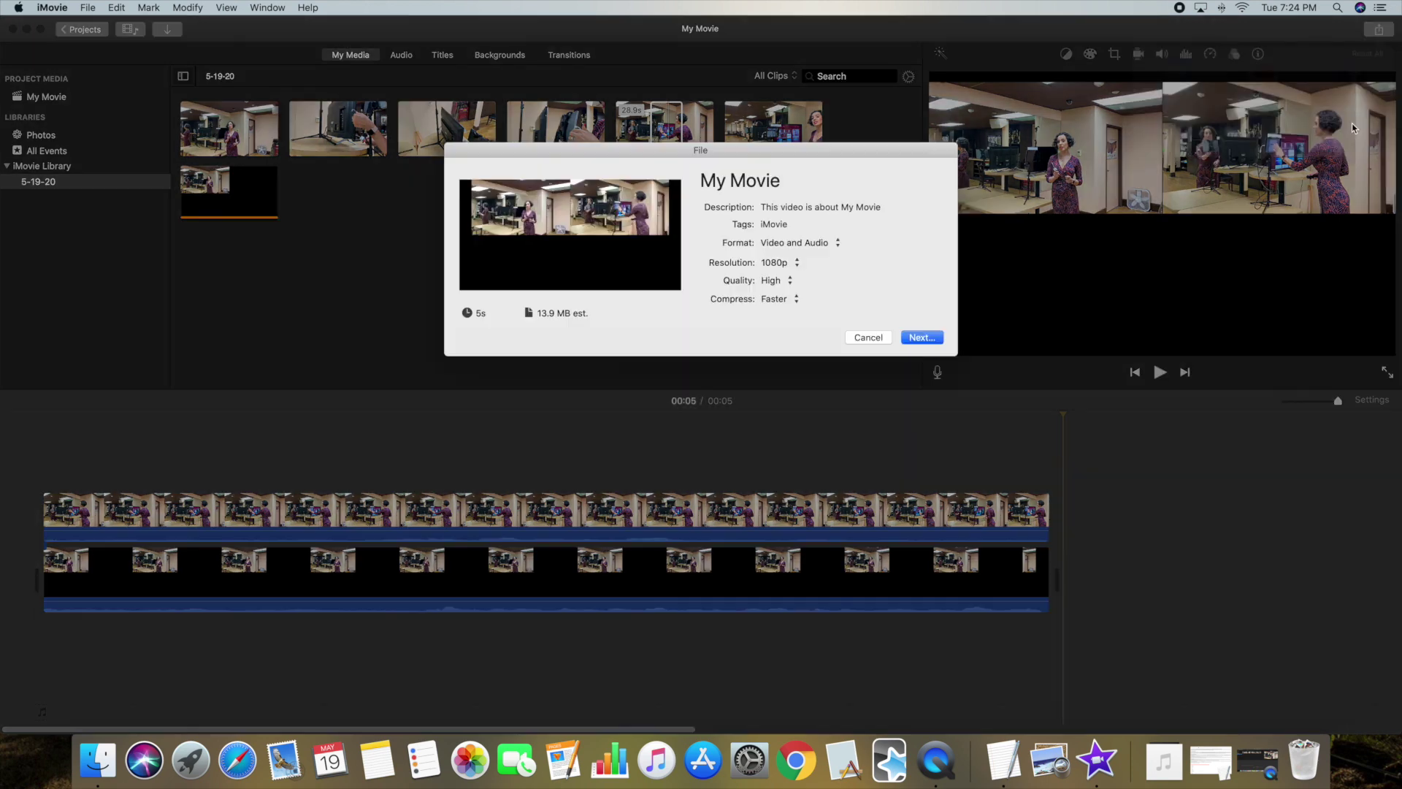
left_click(800, 177)
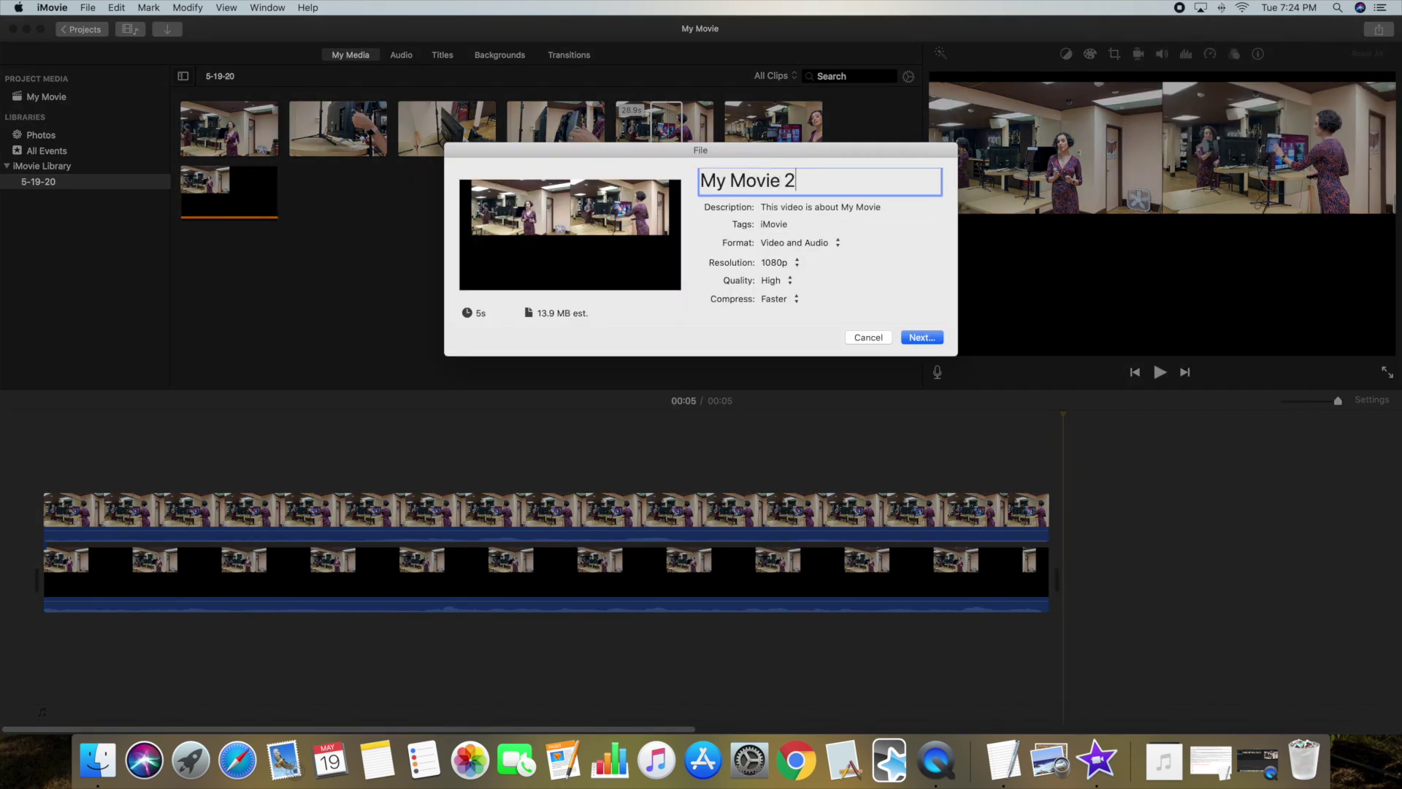
left_click(912, 337)
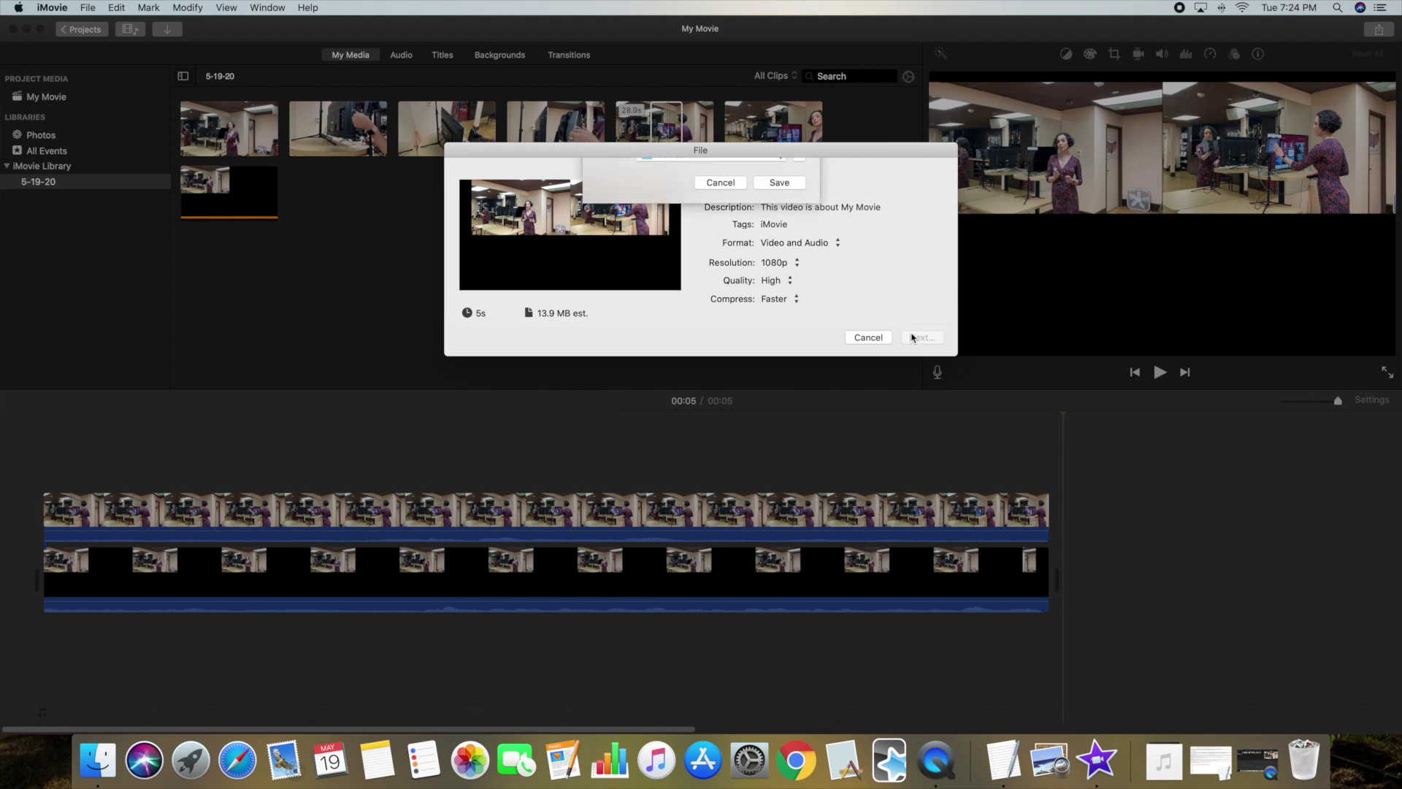
left_click(776, 231)
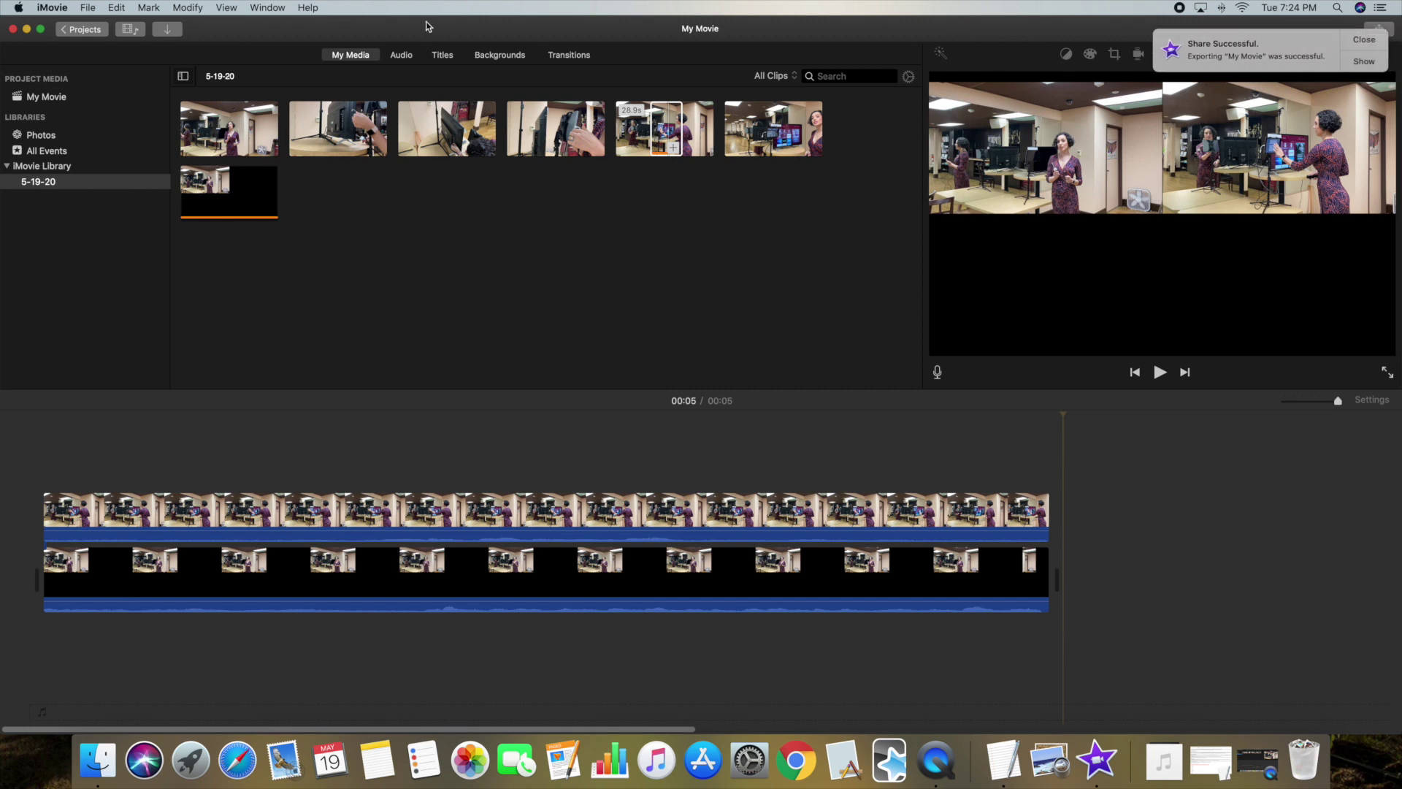
Import My Movie 2.mp4 from the Movies folder into the 5-19-20 event.
left_click(169, 30)
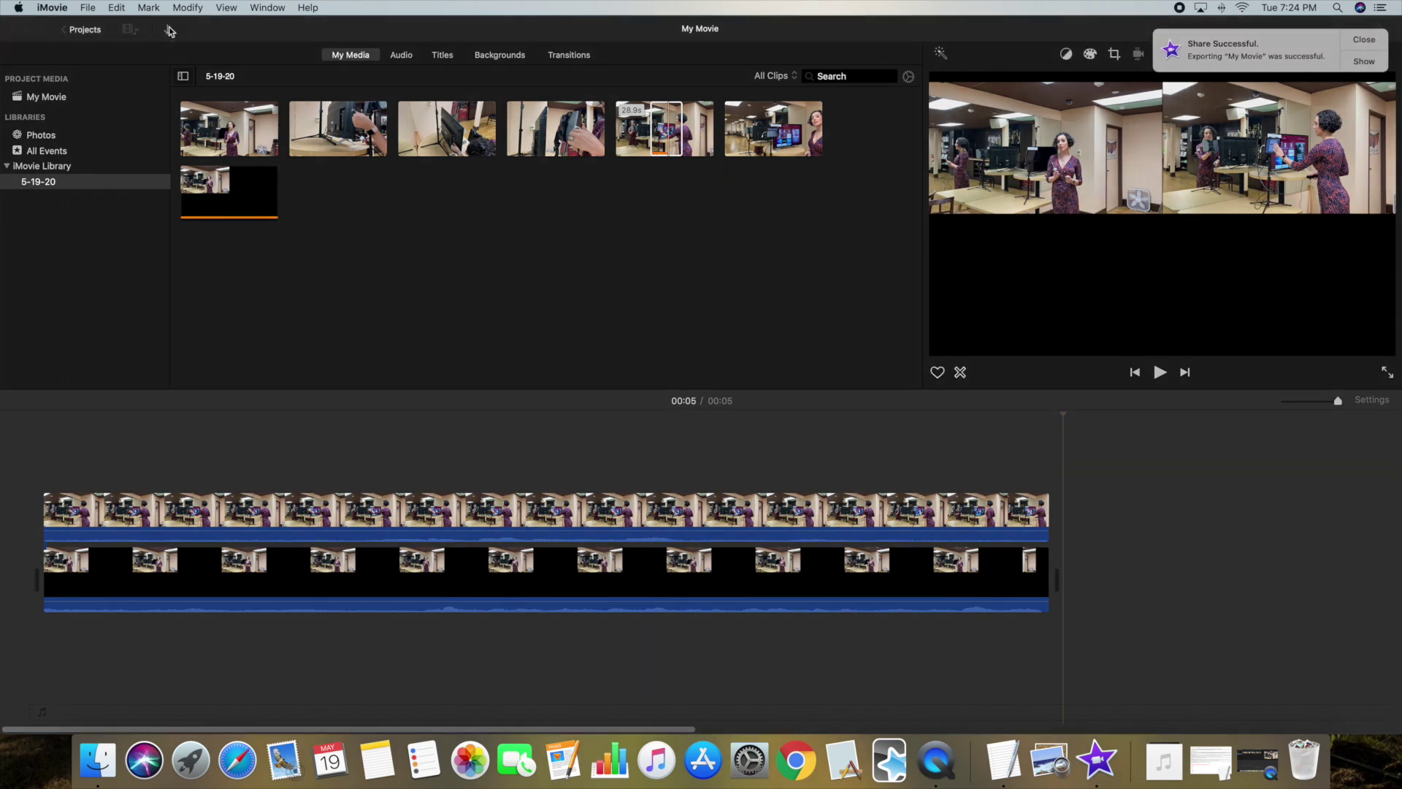
scroll(424, 496, "down", 10)
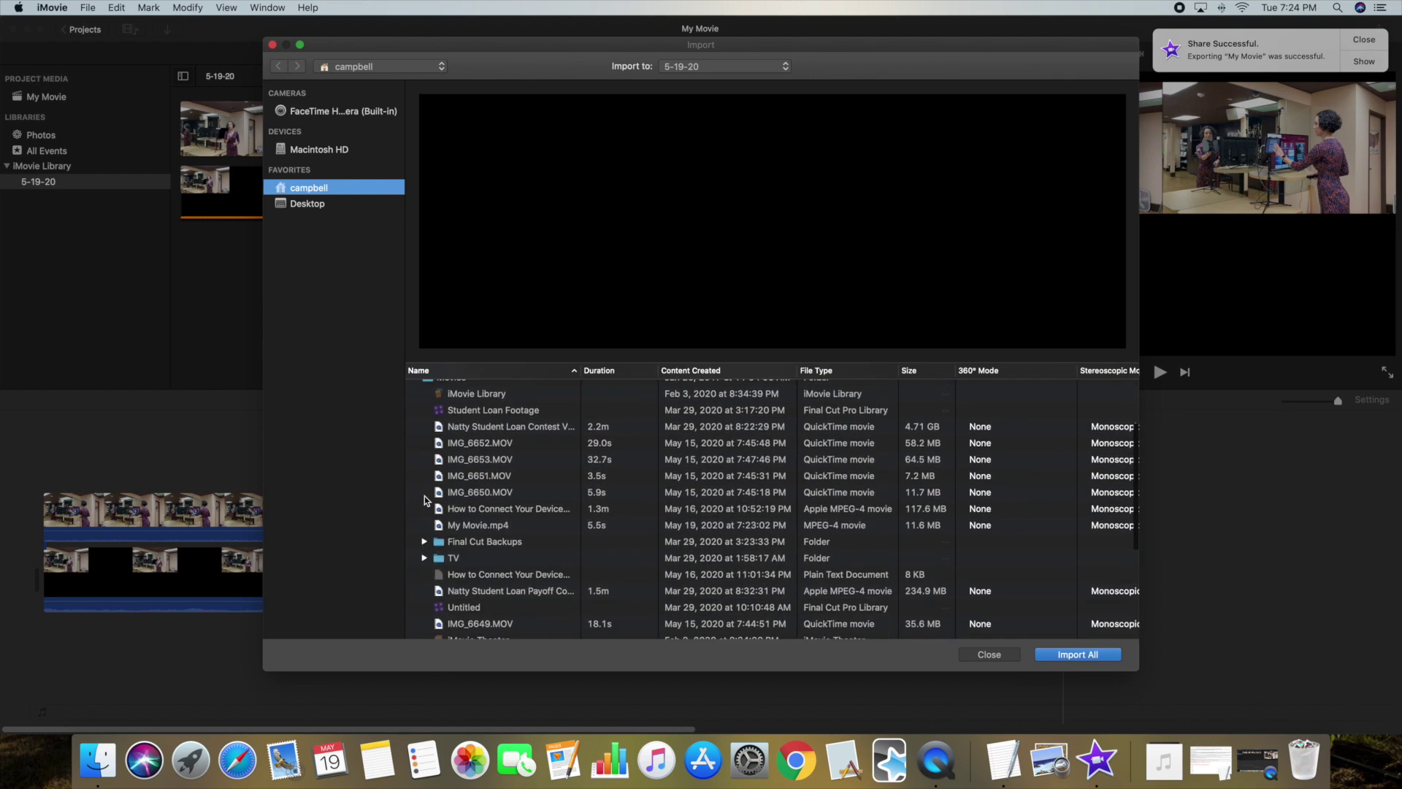
scroll(460, 497, "down", 2)
left_click(467, 588)
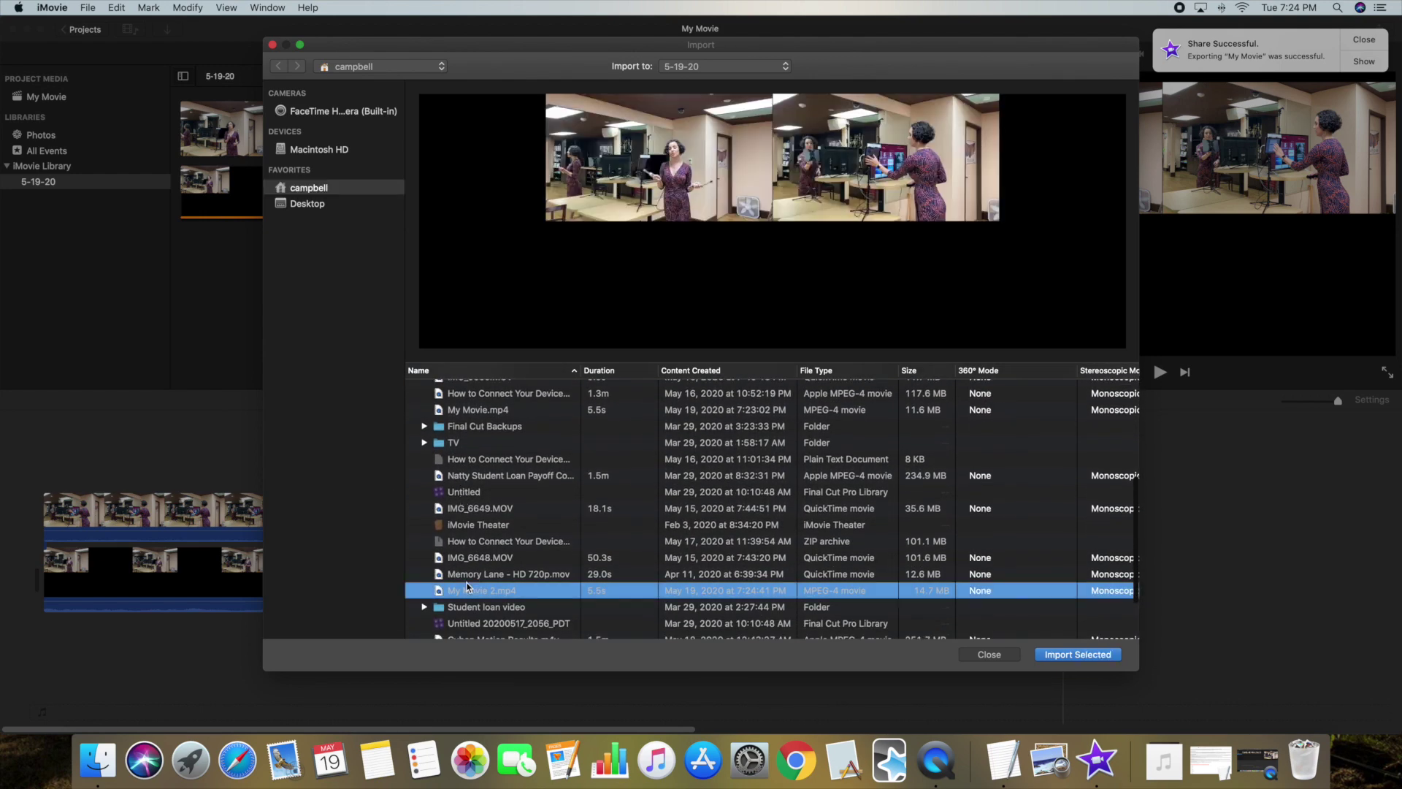
left_click(1037, 655)
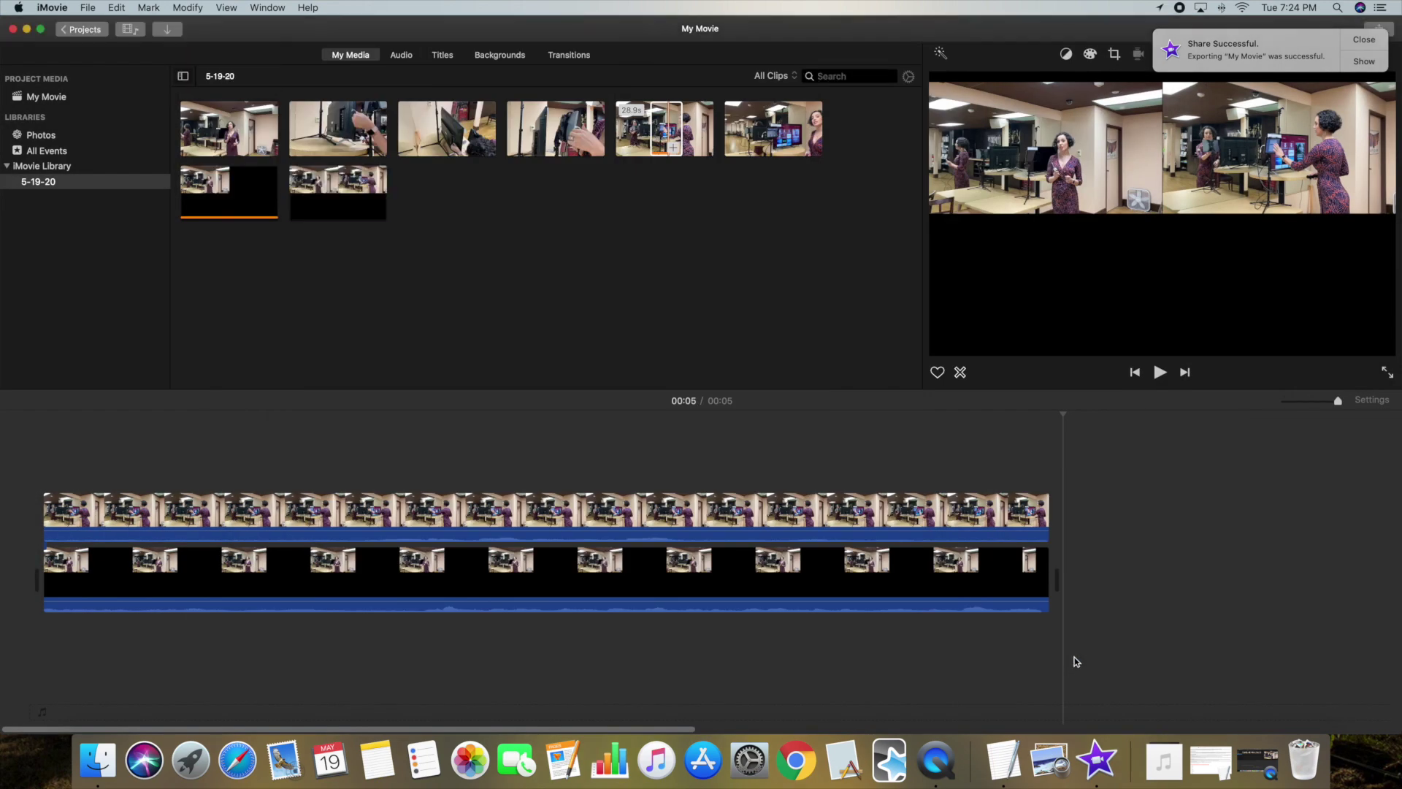
Clear both clips from the timeline and add the imported two-picture movie in their place.
left_click_drag(900, 644, 785, 440)
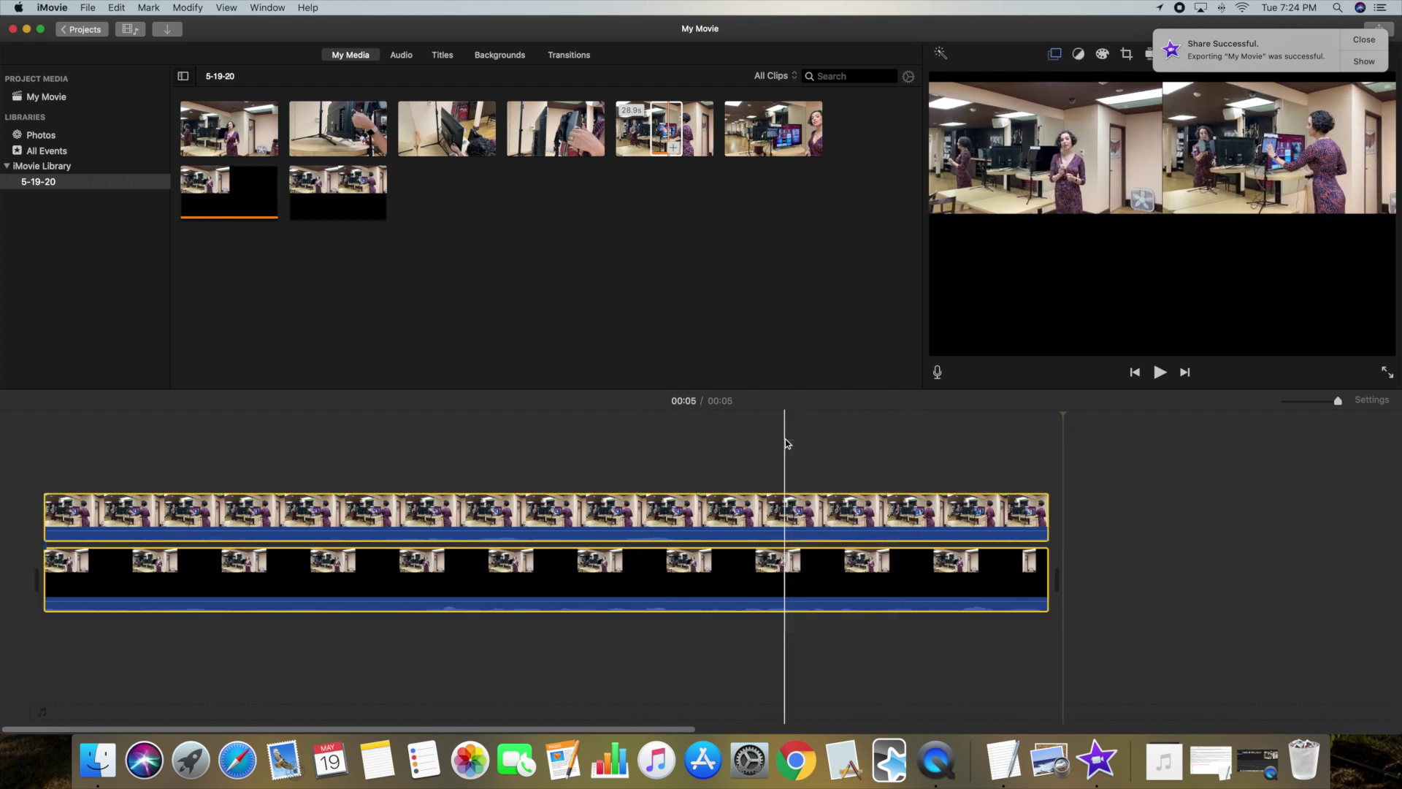
key("Delete")
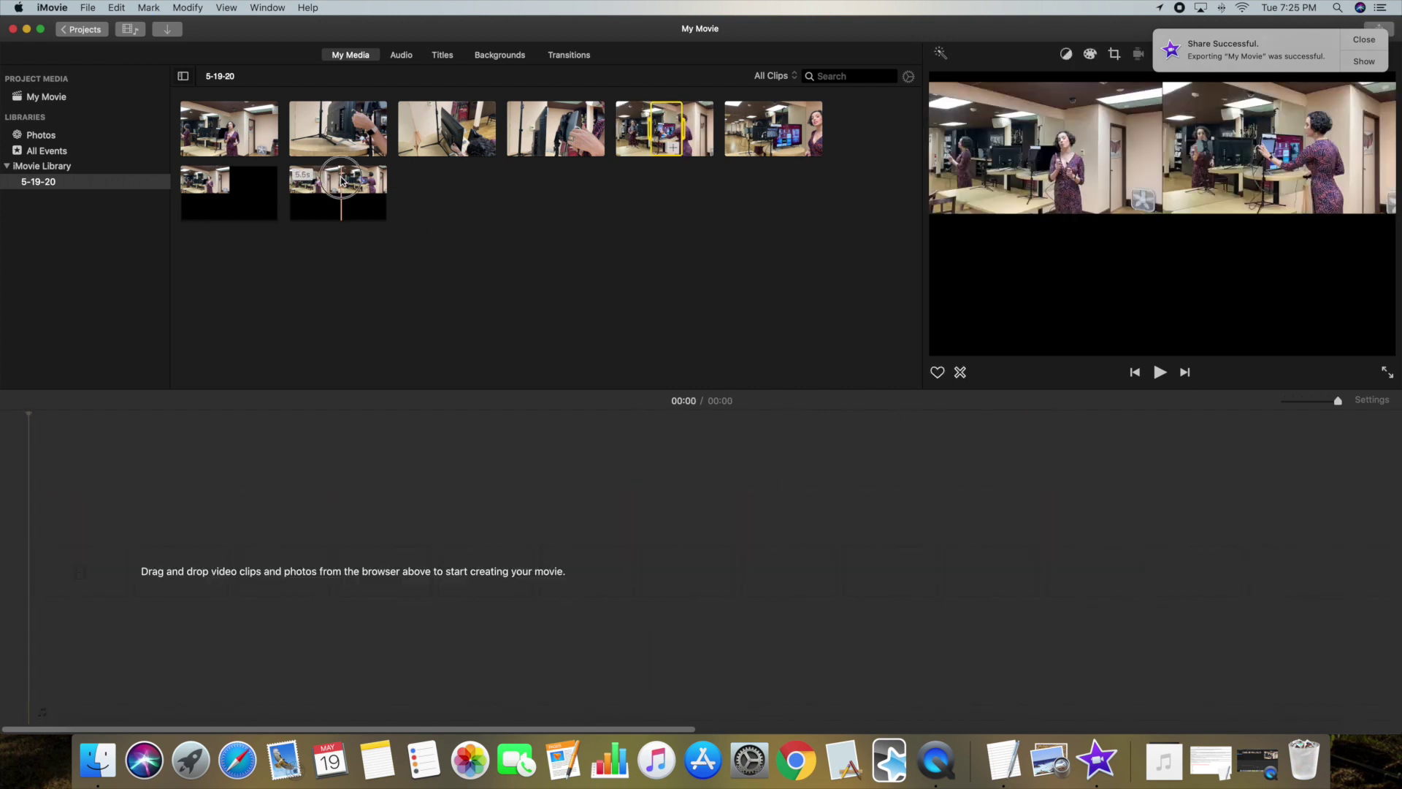
left_click_drag(338, 187, 93, 541)
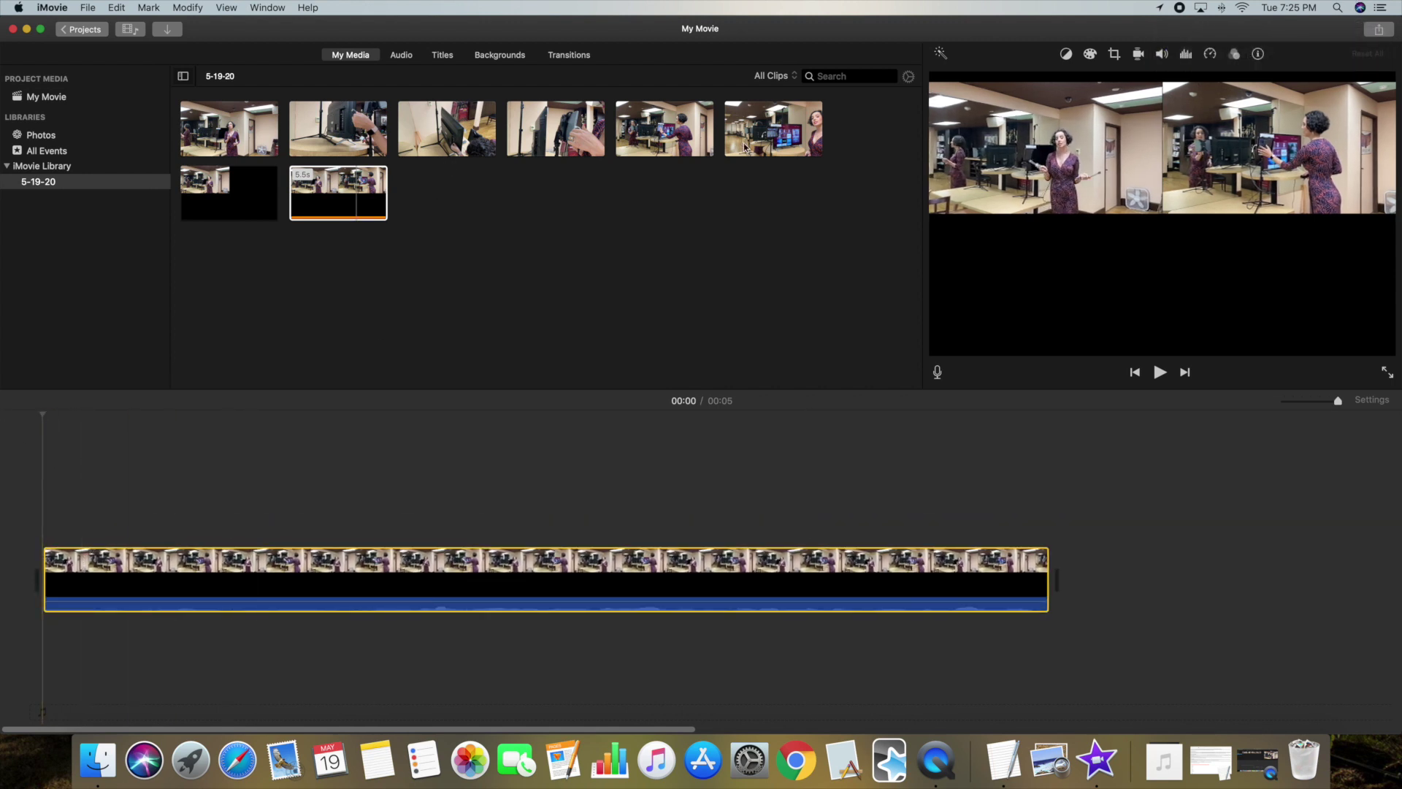
Overlay the second half of the last camera clip above the two-picture movie, aligned with the movie's start.
left_click(766, 133)
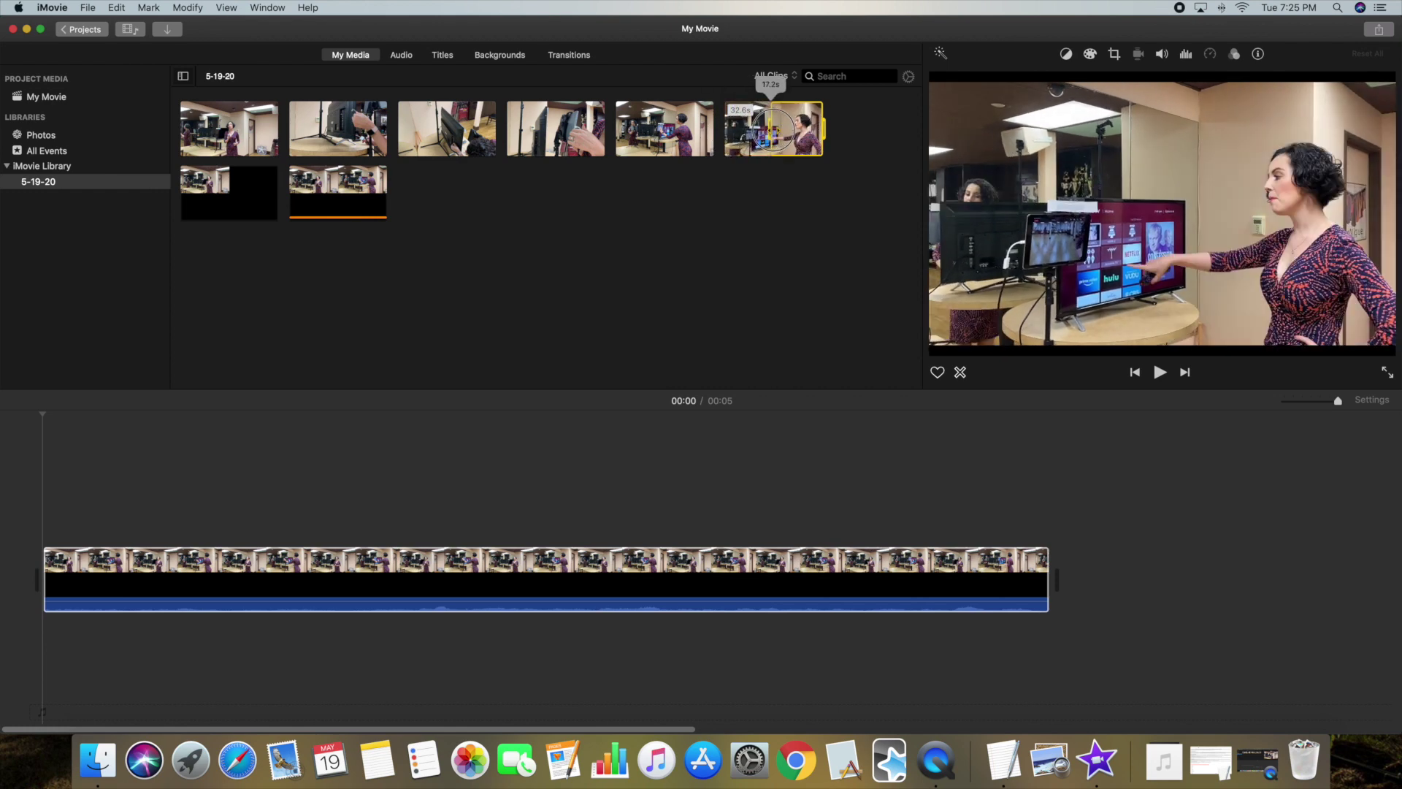
left_click_drag(775, 133, 37, 491)
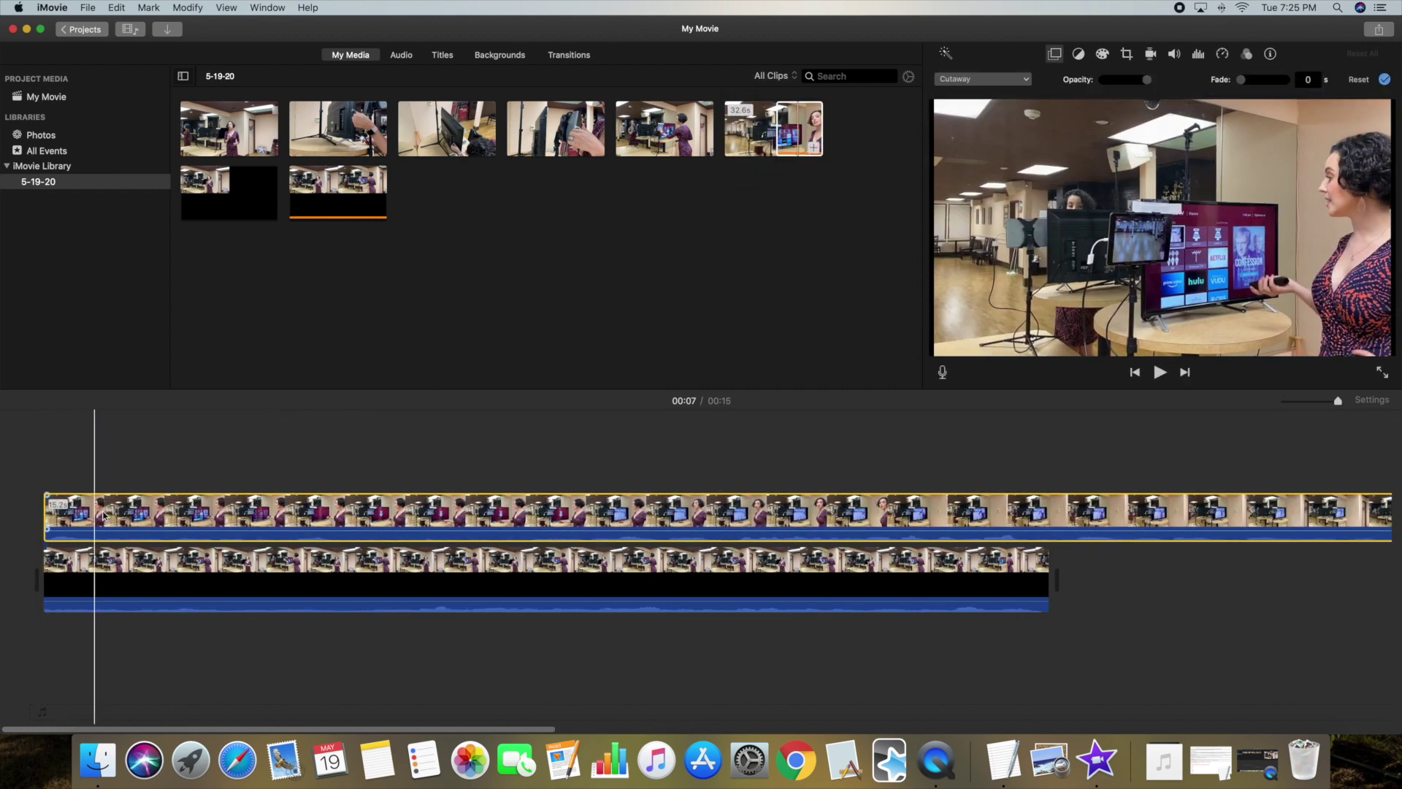
mouse_move(146, 515)
left_mouse_down()
mouse_move(199, 516)
mouse_move(146, 515)
left_mouse_up()
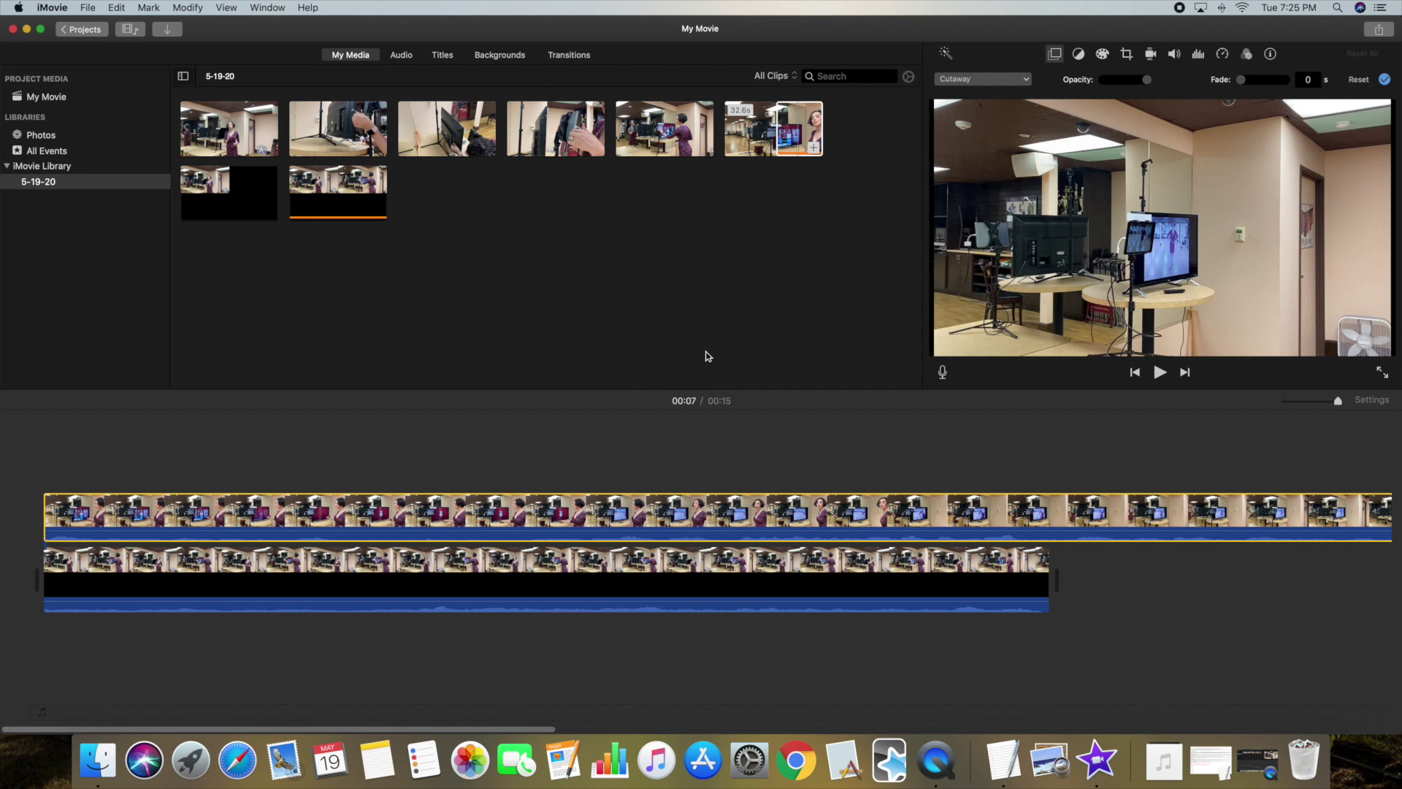
Make the upper clip a Picture in Picture and move and enlarge it to fill the lower-left quarter of the frame.
left_click(977, 80)
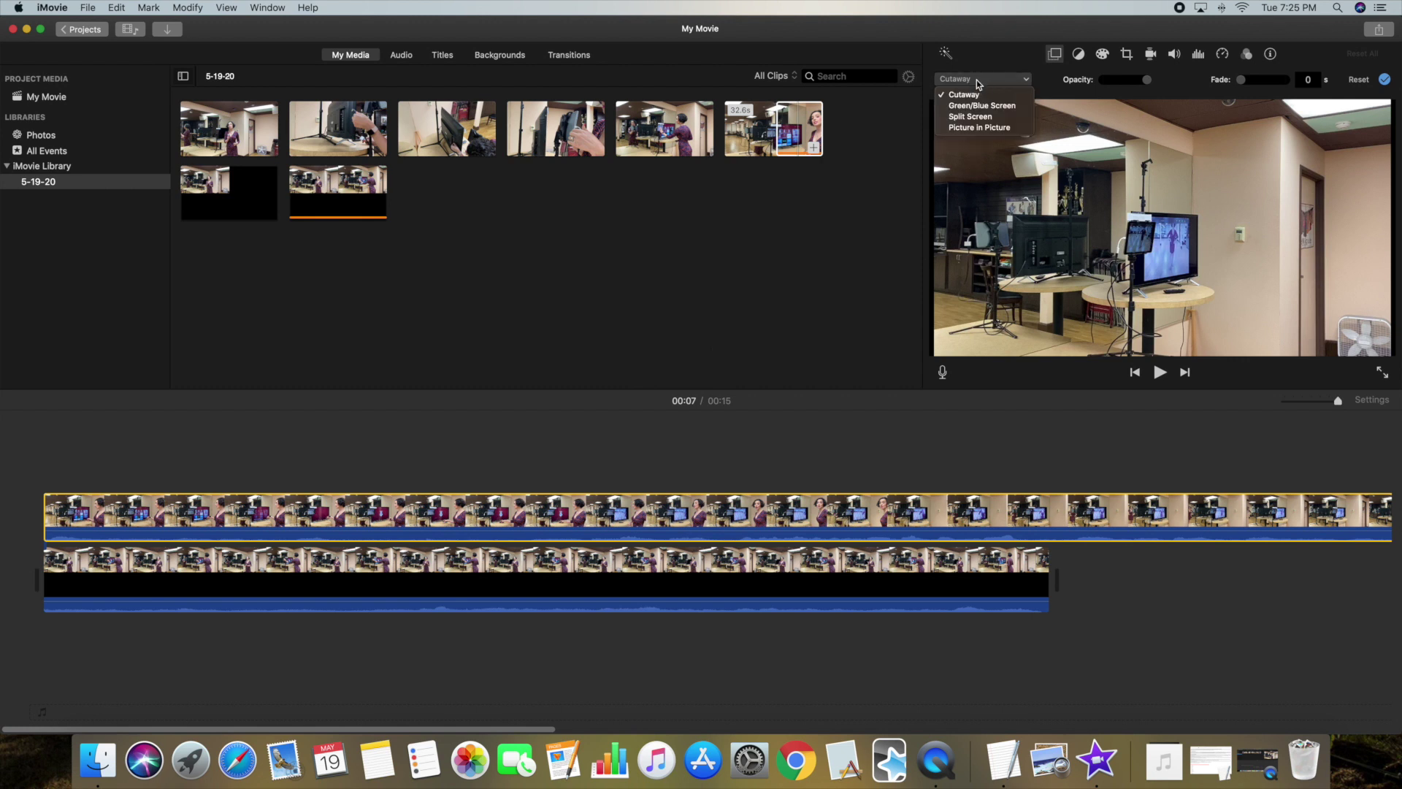
left_click(1074, 127)
left_click_drag(1266, 160, 980, 317)
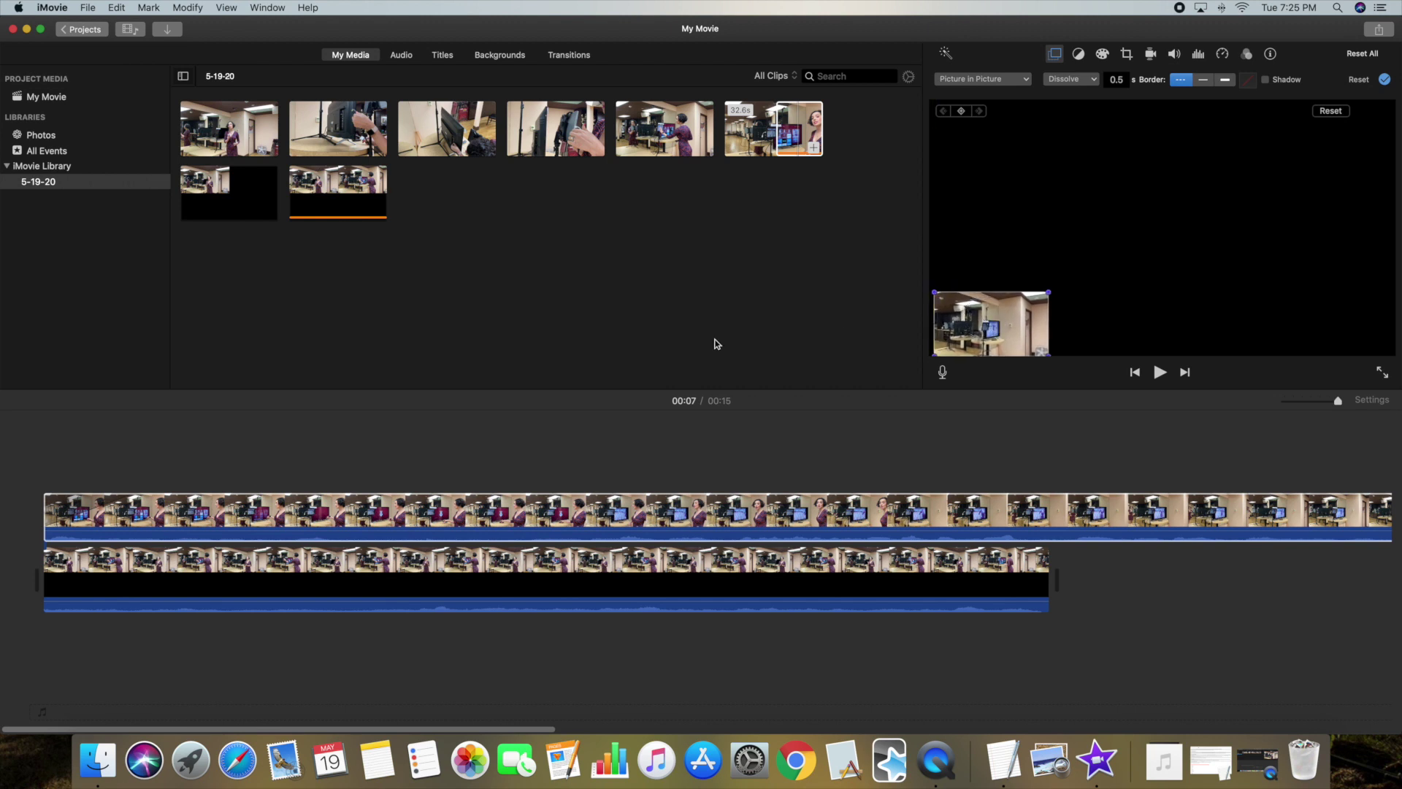
left_click(113, 453)
left_click(1005, 302)
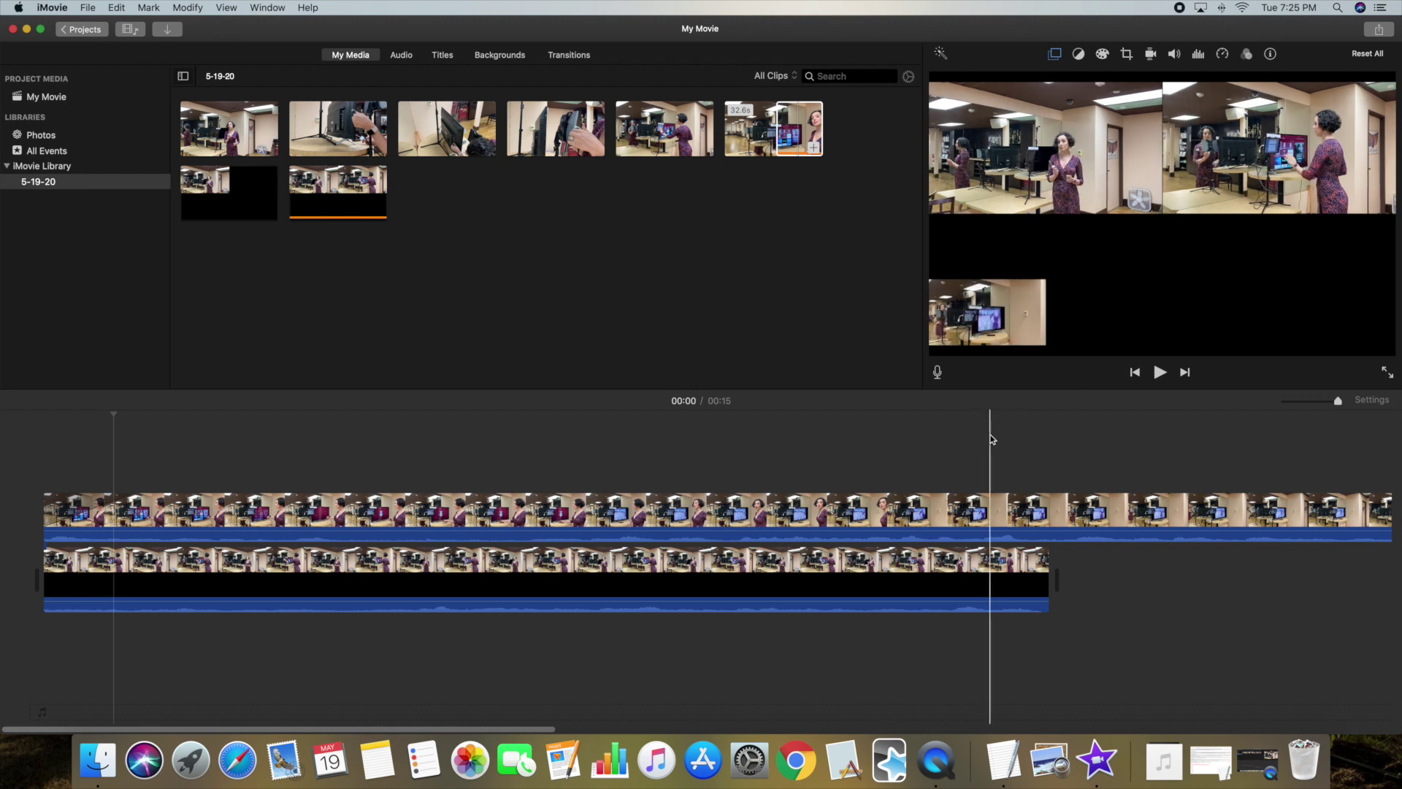
left_click(885, 512)
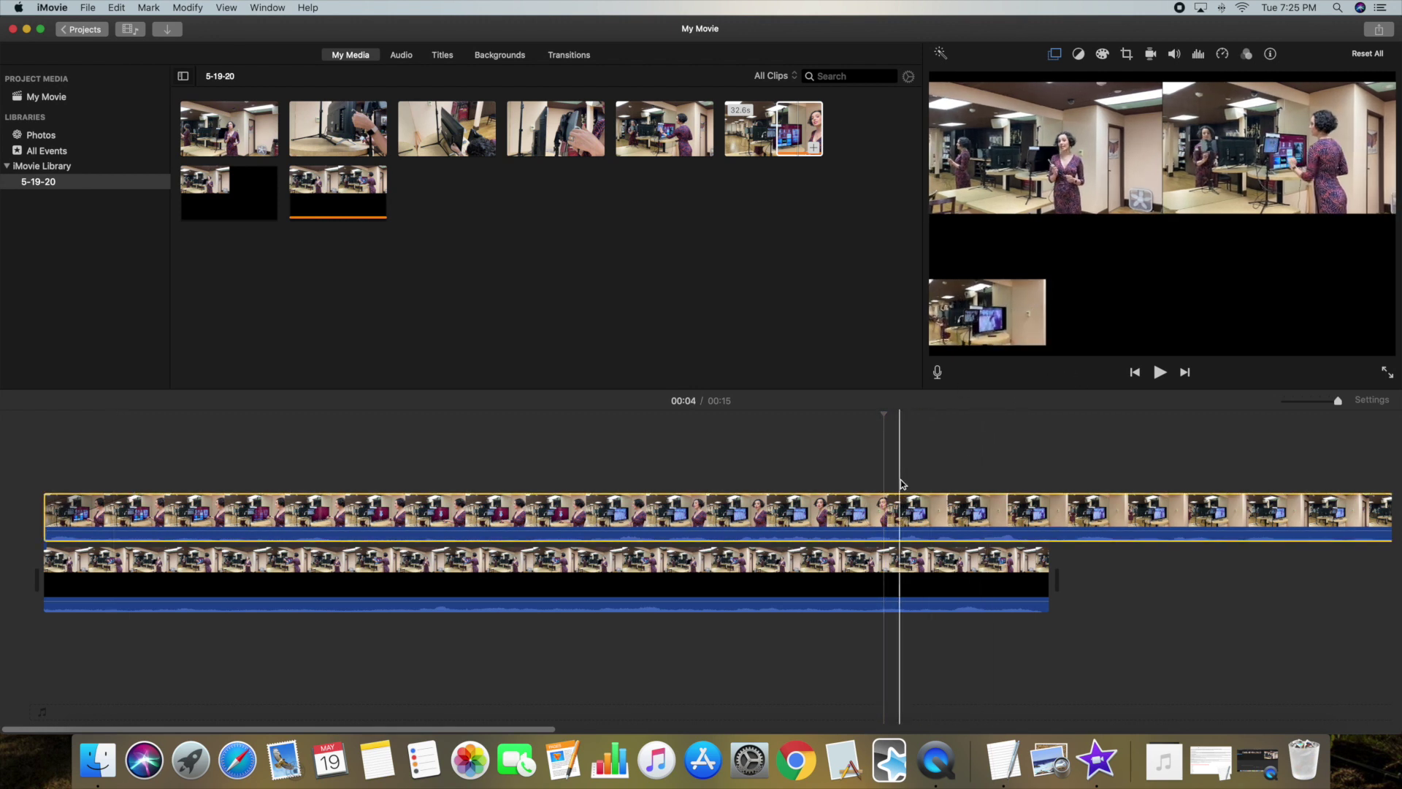
left_click(1000, 316)
left_click_drag(1000, 316, 1160, 348)
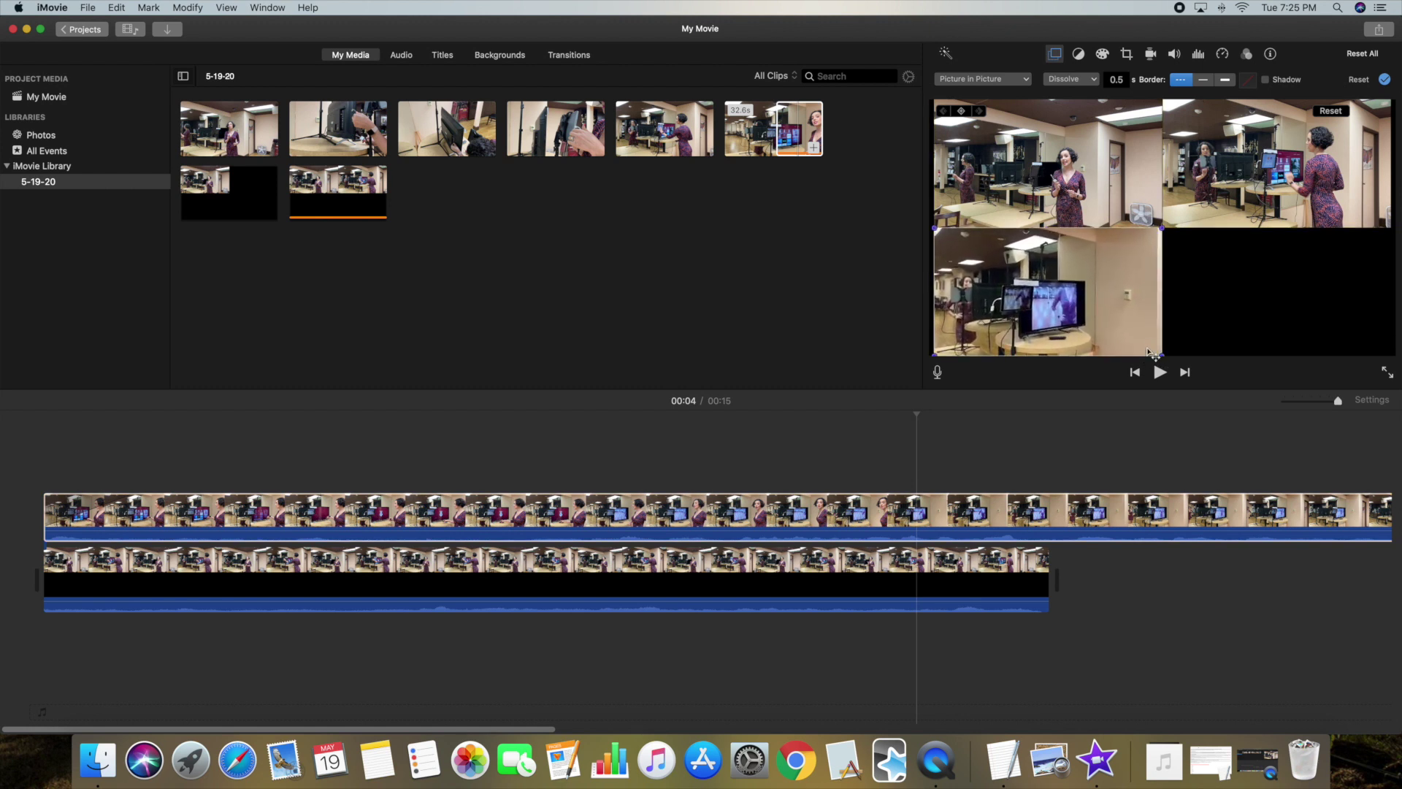
Shorten the end of the upper clip to match the end of the two-picture movie below it.
left_click(1069, 465)
scroll(1074, 465, "right", 5)
scroll(1076, 465, "right", 10)
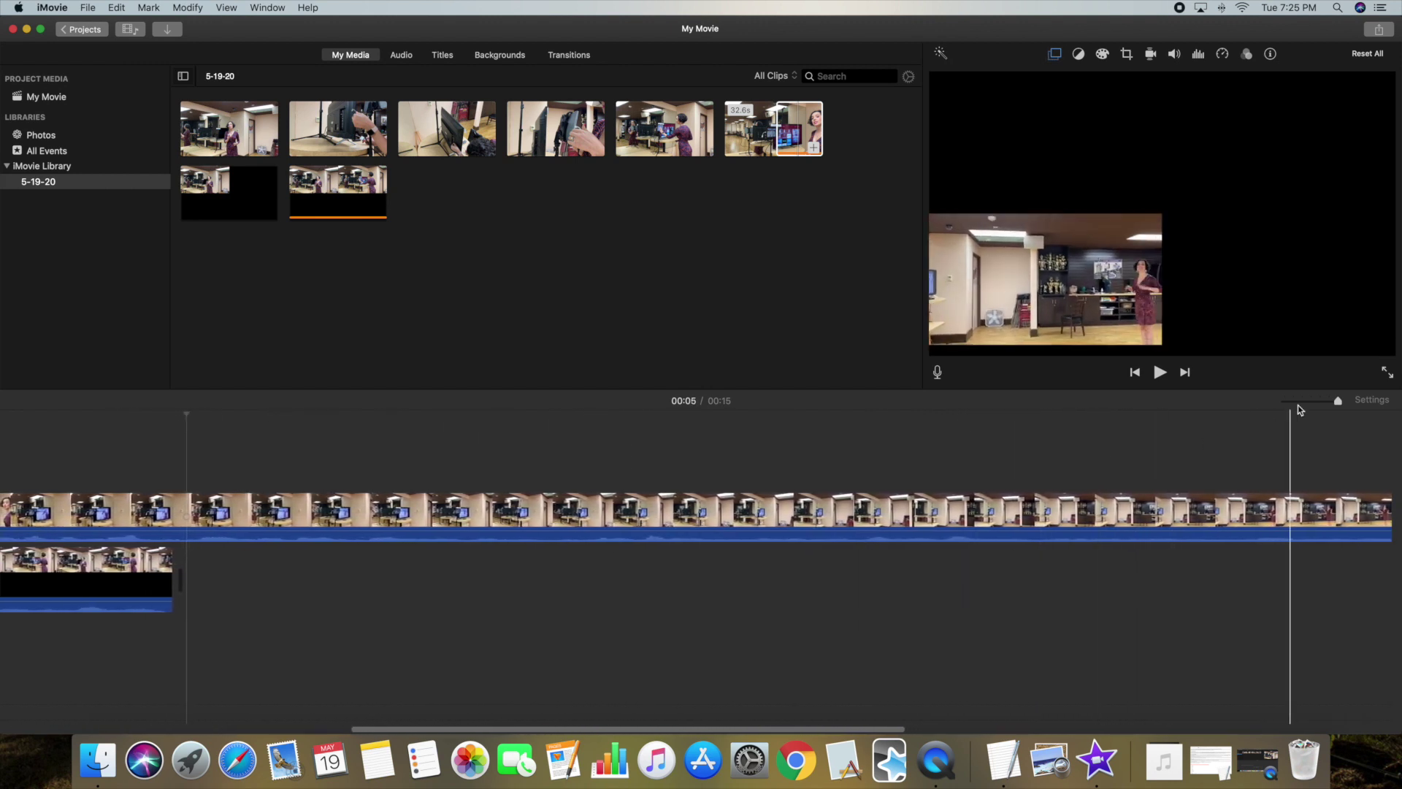
left_click_drag(1339, 401, 1320, 400)
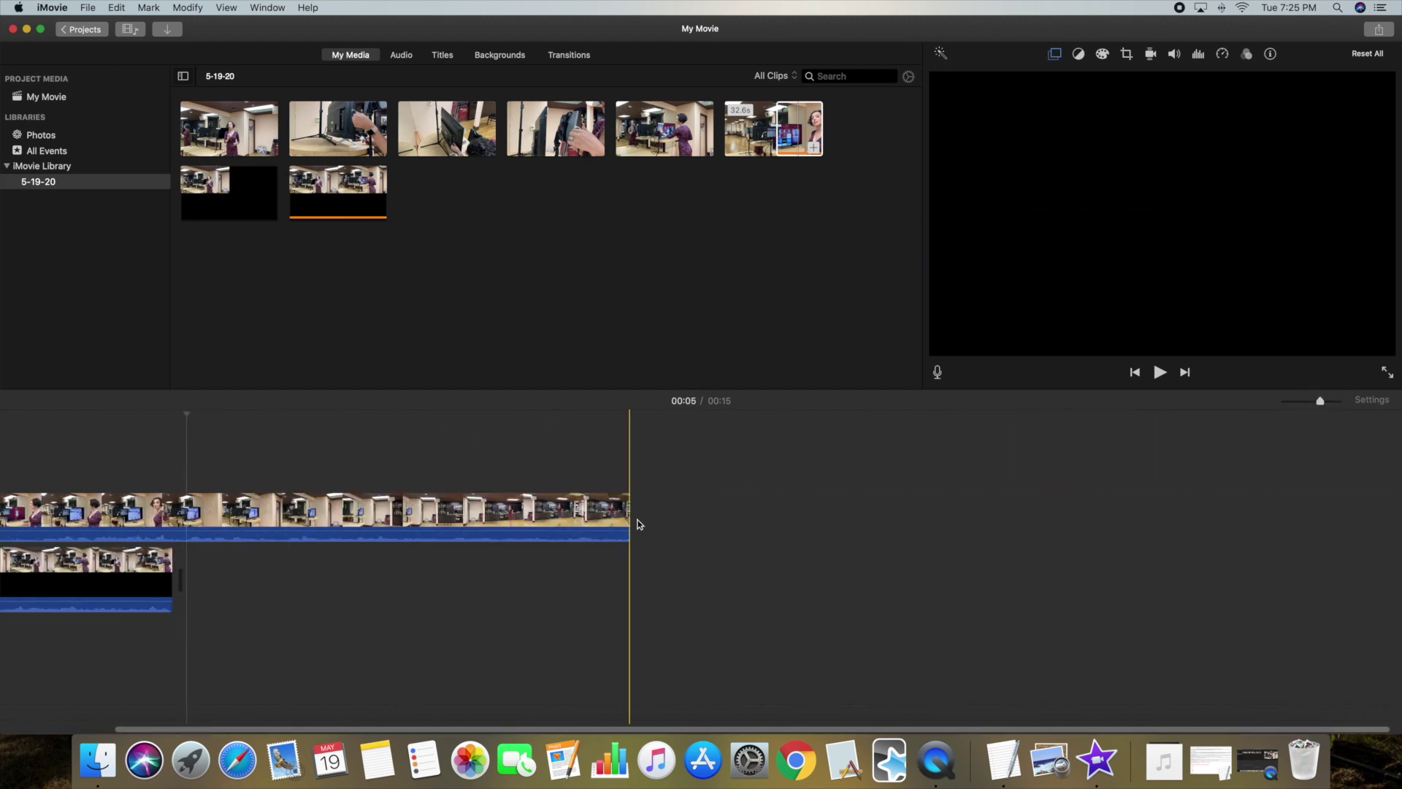
left_click_drag(637, 523, 181, 515)
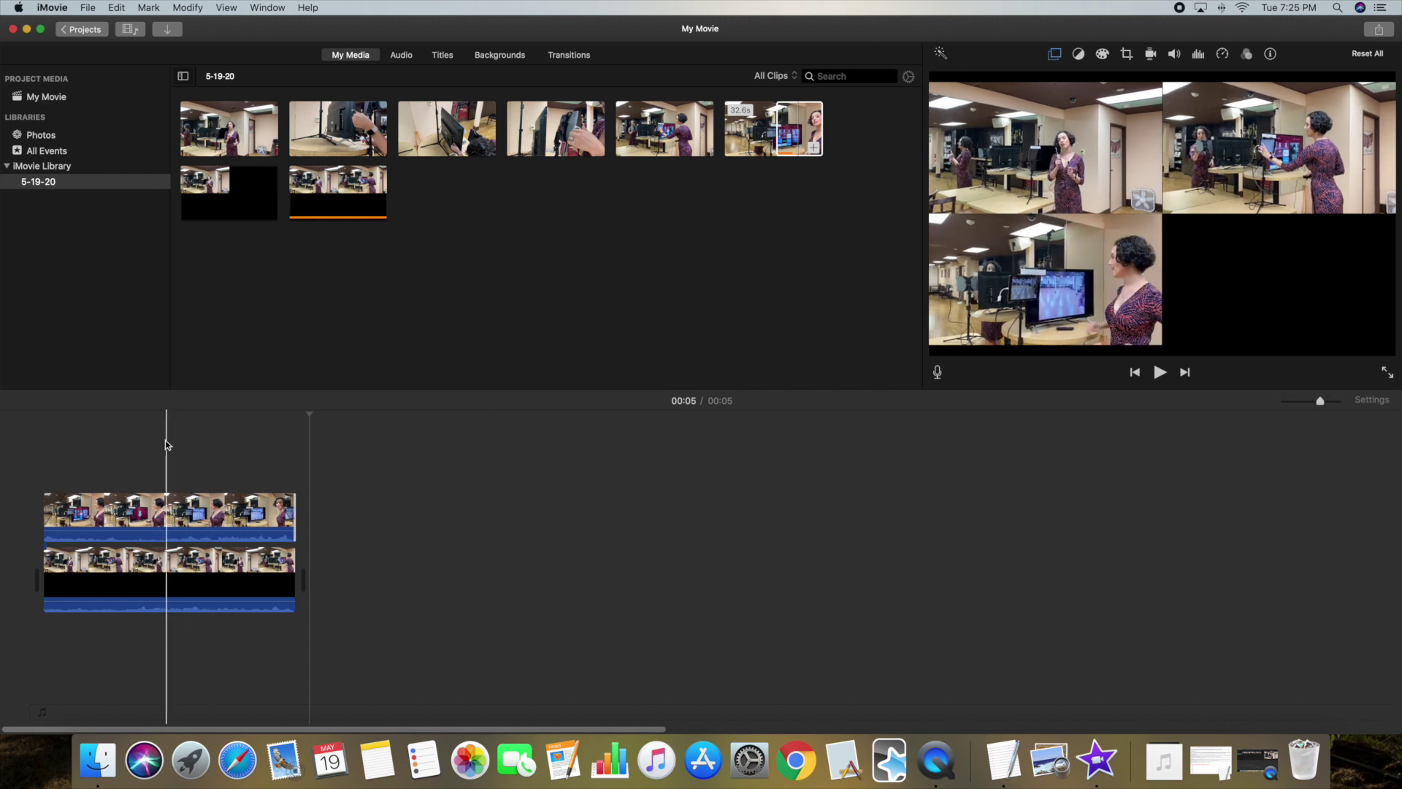
Export the three-picture movie as a 1080p file titled My Movie 3.
left_click(204, 446)
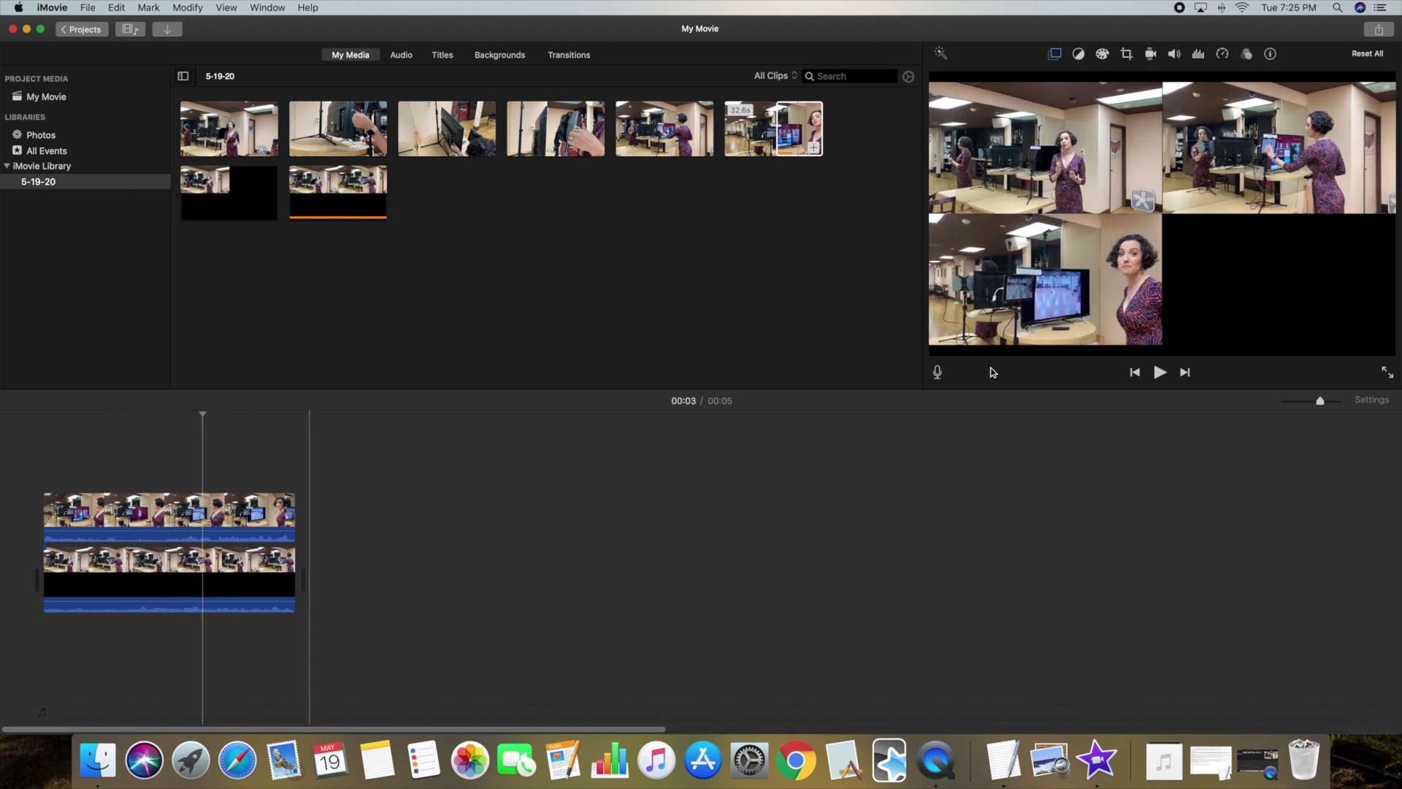
left_click(1380, 30)
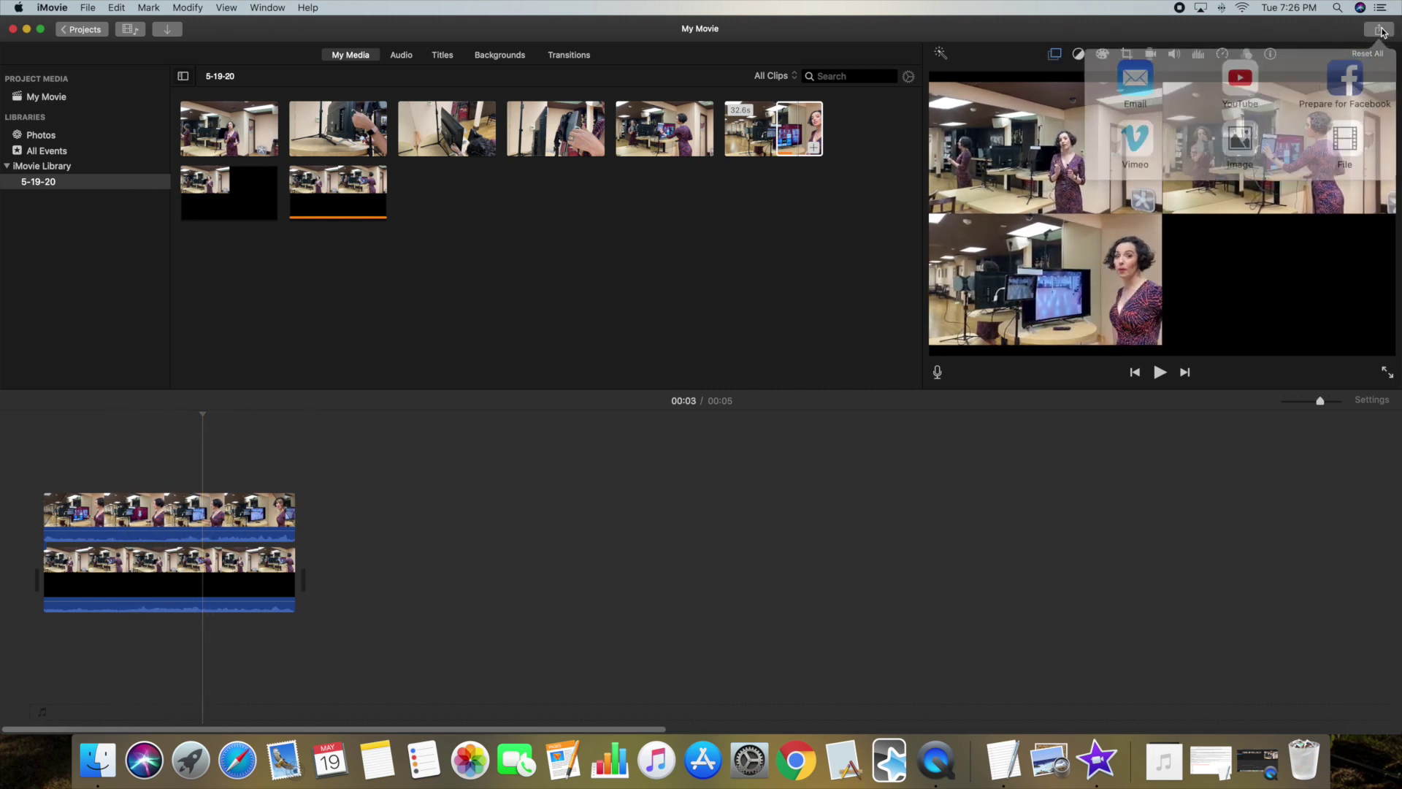
left_click(1359, 130)
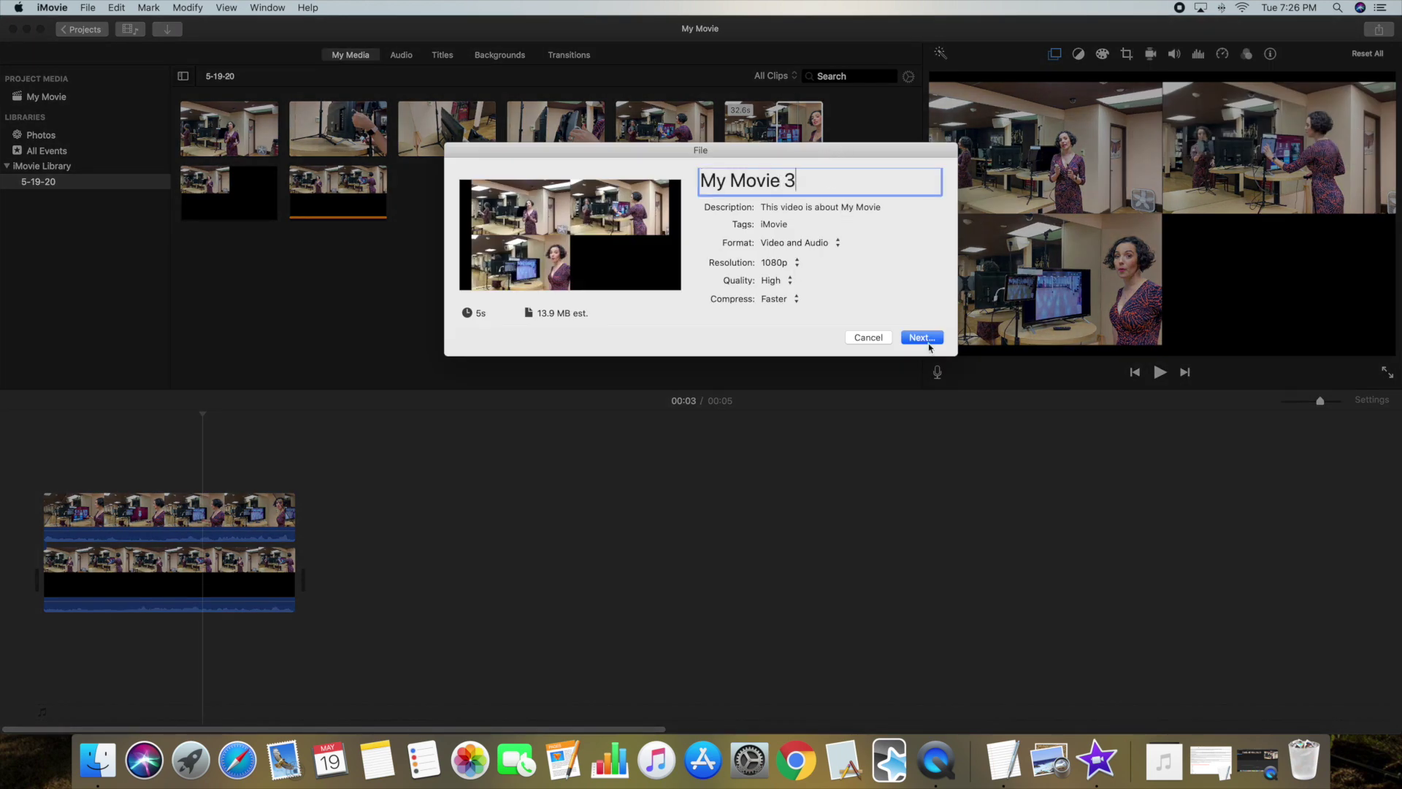
left_click(798, 232)
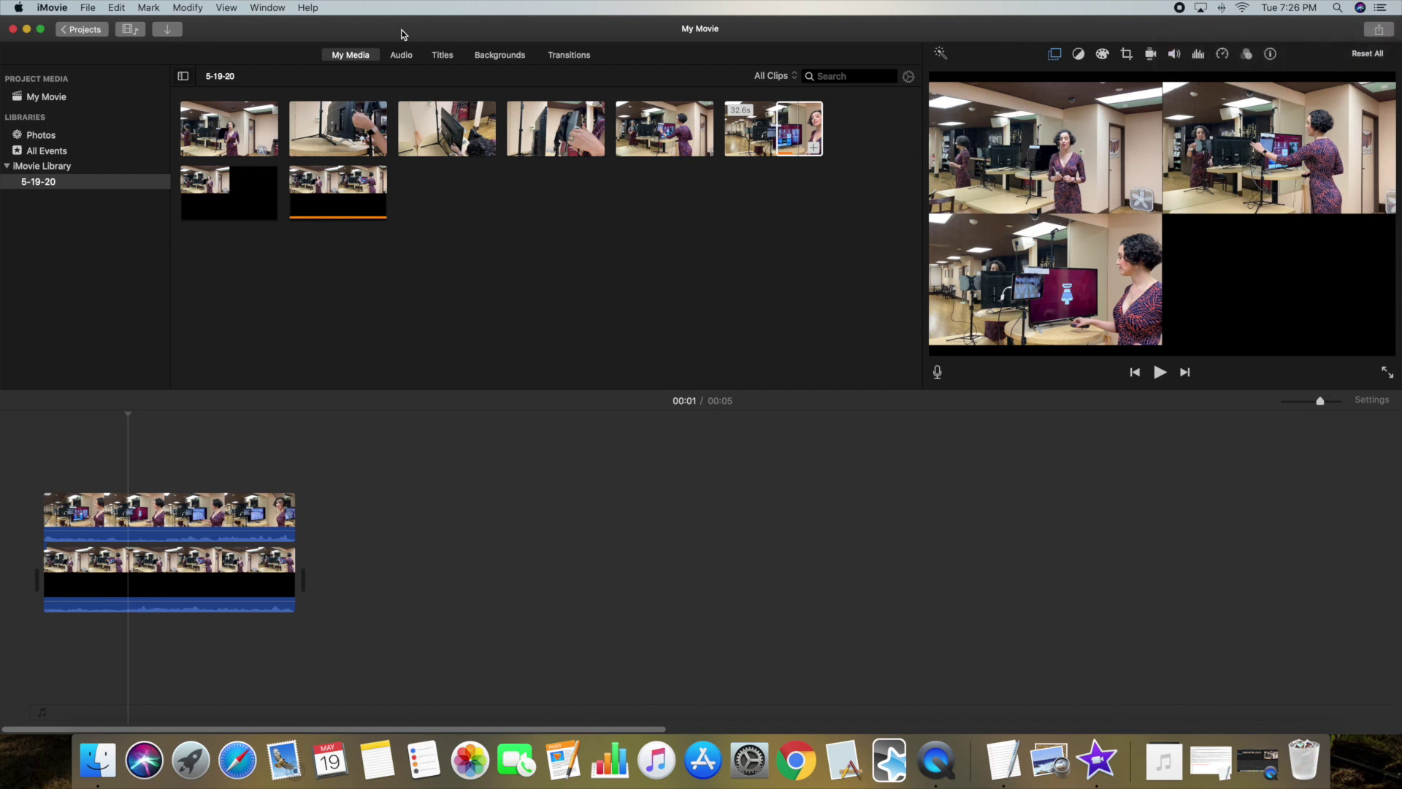
Import My Movie 3.mp4 from the Movies folder into the 5-19-20 event.
left_click(172, 34)
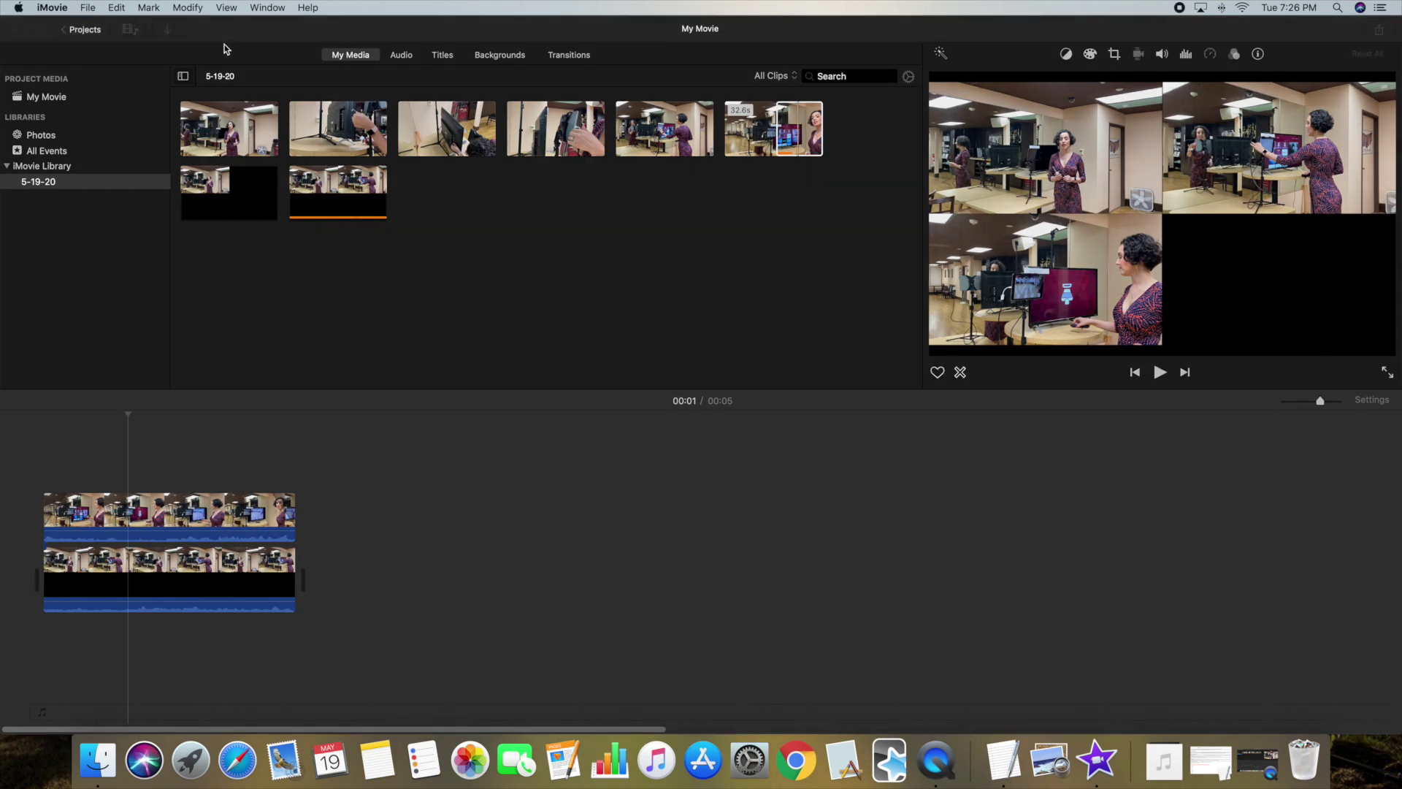
scroll(495, 449, "down", 8)
scroll(495, 454, "down", 5)
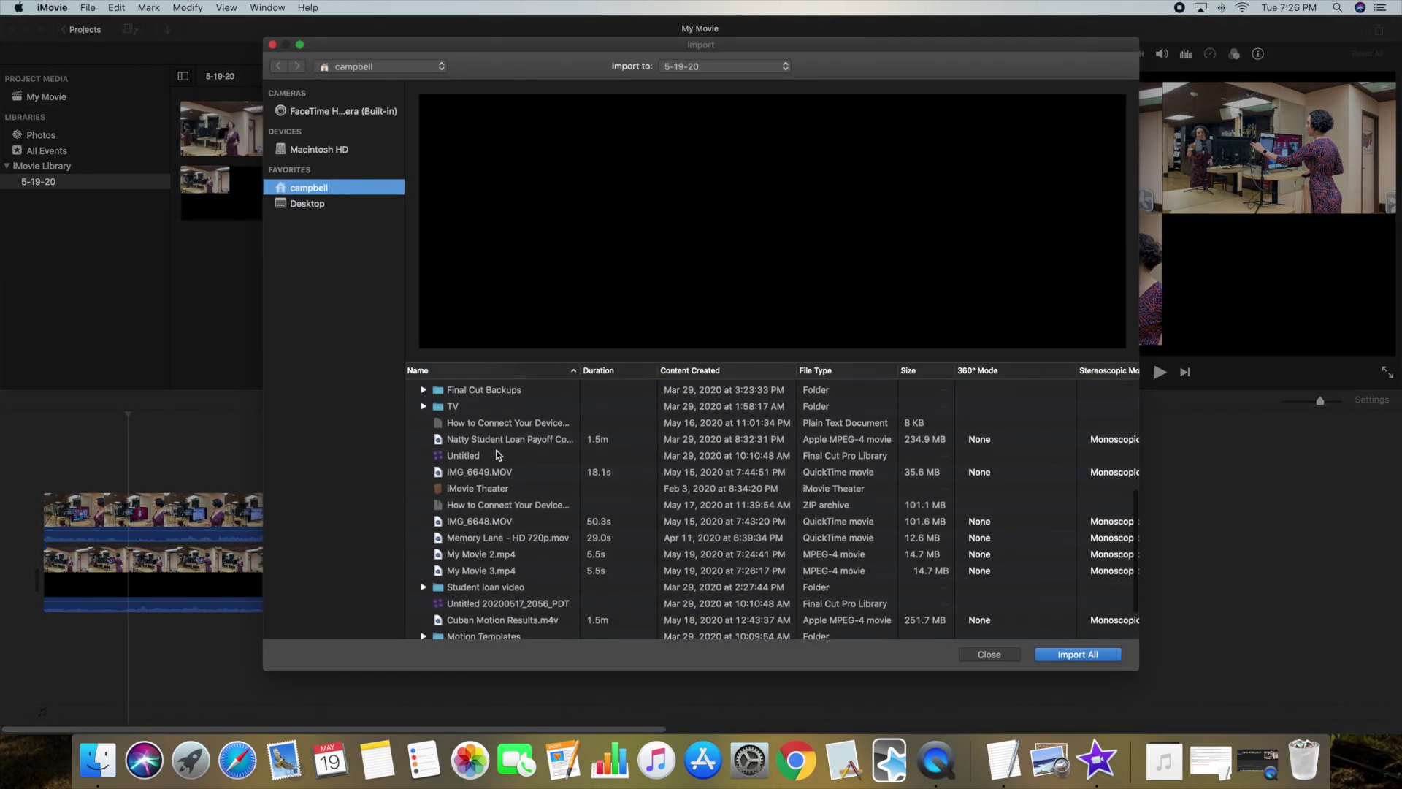
left_click(485, 531)
left_click(1077, 654)
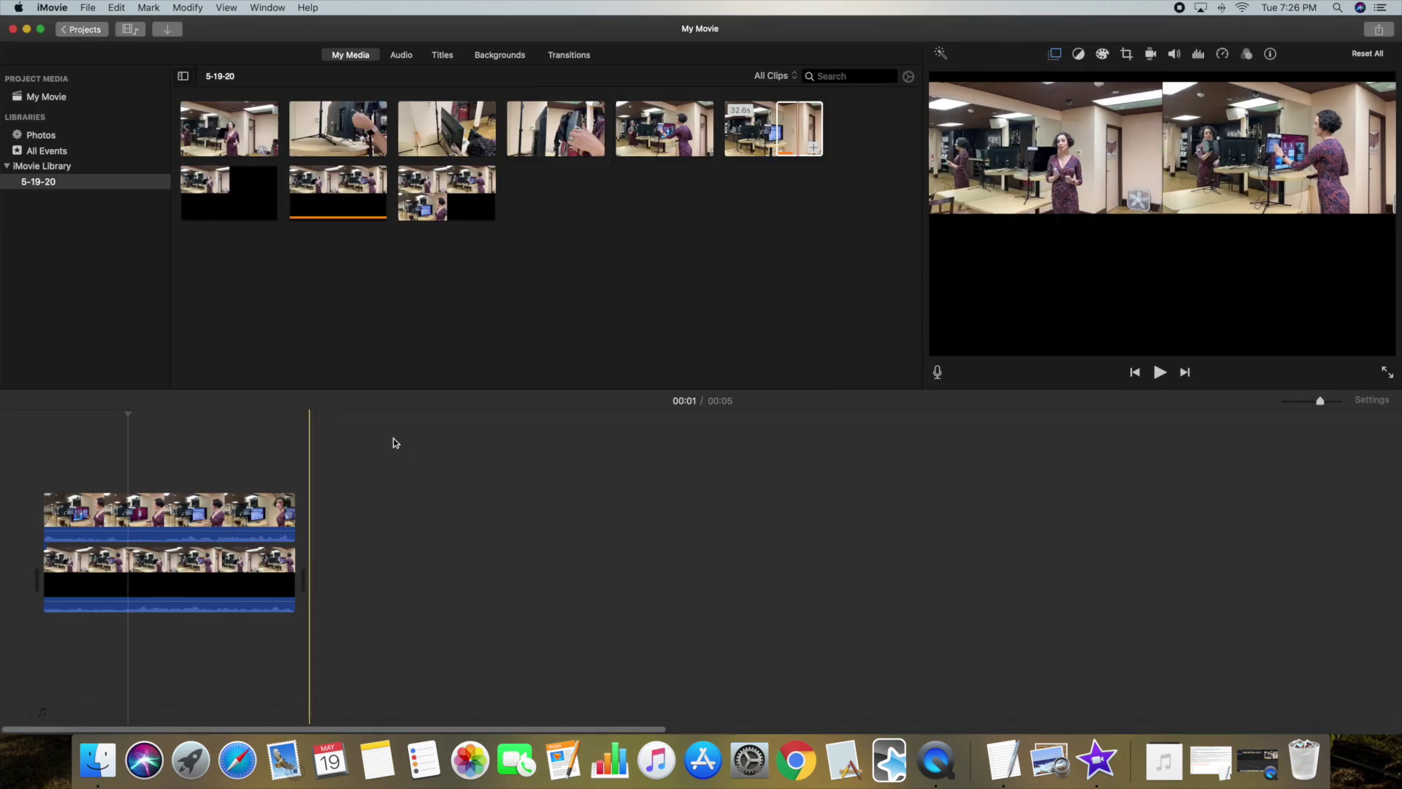
Remove the two existing timeline clips and add the imported three-picture movie to the empty timeline.
left_click(270, 678)
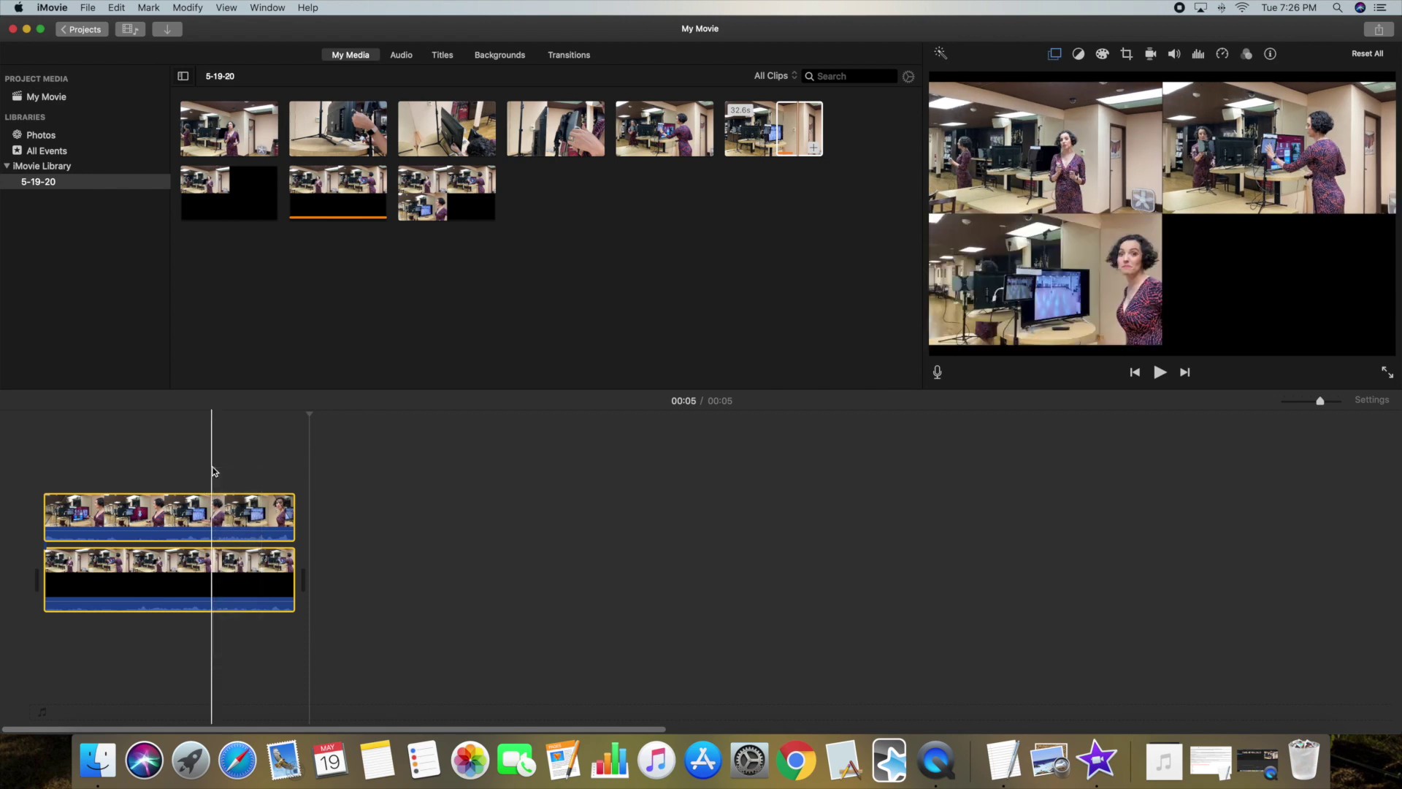
key("Delete")
left_click(442, 203)
left_click_drag(443, 203, 92, 540)
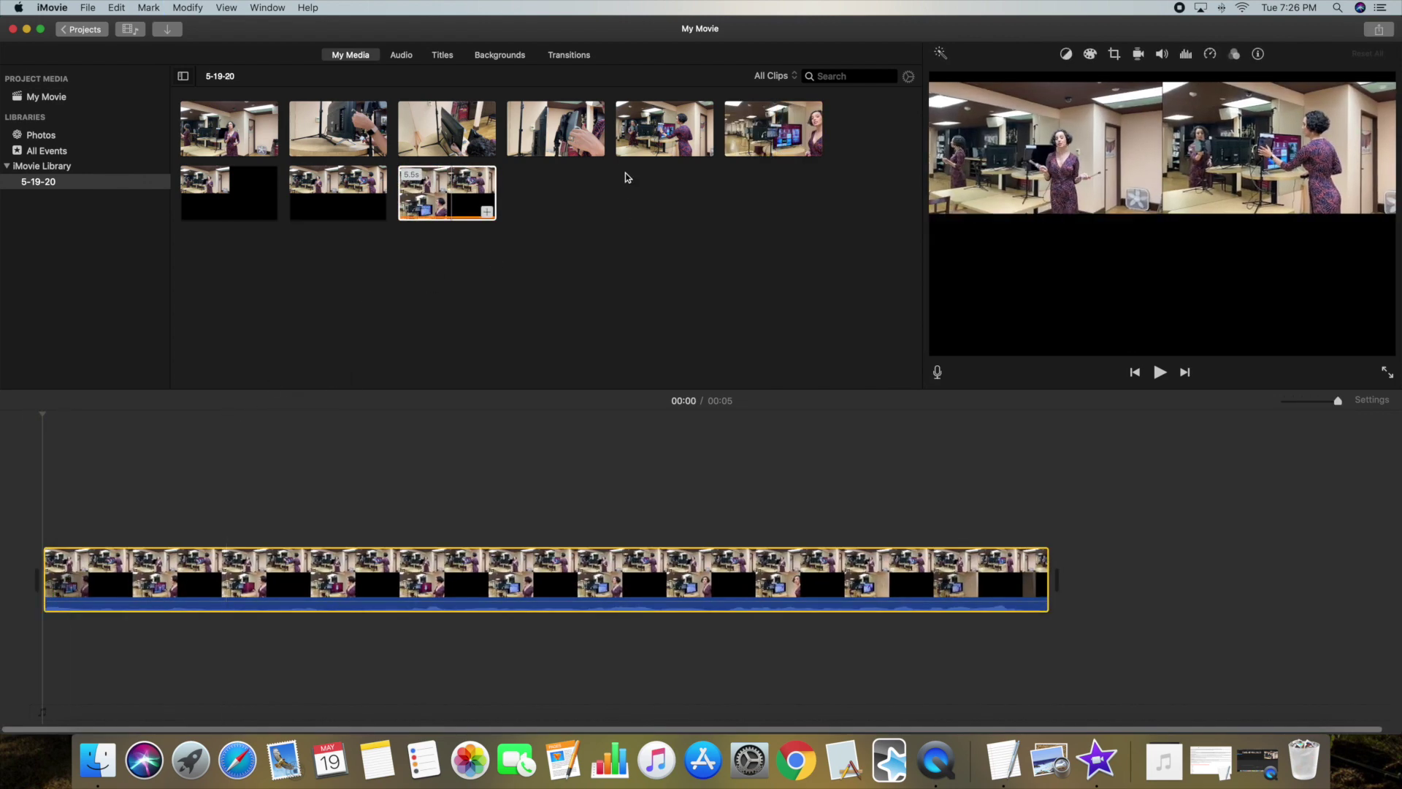
Overlay the later part of the last camera clip from the movie's start as a Picture in Picture filling the frame's lower-right quarter.
left_click(765, 138)
left_click_drag(727, 134, 40, 501)
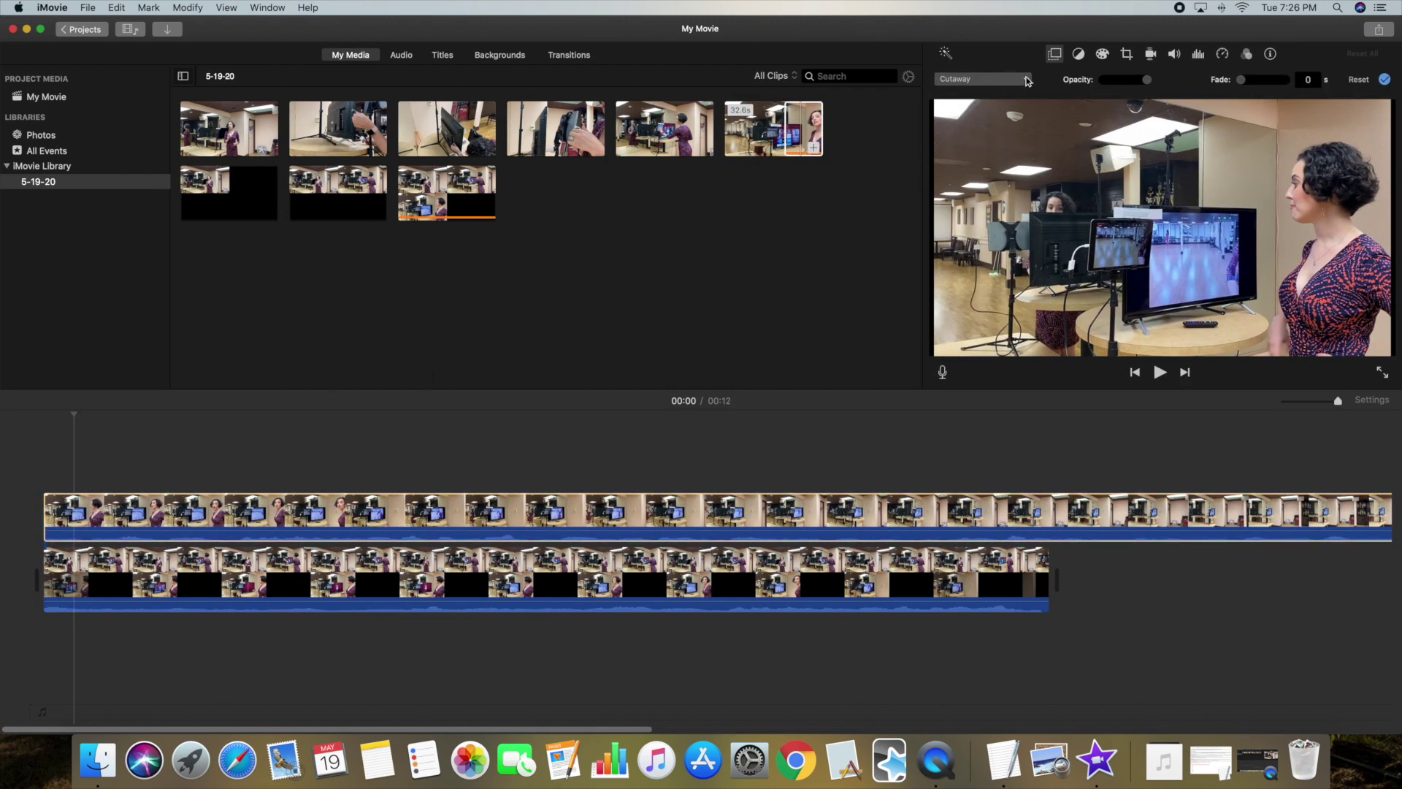
left_click(1026, 80)
left_click(979, 124)
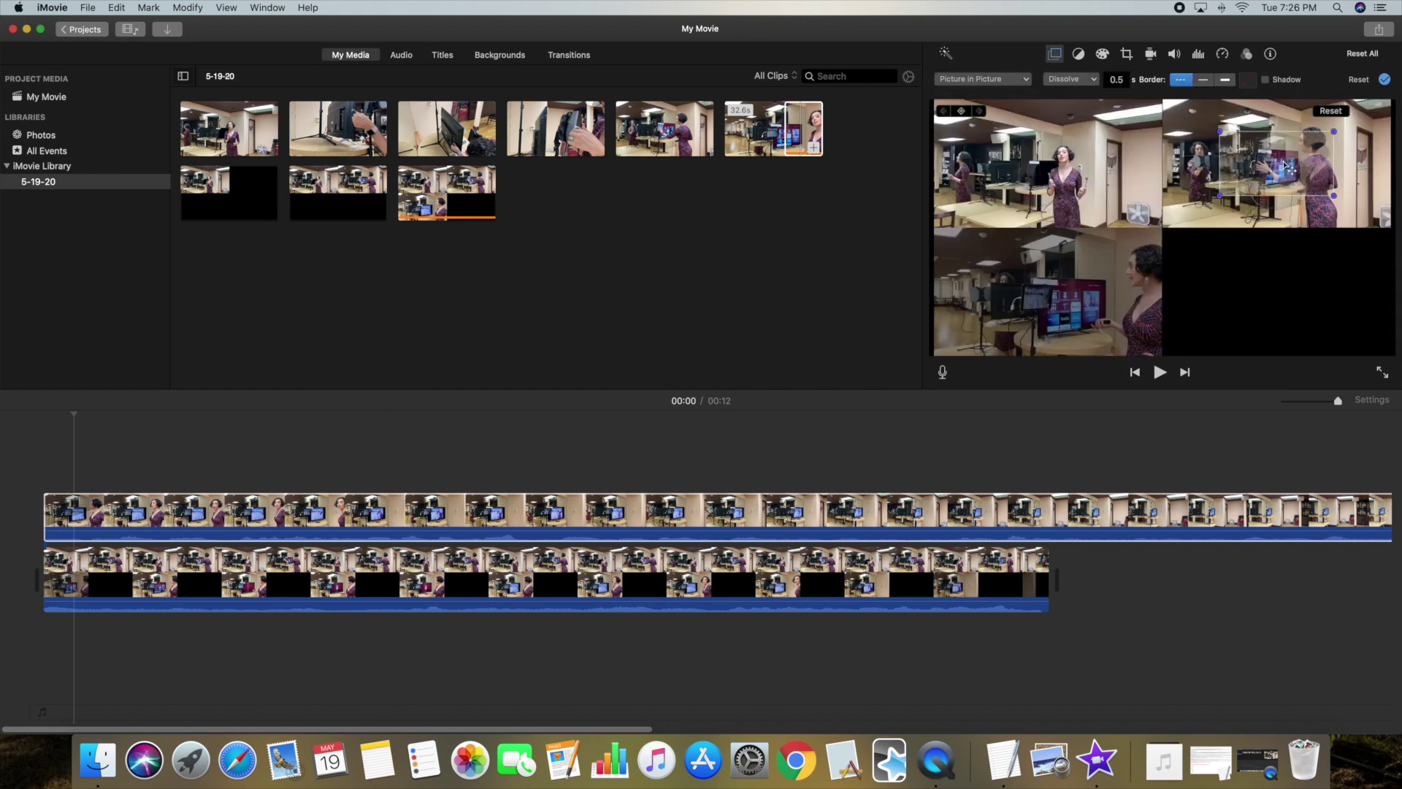
left_click_drag(1285, 166, 1218, 257)
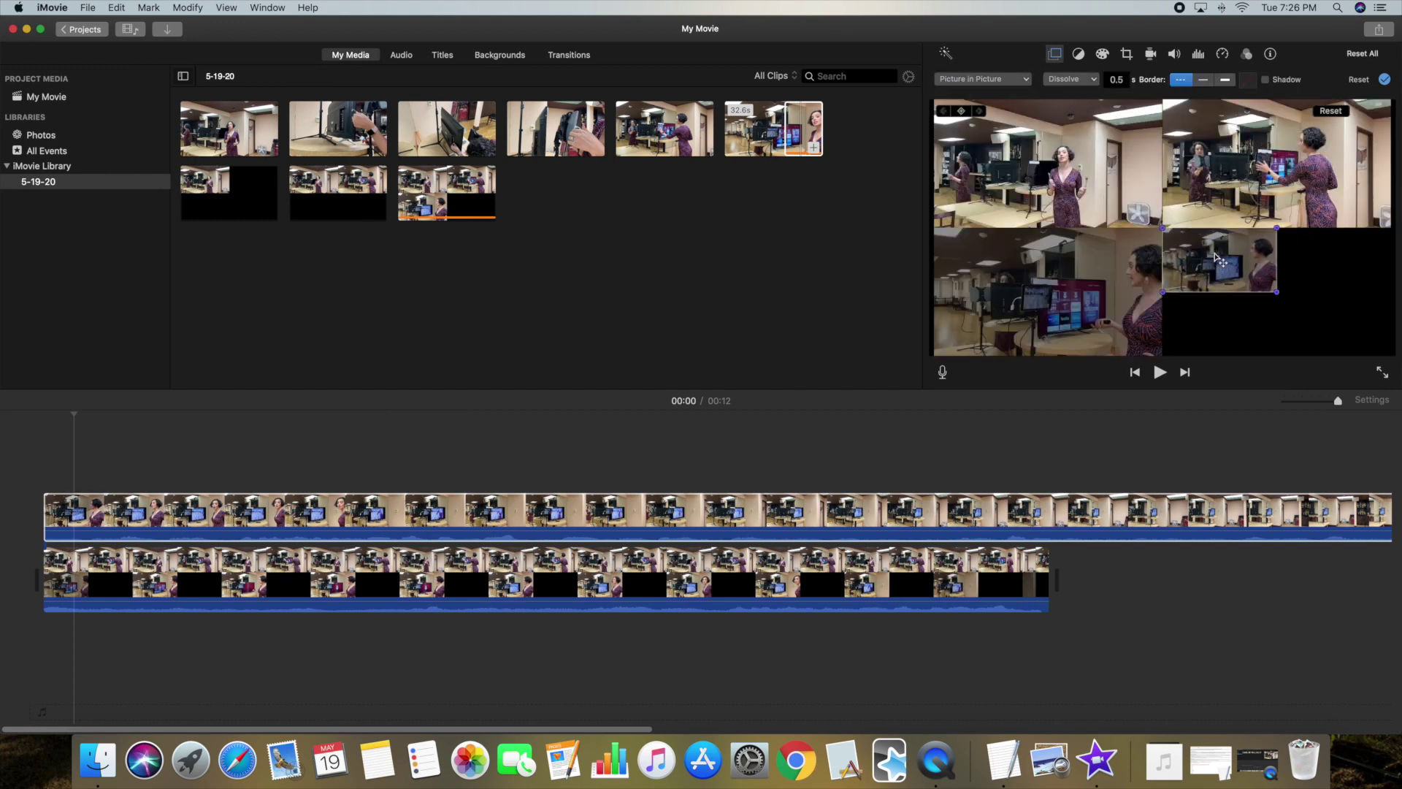
left_click_drag(1276, 295, 1386, 334)
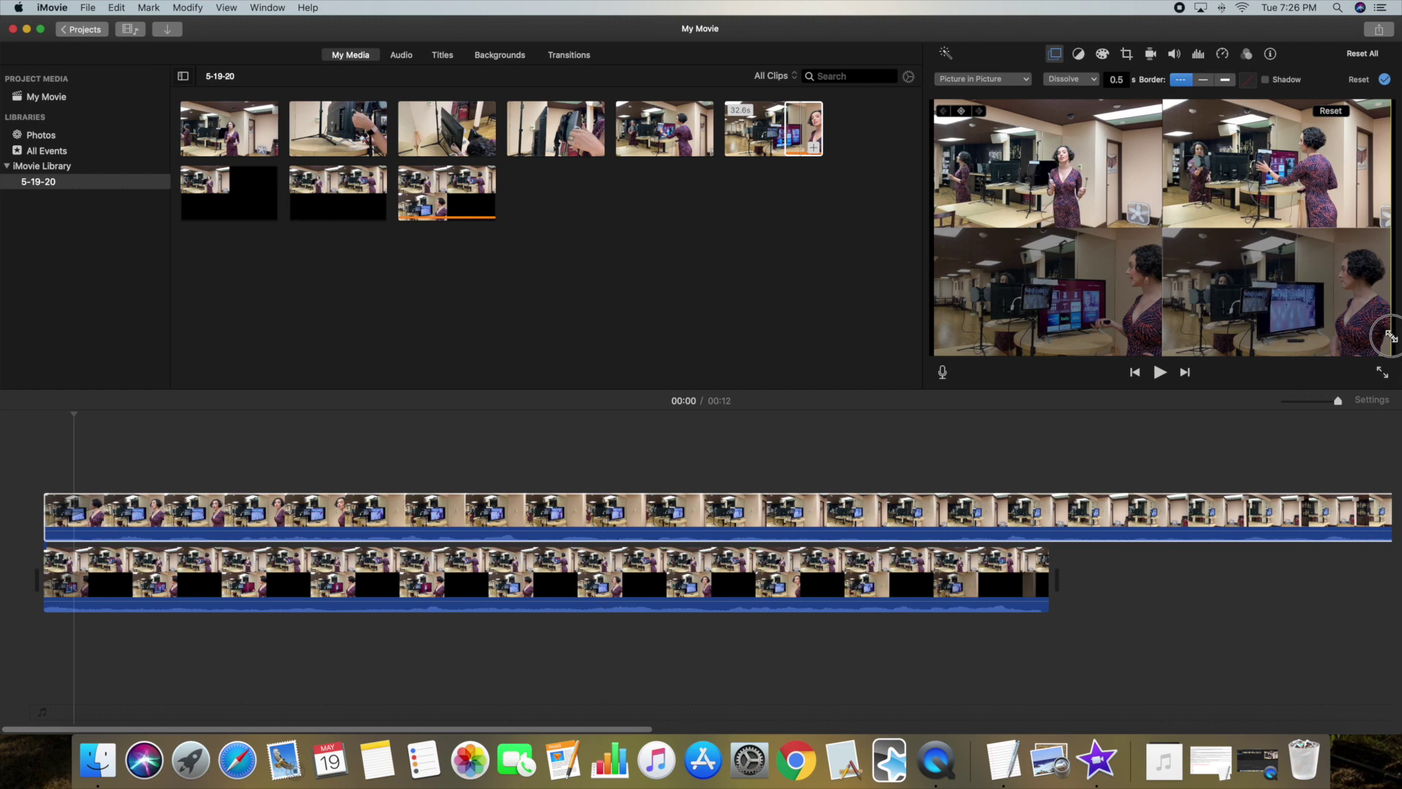
Trim the end of the upper clip to line up with the end of the three-picture movie below.
left_click(1307, 441)
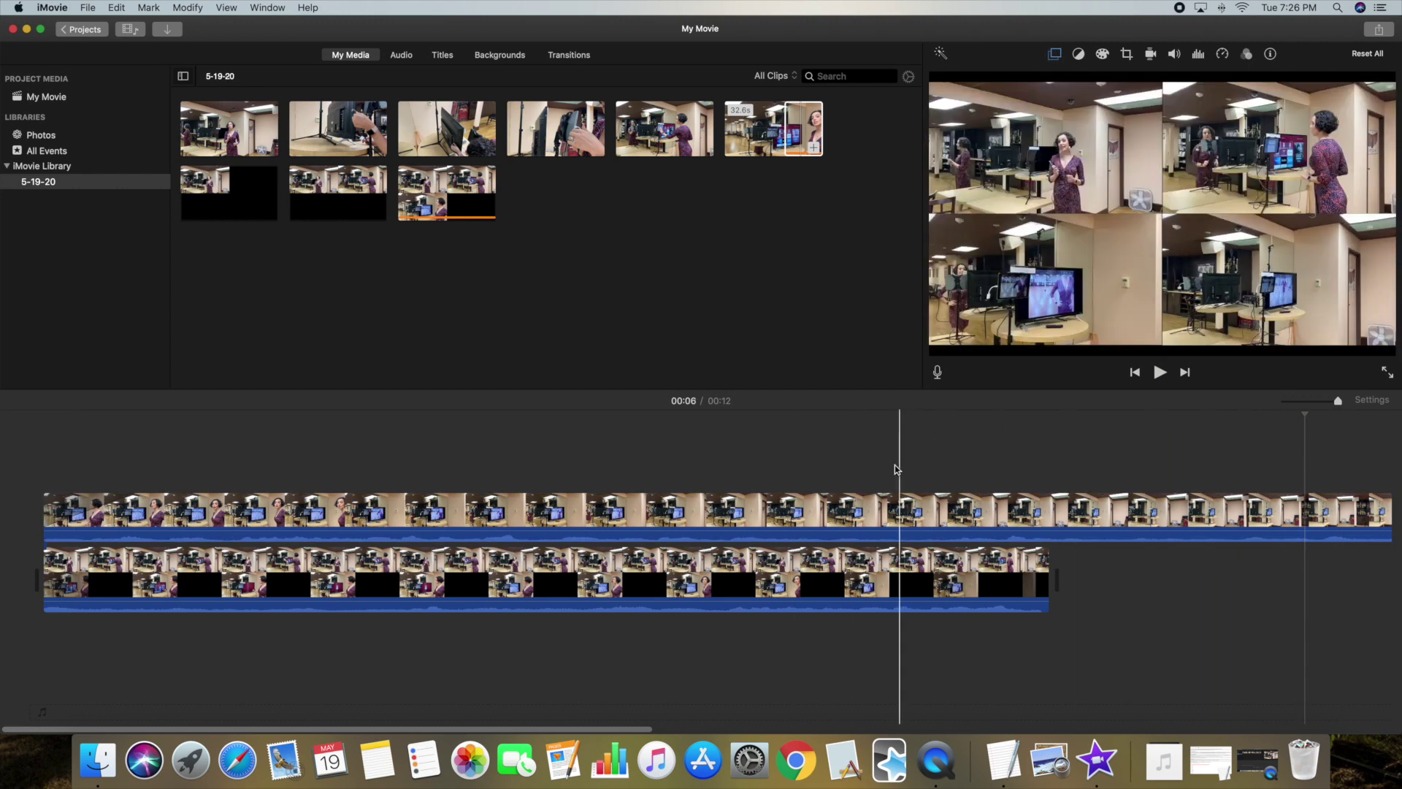
left_click(859, 414)
scroll(908, 444, "right", 15)
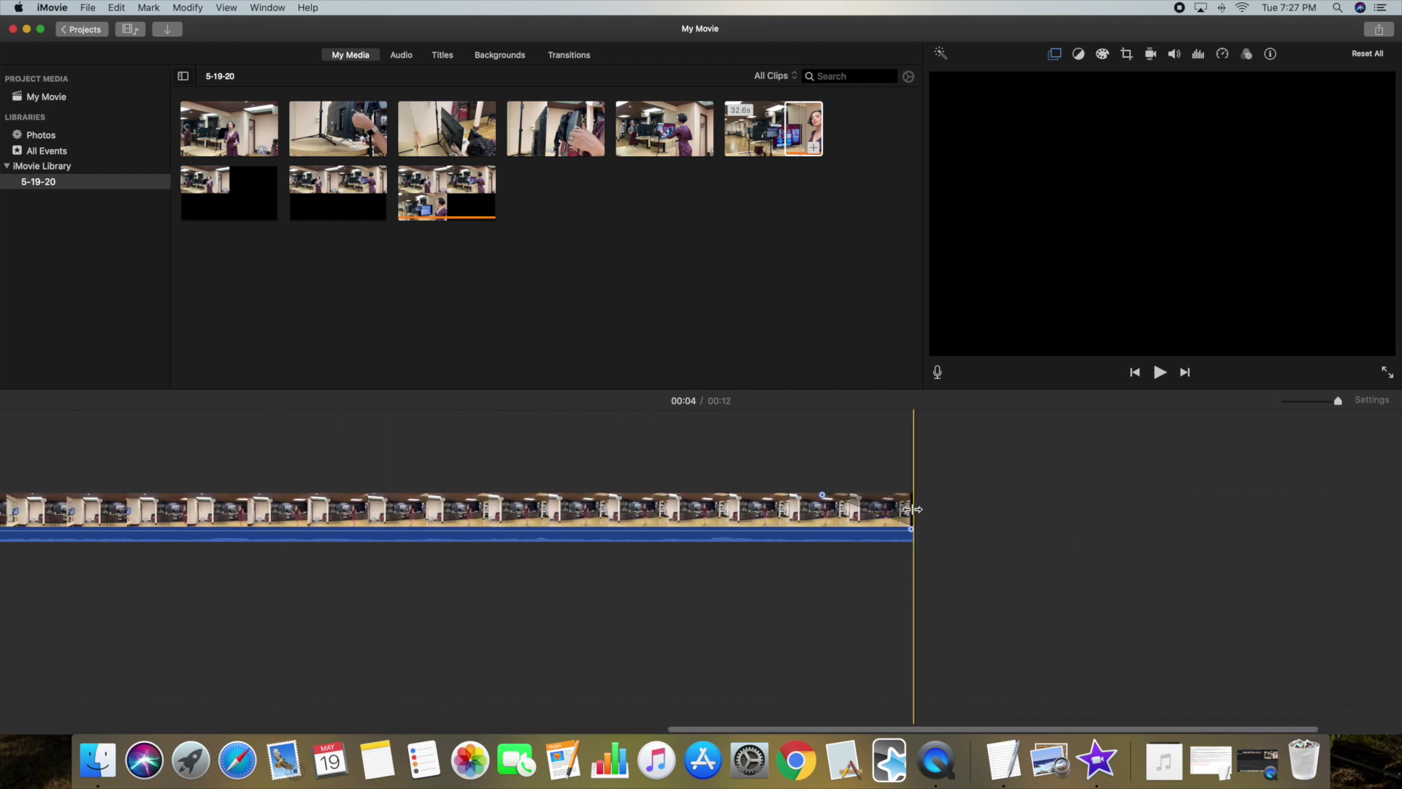
left_click_drag(910, 510, 265, 467)
scroll(269, 464, "left", 5)
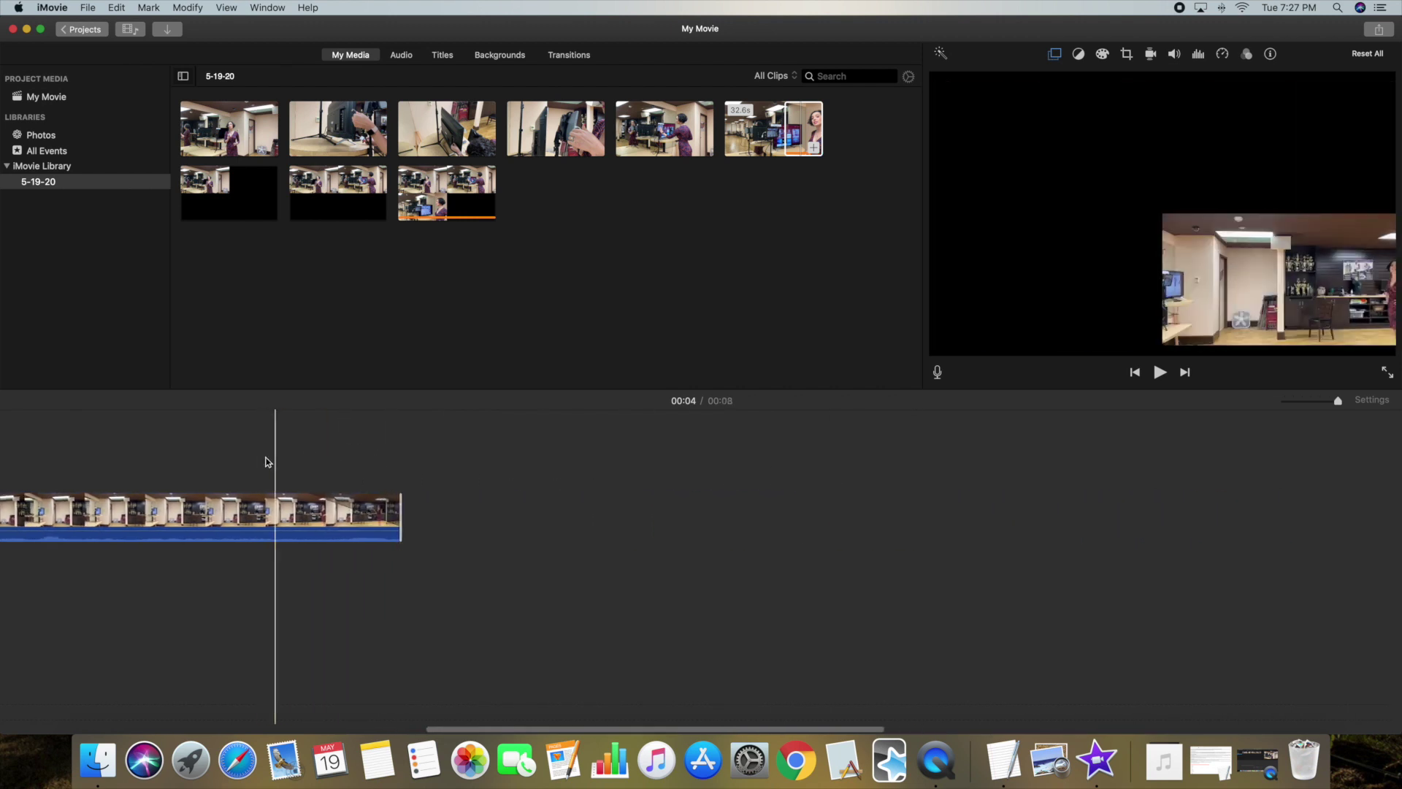
left_click_drag(492, 525, 437, 524)
left_click(347, 495)
left_click_drag(346, 492, 387, 487)
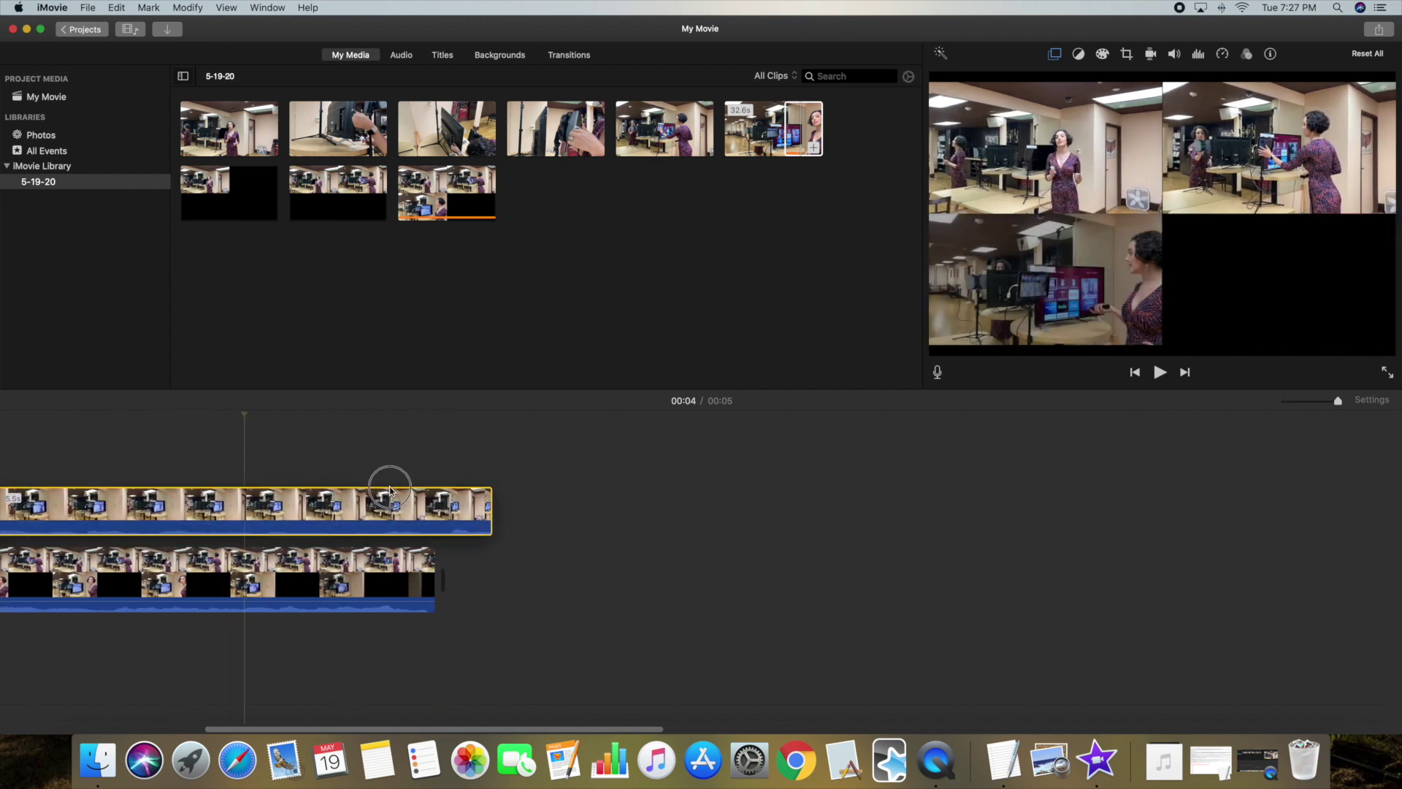
key("super+z")
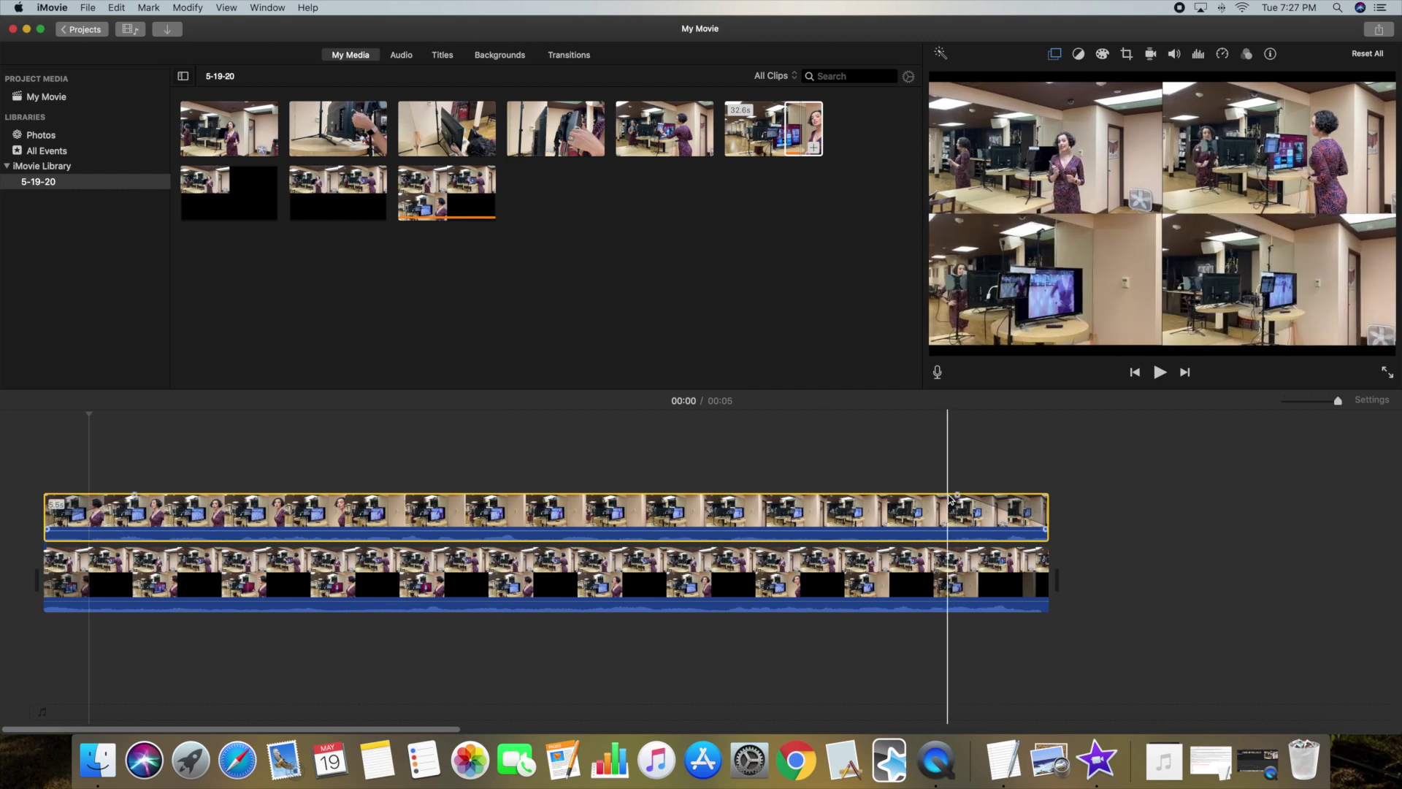
Remove the closing dissolve from the upper clip and preview the four-picture frame near the movie's end.
left_click_drag(958, 494, 1075, 494)
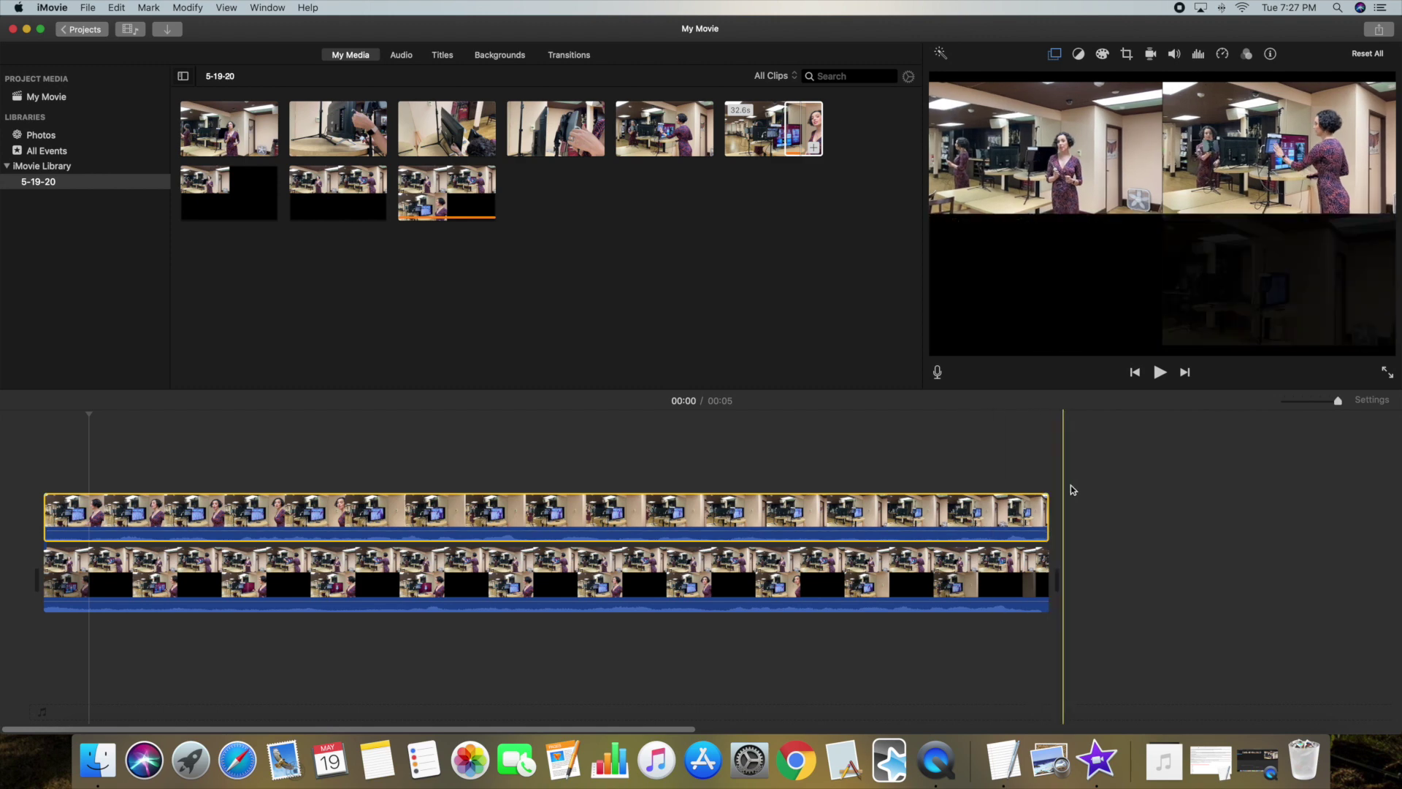
left_click(1036, 509)
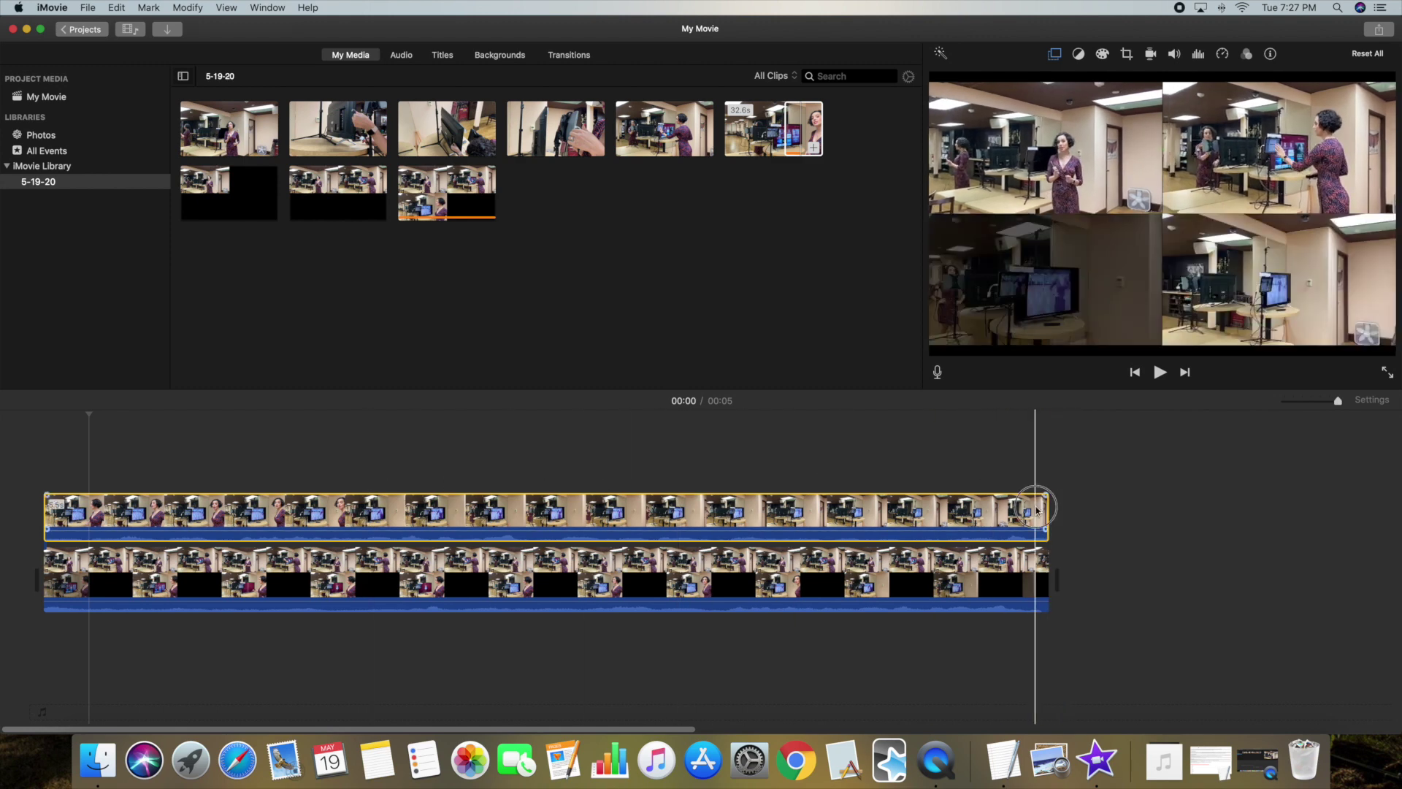
left_click(1008, 472)
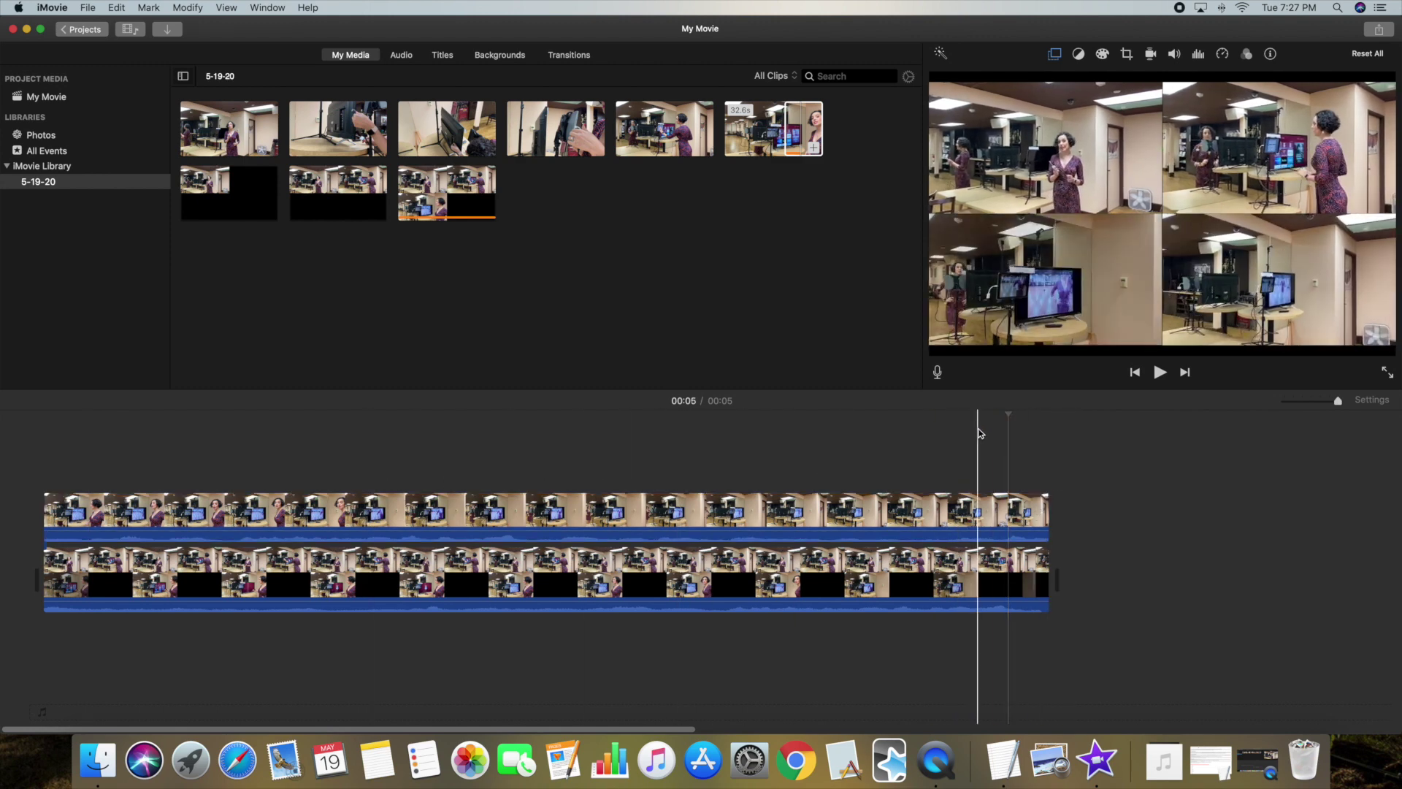
Check the upper clip's Picture in Picture dissolve duration and play the four-picture movie from its start.
left_click(982, 503)
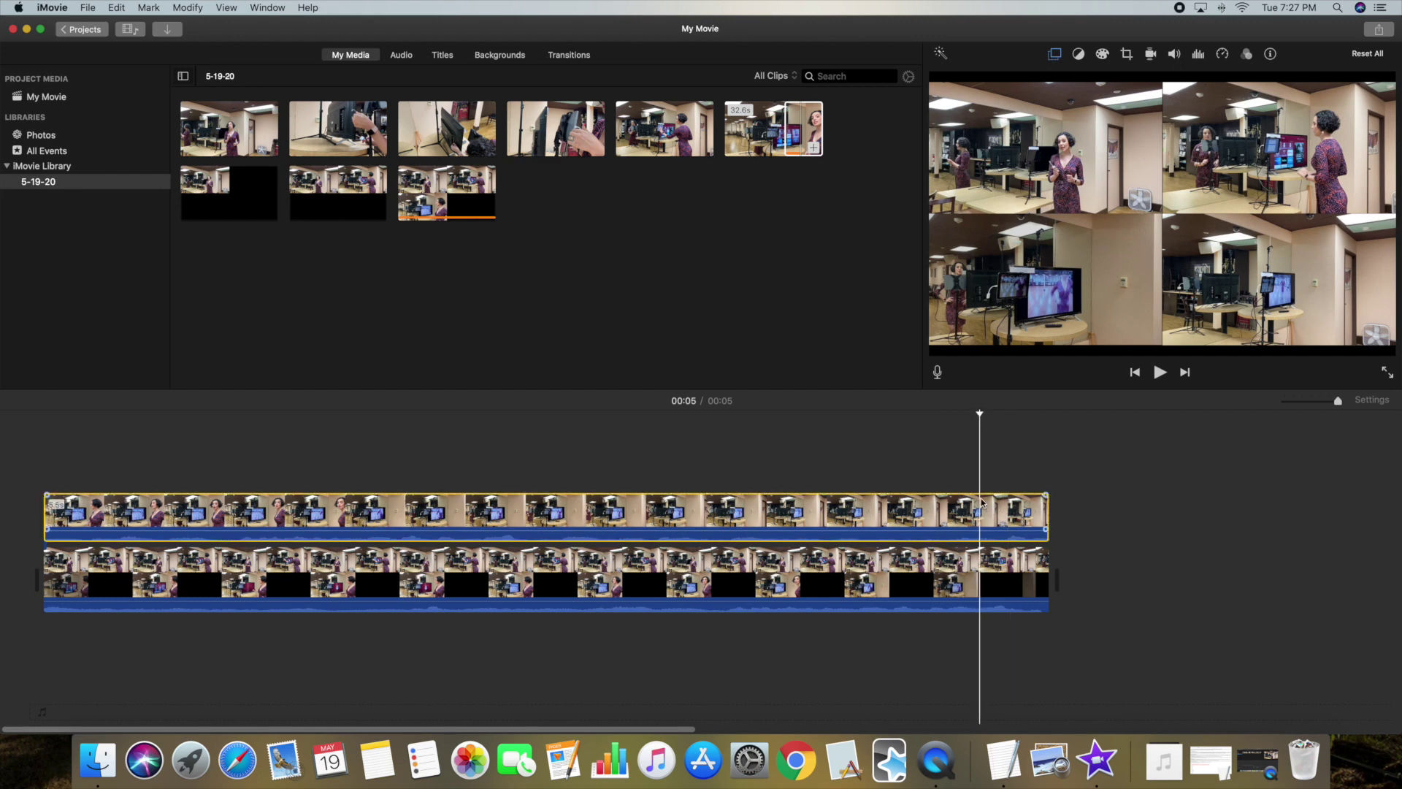
left_click(1054, 55)
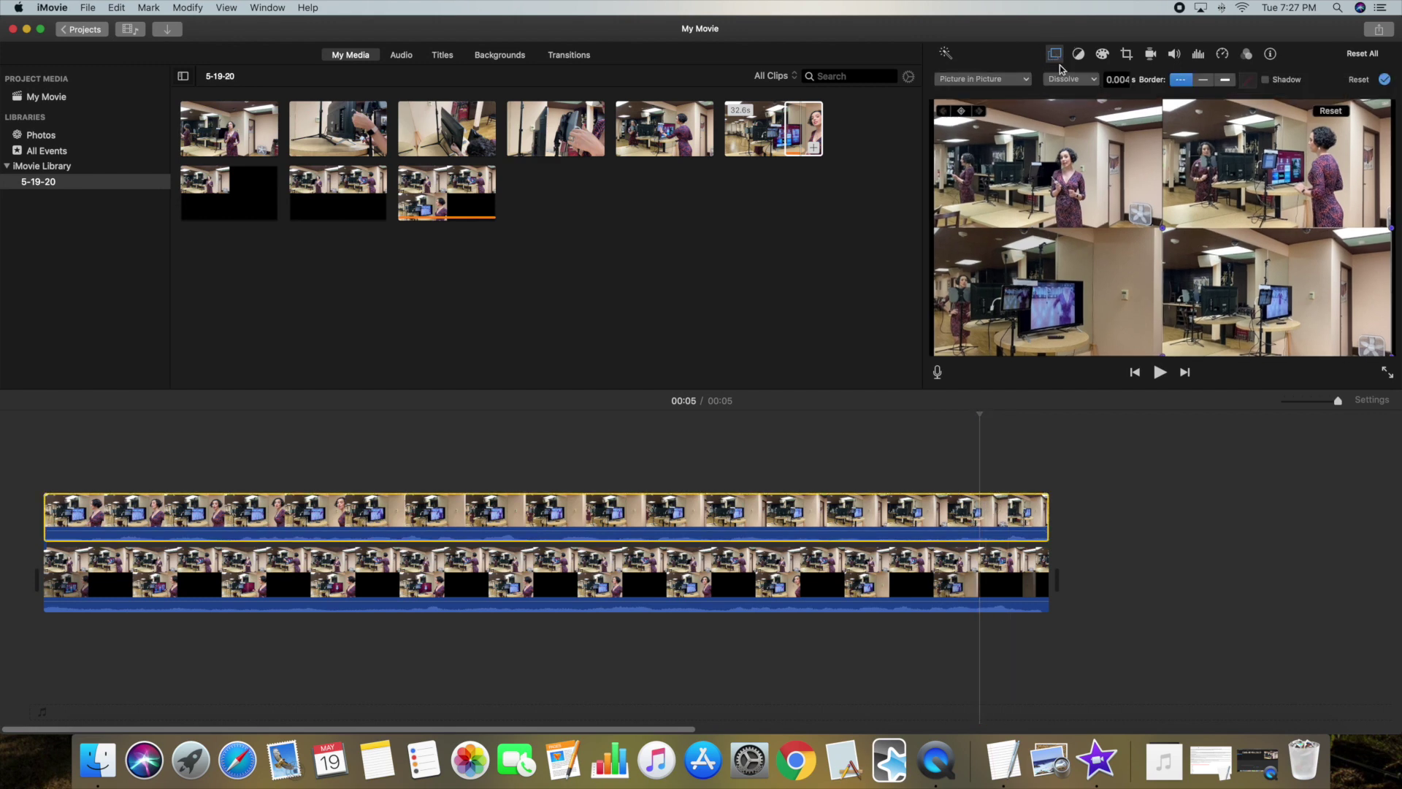
left_click(1122, 80)
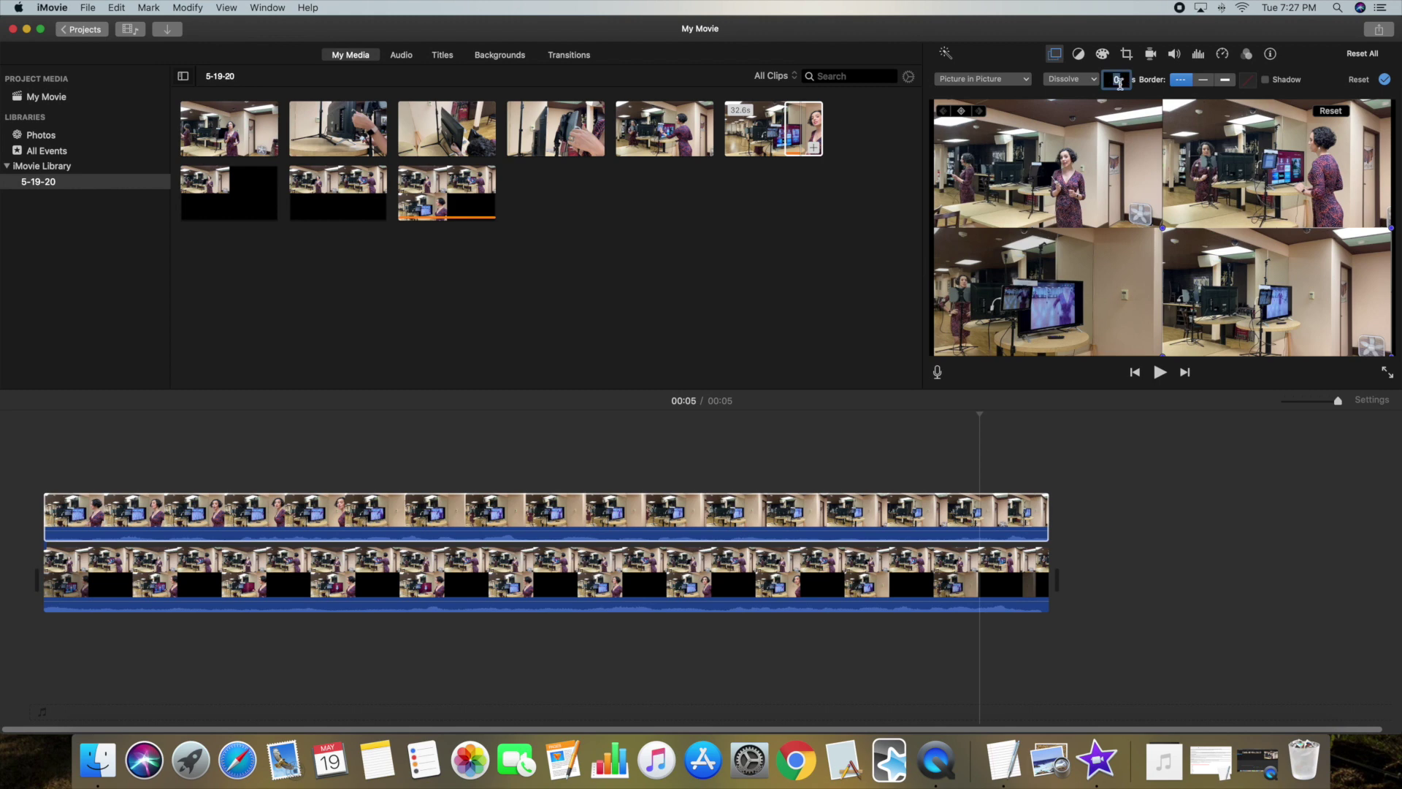
left_click(959, 476)
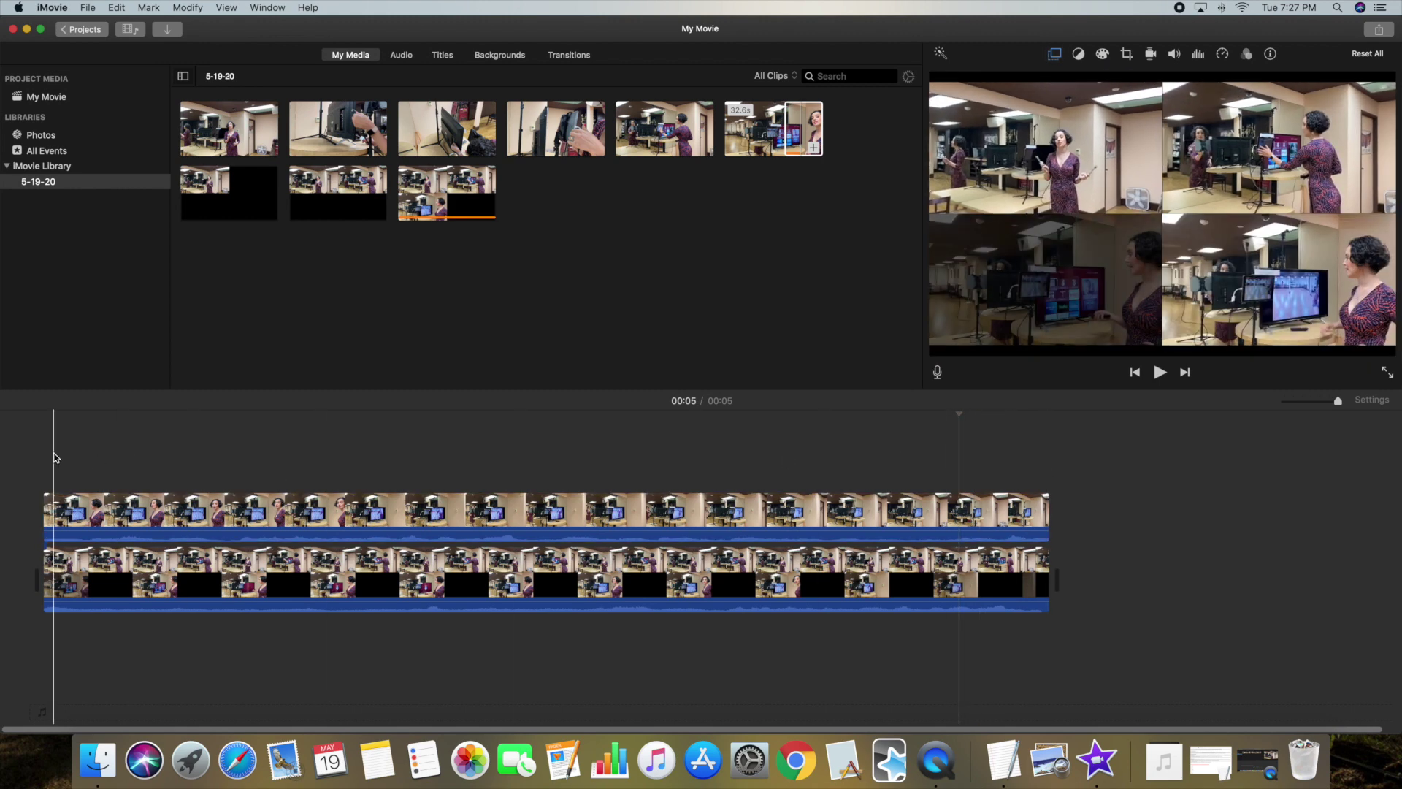
key("space")
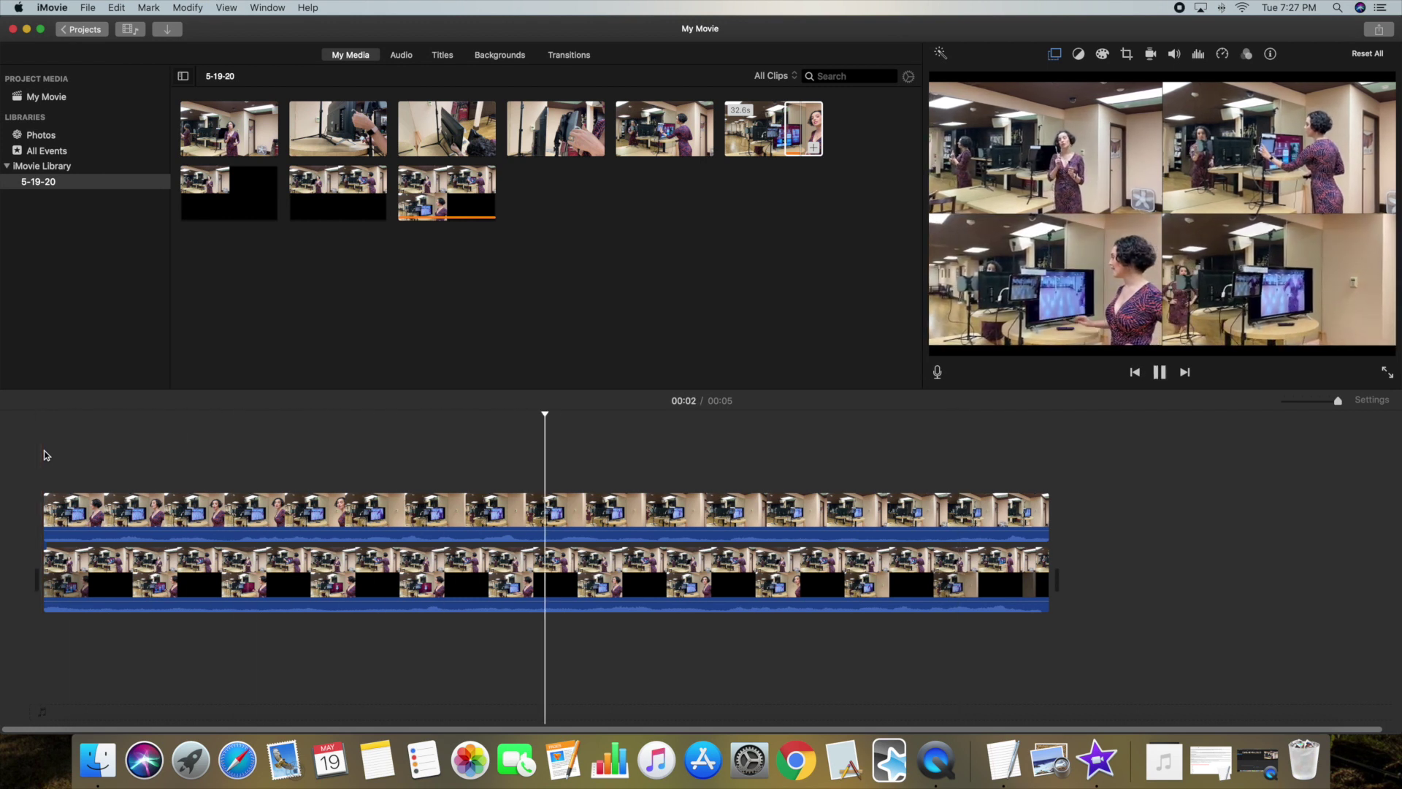
key("space")
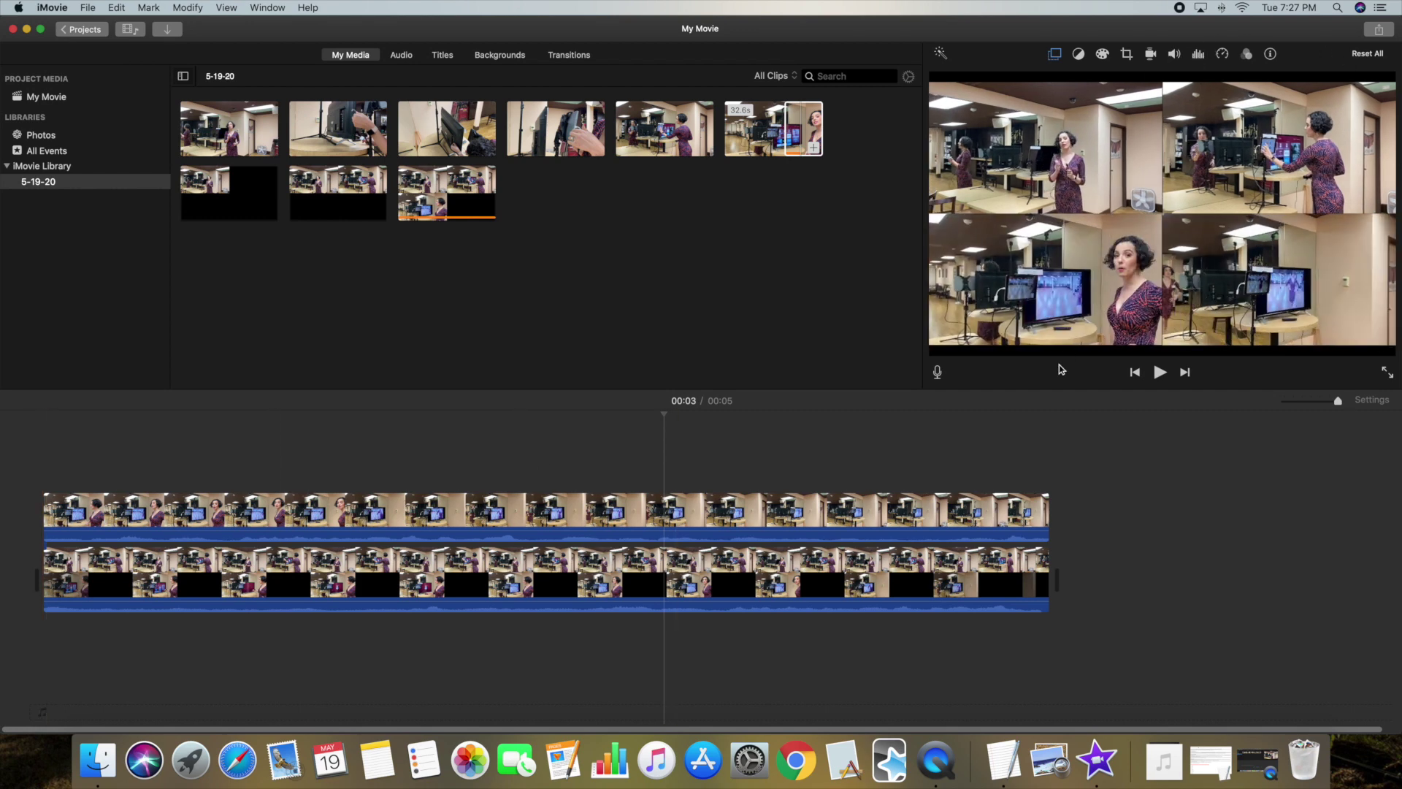
Mute the audio of both timeline clips and play the movie near its start to check the sound.
left_click(947, 514)
left_click(1174, 54)
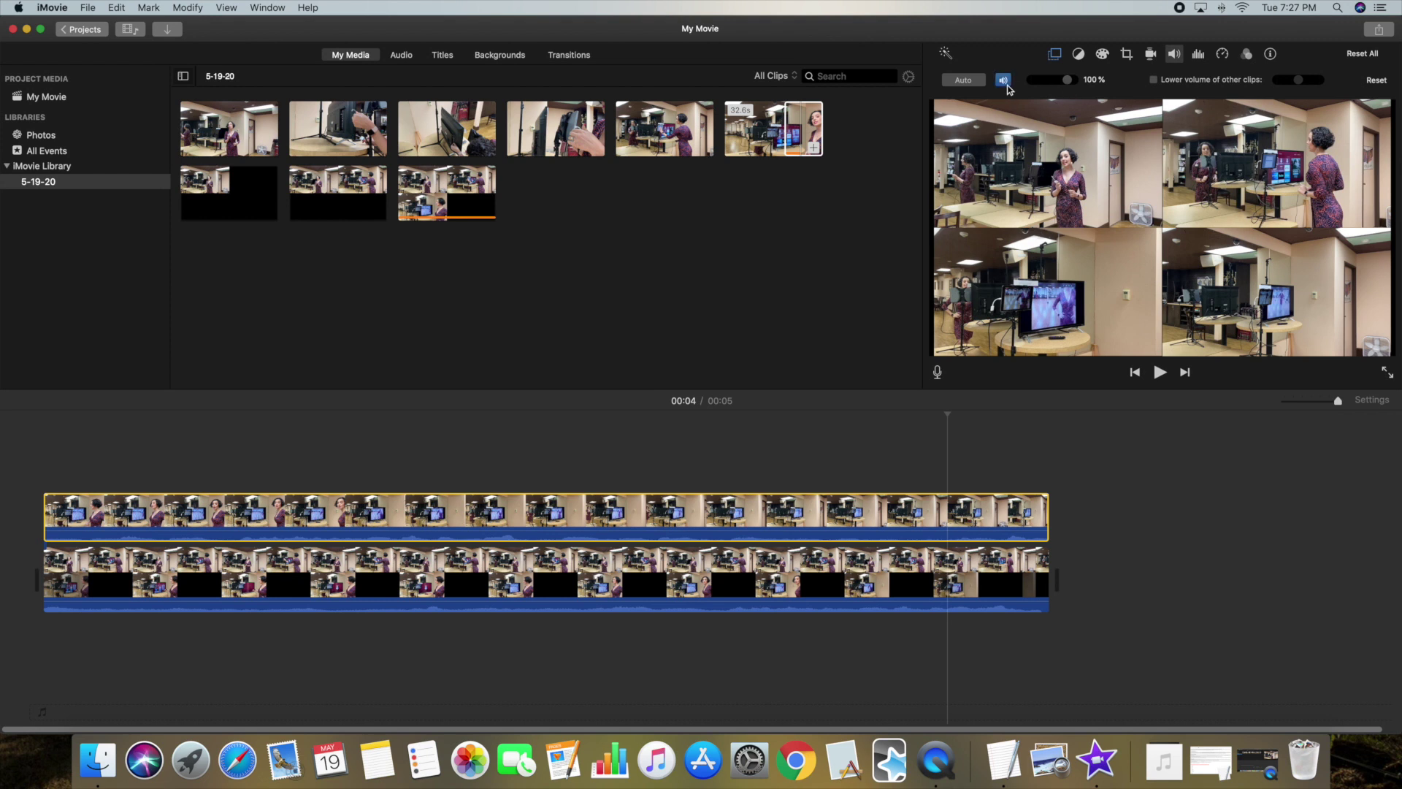
left_click(836, 573)
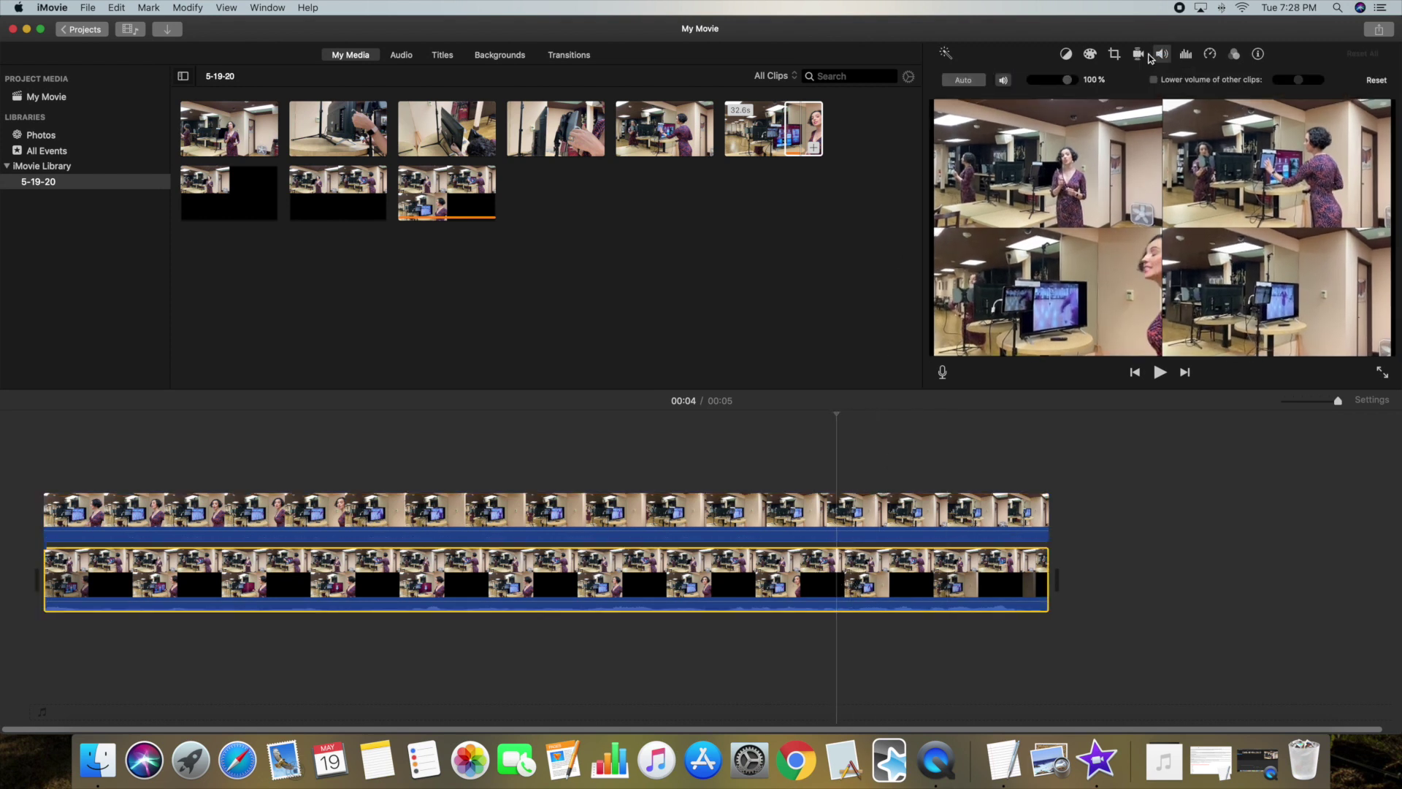
left_click(1004, 81)
left_click(101, 454)
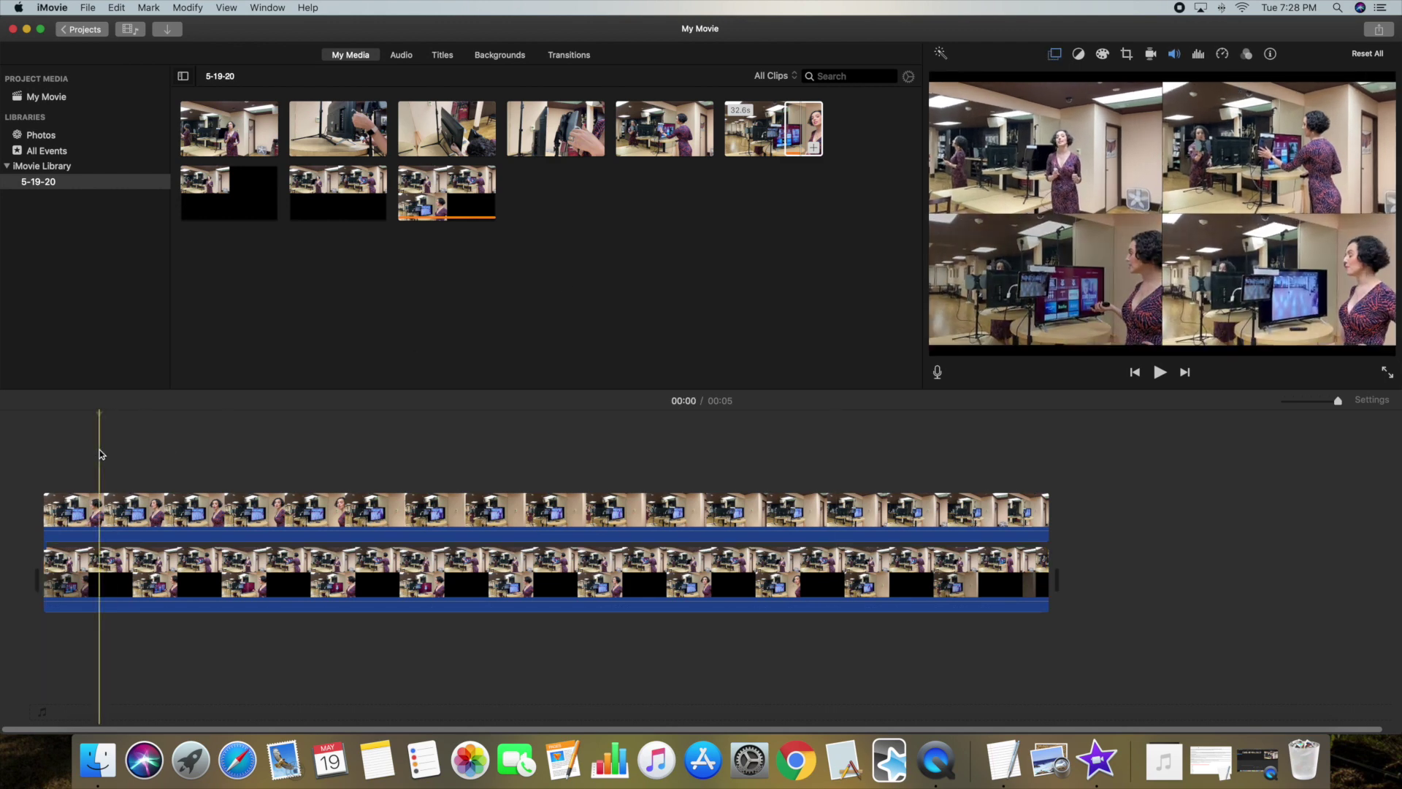
key("space")
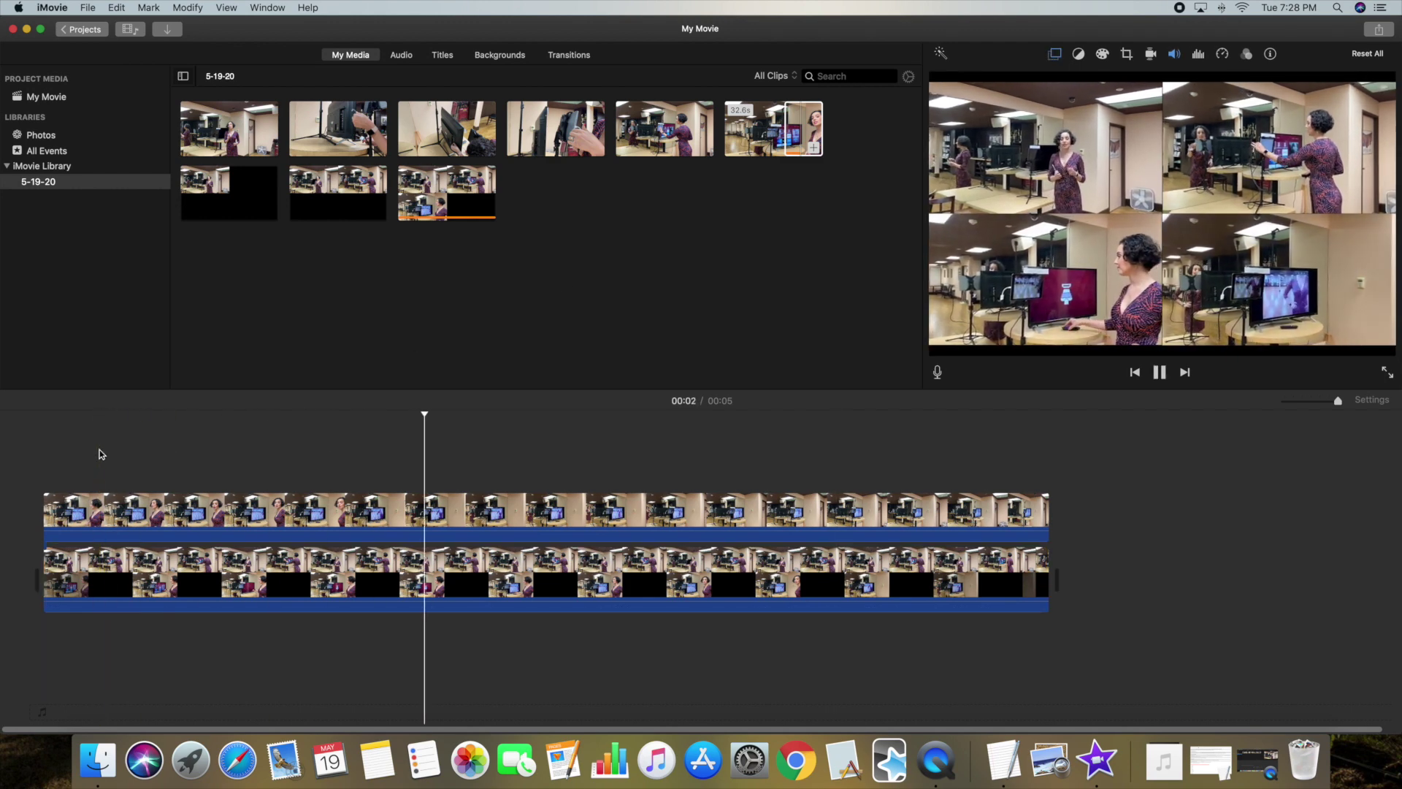
key("space")
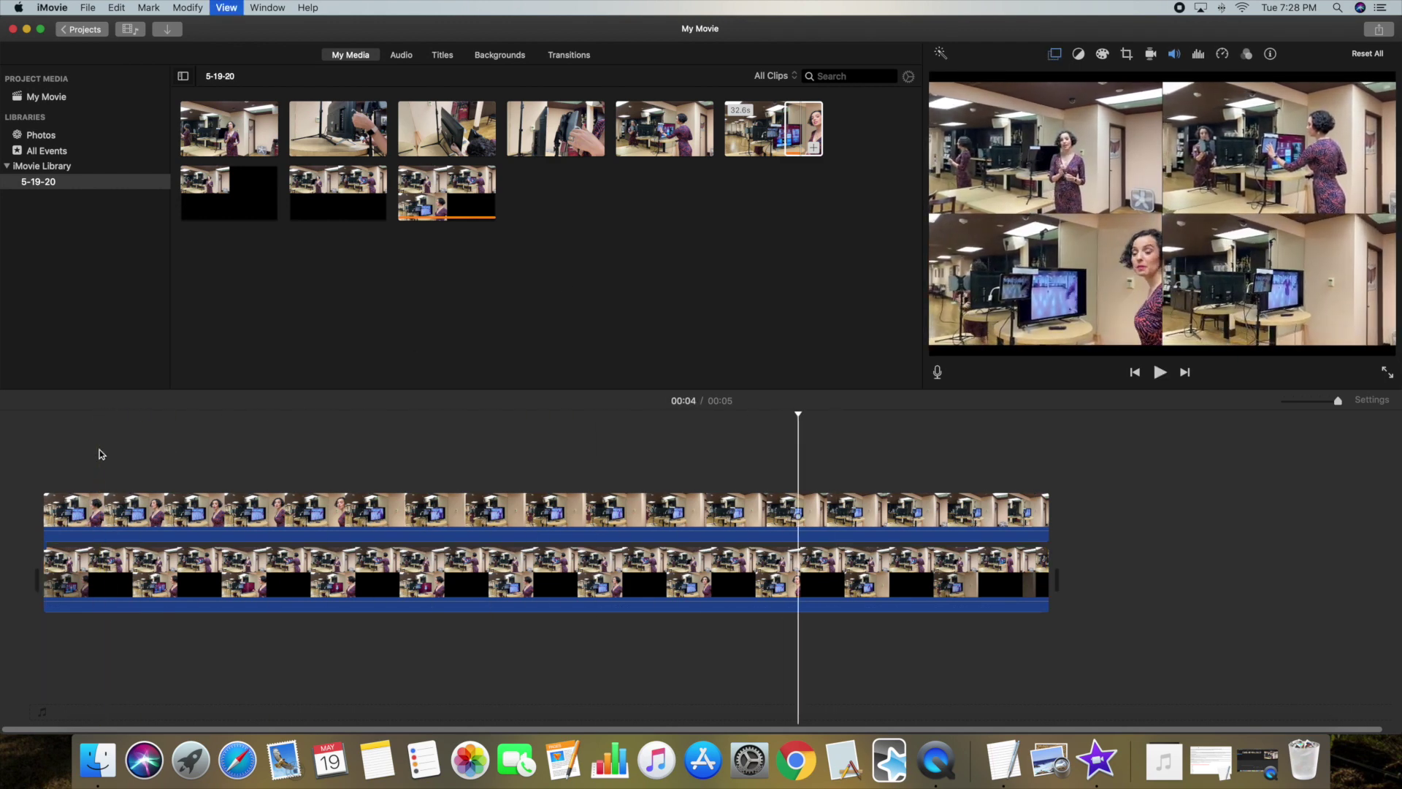
Add the Havana jingle from the sound effects beneath the clips at the movie's start and play it back.
left_click(403, 56)
left_click_drag(231, 381, 44, 638)
key("space")
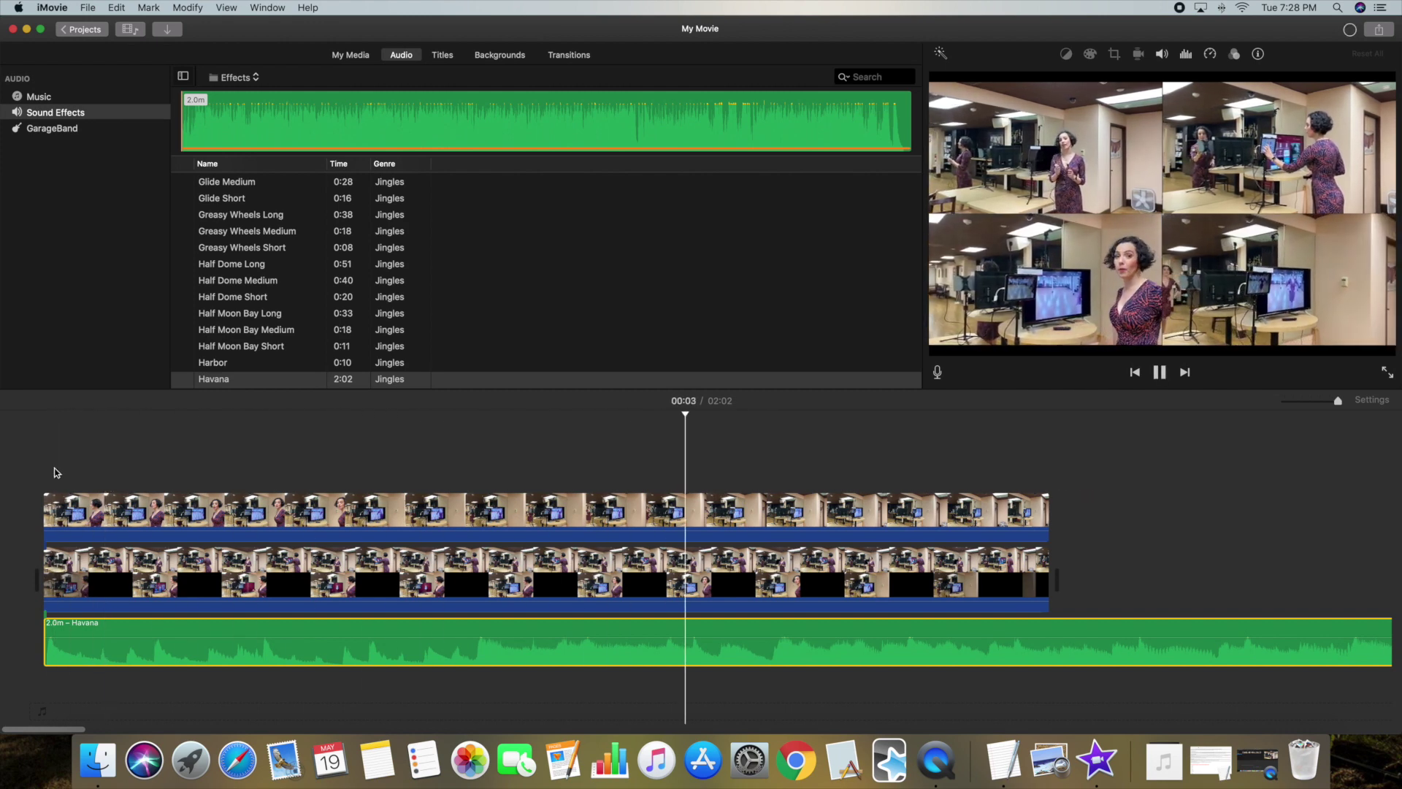
key("space")
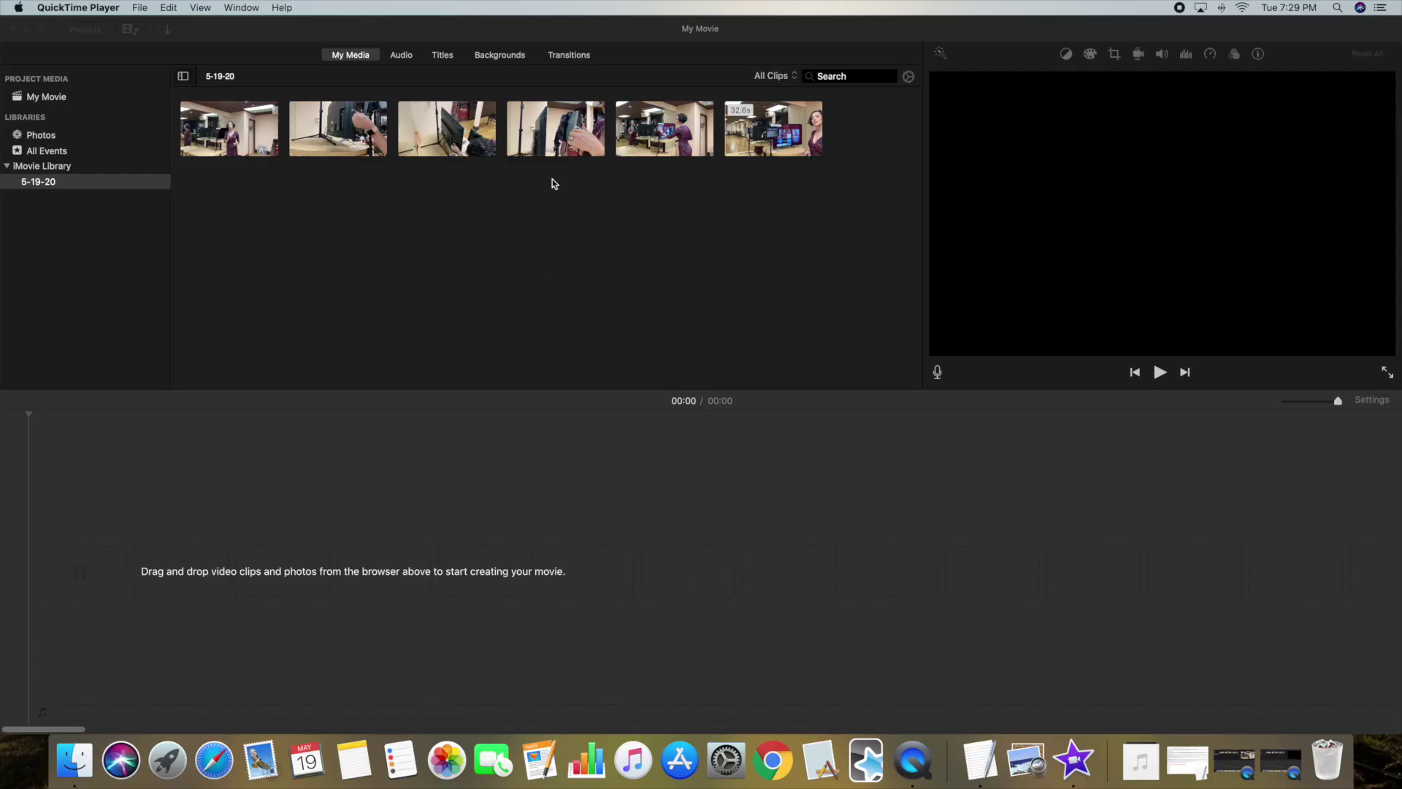
Add the Black background to the empty timeline of the new movie.
left_click(493, 52)
left_click(492, 56)
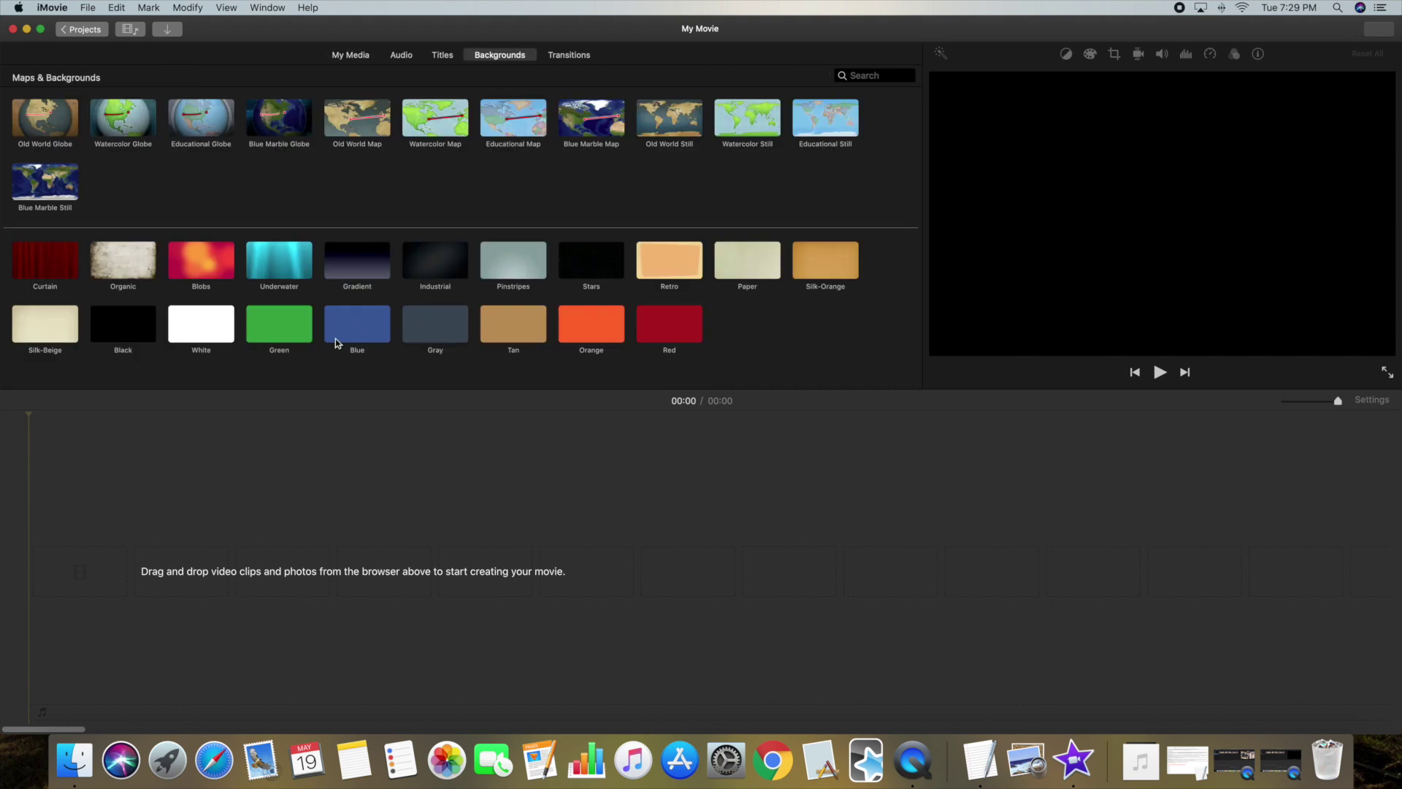
left_click_drag(123, 324, 70, 561)
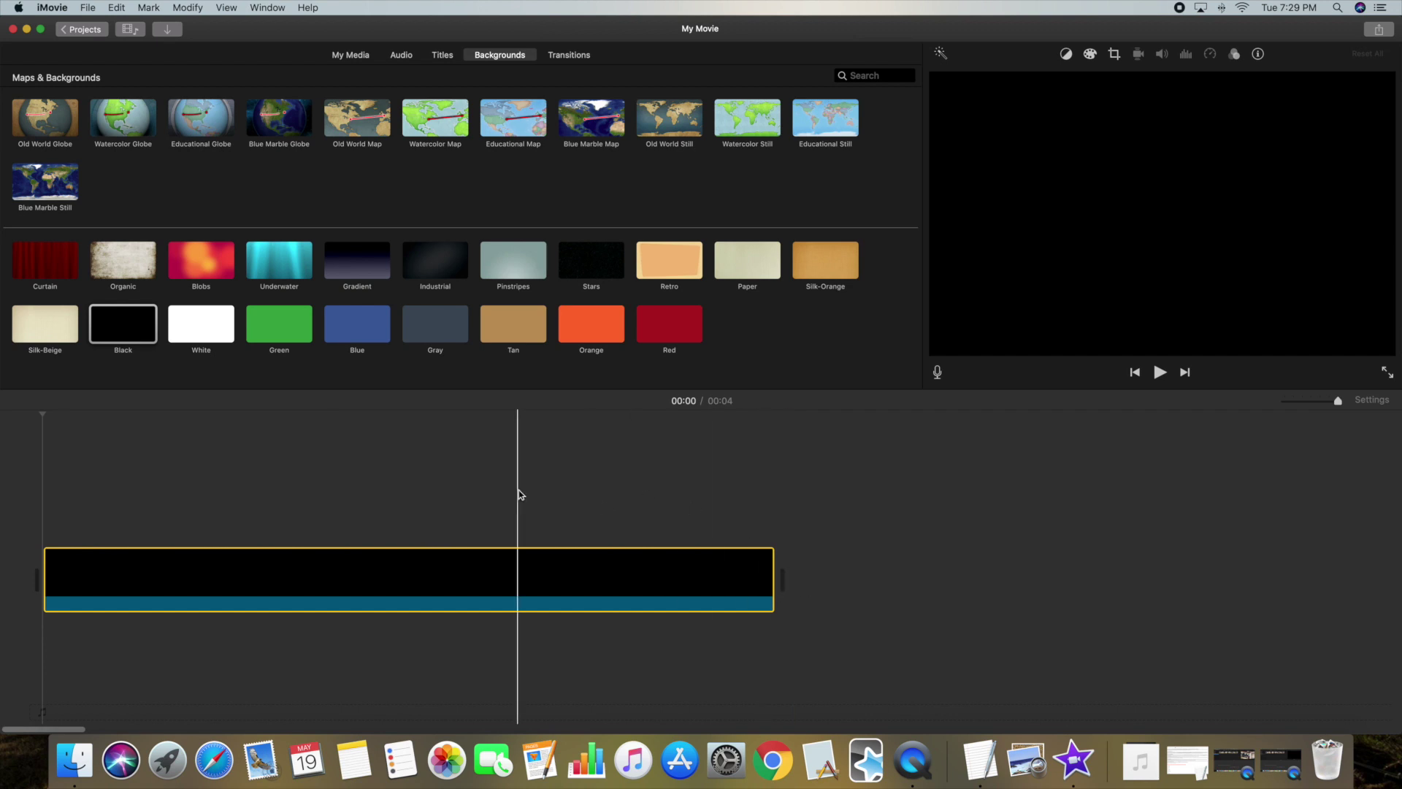
Crop the selected opening part of the last camera clip to a narrow vertical strip around the woman.
left_click(353, 56)
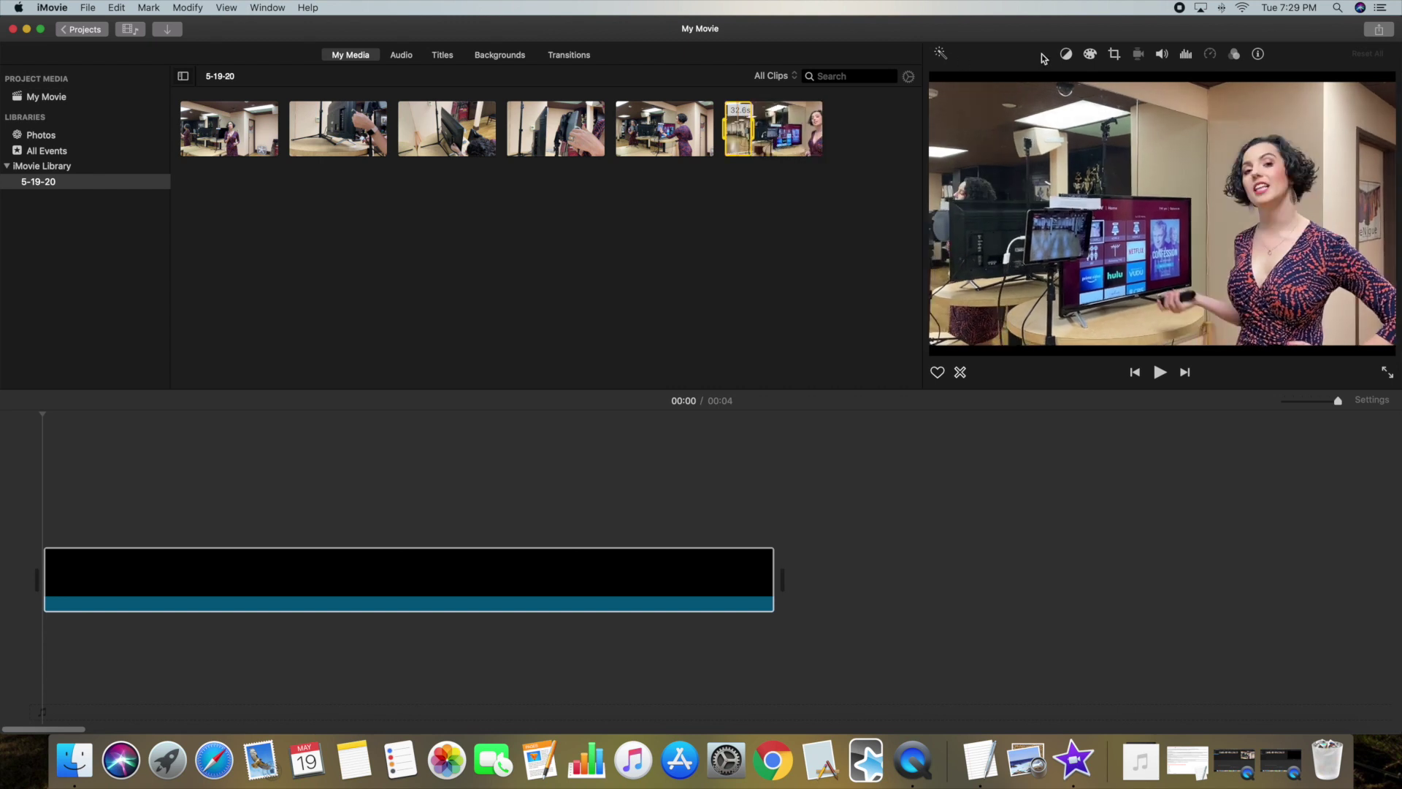
left_click(1115, 55)
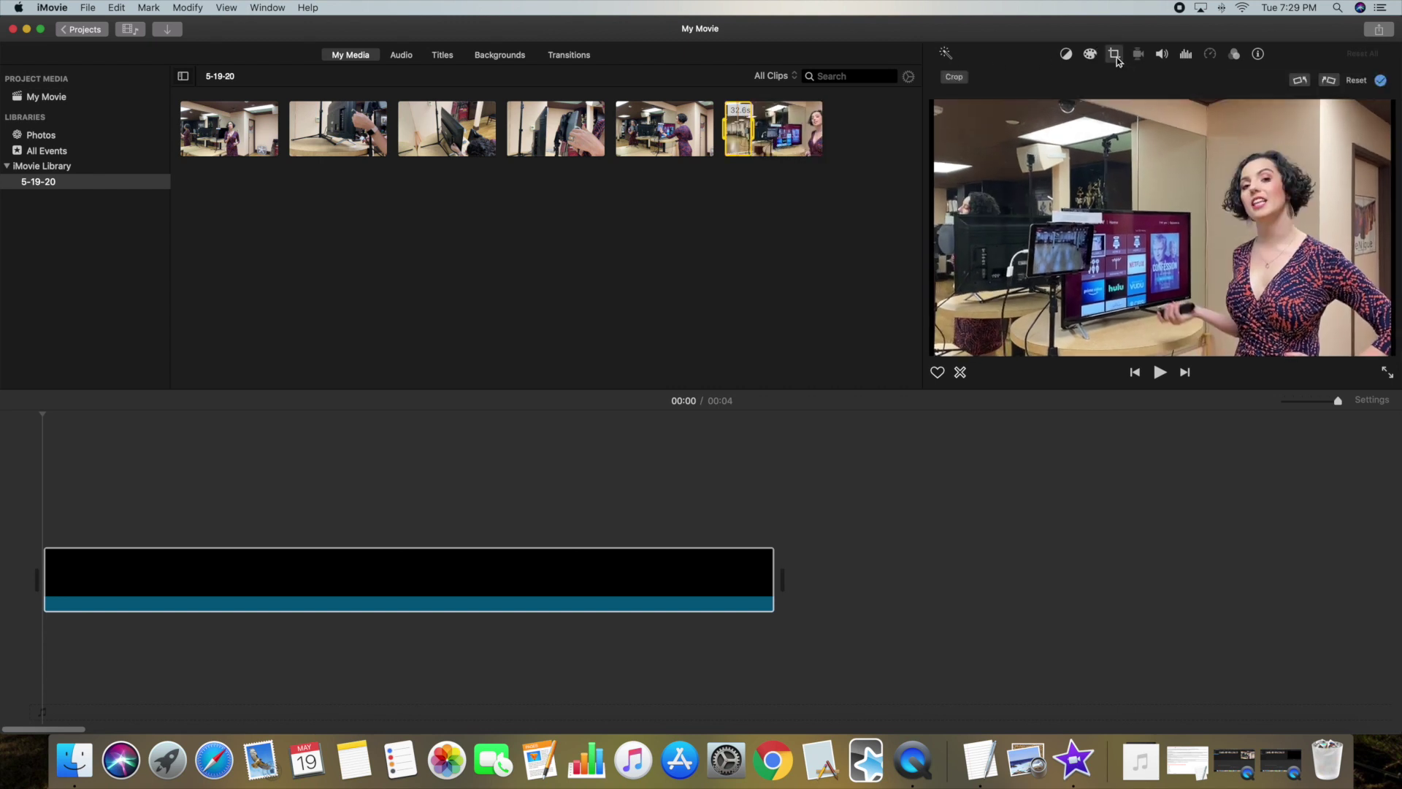
left_click(957, 80)
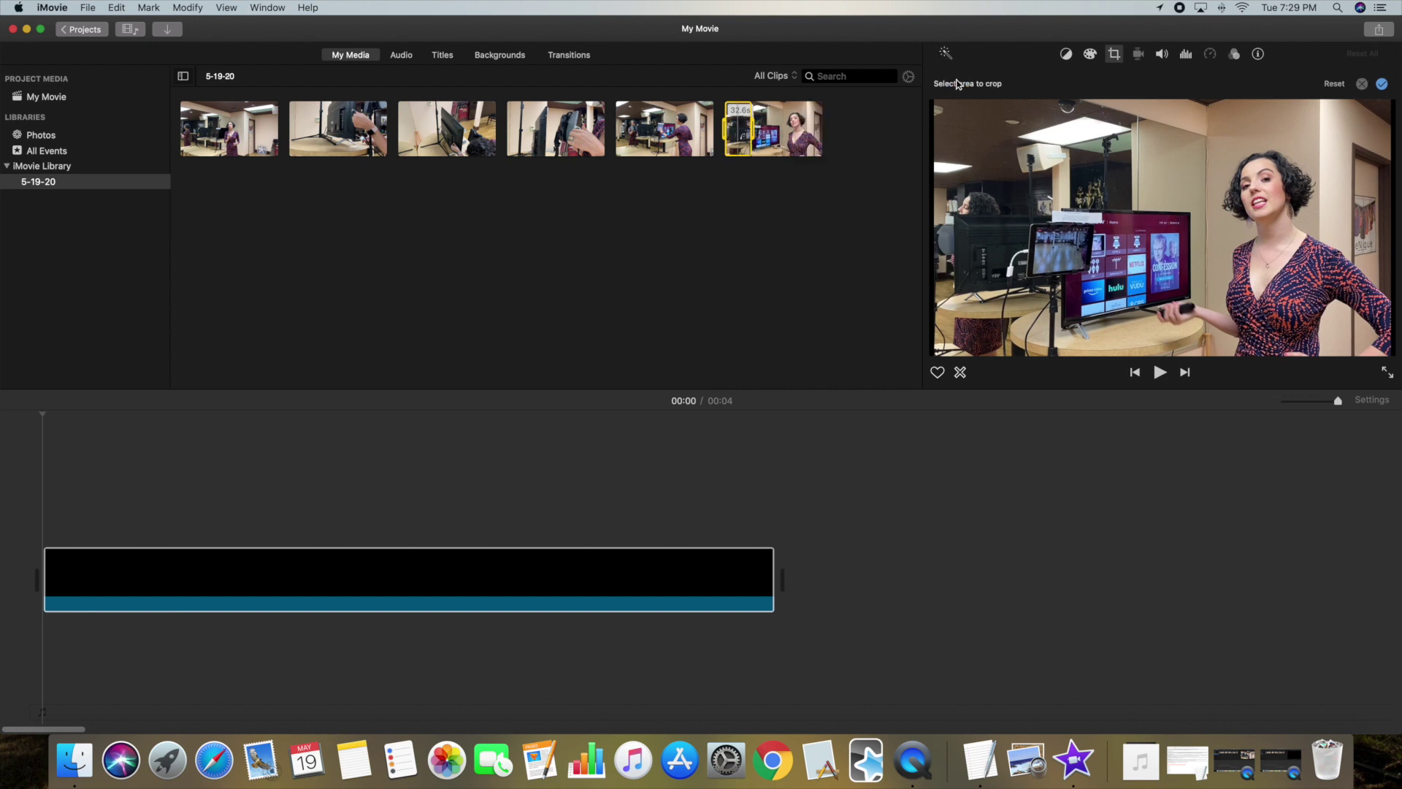
left_click_drag(933, 230, 1181, 218)
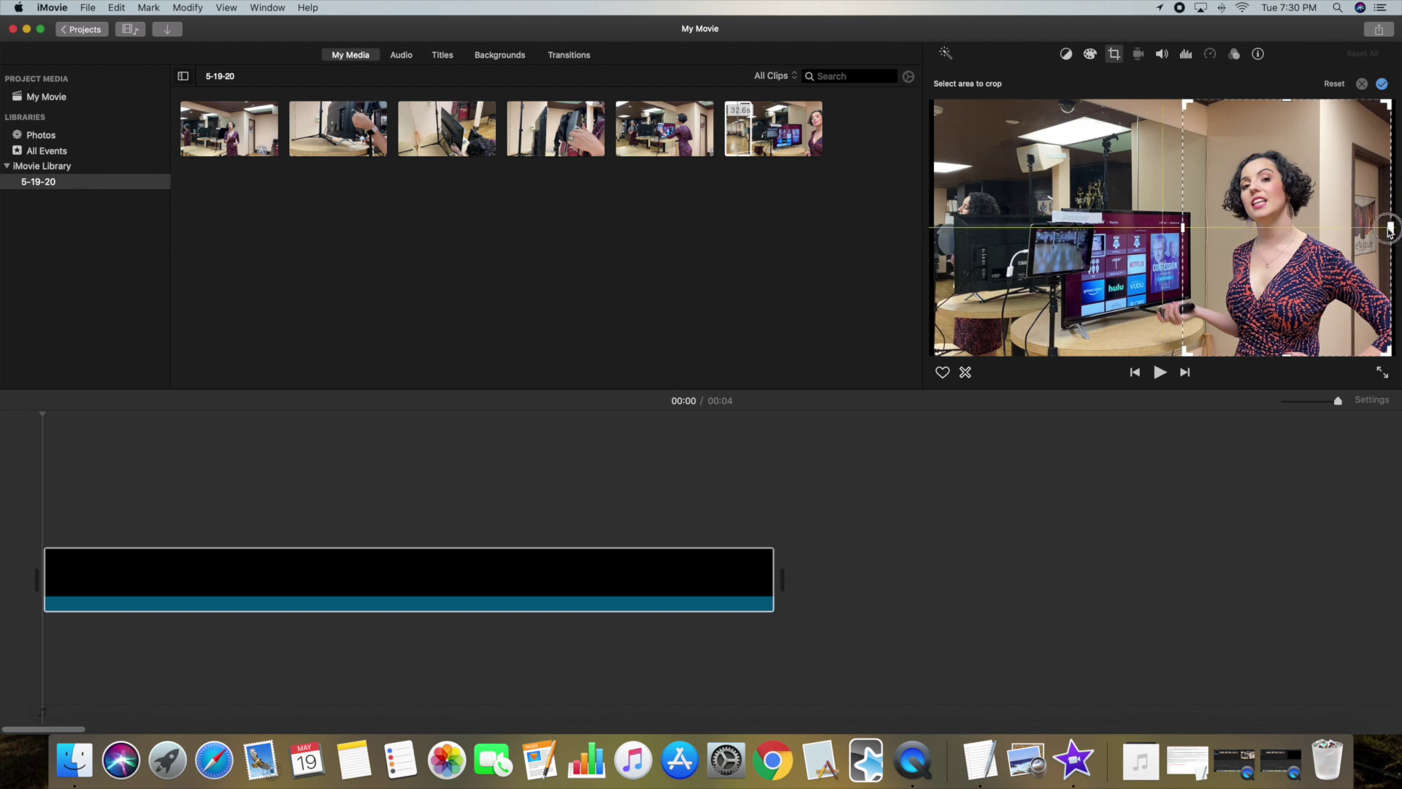
left_click_drag(1389, 230, 1336, 237)
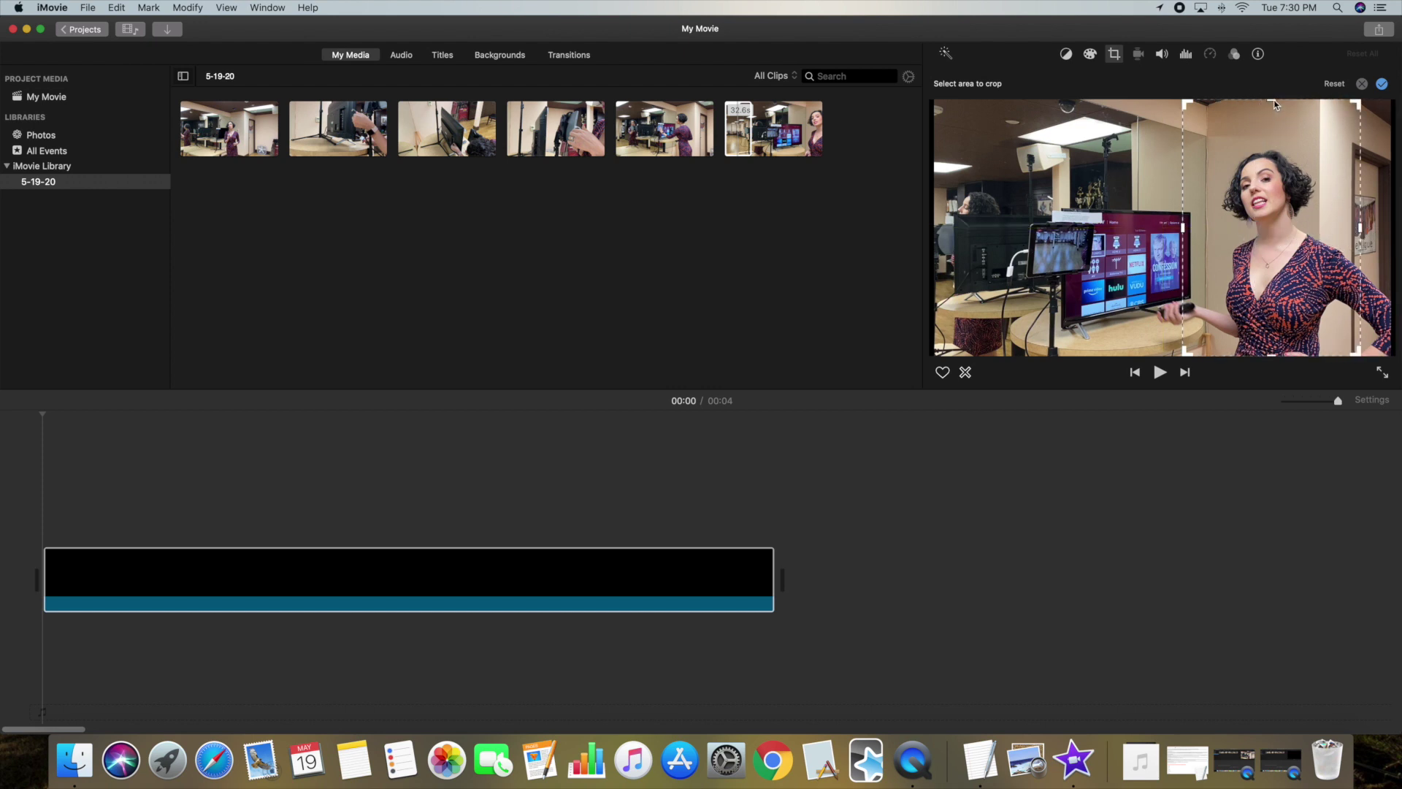
left_click_drag(1274, 102, 1275, 103)
left_click_drag(1361, 230, 1283, 233)
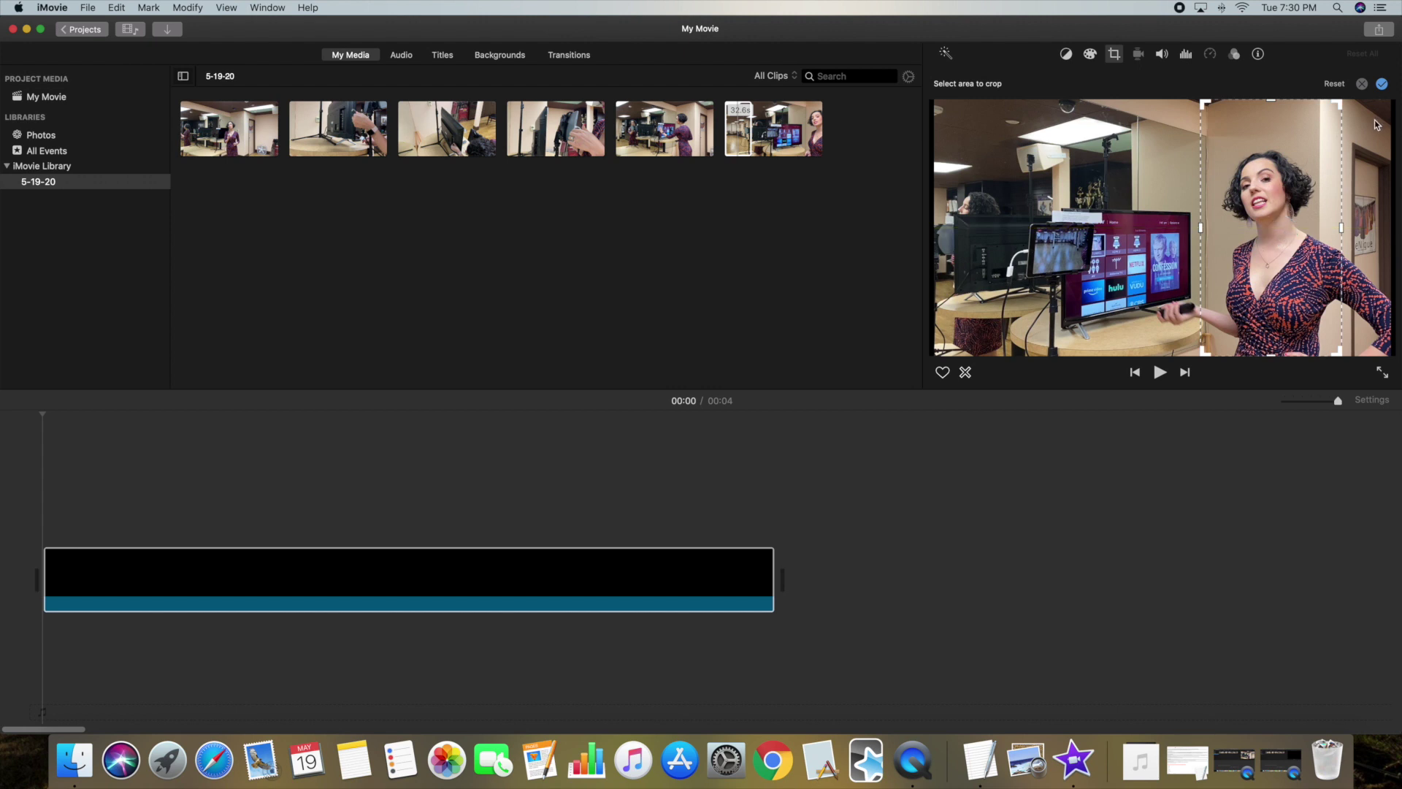
left_click(1381, 85)
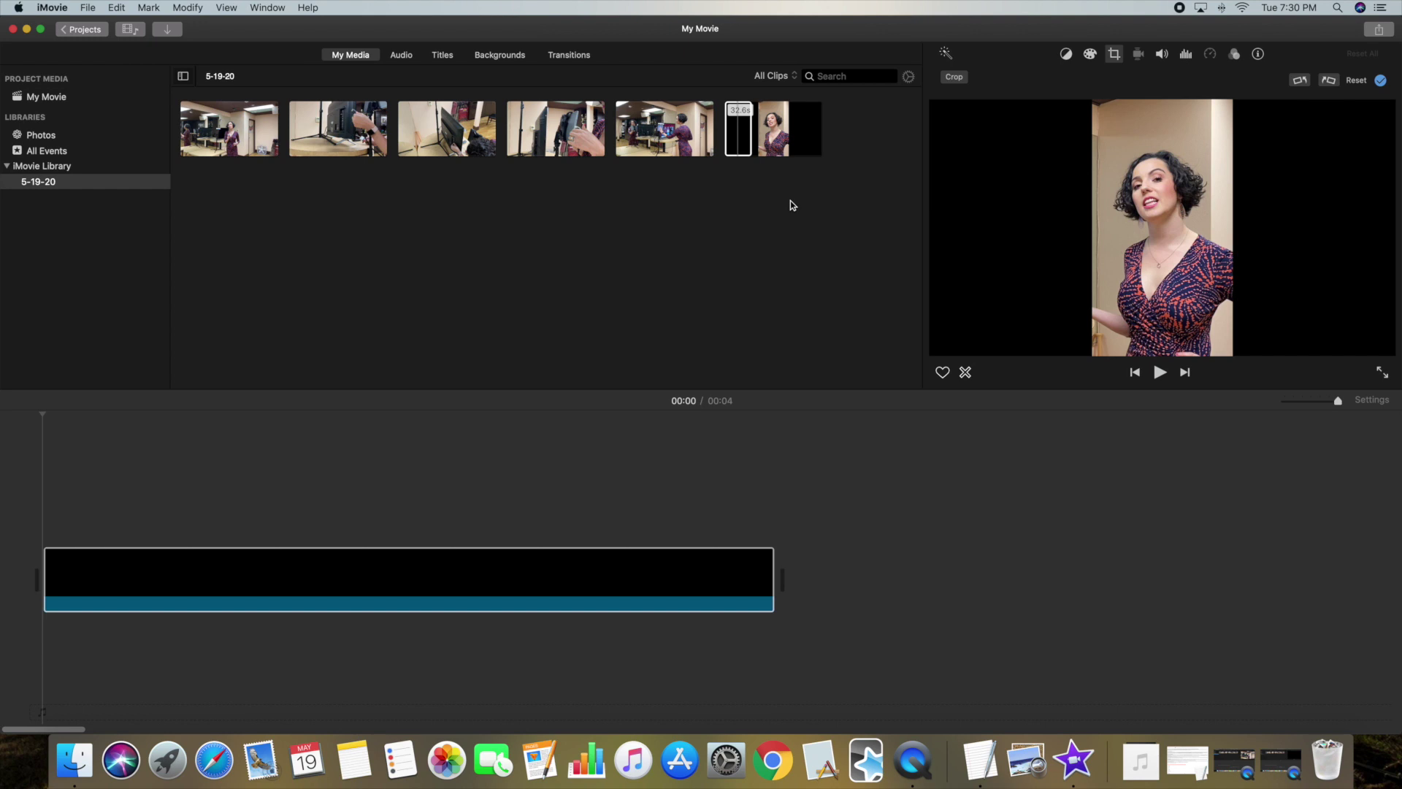
Overlay the cropped clip part above the black background from its start and extend the background to the clip's end.
left_click(739, 133)
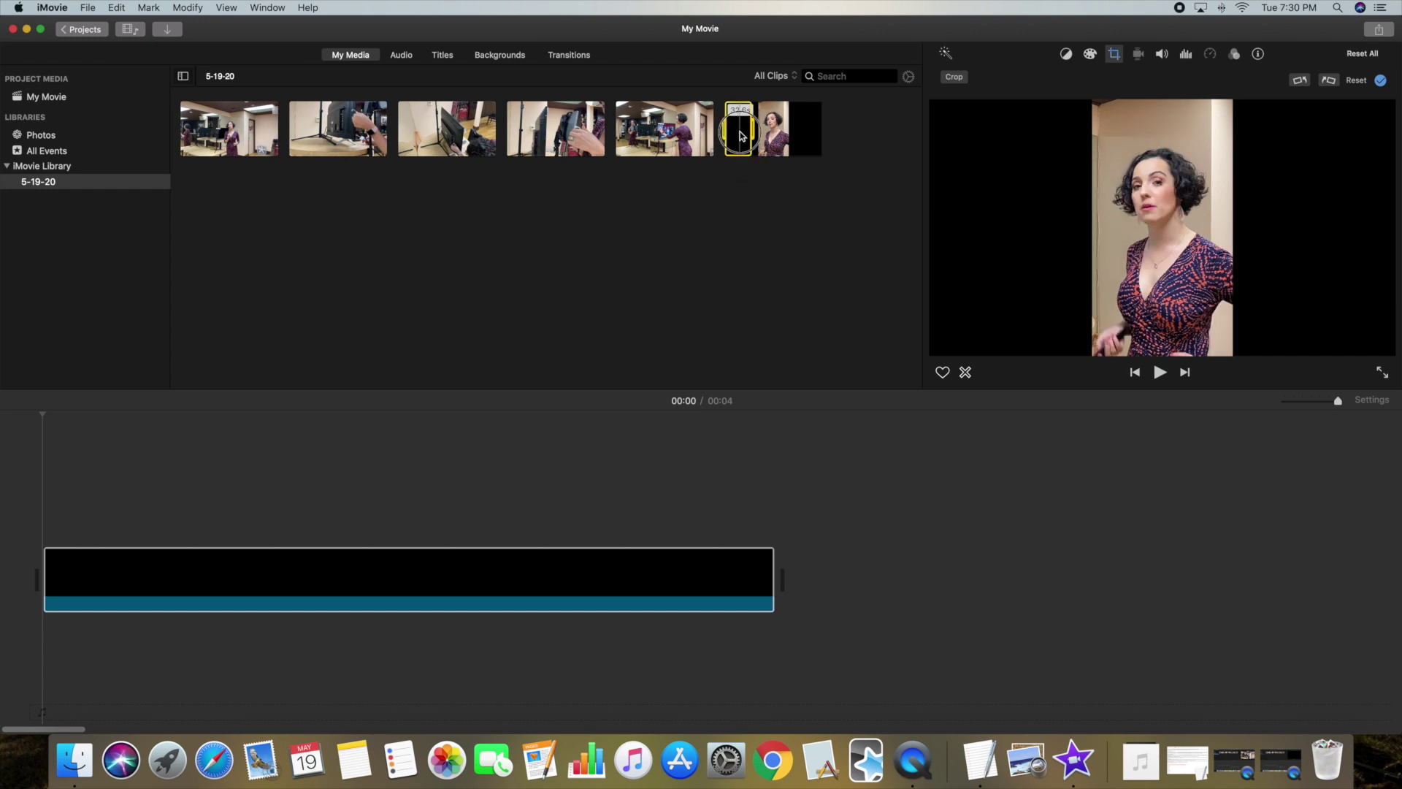
left_click_drag(740, 139, 50, 480)
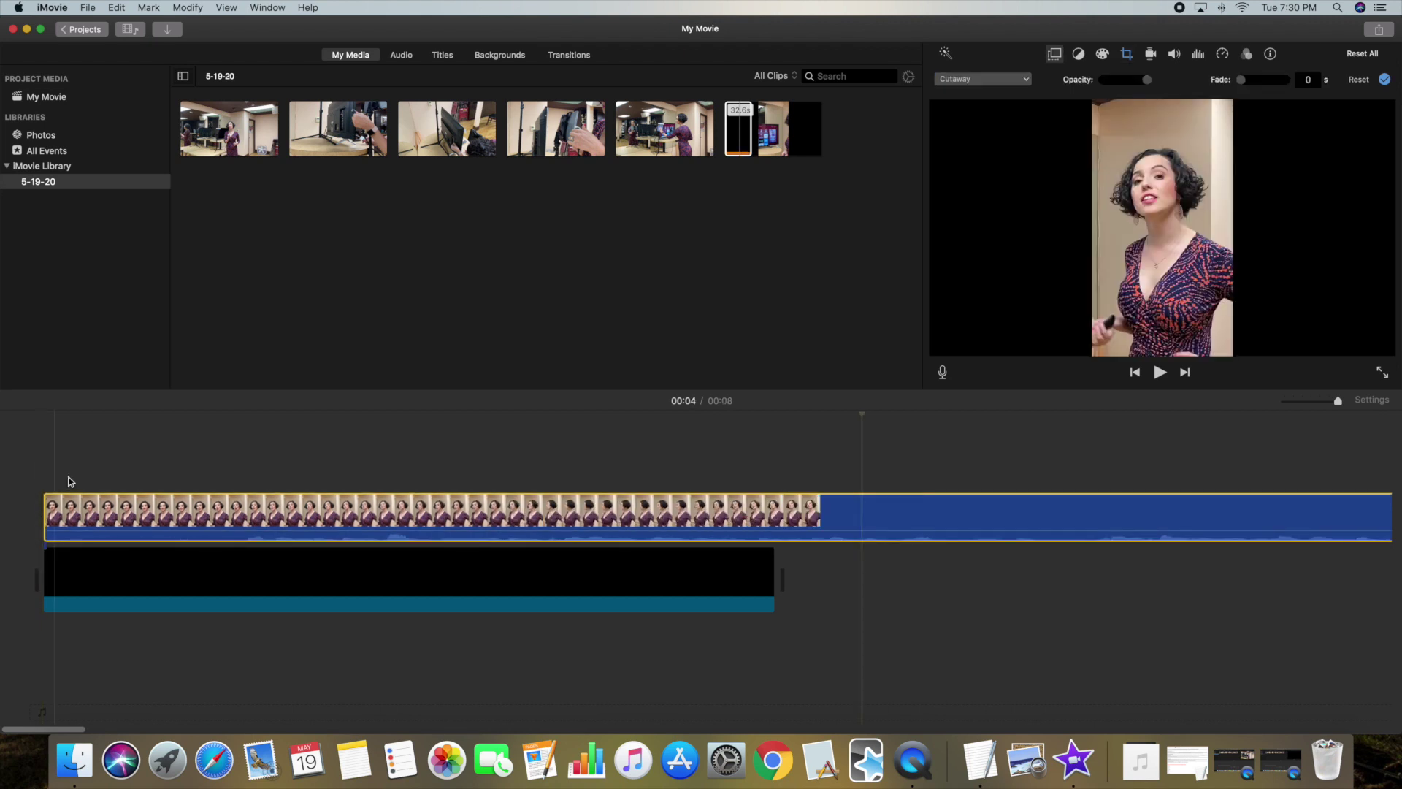
left_click_drag(772, 586, 1343, 583)
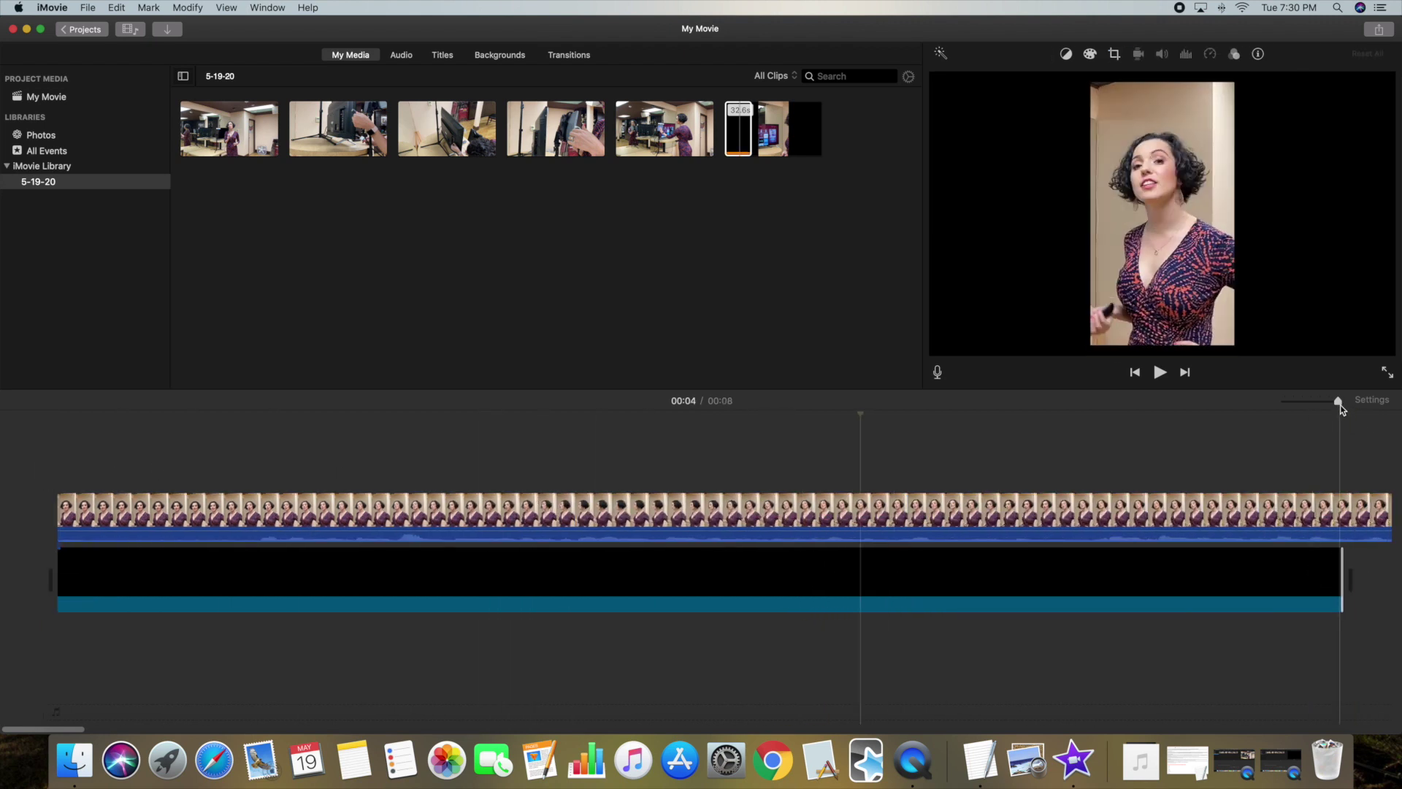
left_click_drag(1338, 400, 1329, 400)
left_click_drag(690, 581, 850, 582)
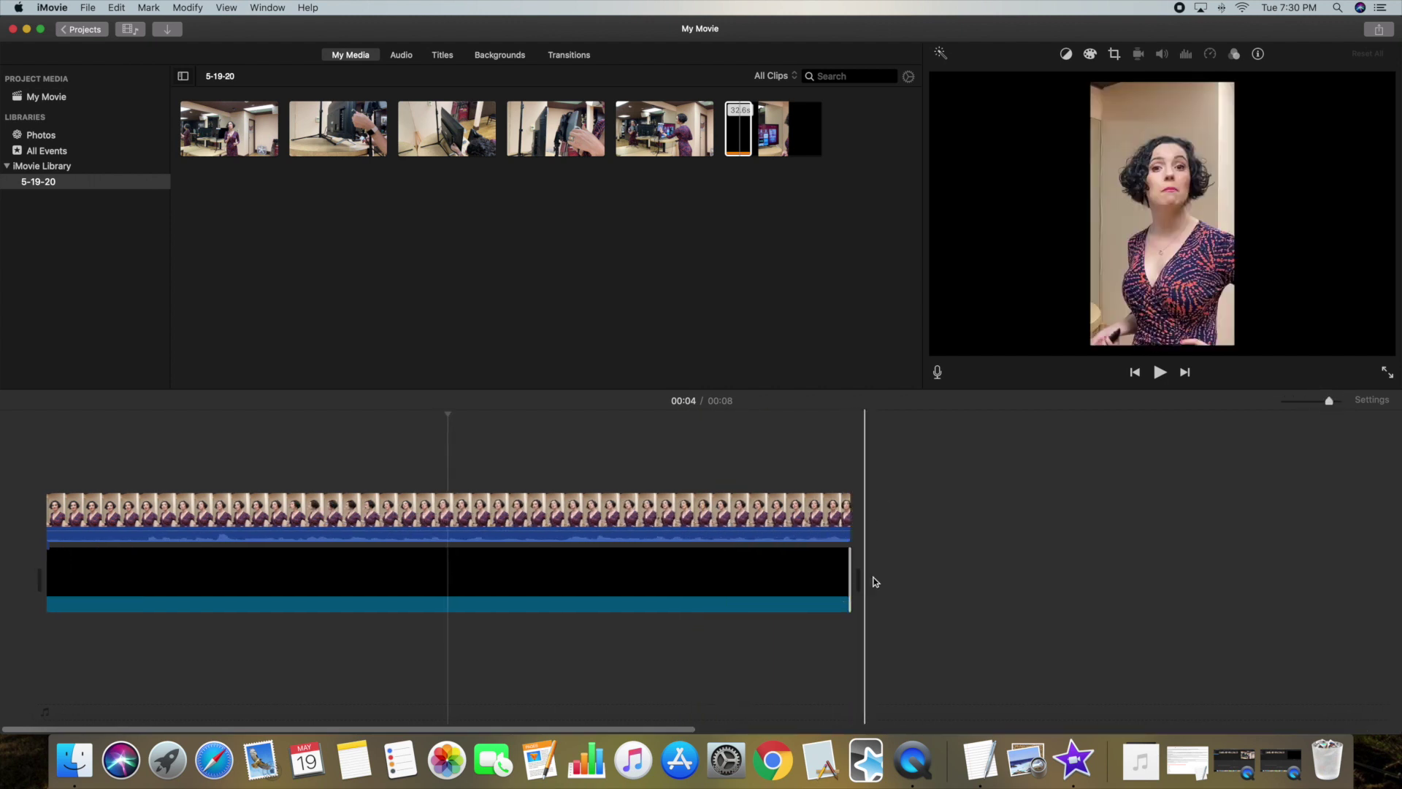
Make the cropped overlay clip a Picture in Picture, enlarged to nearly full frame height in the frame's left part.
left_click(109, 456)
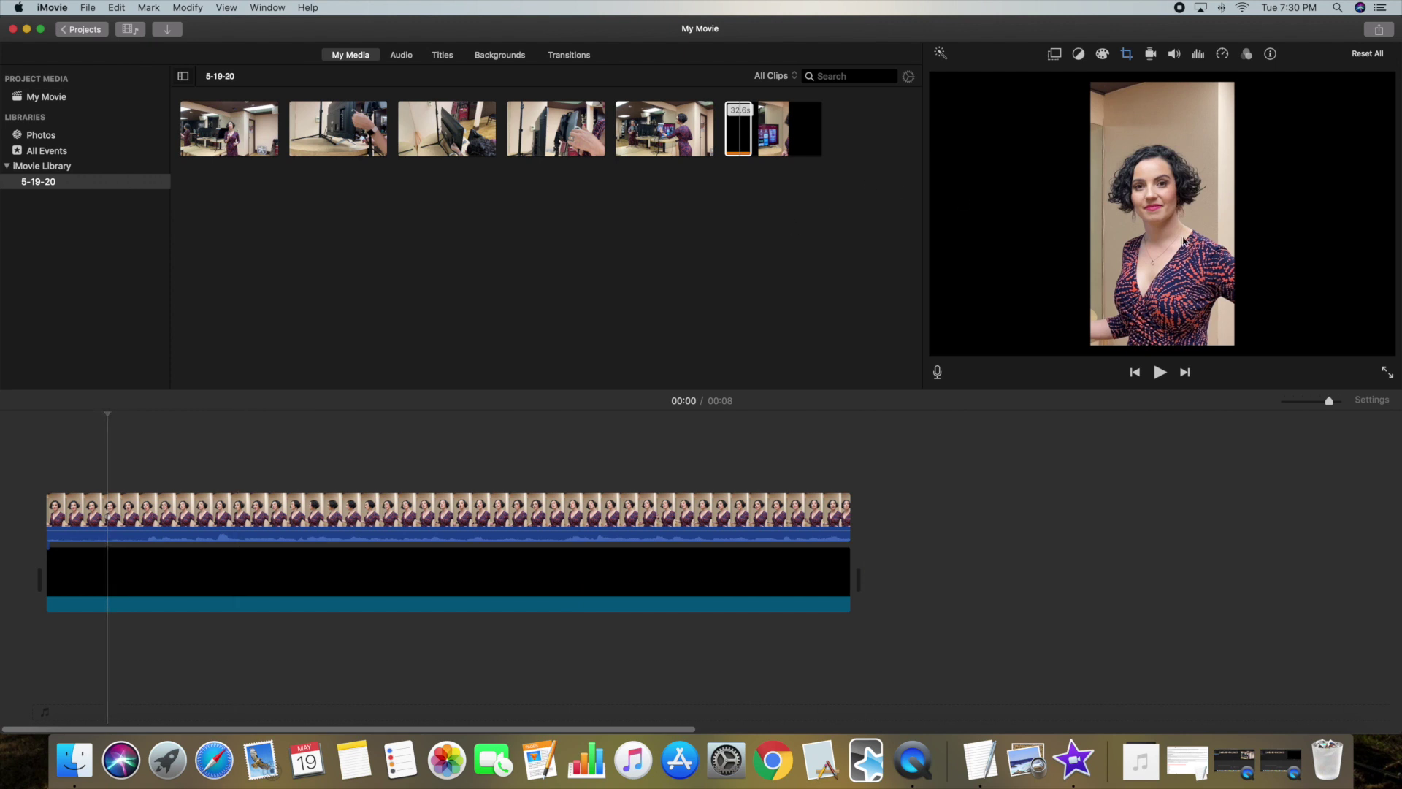
left_click(690, 511)
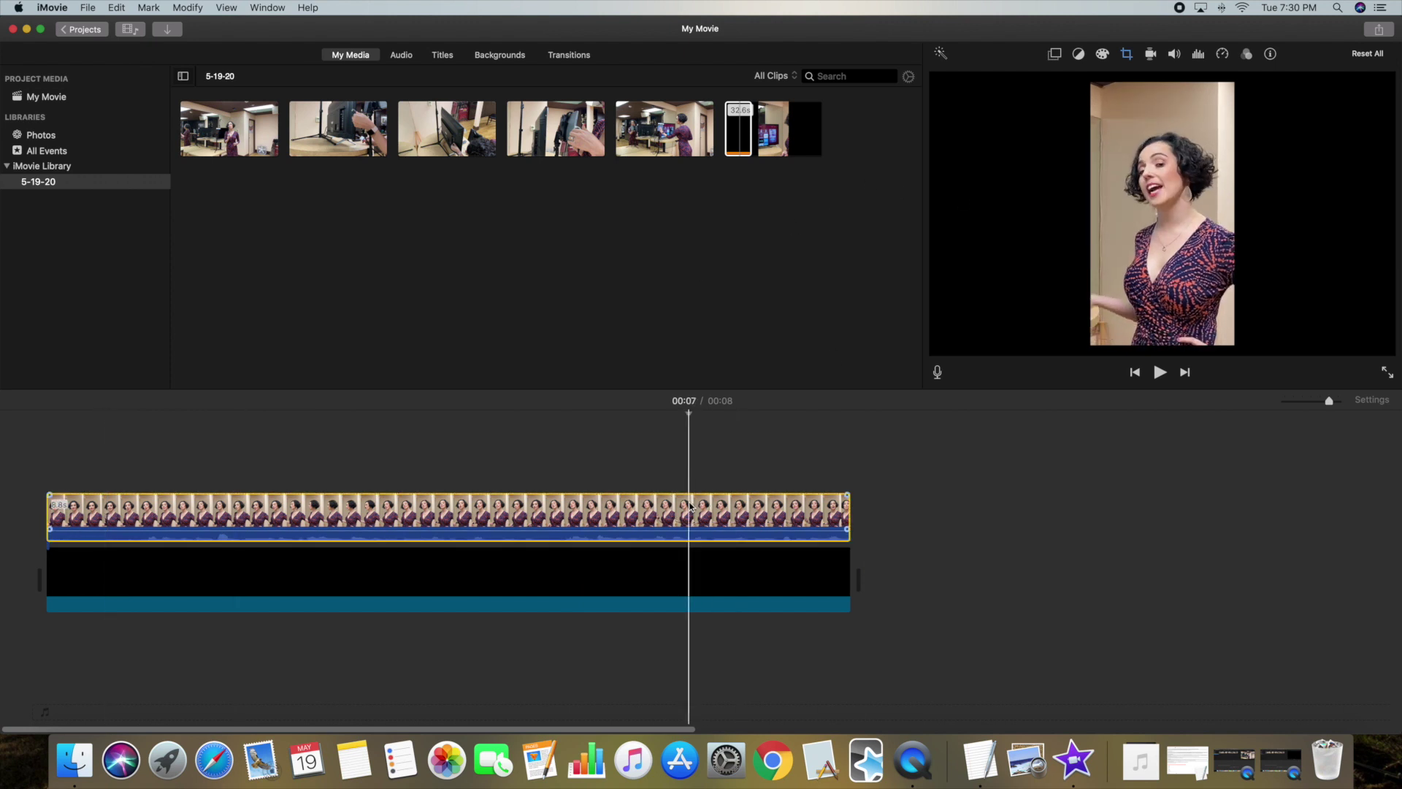
left_click(1126, 57)
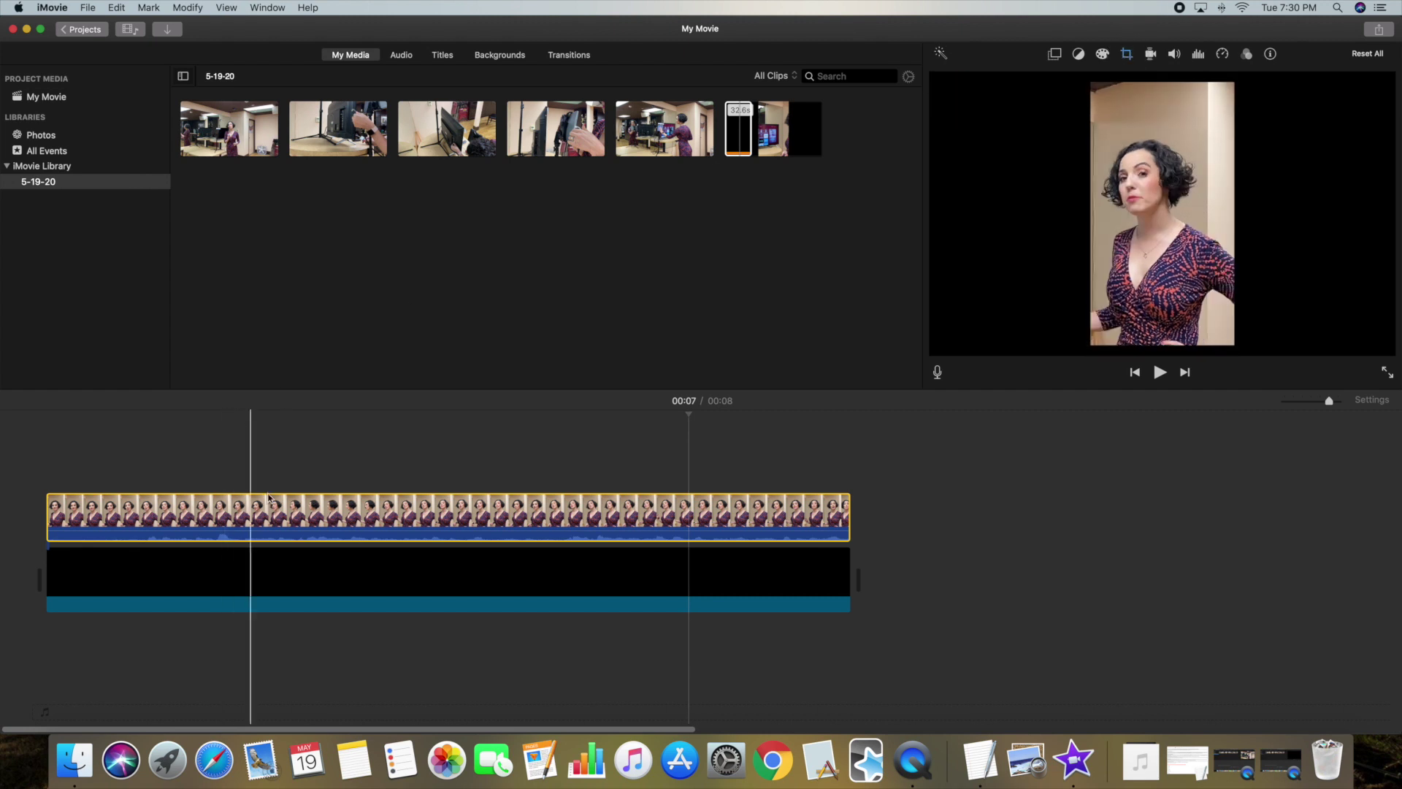
left_click(299, 511)
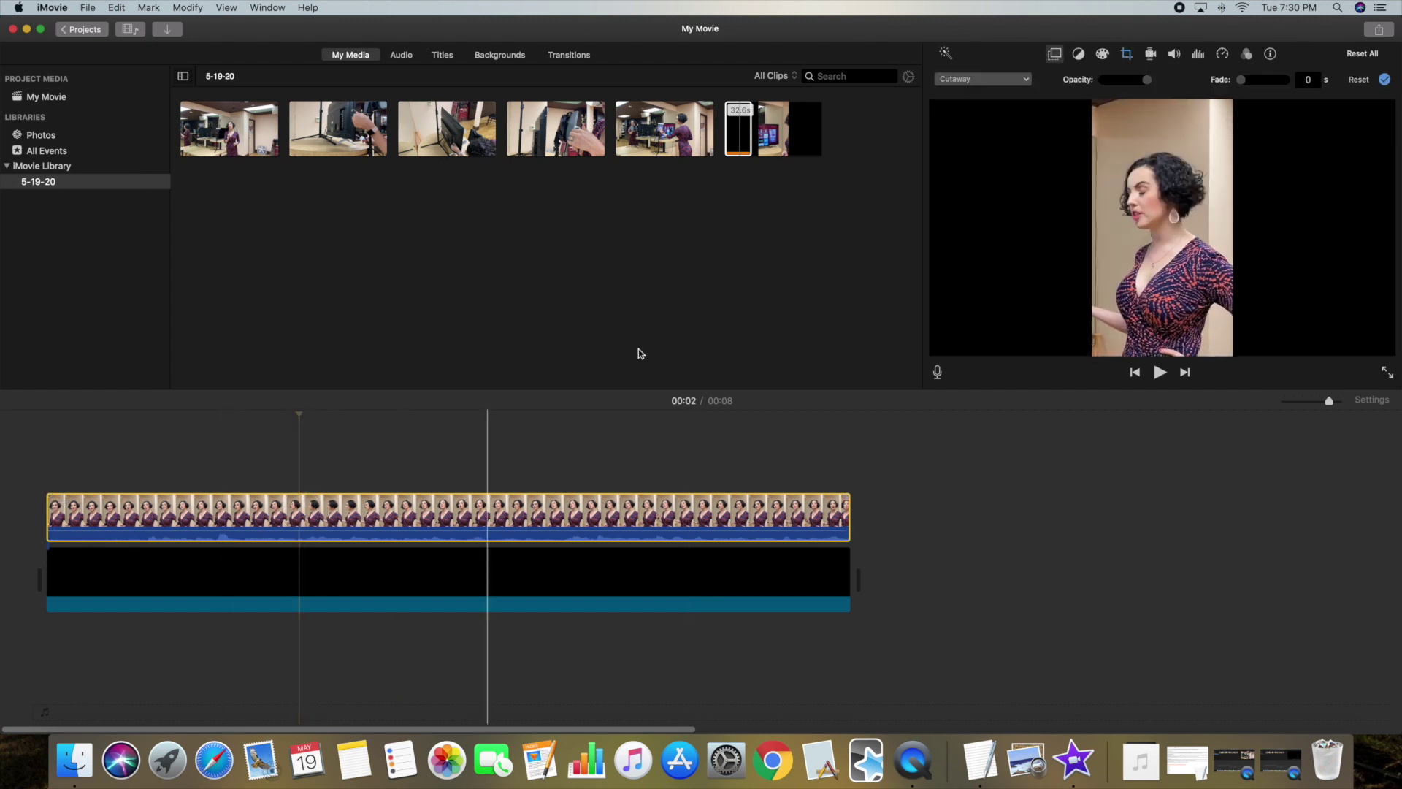
left_click(1018, 79)
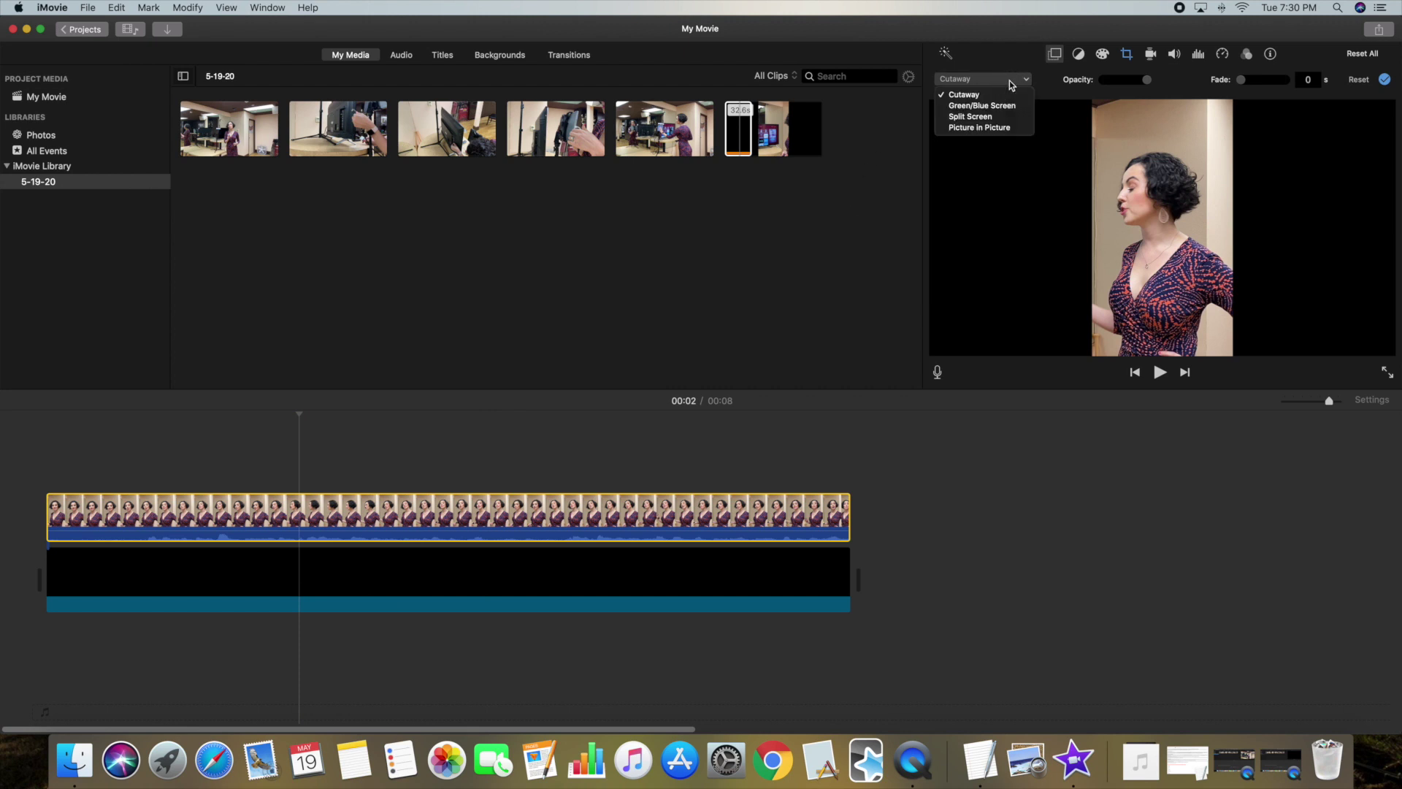
left_click(1006, 128)
left_click_drag(1283, 175, 1070, 250)
mouse_move(1019, 248)
left_mouse_down()
mouse_move(1015, 227)
mouse_move(1059, 228)
mouse_move(1013, 228)
mouse_move(1030, 233)
left_mouse_up()
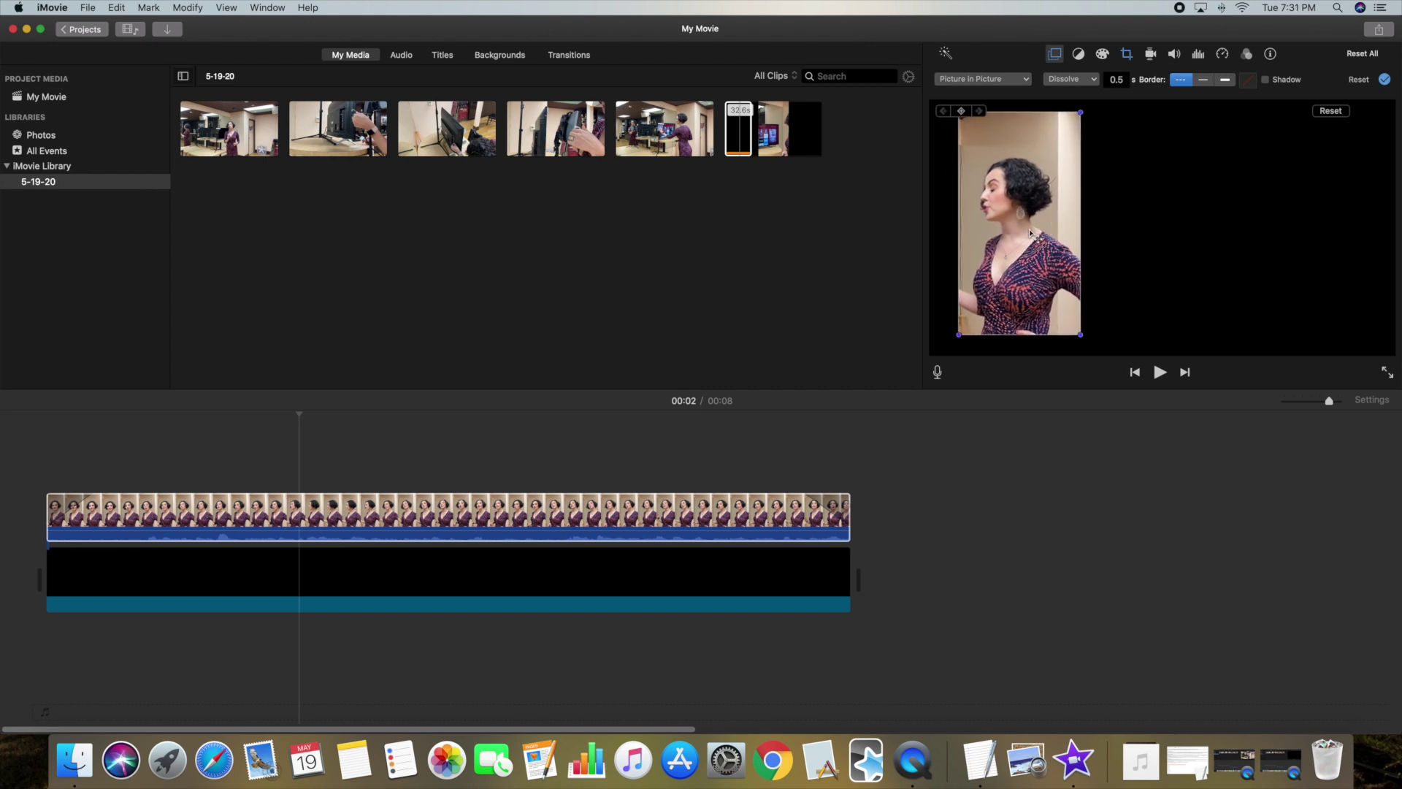
left_click(1384, 80)
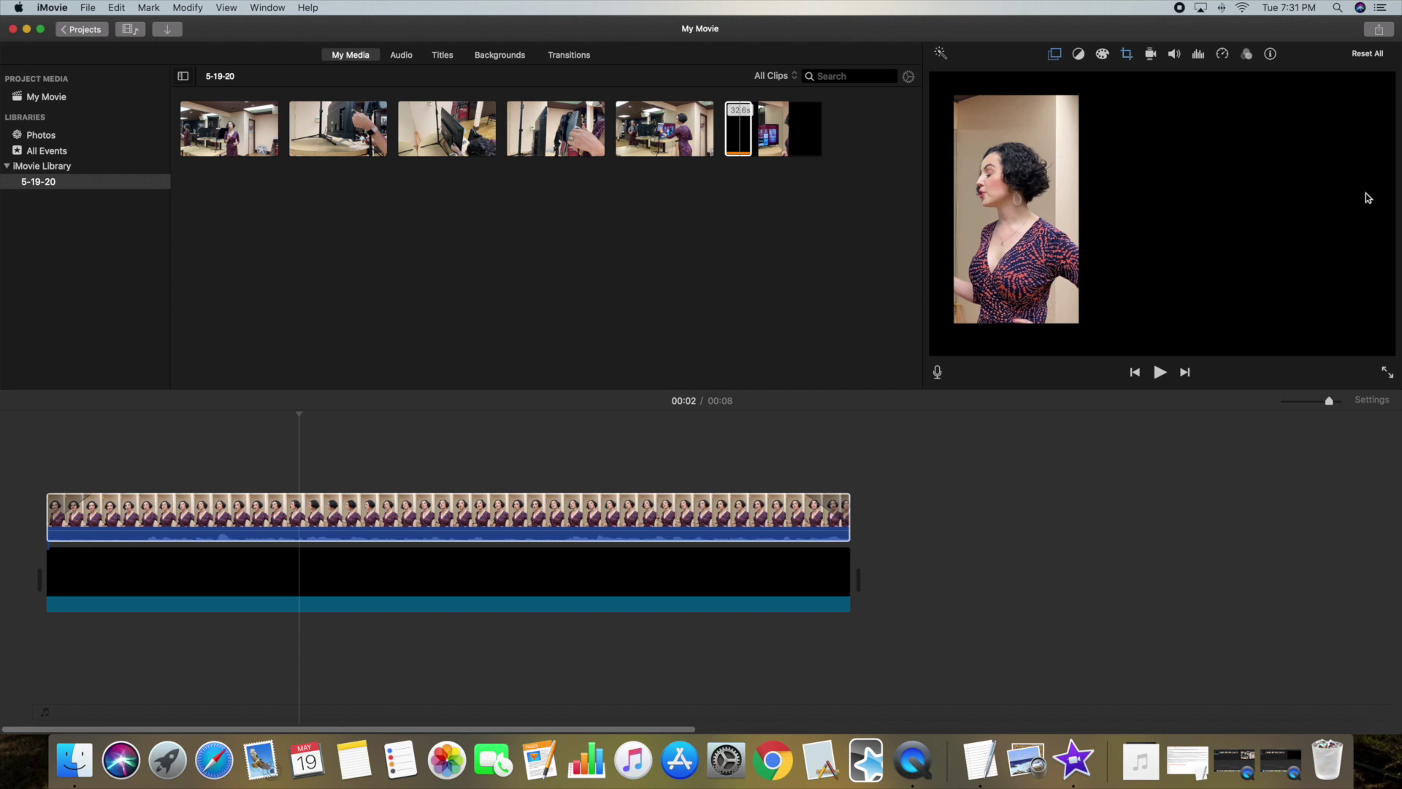
Export the movie as a 1080p high-quality video file named My Movie 4.
left_click(1379, 30)
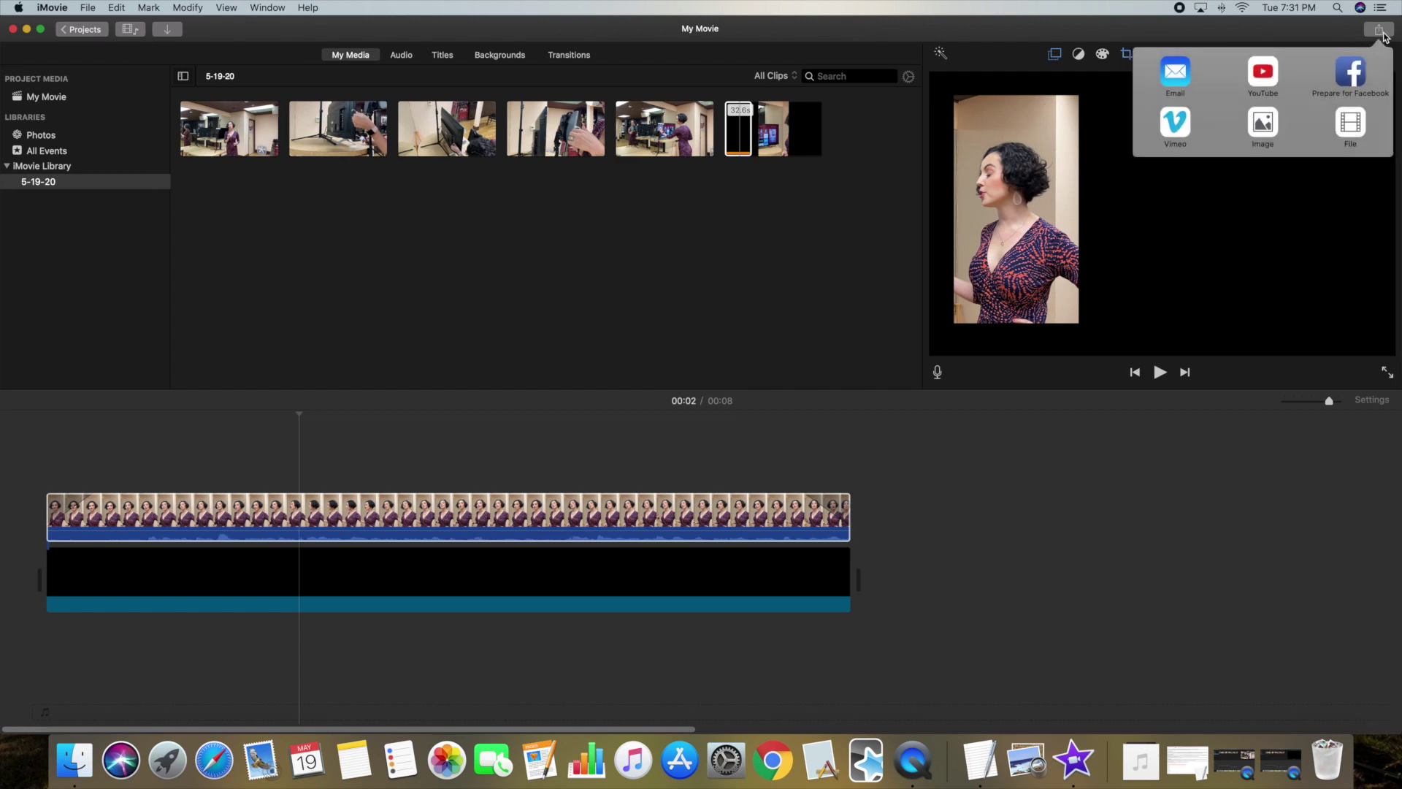
left_click(1351, 124)
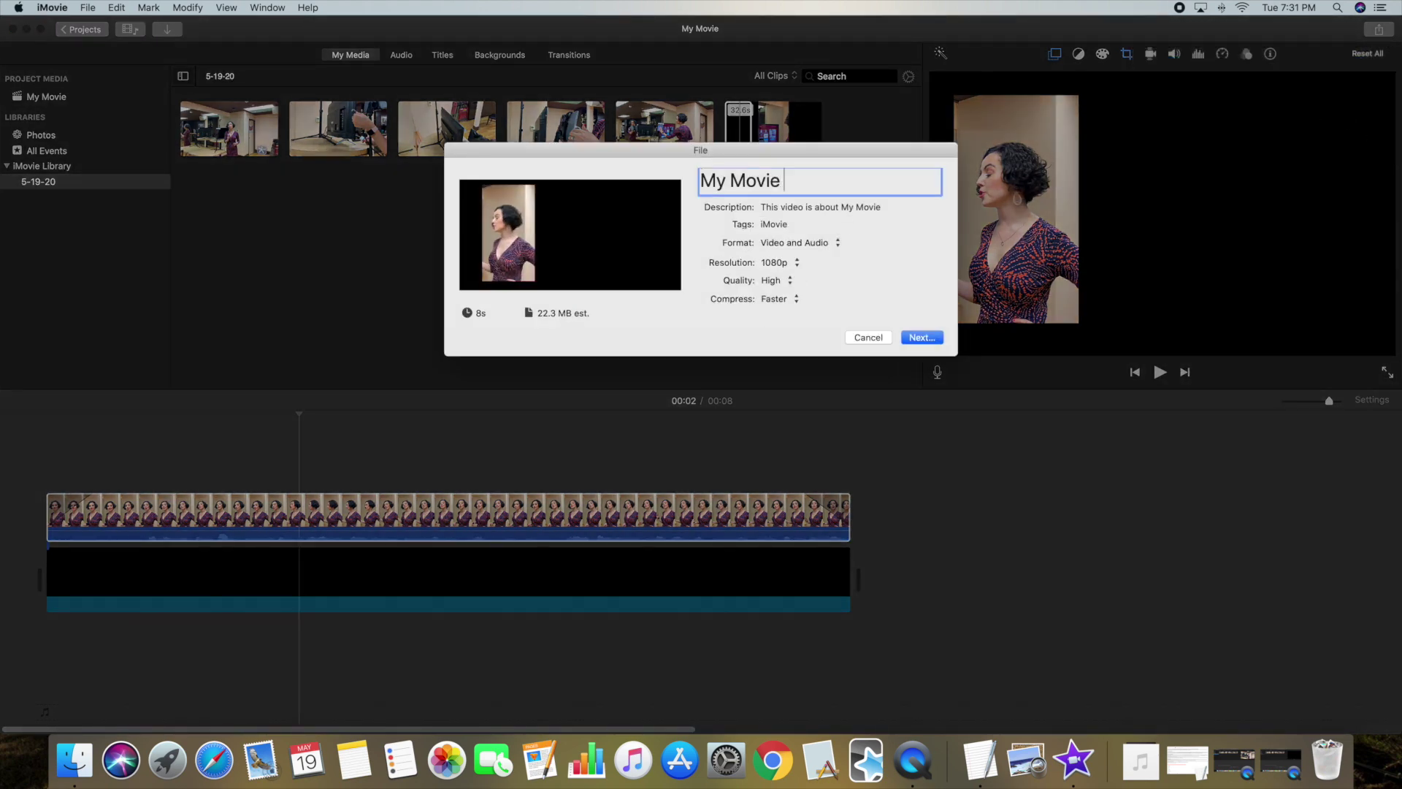
left_click(919, 338)
left_click(779, 230)
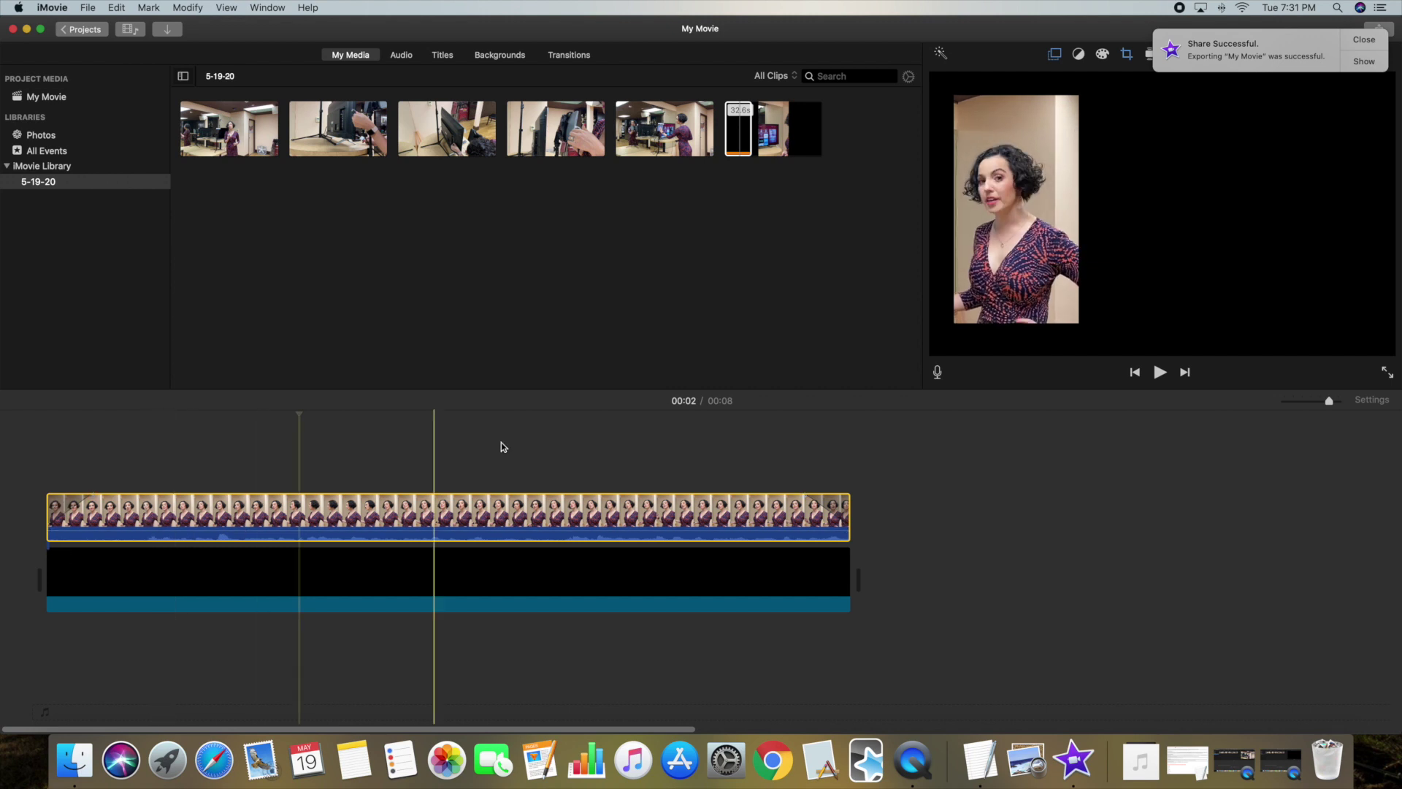
left_click(1364, 40)
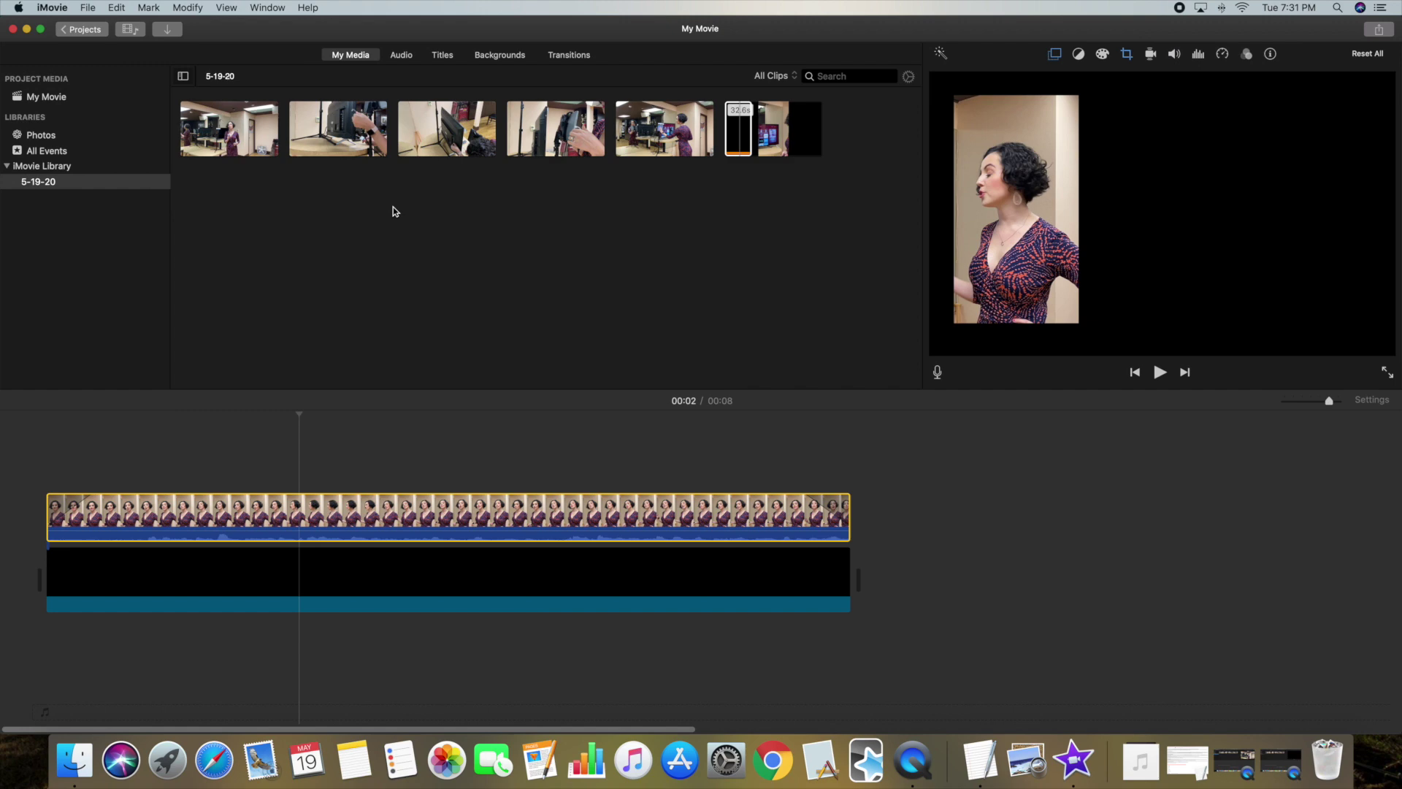
Import My Movie 4.mp4 from the Movies folder into the 5-19-20 event.
left_click(164, 32)
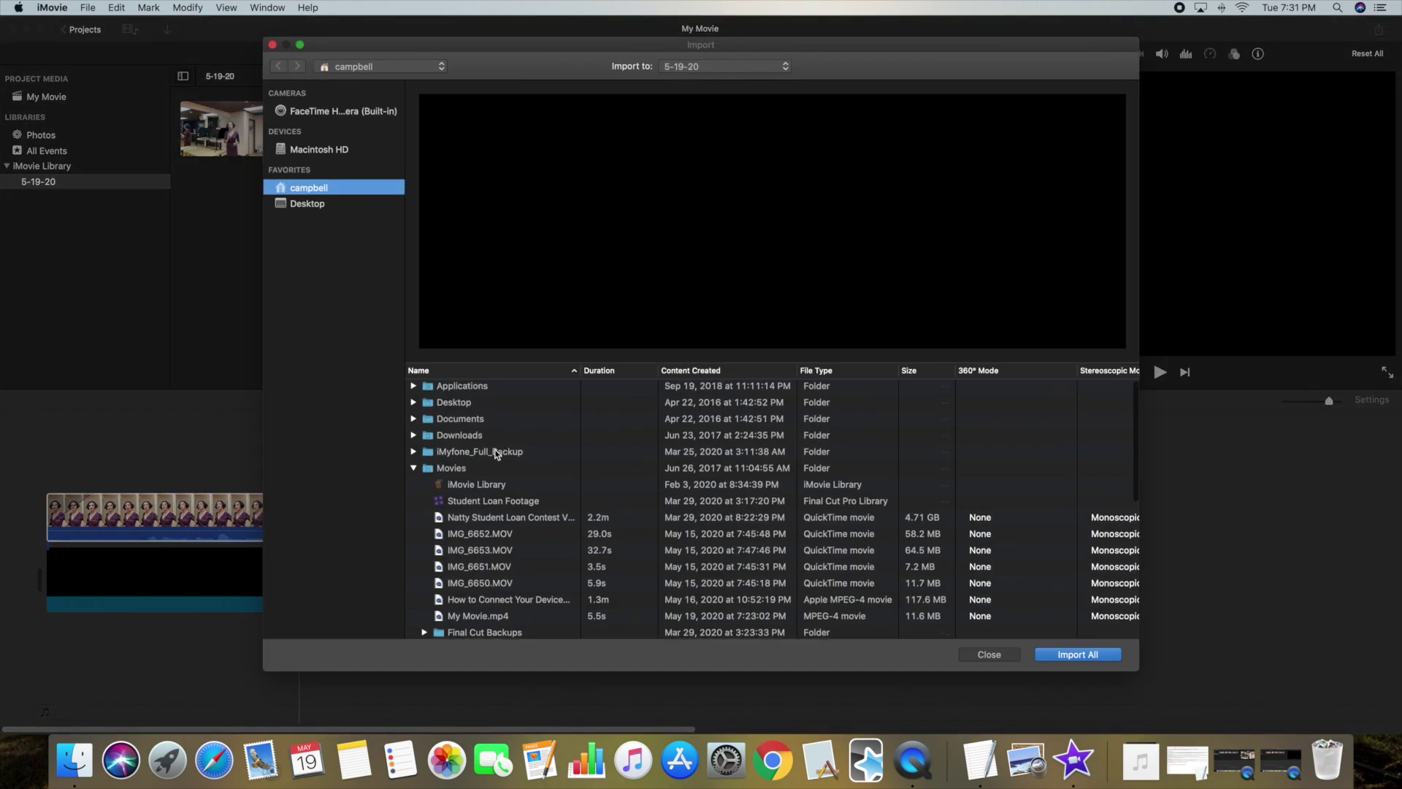
scroll(489, 453, "down", 5)
scroll(495, 454, "down", 2)
left_click(493, 501)
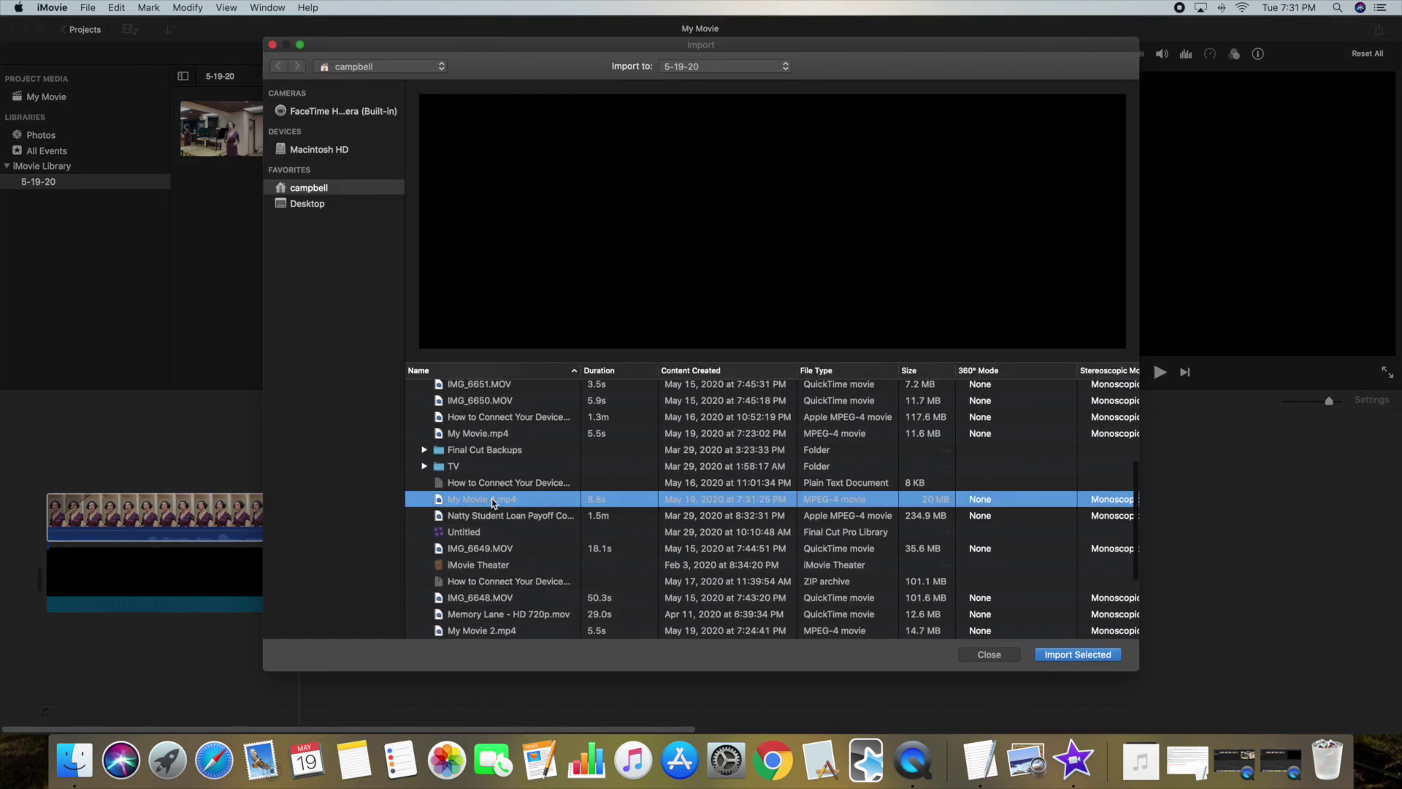
left_click(1074, 655)
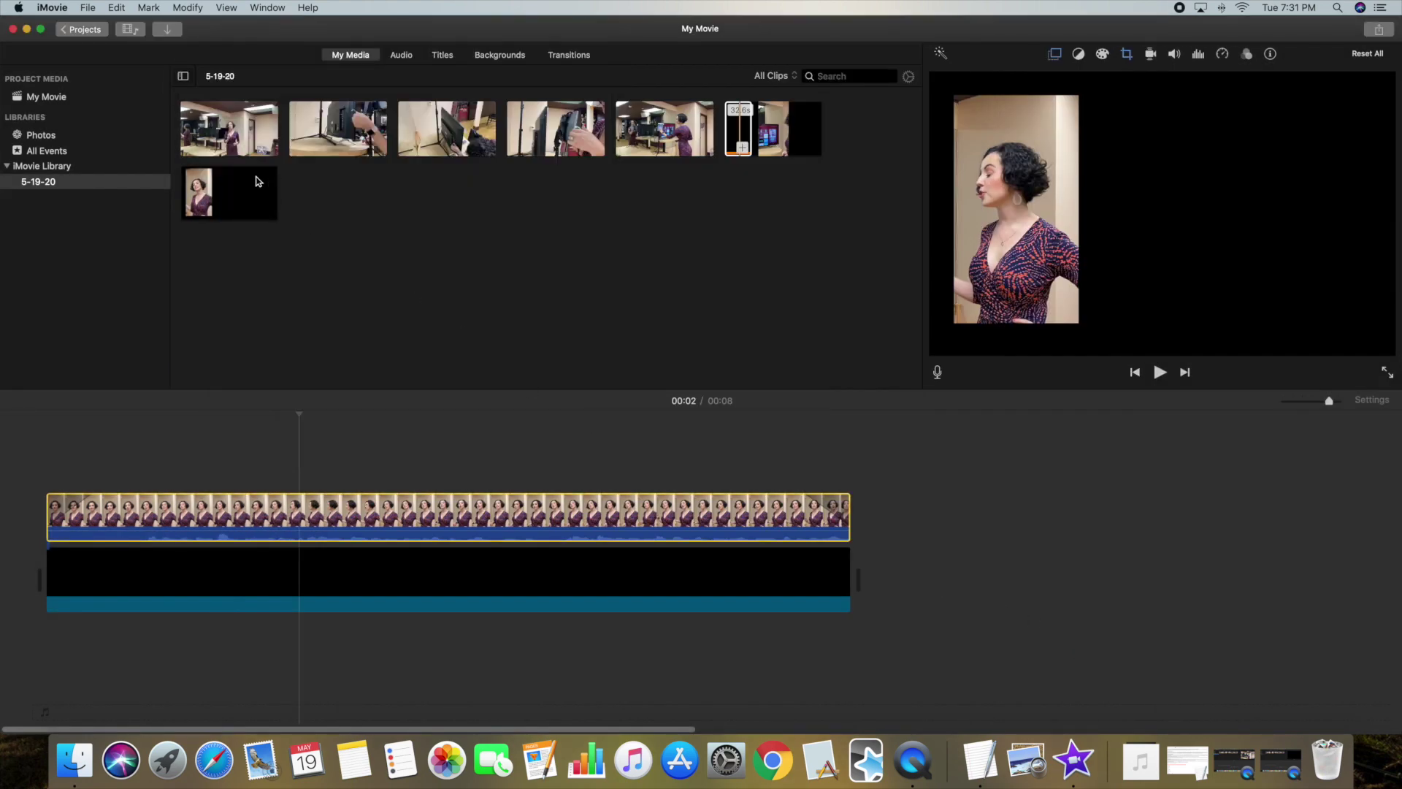
Delete both clips from the timeline and put the imported single-strip clip there as the base clip.
left_click(410, 459)
left_click_drag(572, 639, 517, 456)
key("Delete")
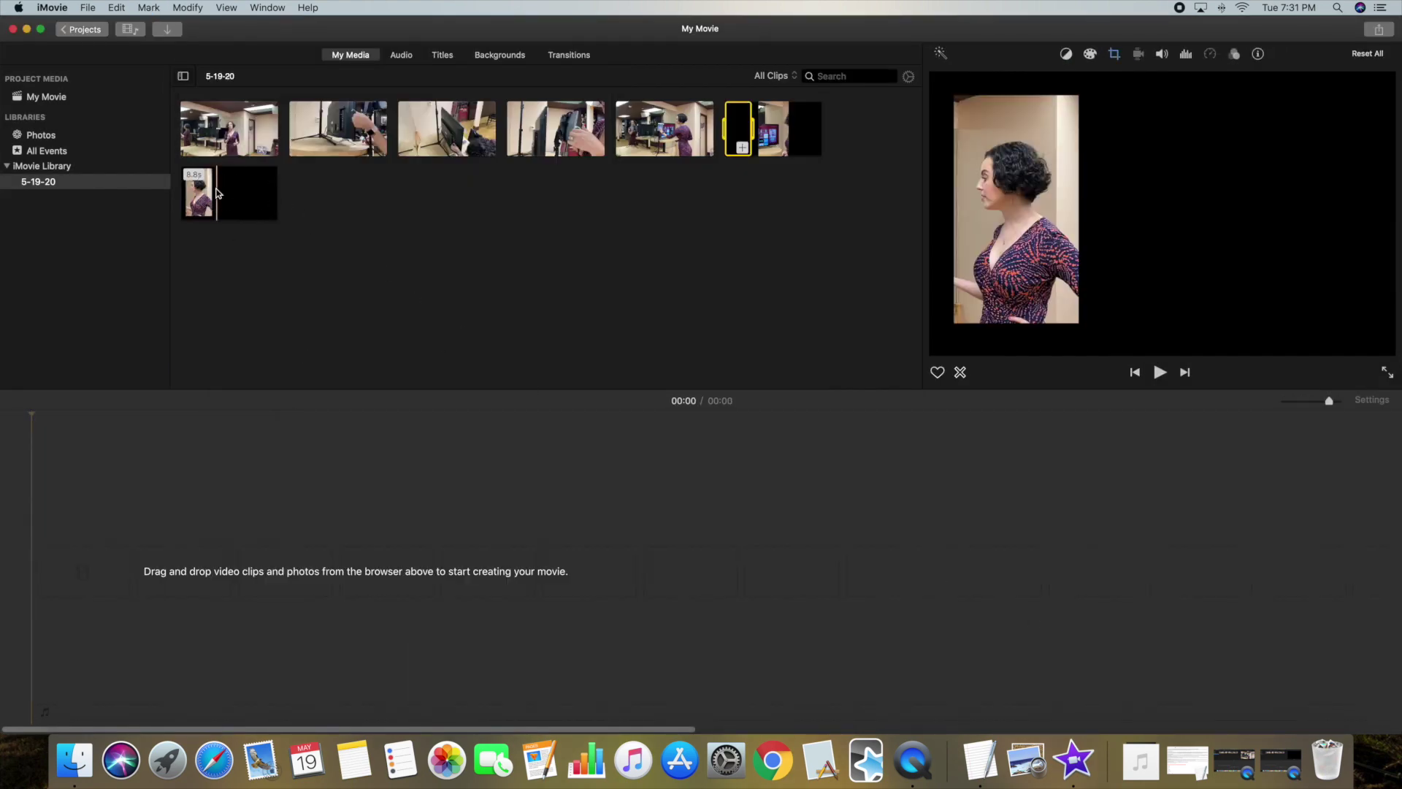
left_click_drag(219, 189, 90, 566)
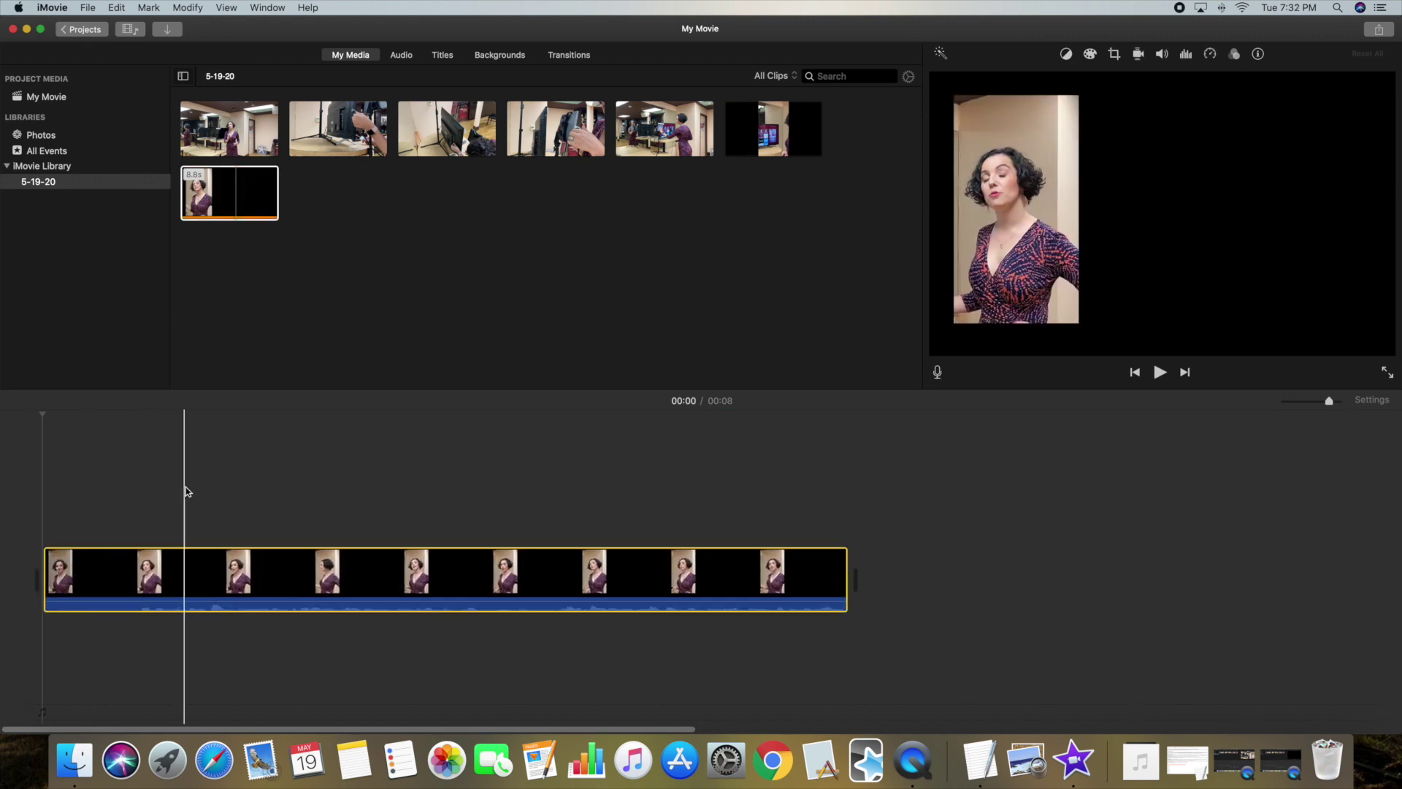
Select a later part of the last camera clip and crop it to a narrow vertical strip around the standing woman.
left_click(757, 133)
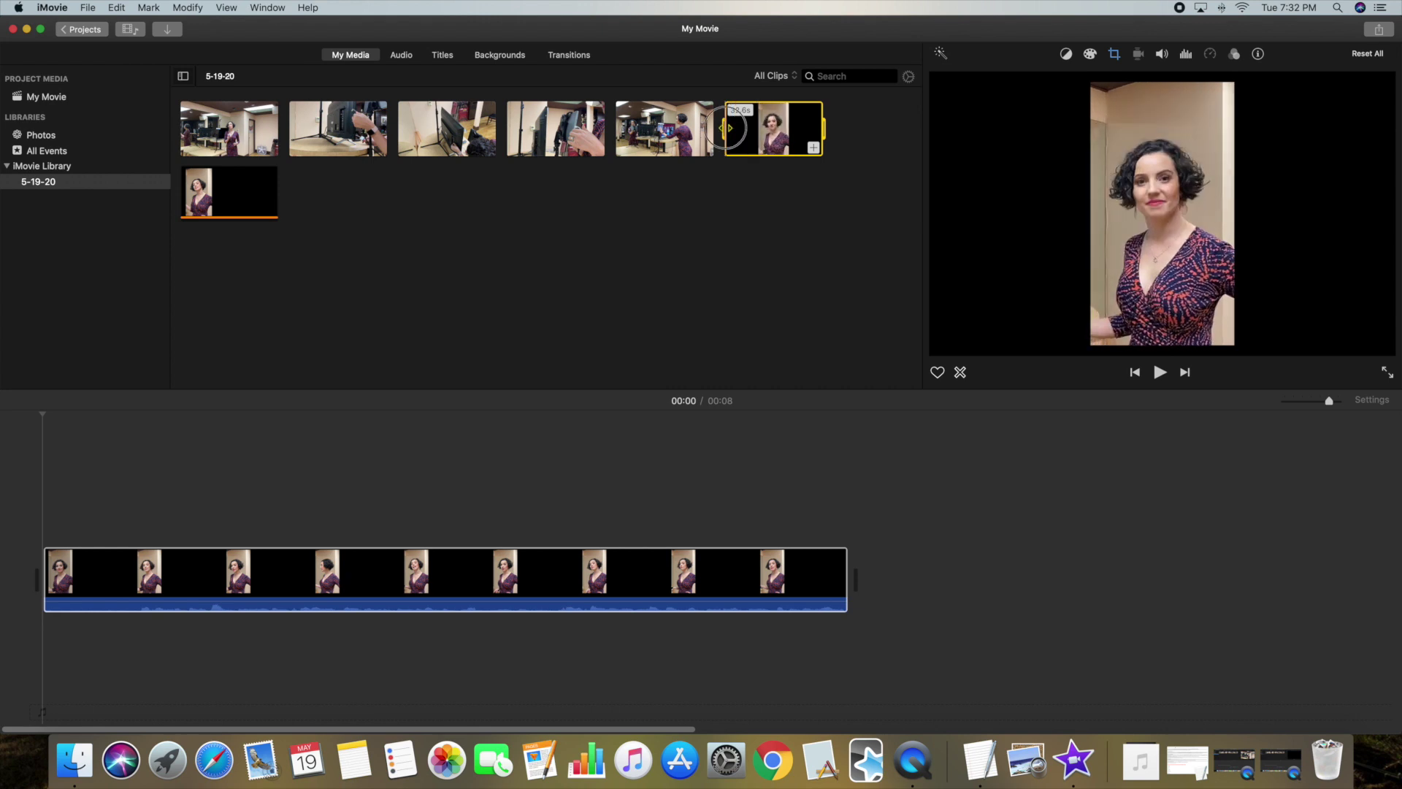
left_click_drag(728, 127, 815, 131)
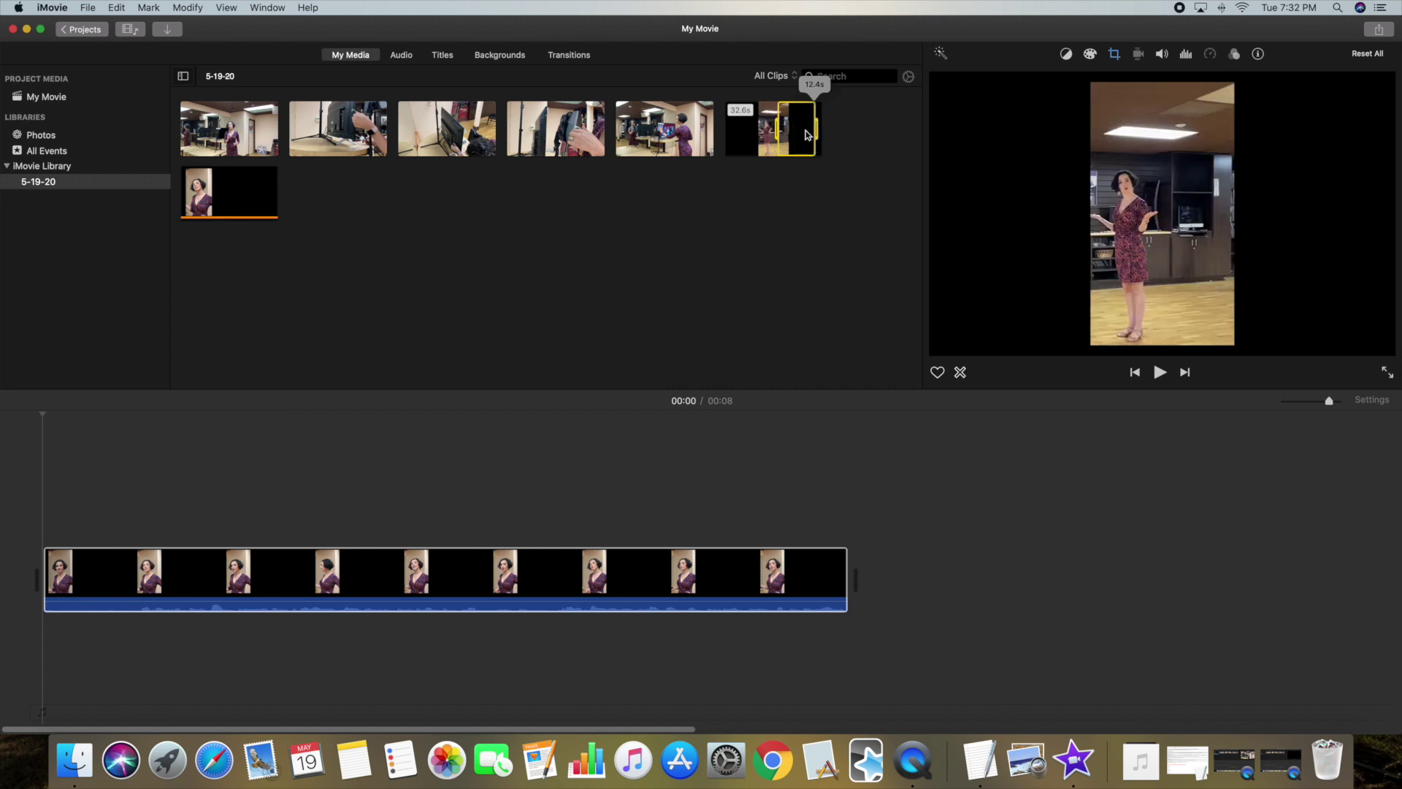
left_click(1114, 54)
left_click(963, 76)
left_click_drag(1284, 202, 1253, 212)
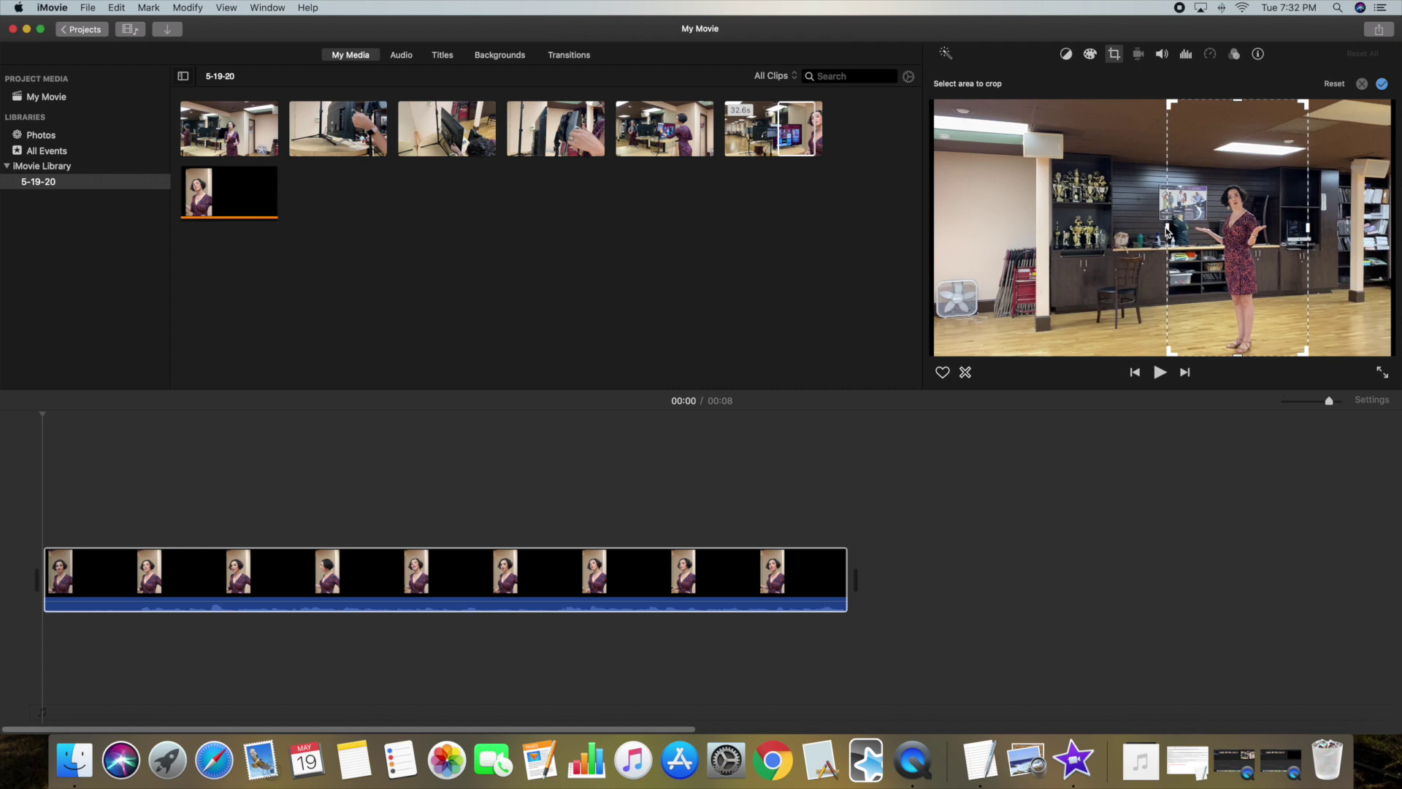
left_click(1382, 84)
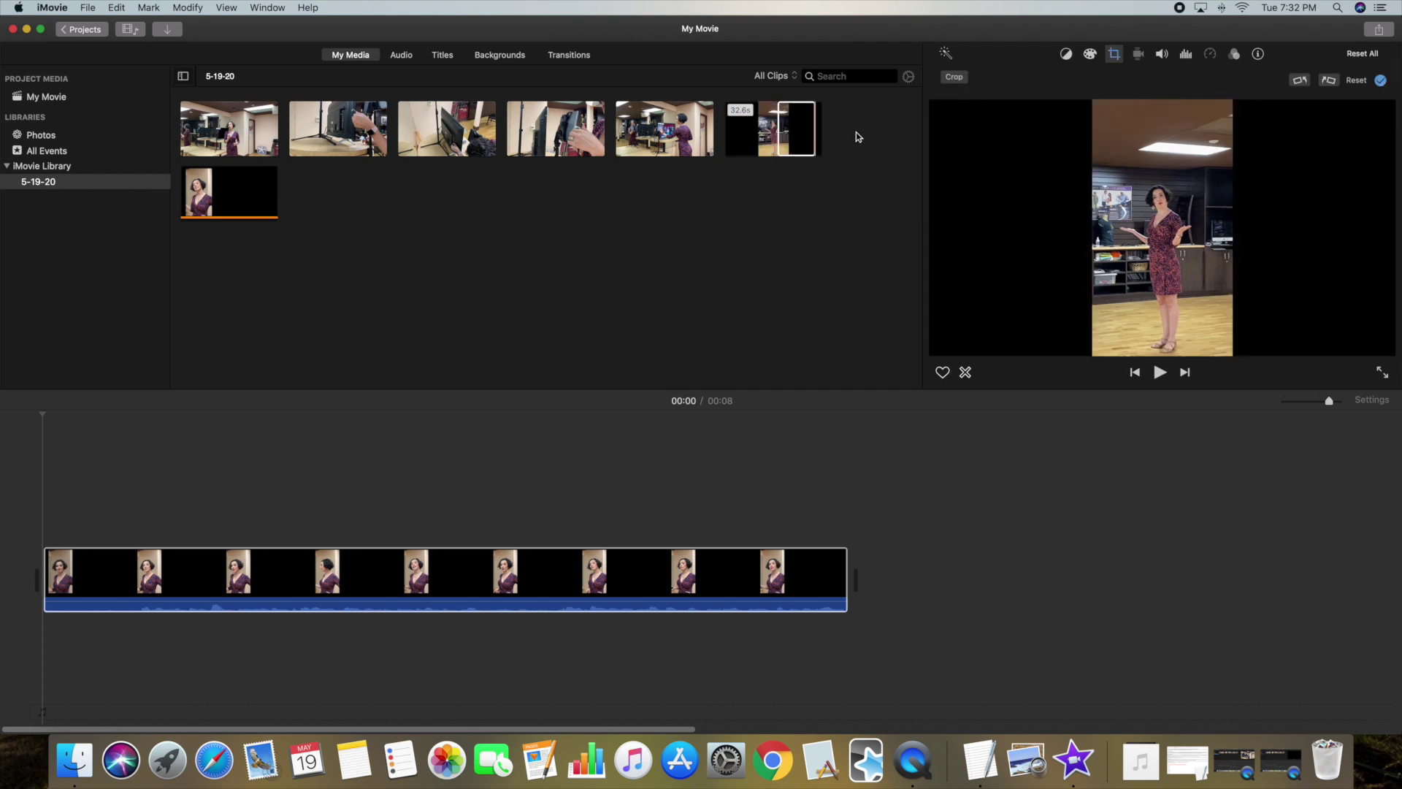
Overlay the newly cropped clip part above the base clip and trim it to span the base clip from start to end.
left_click_drag(815, 131, 46, 500)
left_click(817, 128)
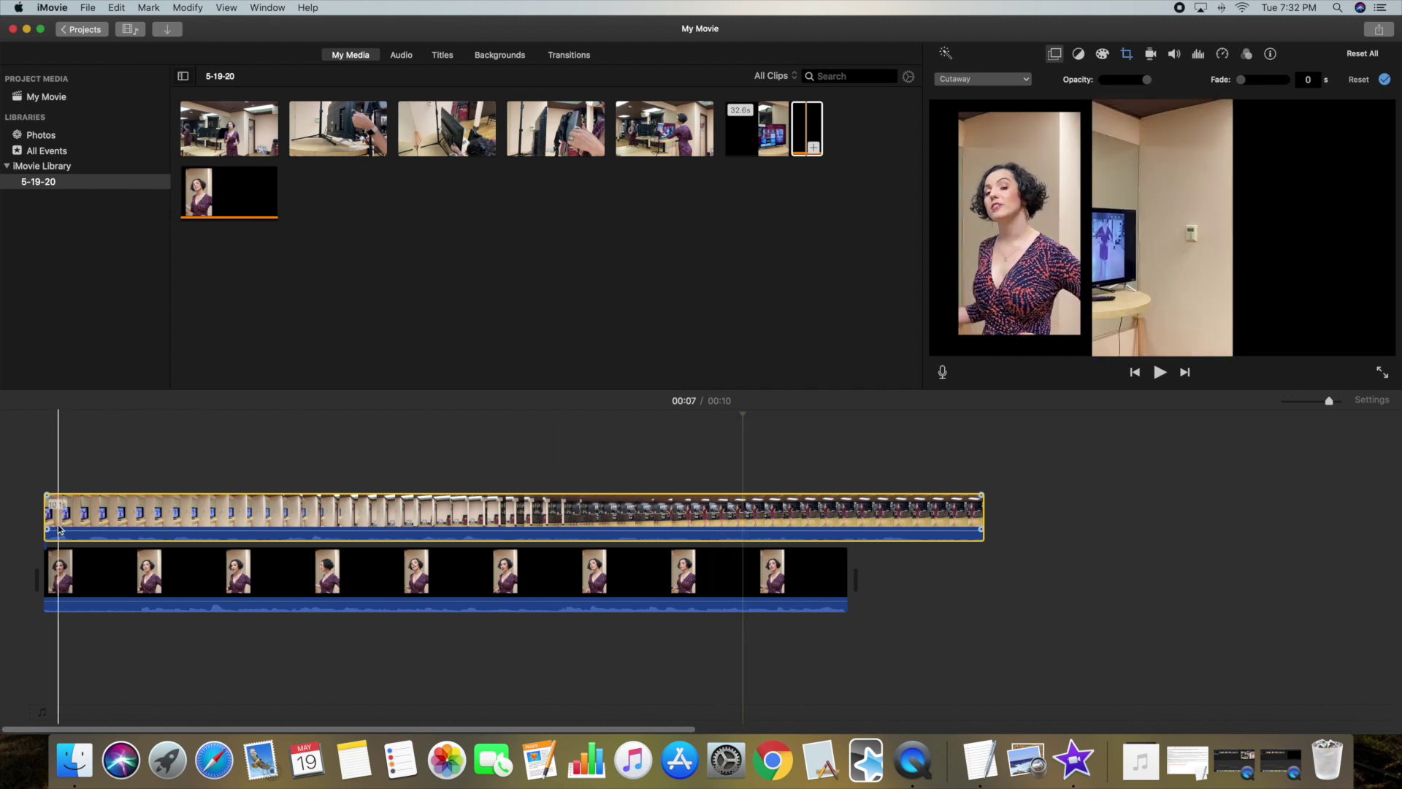
left_click_drag(47, 520, 76, 517)
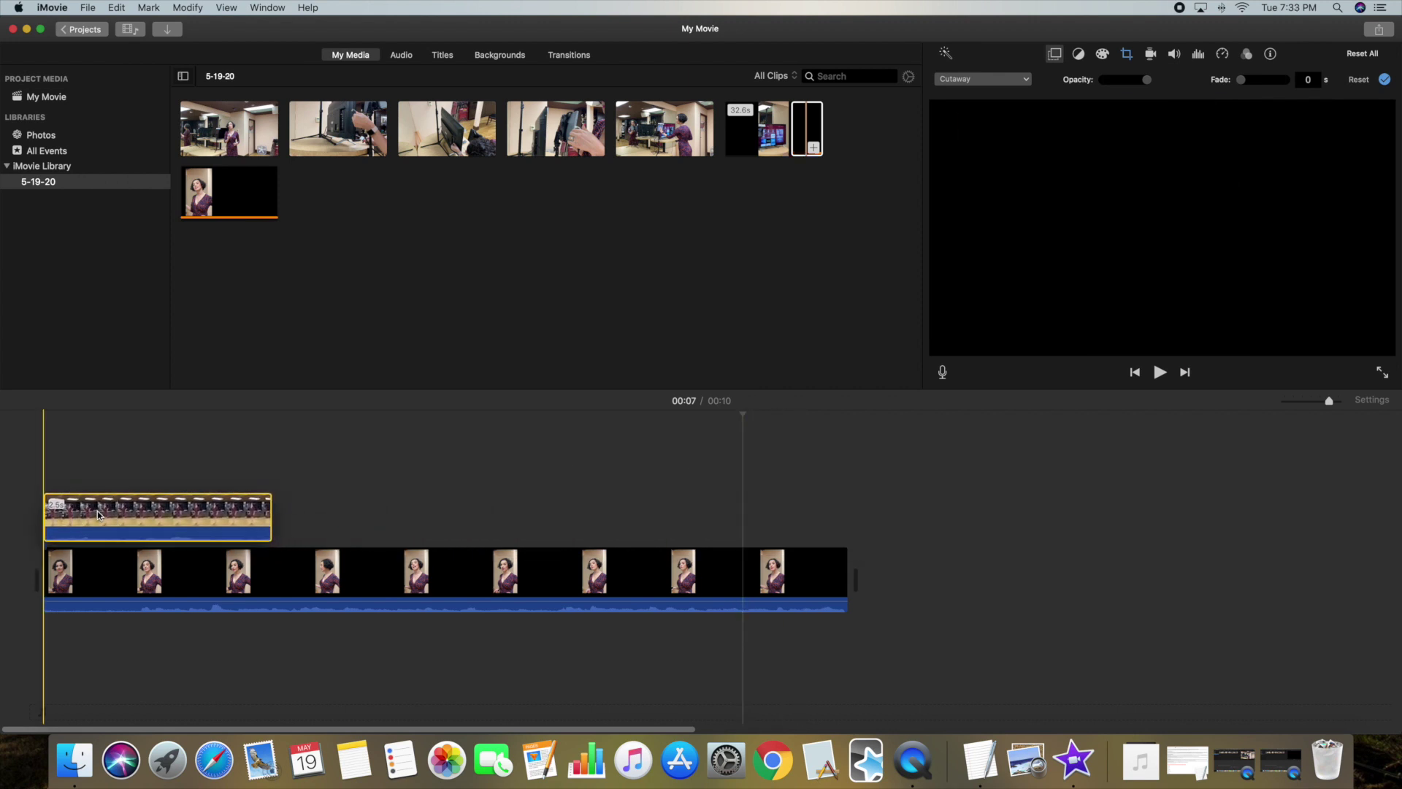
left_click_drag(270, 517, 544, 503)
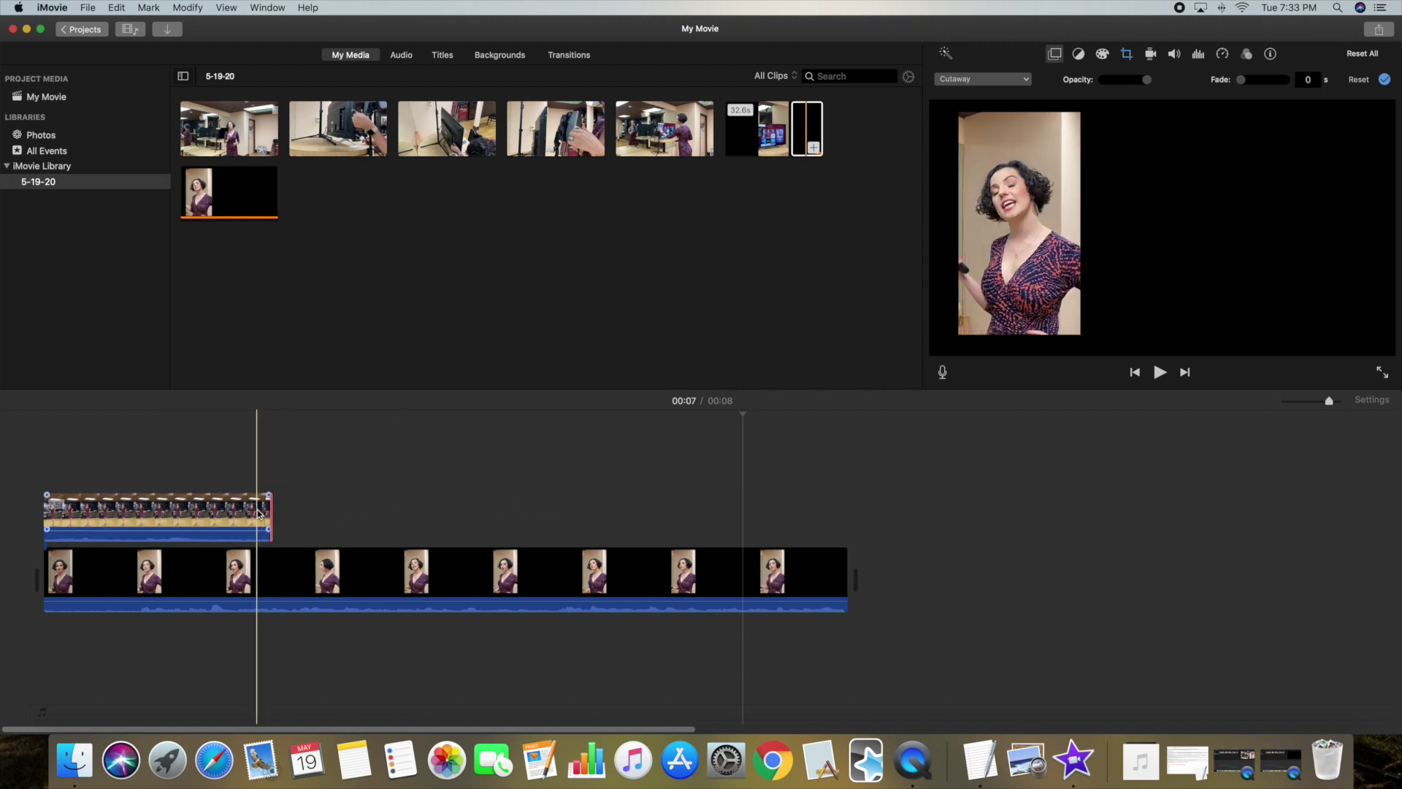
left_click_drag(240, 515, 816, 502)
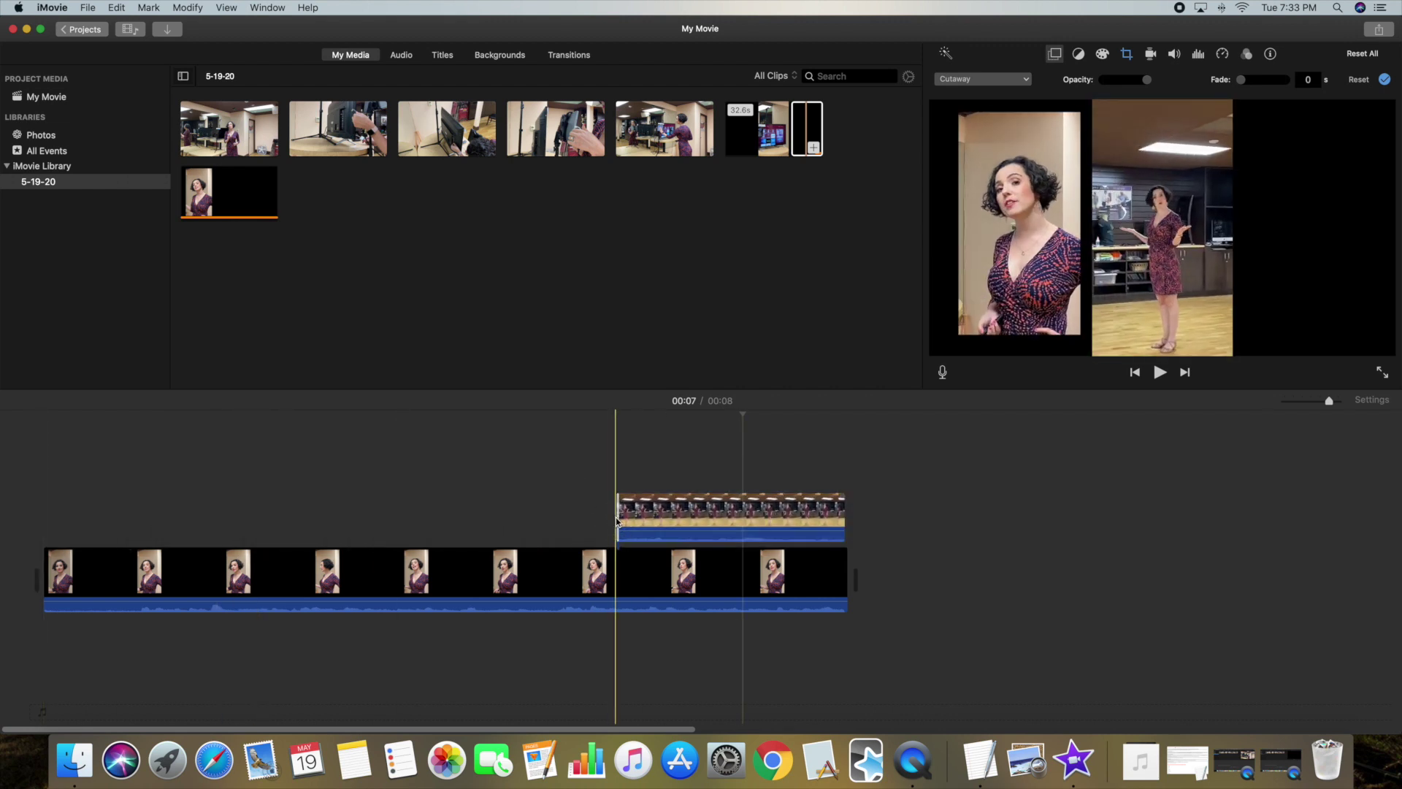
left_click_drag(622, 520, 45, 520)
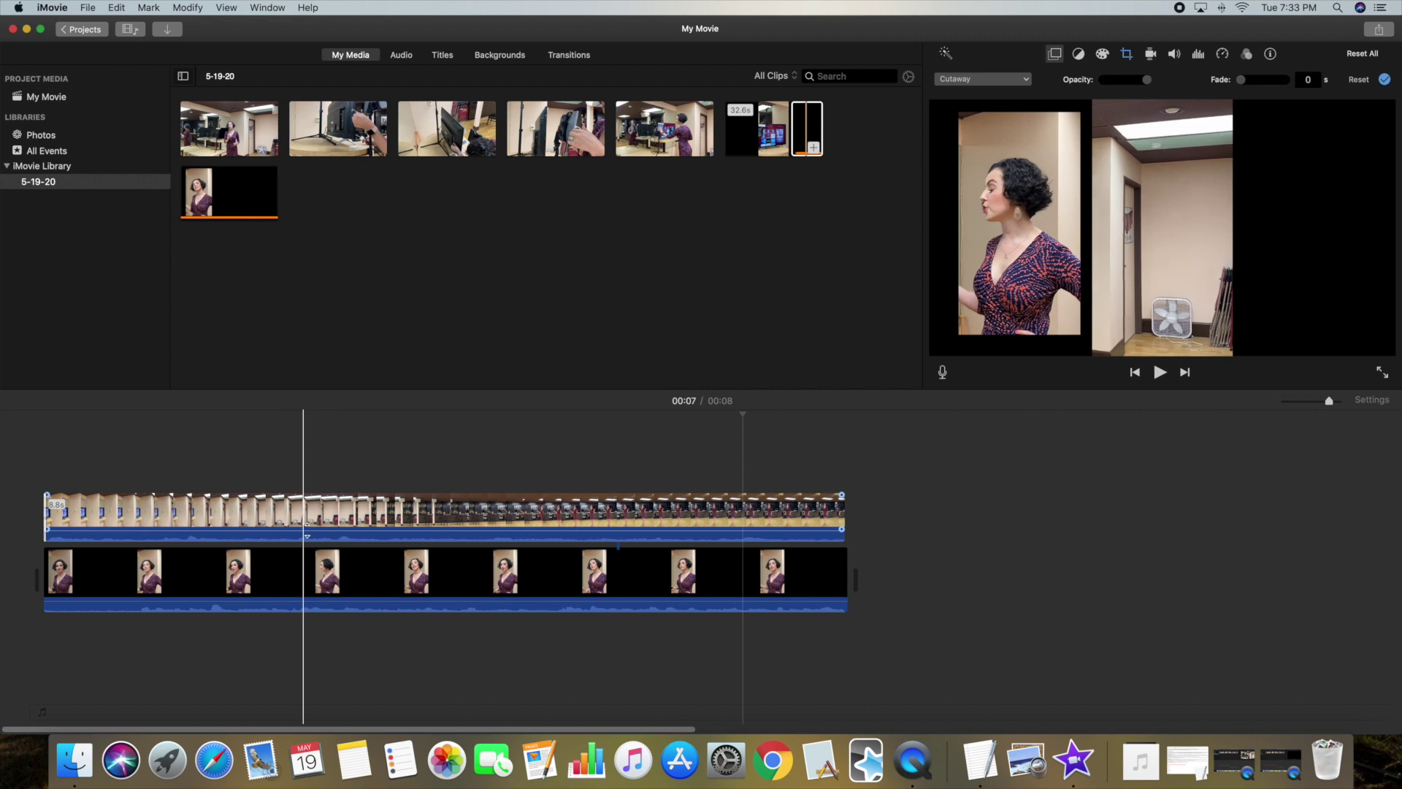
Make the overlay clip a Picture in Picture, sized to match the first strip and placed beside it in the frame's middle.
left_click(363, 513)
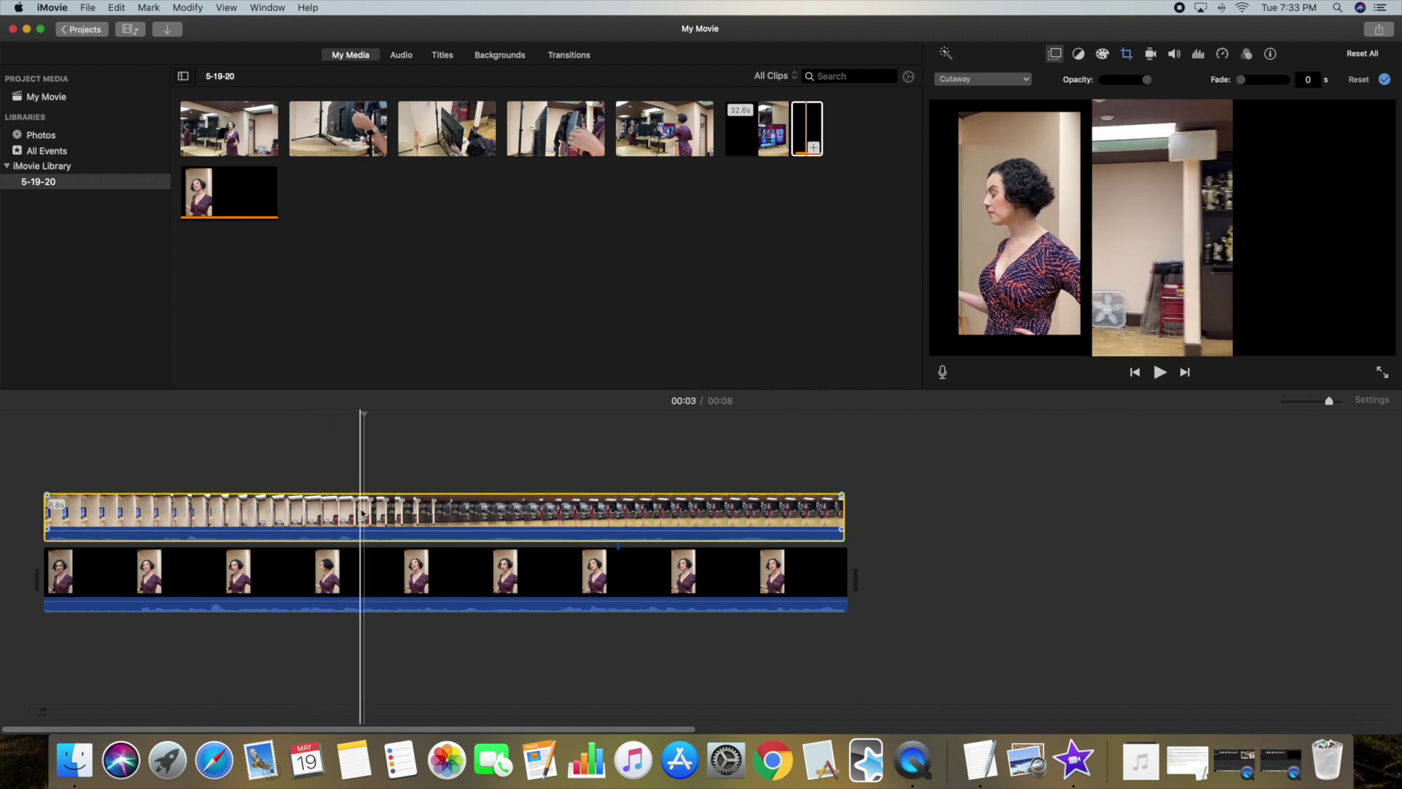
left_click(944, 81)
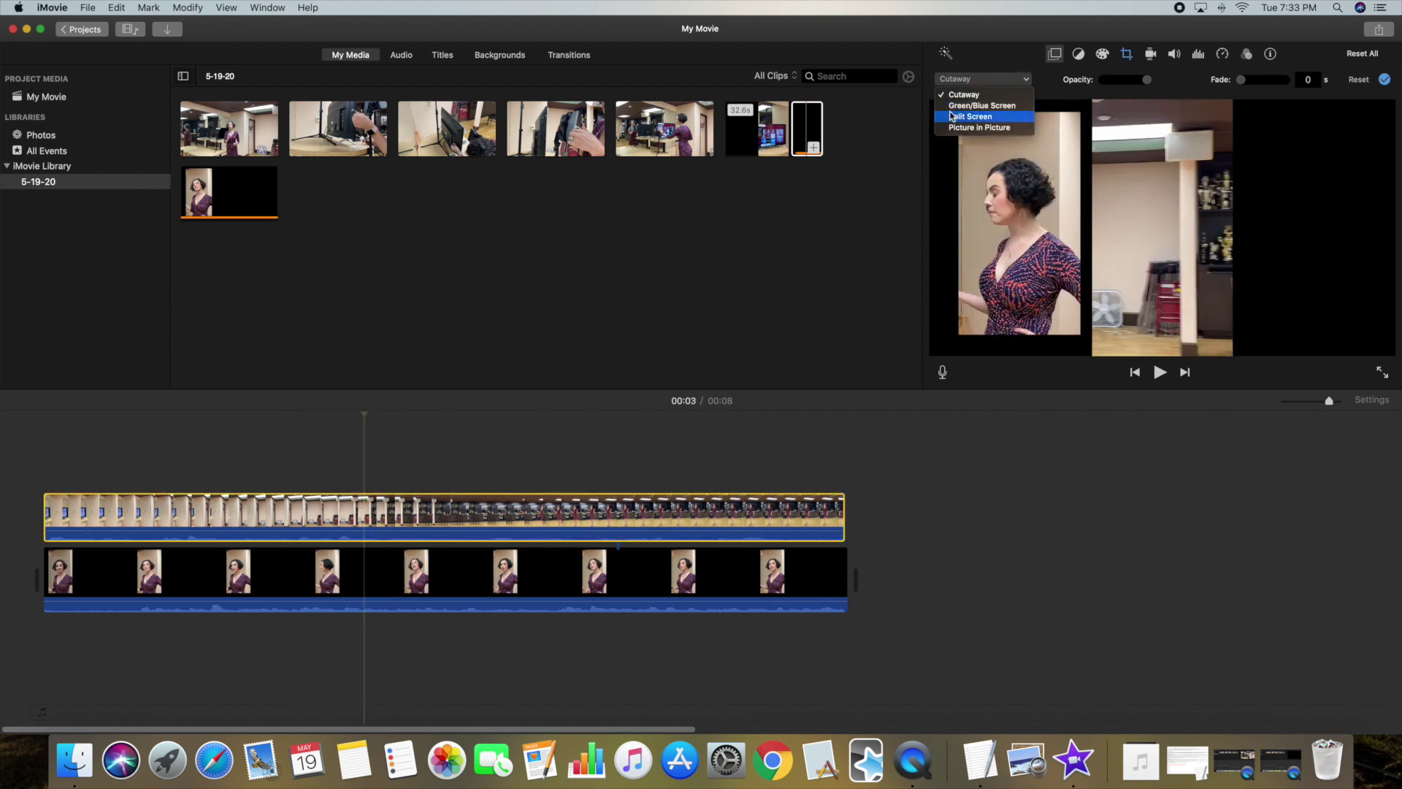
left_click(952, 126)
left_click_drag(1292, 156, 1178, 250)
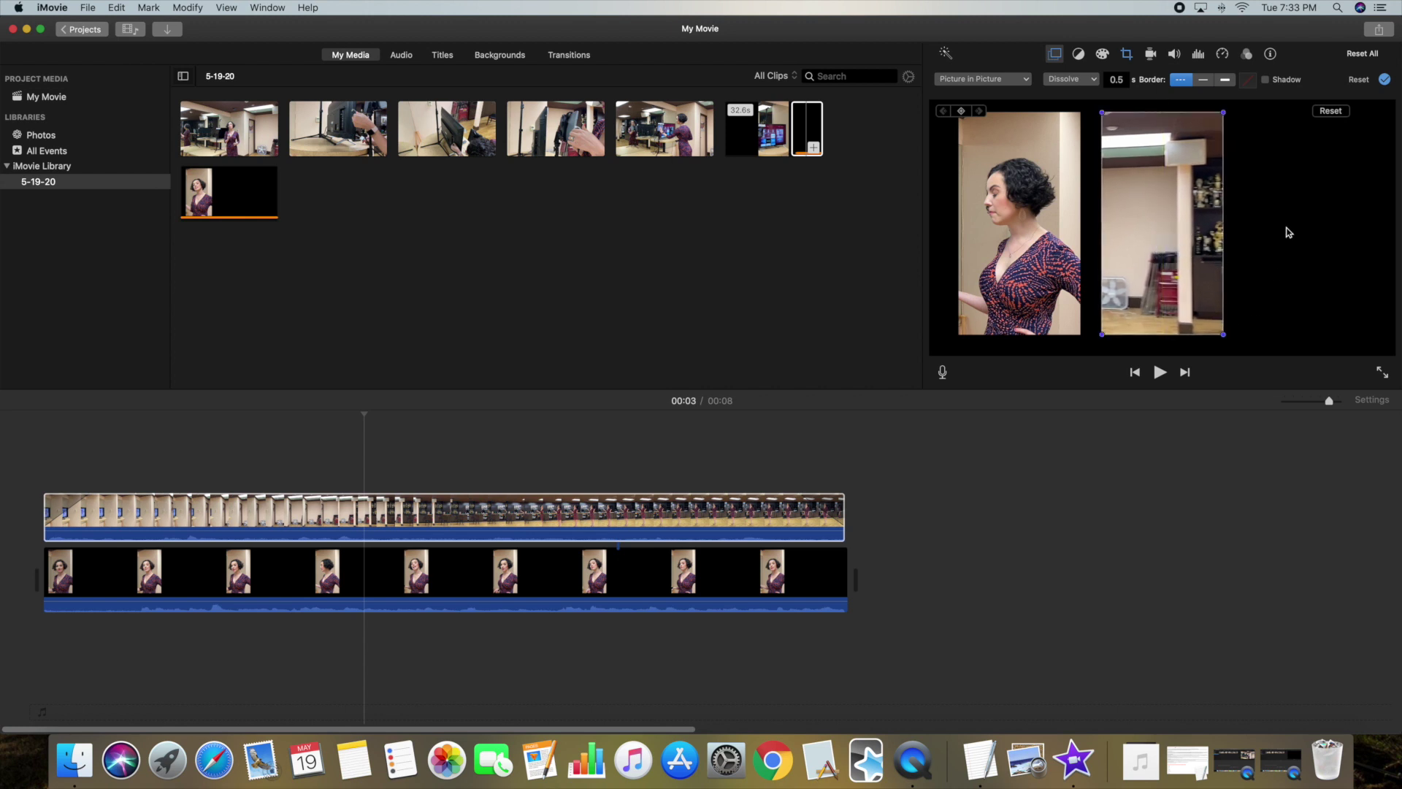
left_click(1290, 158)
left_click(1384, 80)
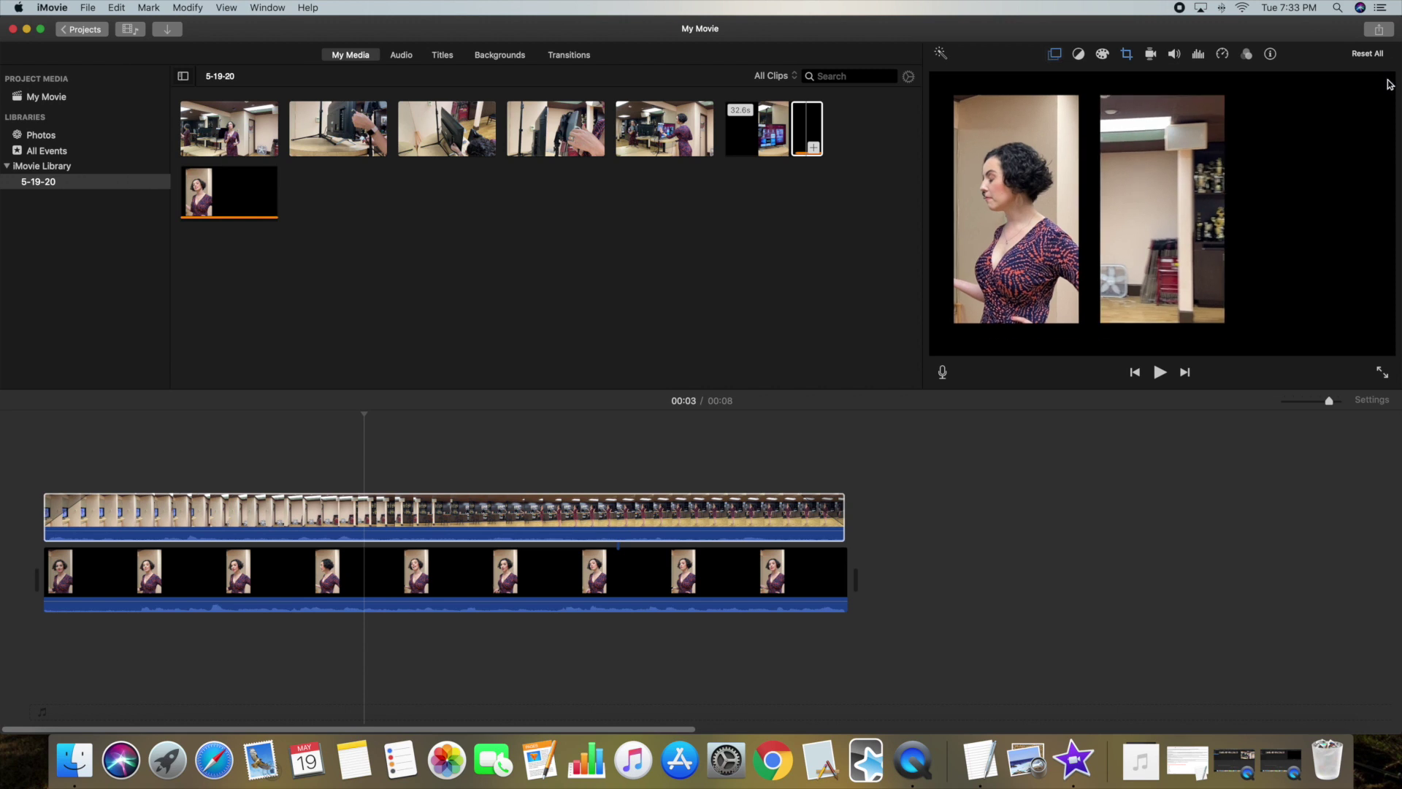
Export the two-strip movie as a 1080p video file named My Movie 5 and delete both clips from the timeline.
left_click(1379, 31)
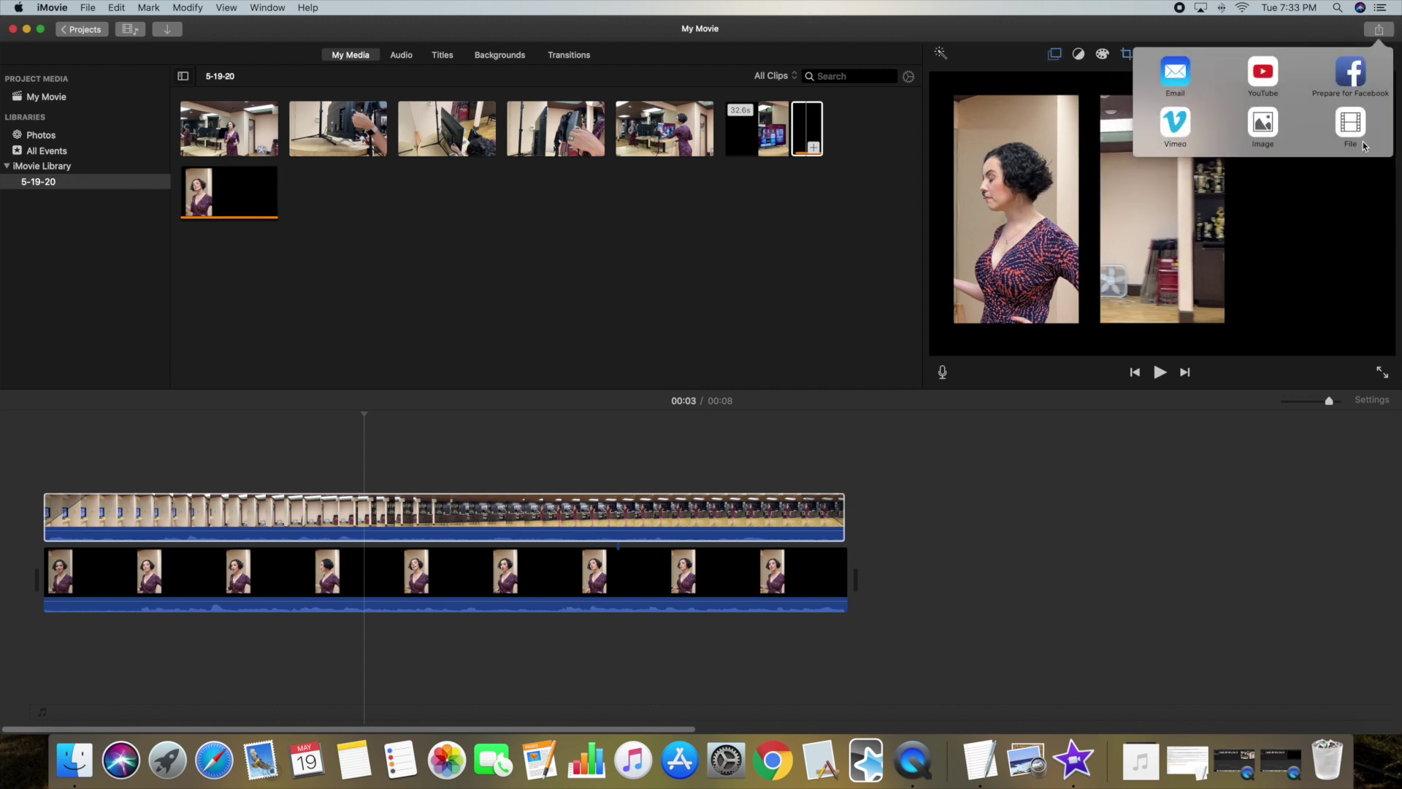
left_click(1351, 126)
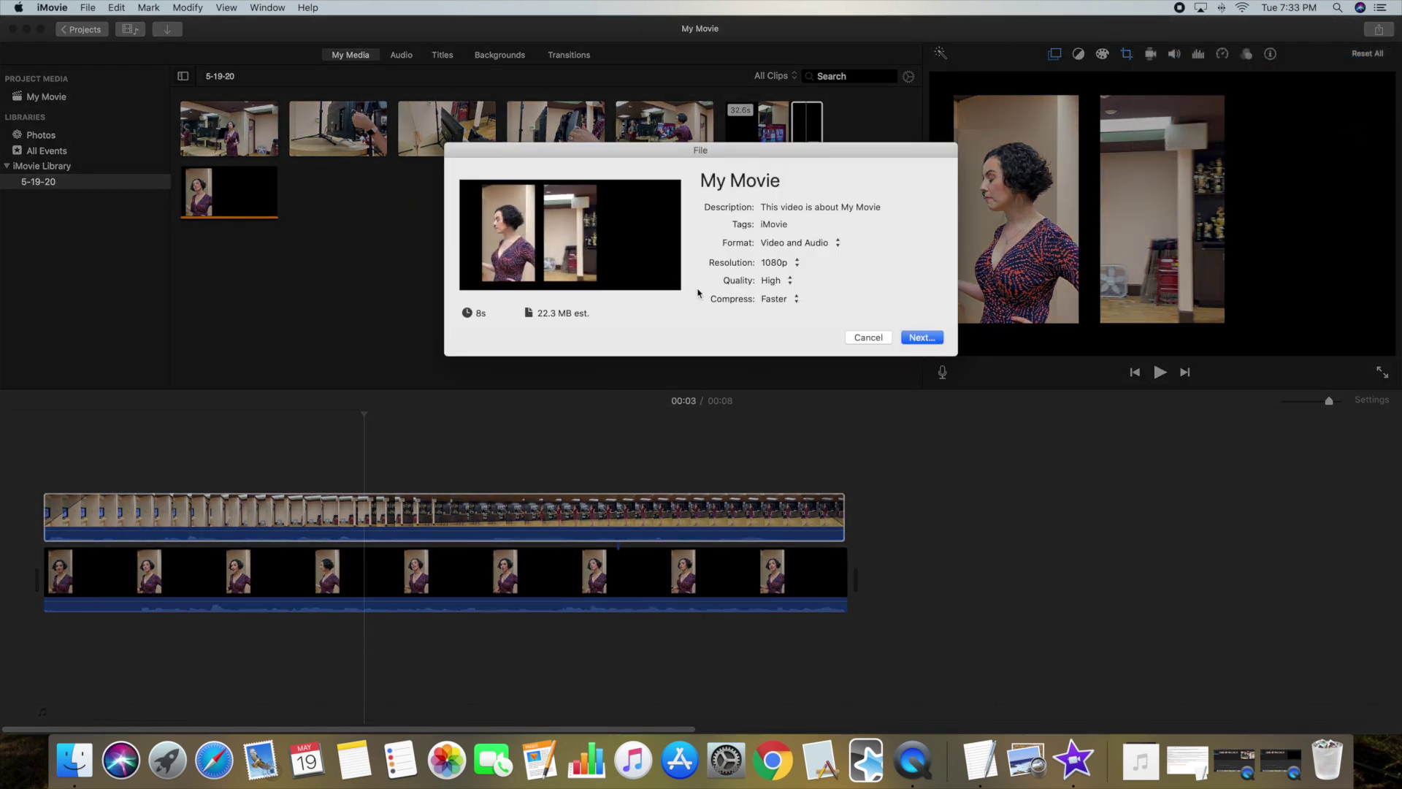
left_click(812, 181)
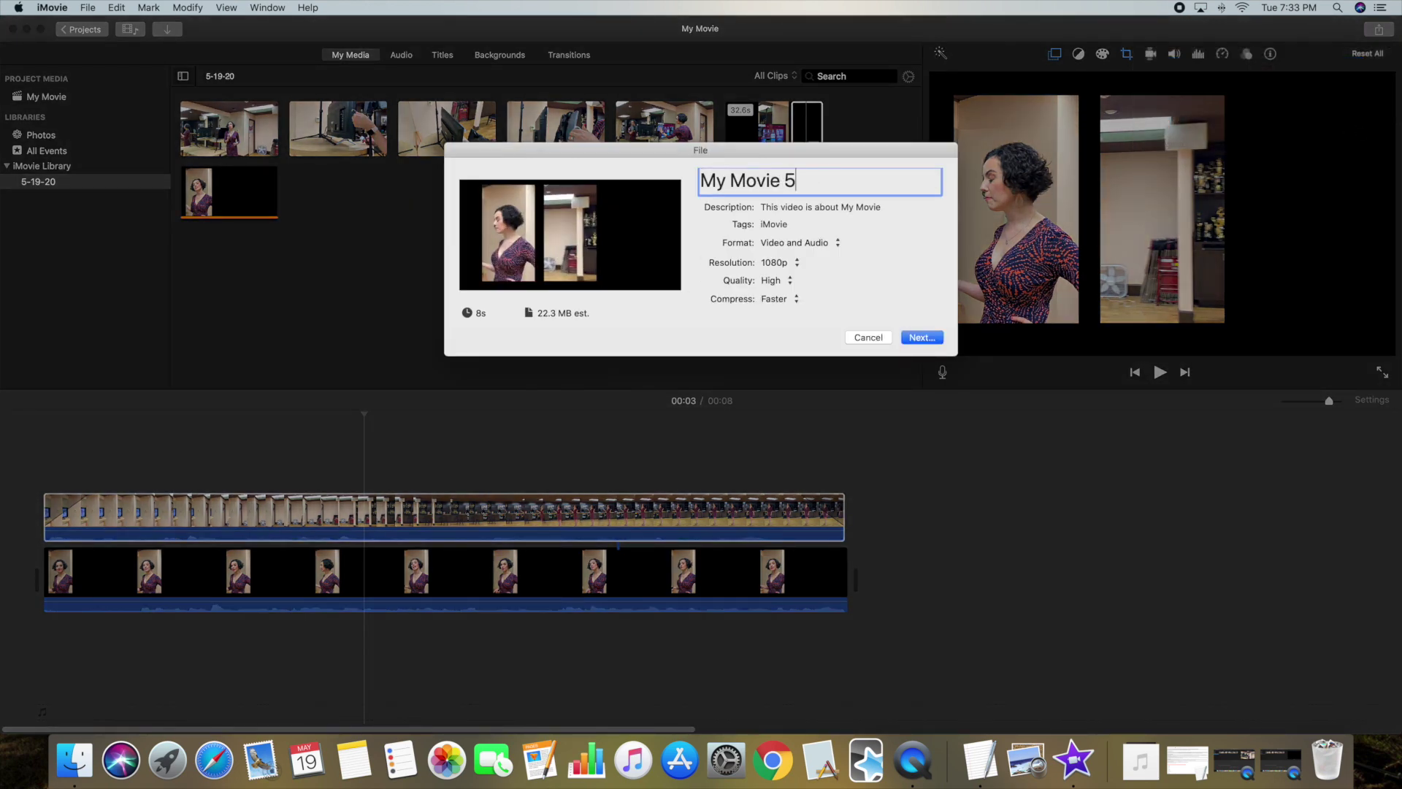
left_click(919, 338)
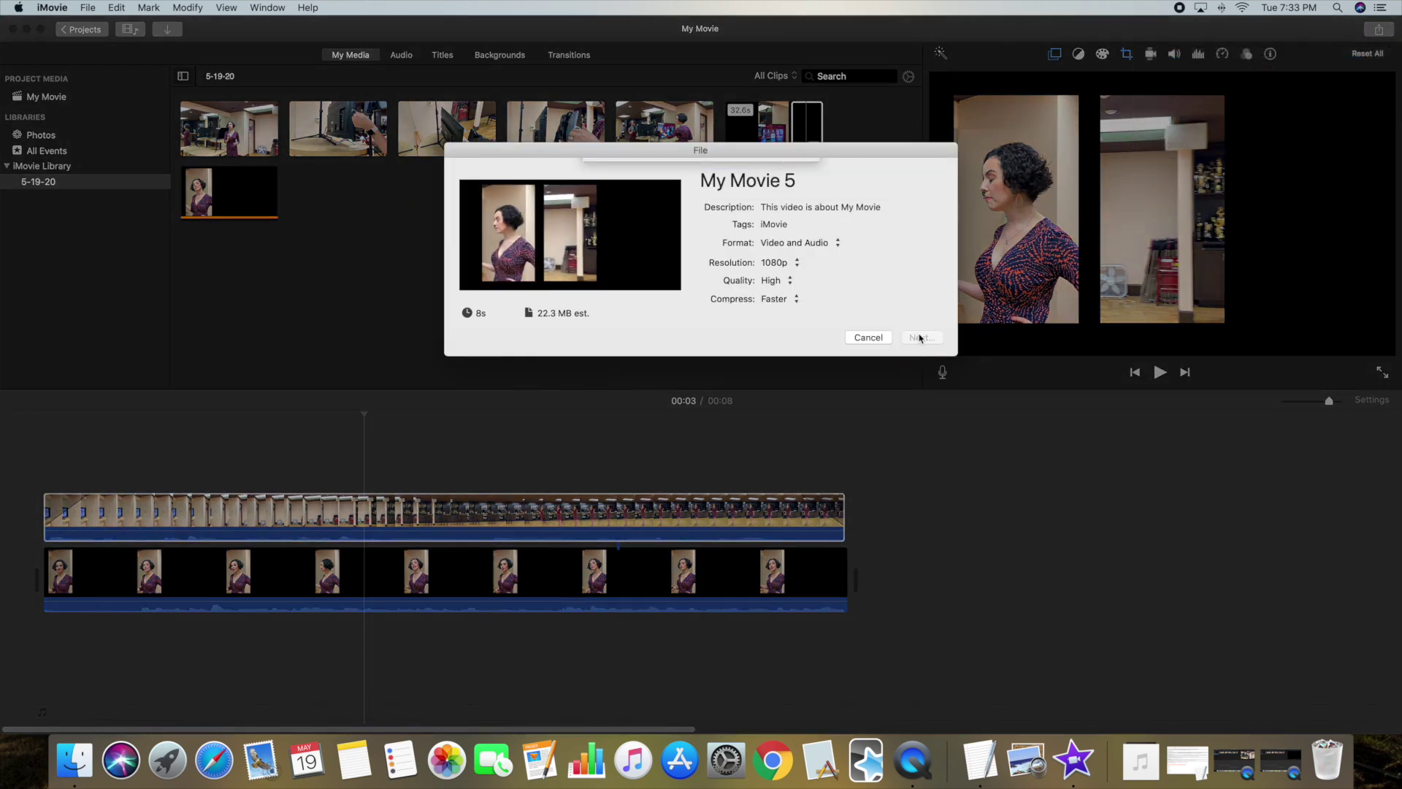
left_click(774, 230)
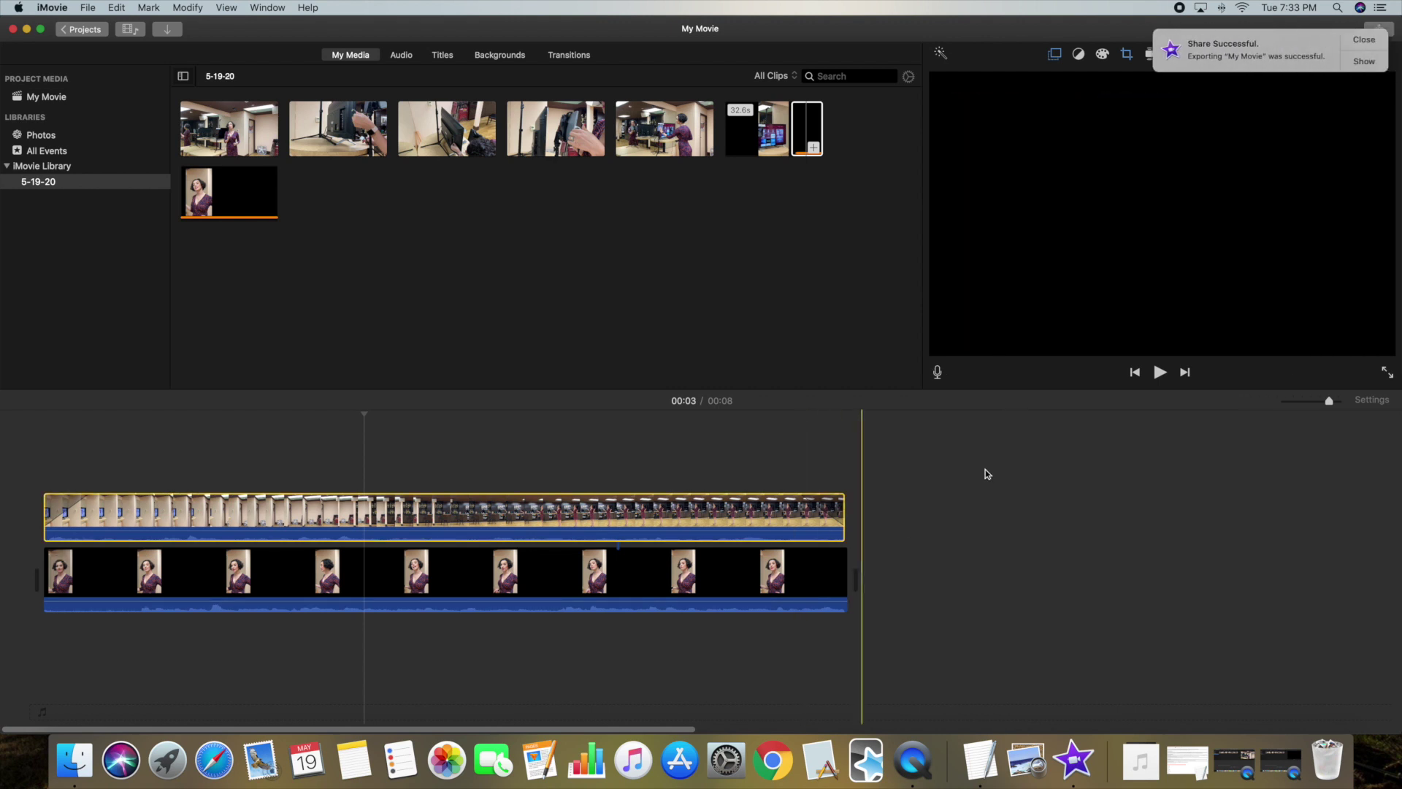
left_click_drag(770, 644, 676, 480)
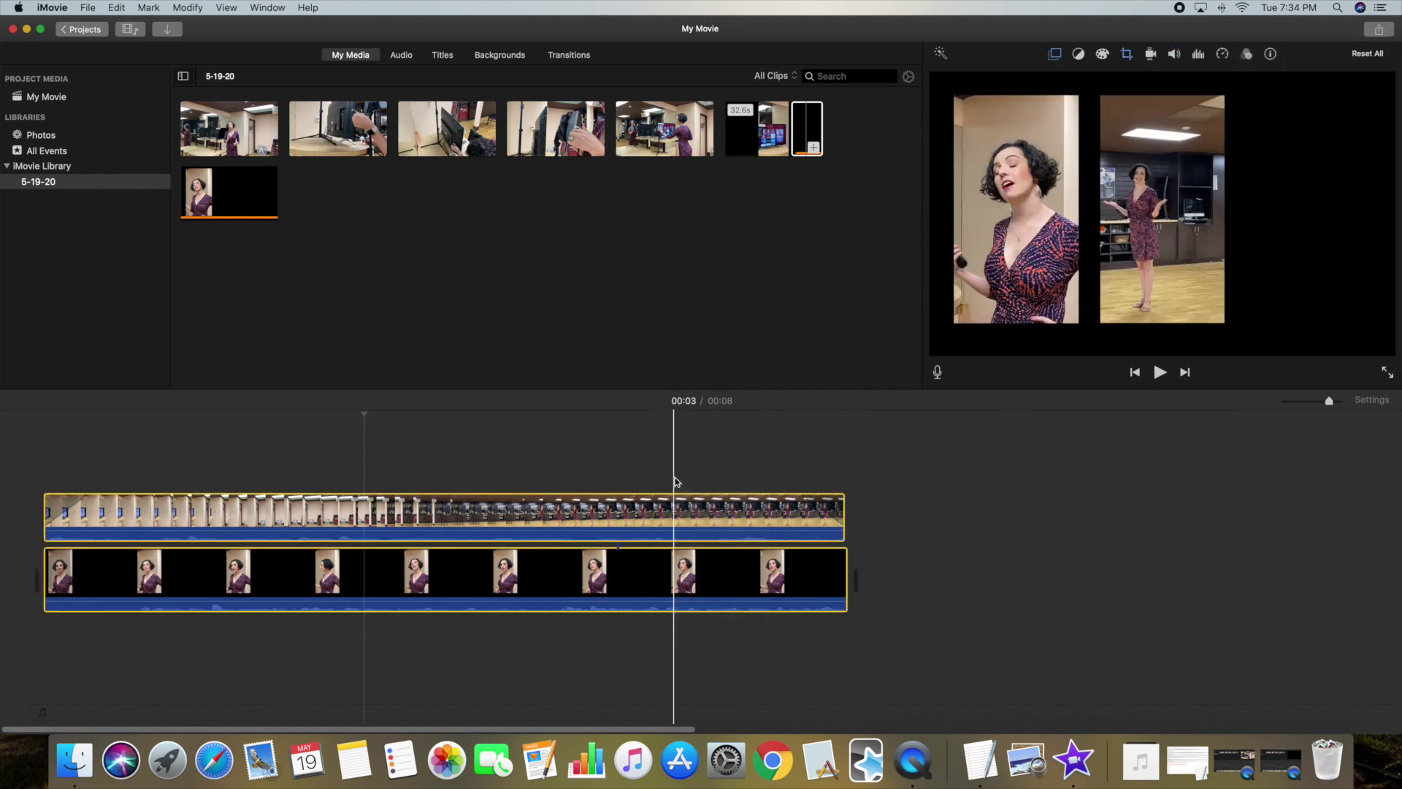
key("Delete")
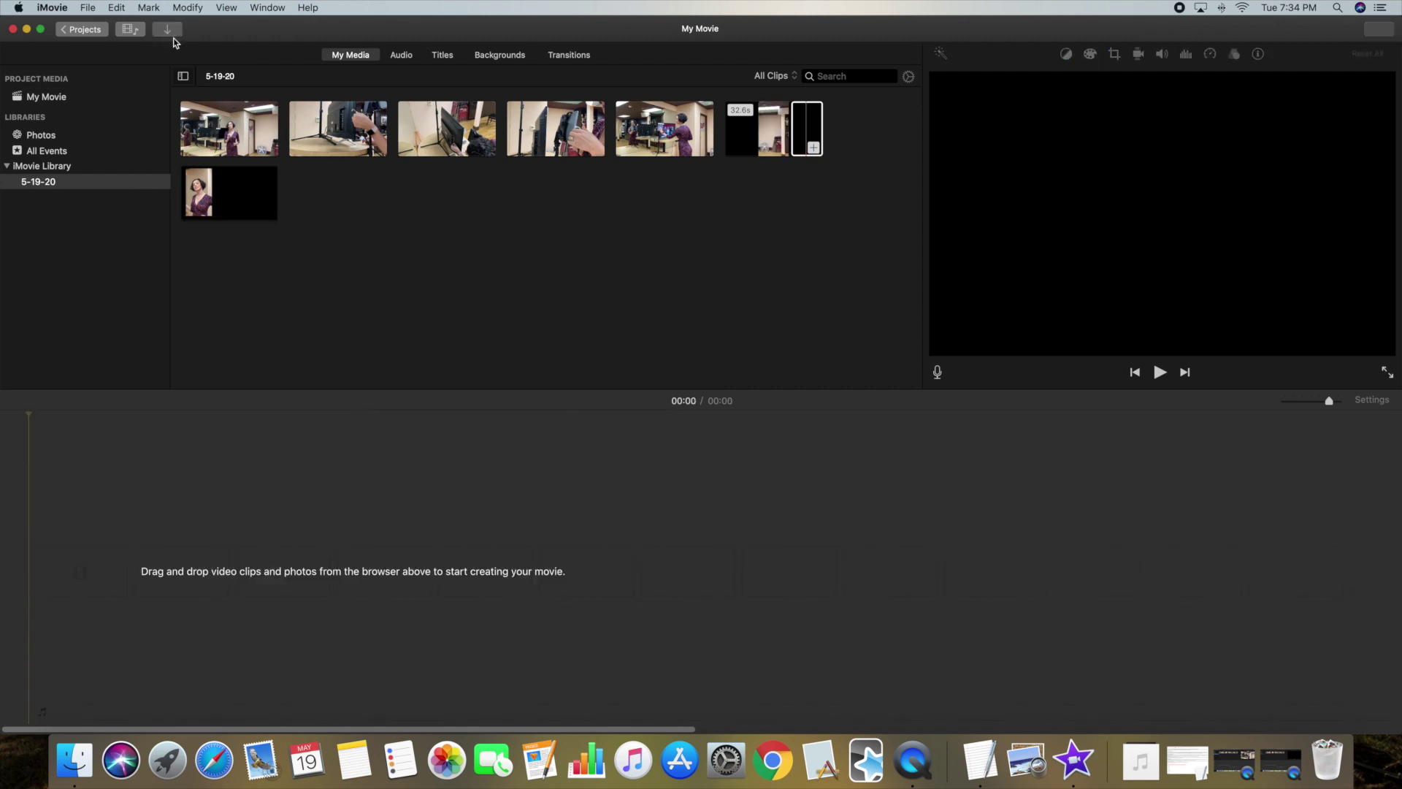
Import My Movie 5.mp4 from the Movies folder into the 5-19-20 event and add it to the empty timeline.
left_click(172, 32)
scroll(504, 517, "down", 5)
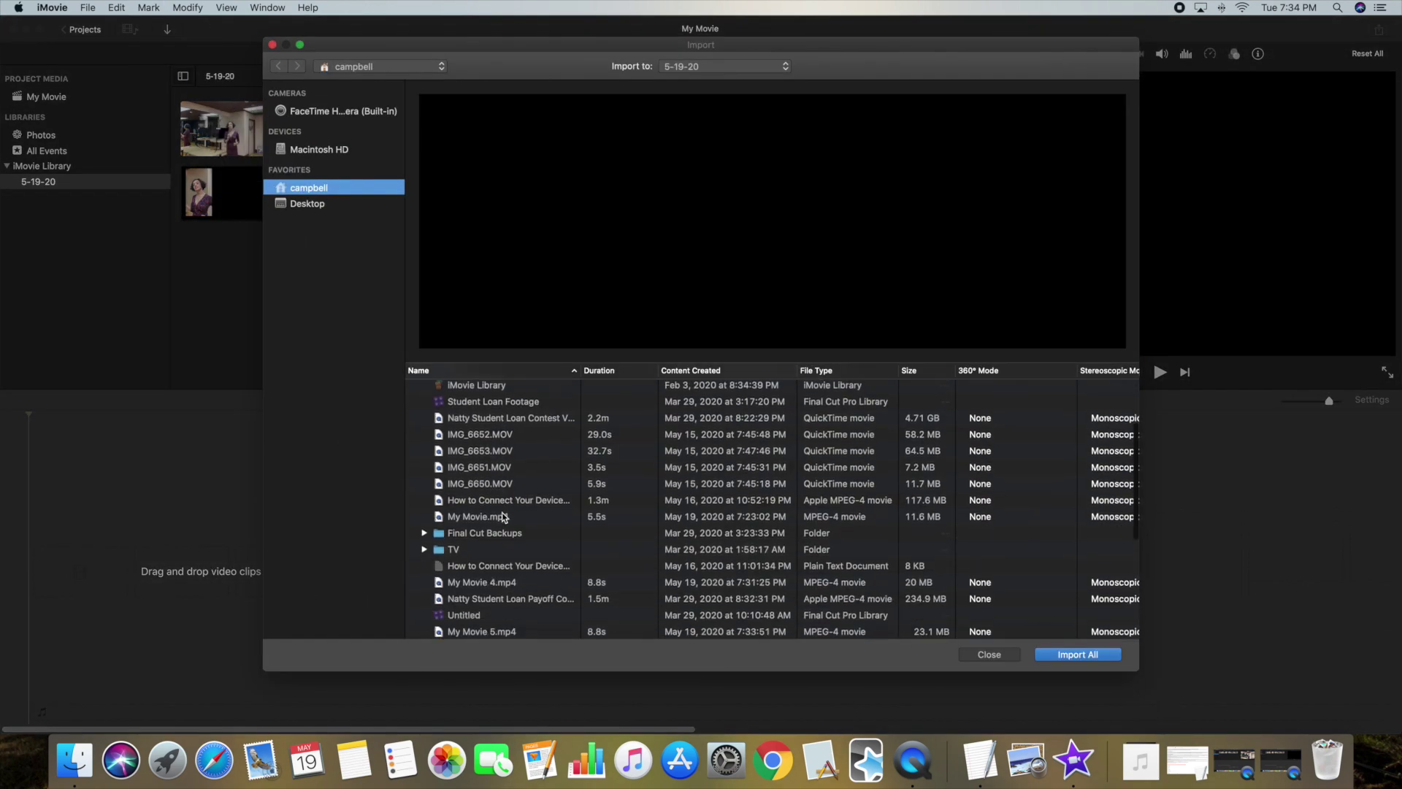
scroll(501, 514, "down", 10)
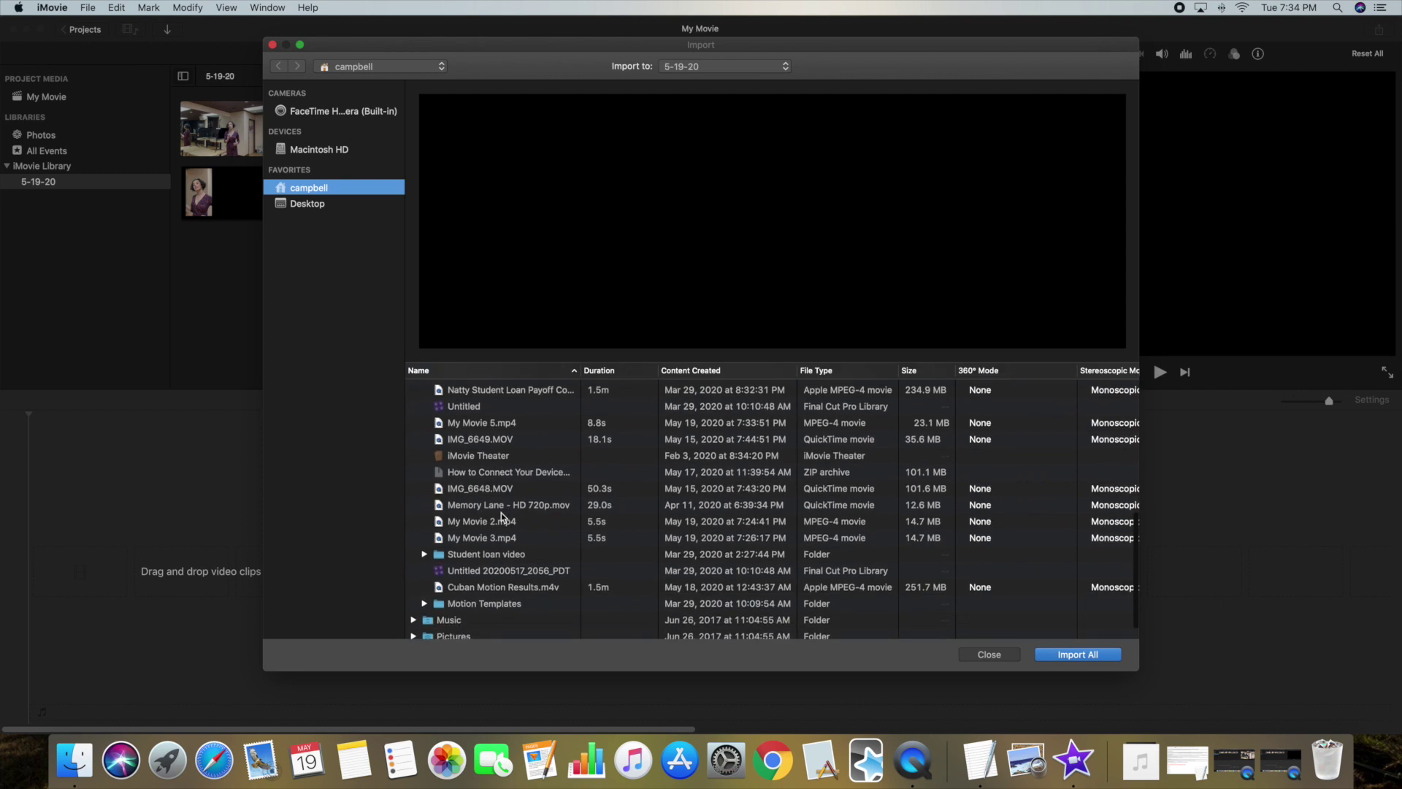
scroll(501, 516, "down", 1)
scroll(504, 467, "up", 1)
left_click(713, 427)
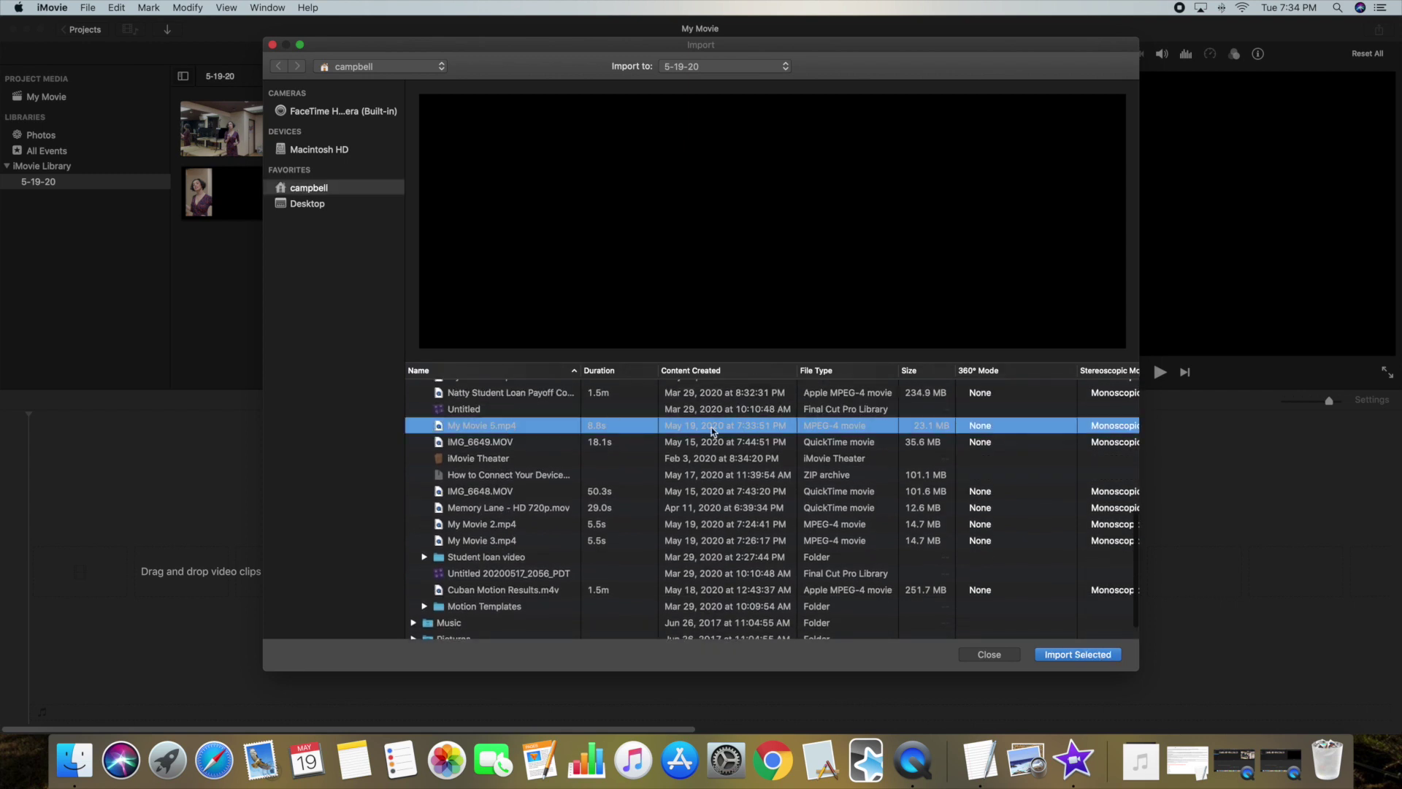
left_click(1049, 654)
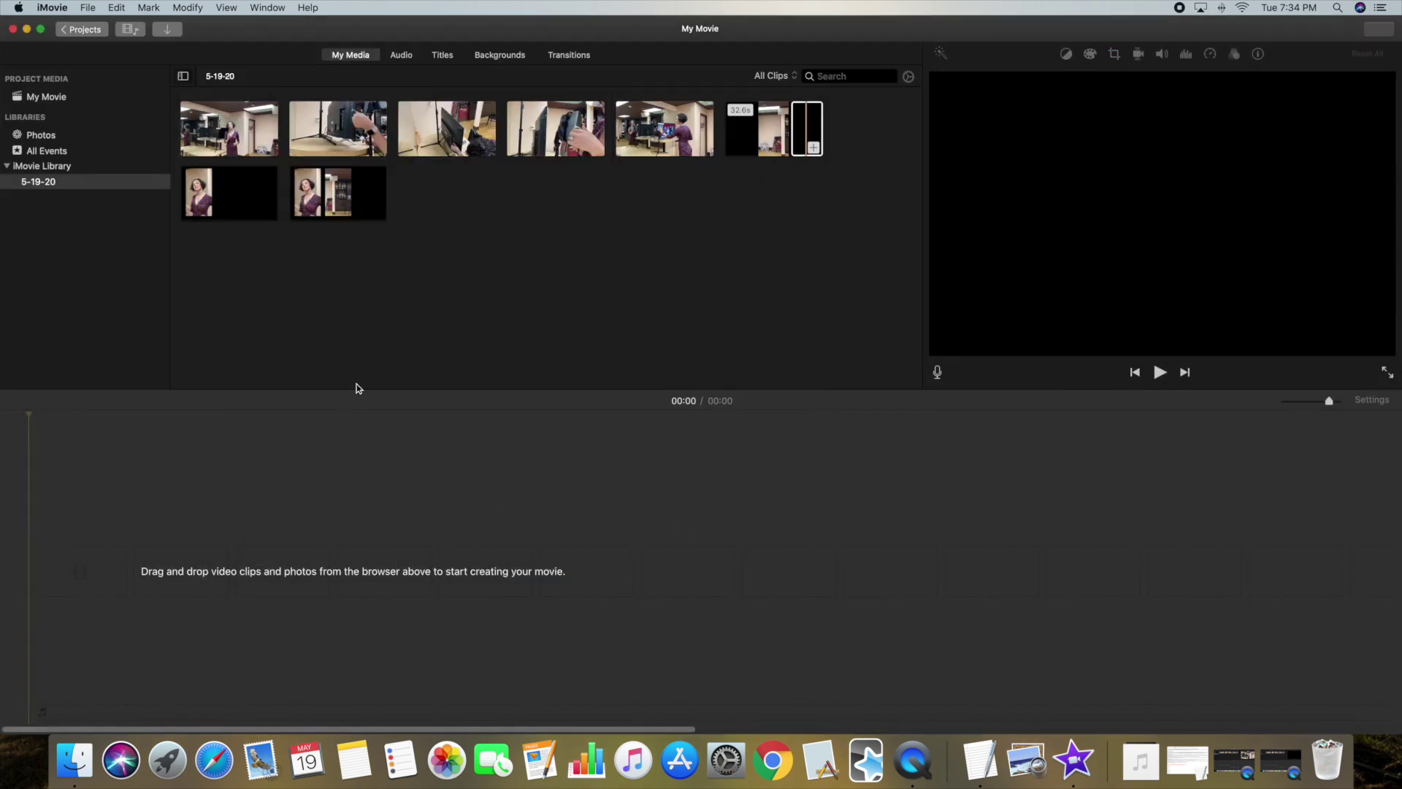
left_click(342, 193)
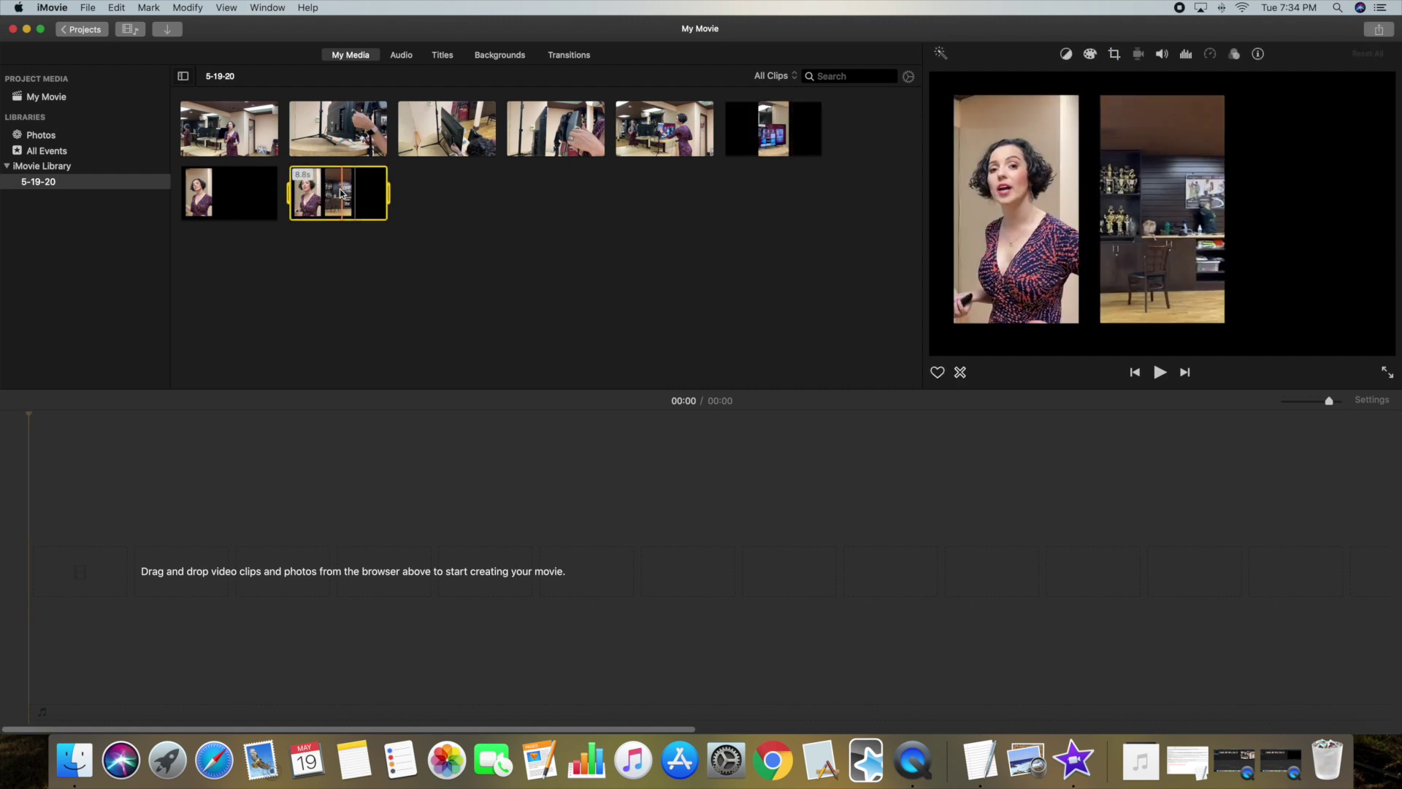
left_click_drag(342, 194, 77, 579)
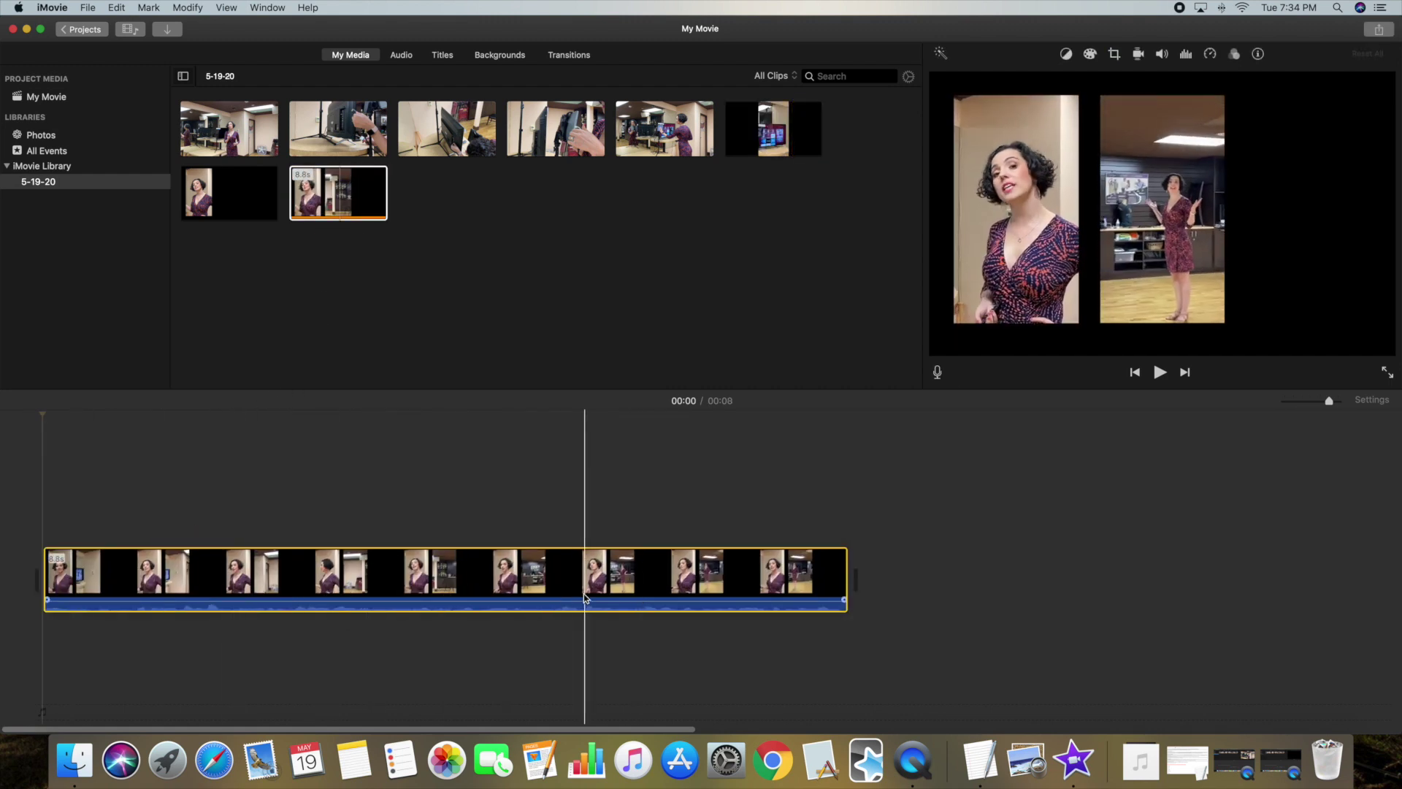
Crop the first part of the sixth source clip to a full-height vertical strip framing the tablet and the TV.
left_click(657, 535)
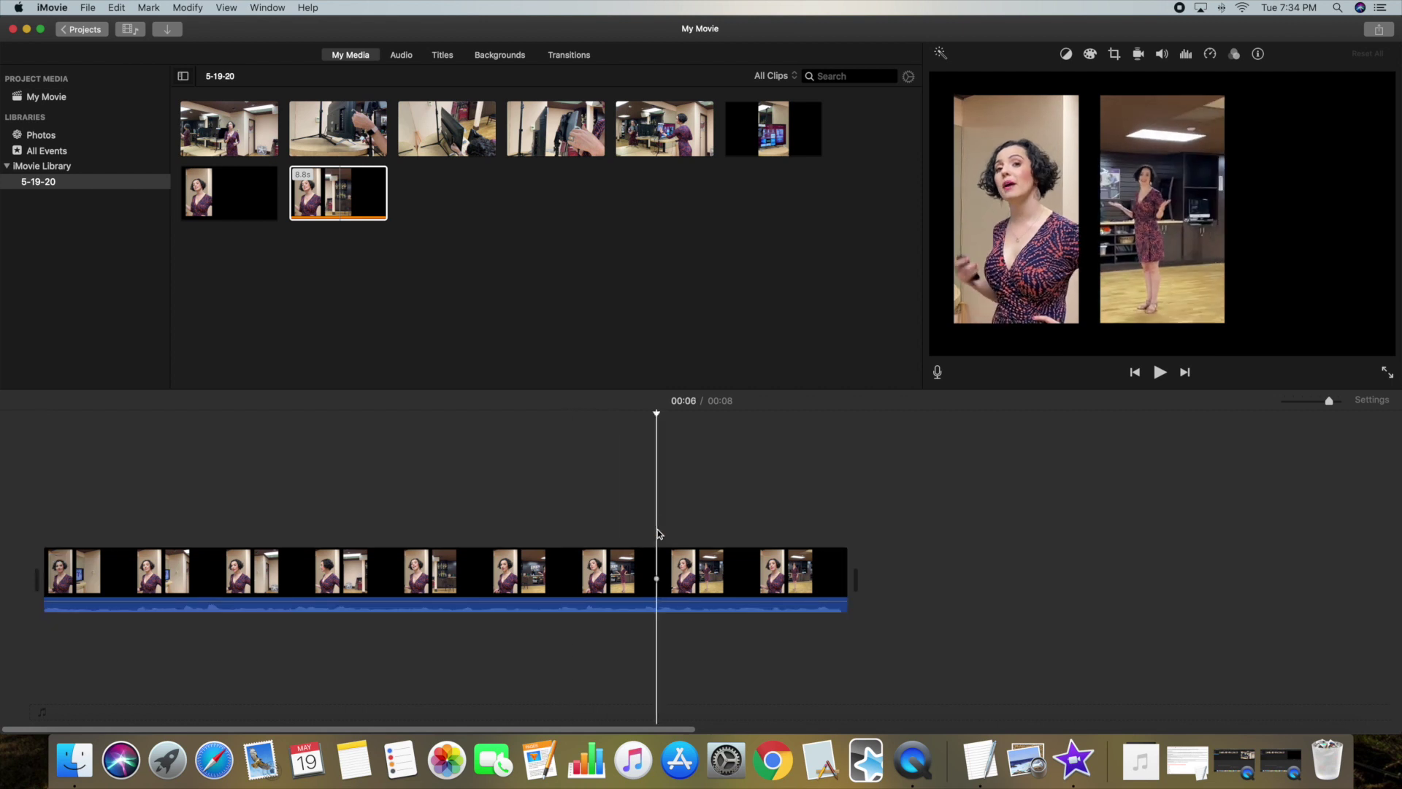
left_click(755, 132)
mouse_move(756, 133)
left_mouse_down()
mouse_move(819, 132)
mouse_move(756, 133)
left_mouse_up()
left_click(1117, 56)
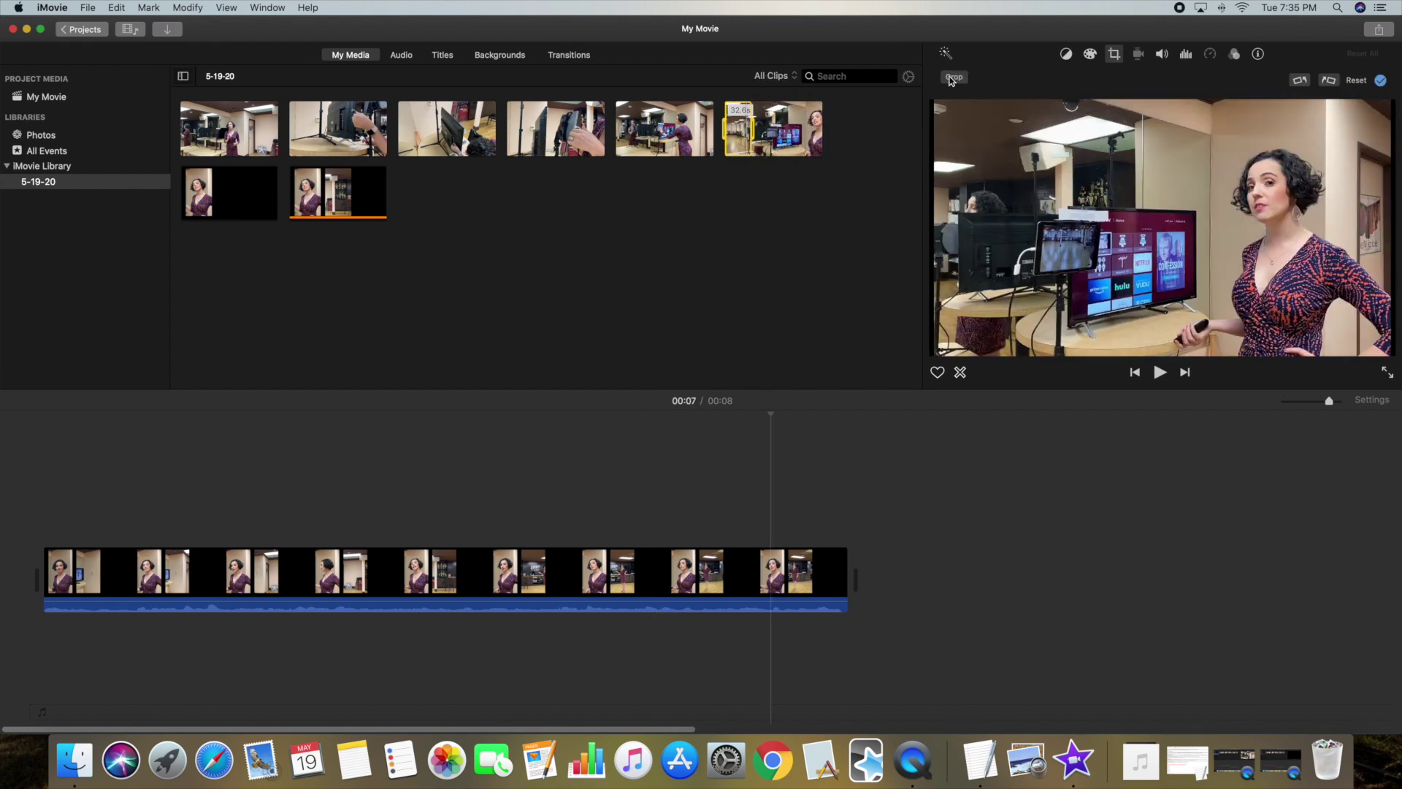
left_click(952, 78)
left_click(935, 229)
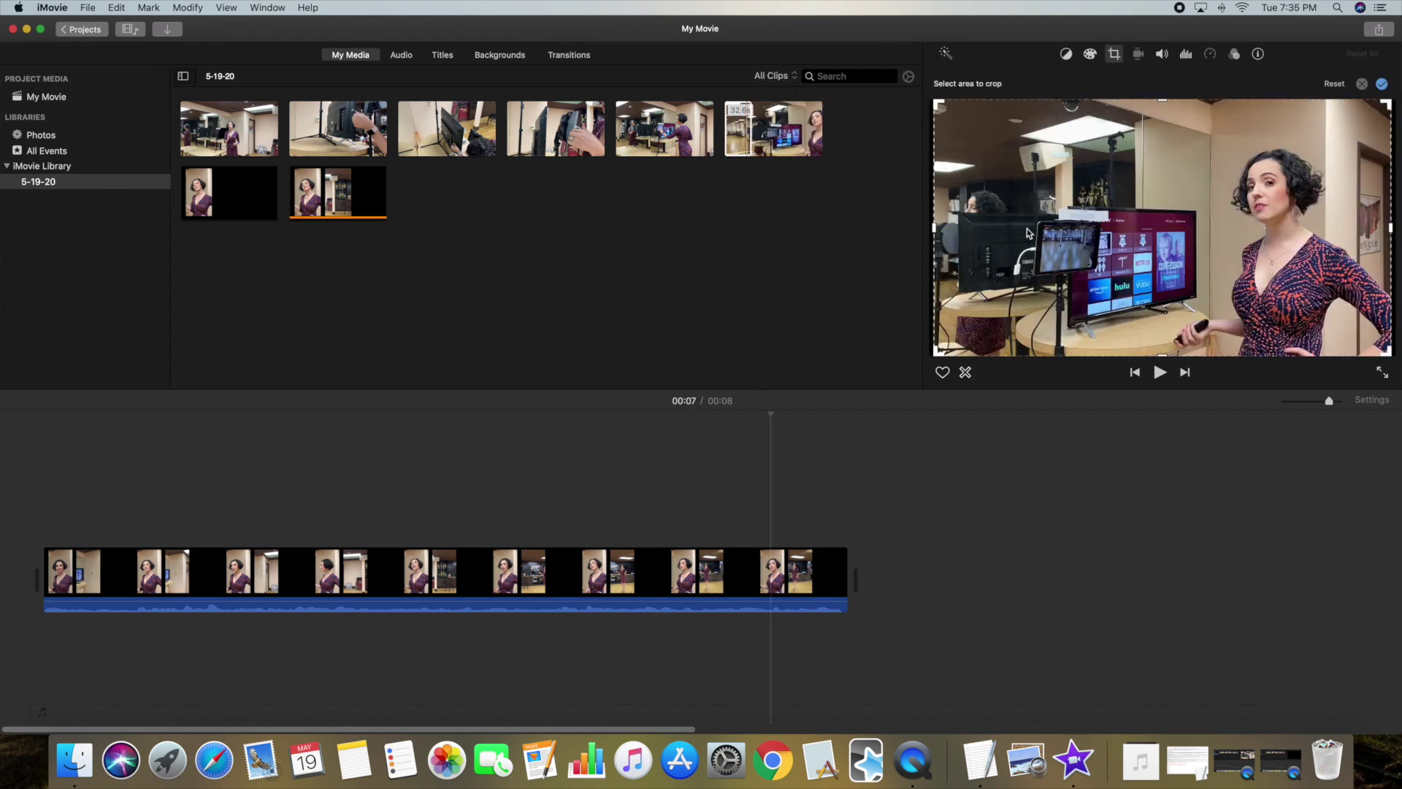
left_click_drag(1389, 230, 1111, 232)
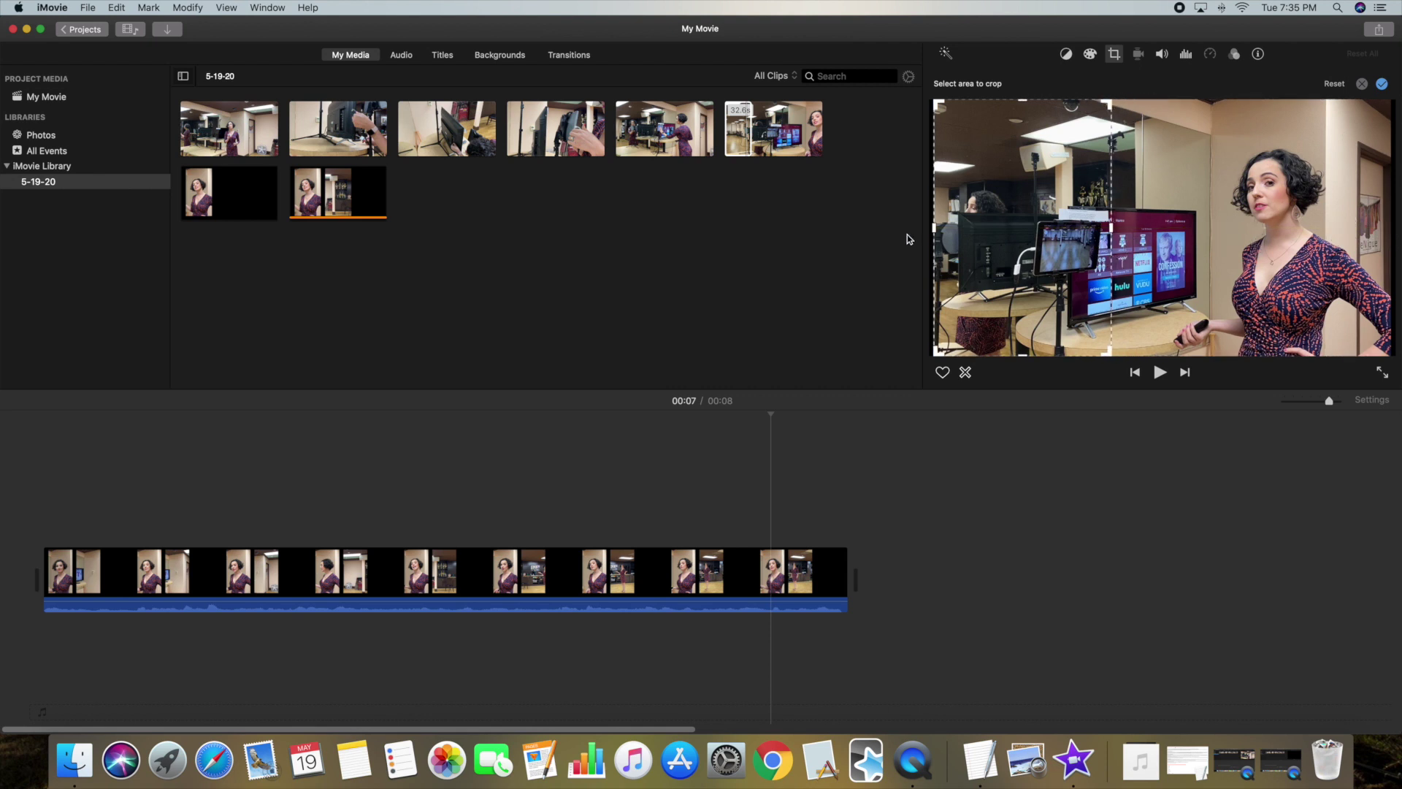
left_click_drag(933, 232, 999, 227)
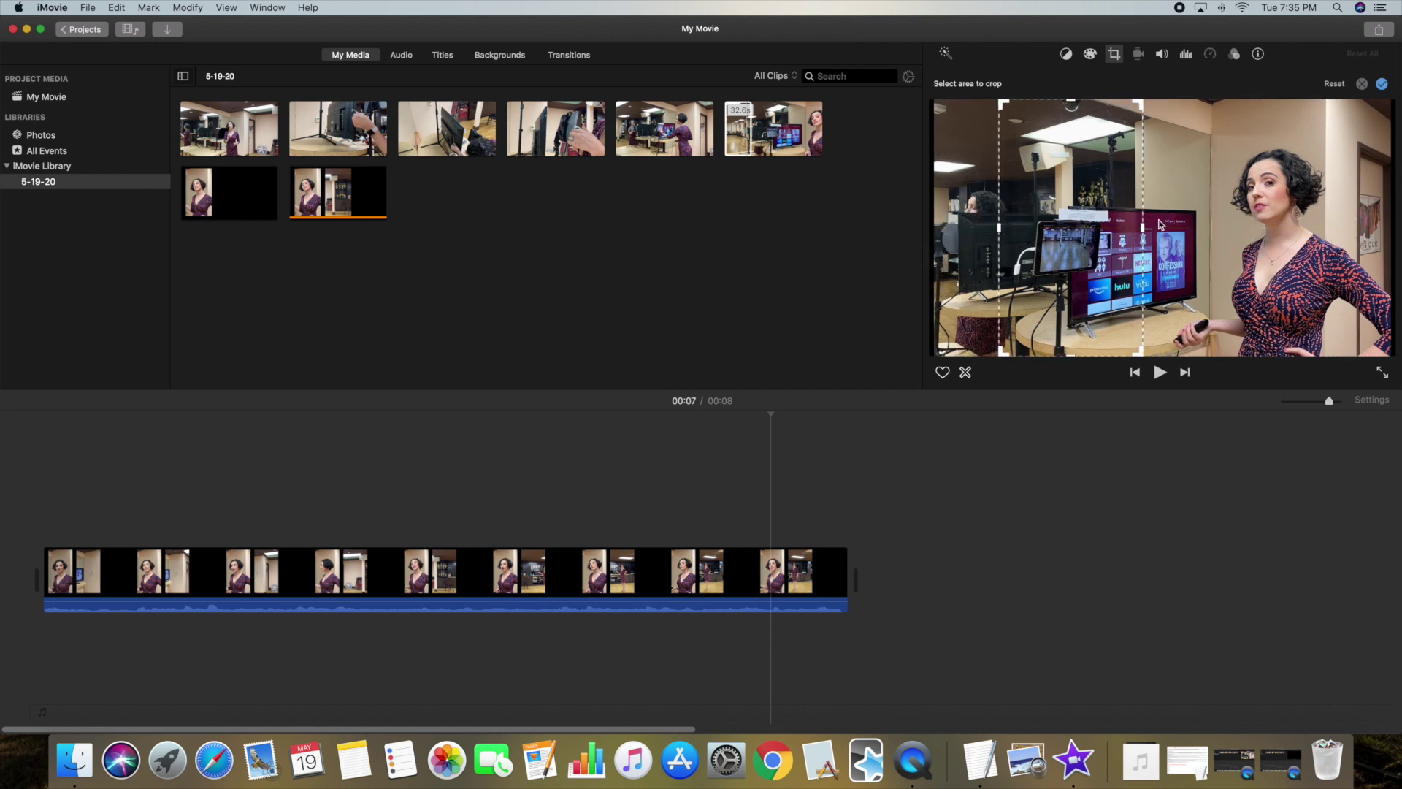
left_click_drag(1144, 232, 1152, 228)
left_click(1382, 85)
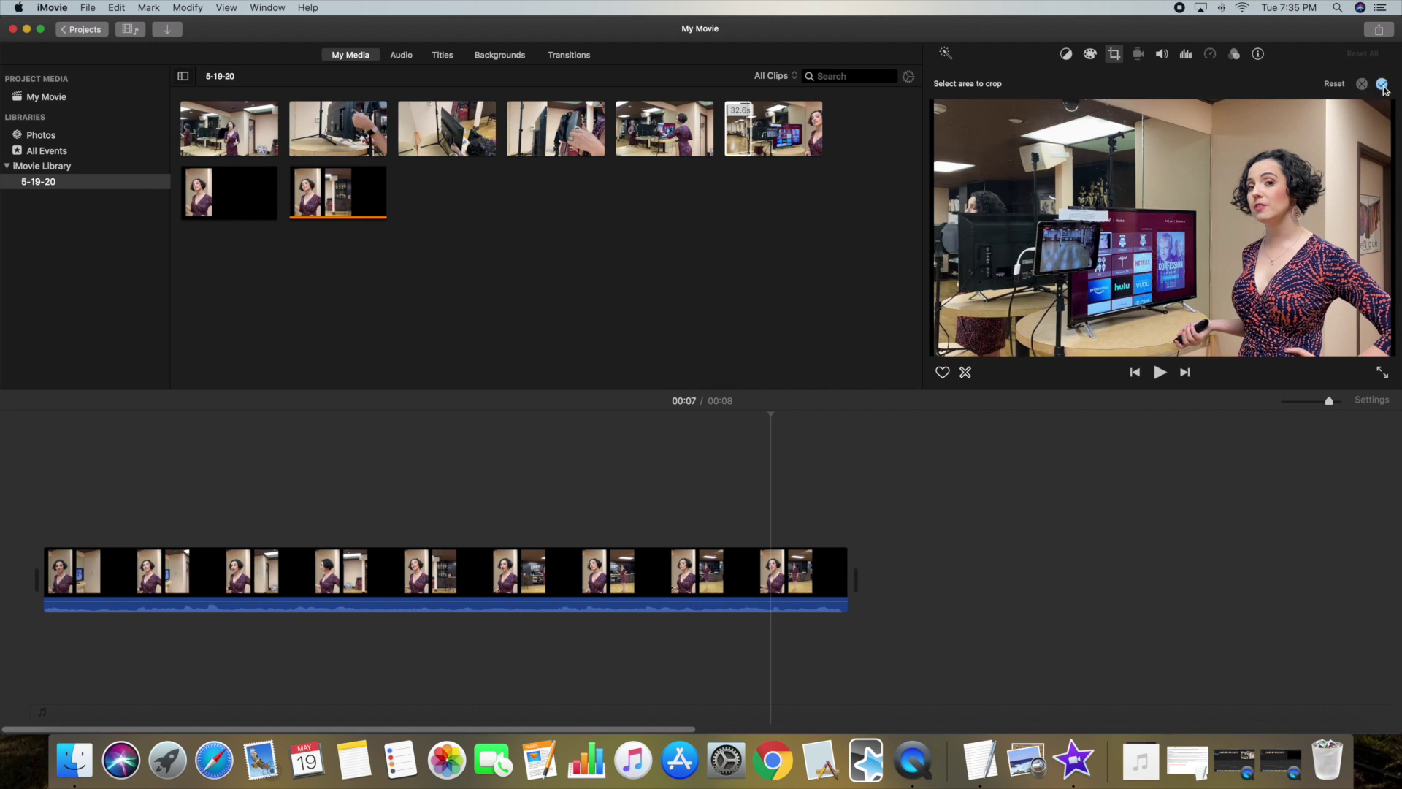
Overlay the cropped clip part above the base clip as a Picture in Picture, sized and placed as the third strip beside the other two.
left_click_drag(739, 132, 44, 501)
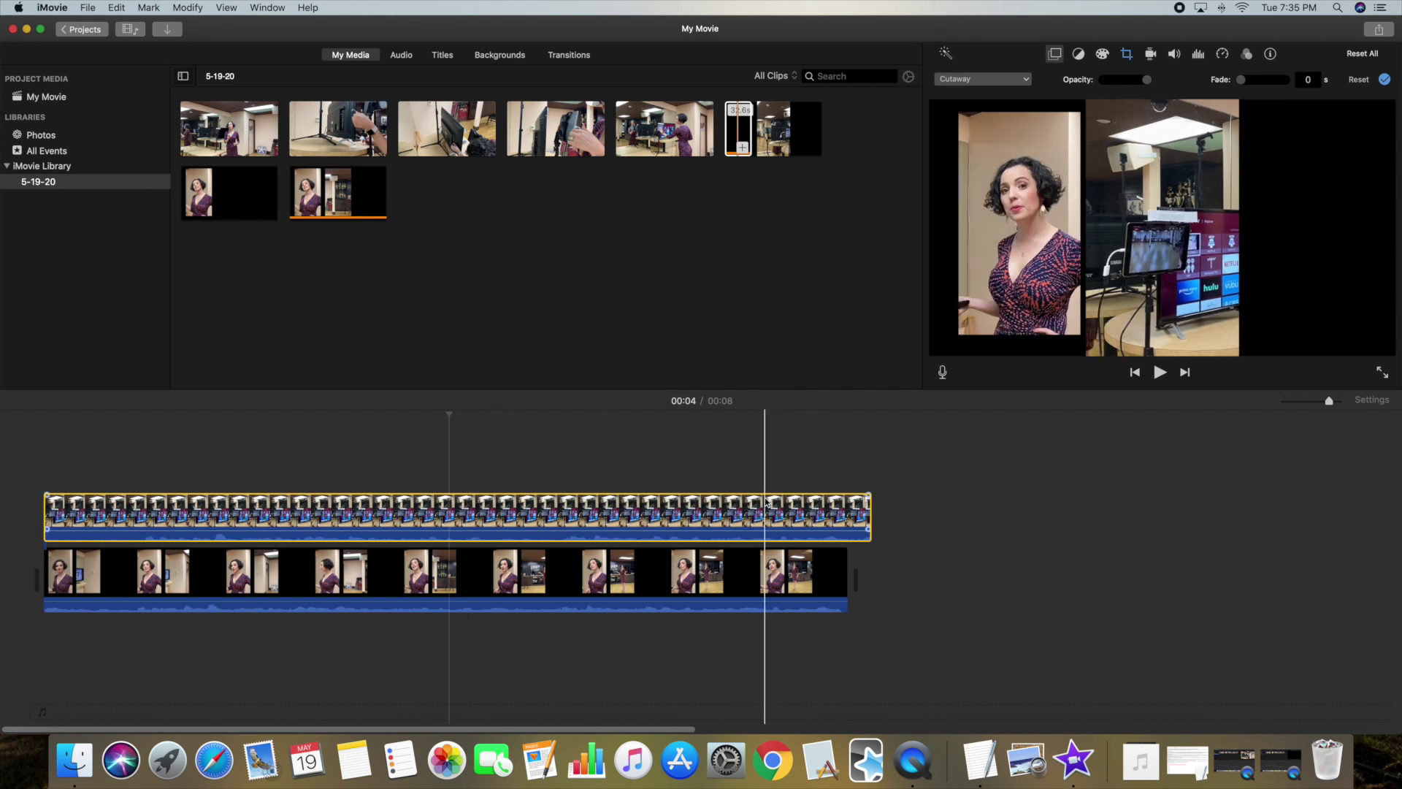
left_click(971, 79)
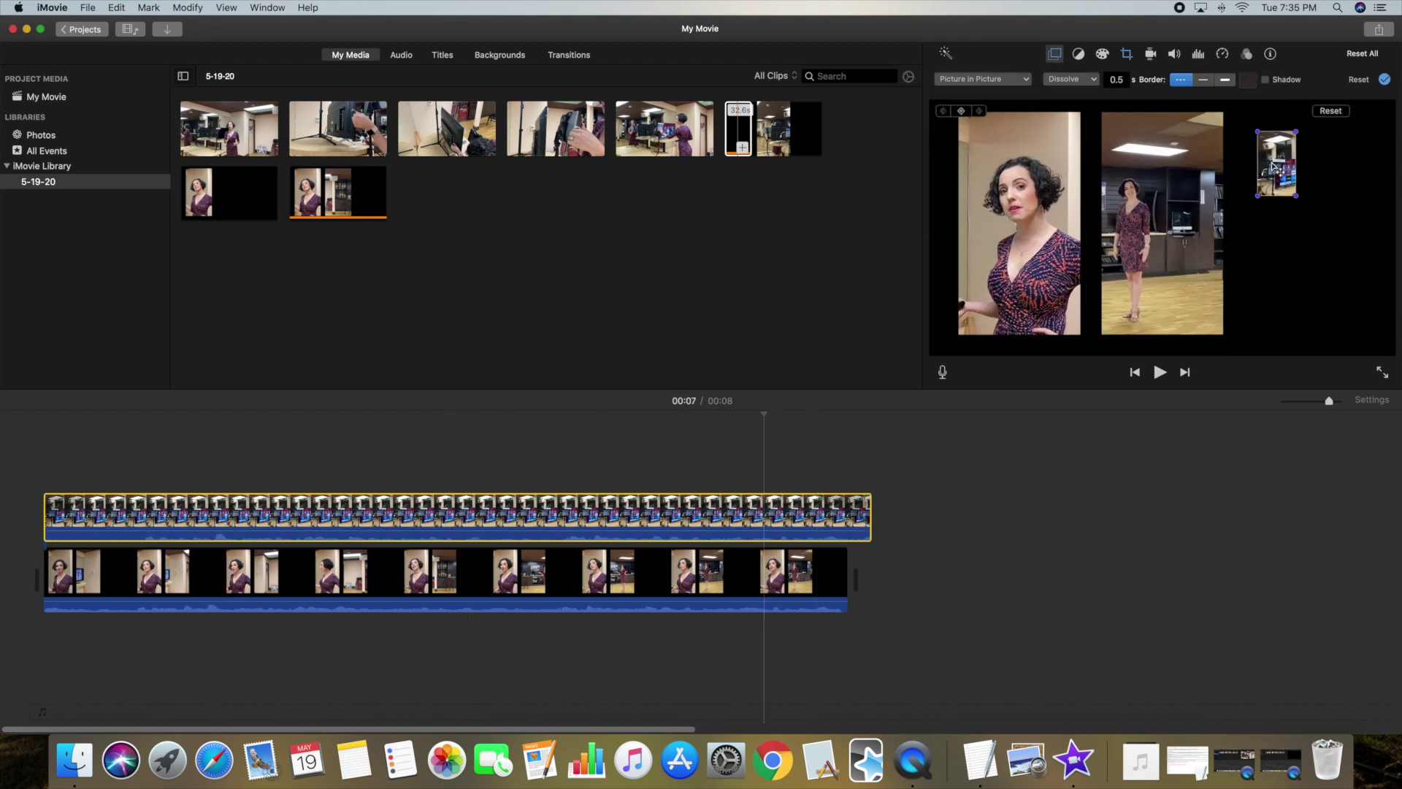
left_click_drag(1272, 165, 1371, 280)
left_click_drag(1329, 266, 1332, 265)
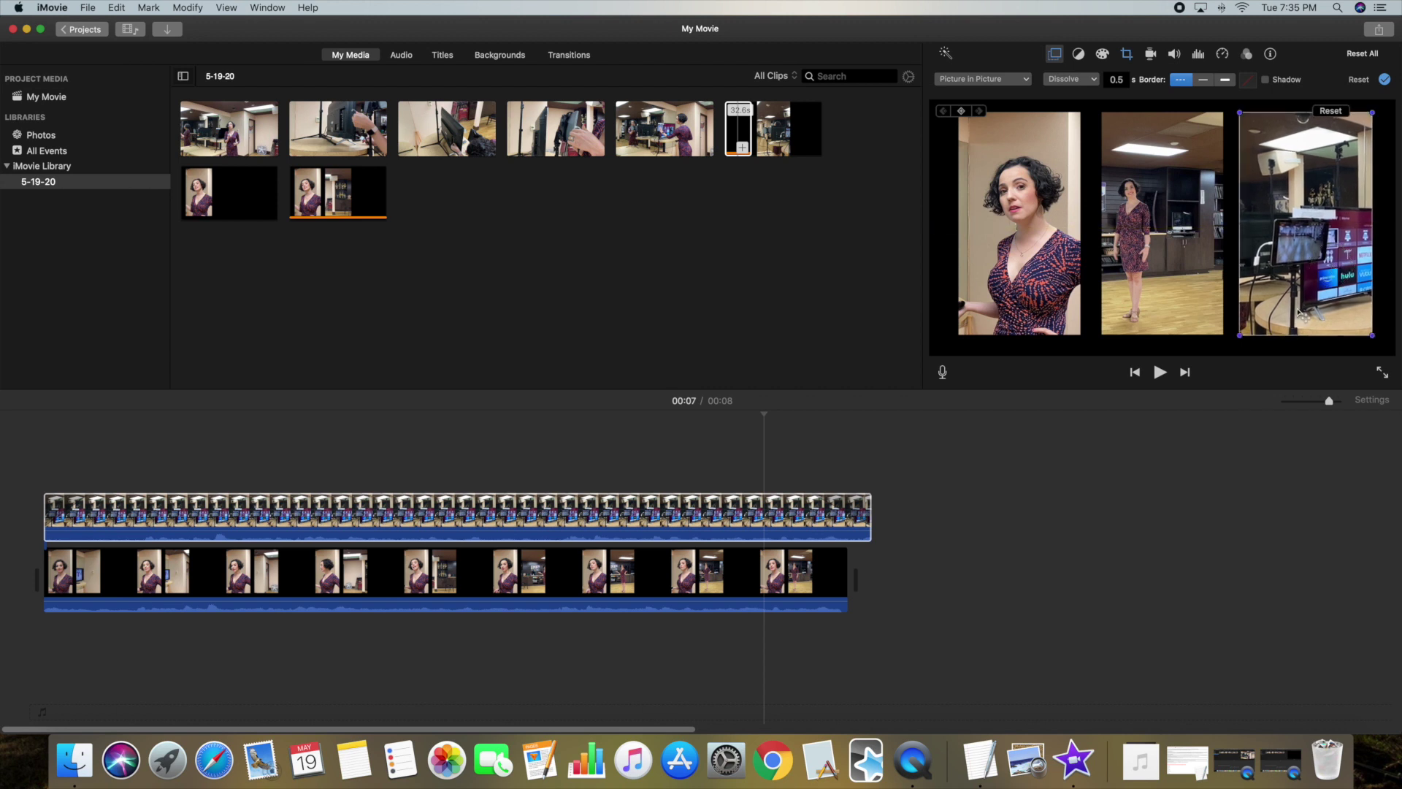
left_click_drag(1242, 337, 1242, 336)
left_click(1384, 79)
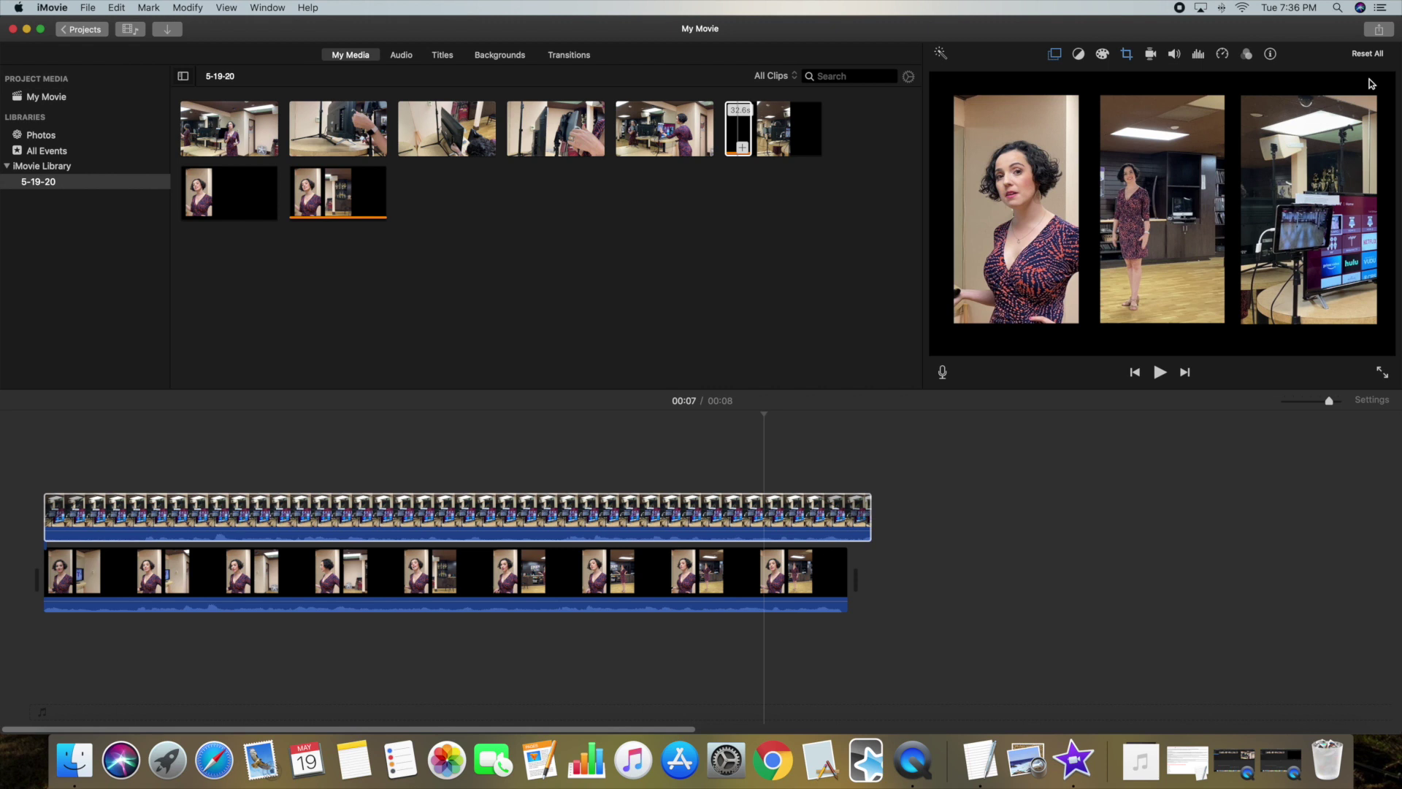
Trim the overlay clip's end to match the base clip and shorten its dissolve fade to almost nothing.
left_click(908, 514)
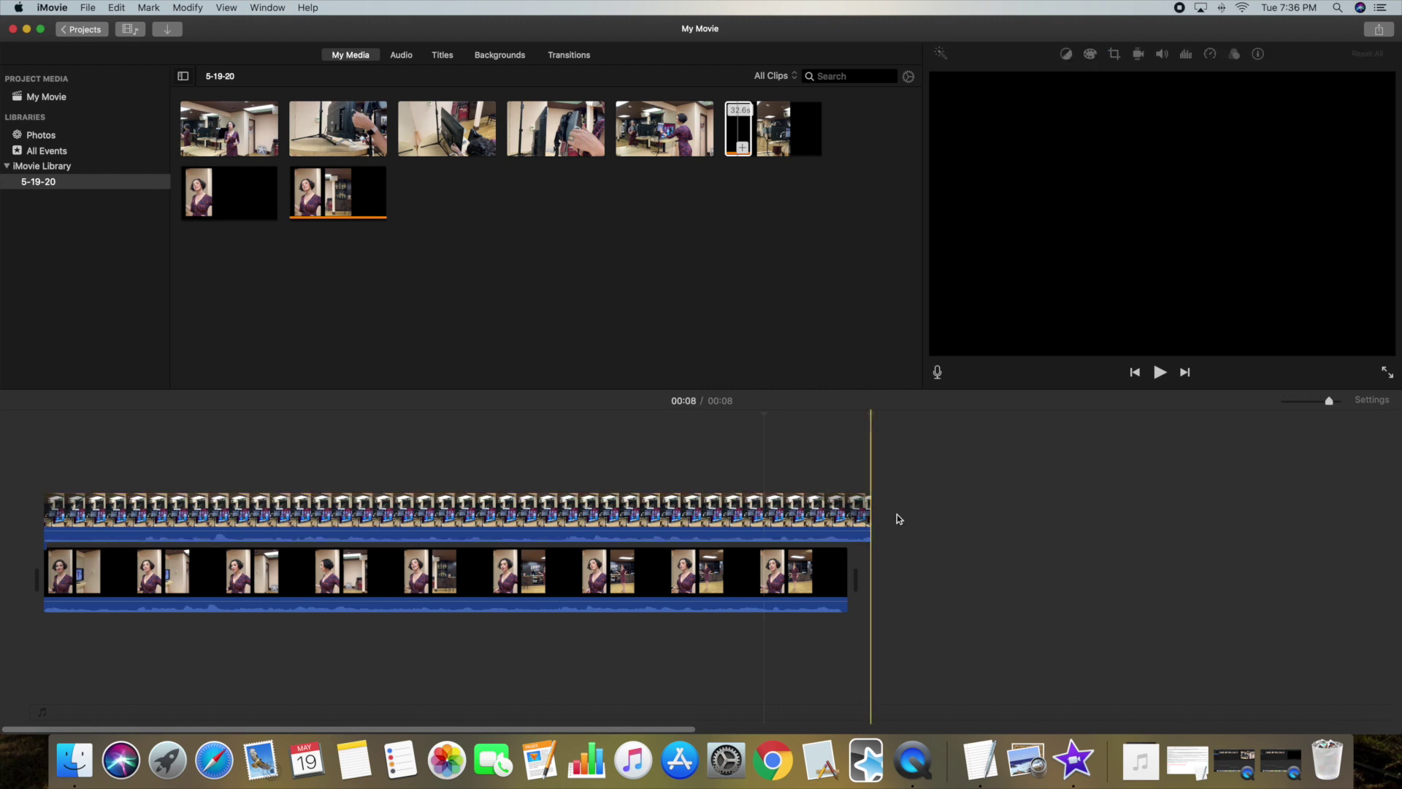
left_click_drag(870, 528, 847, 527)
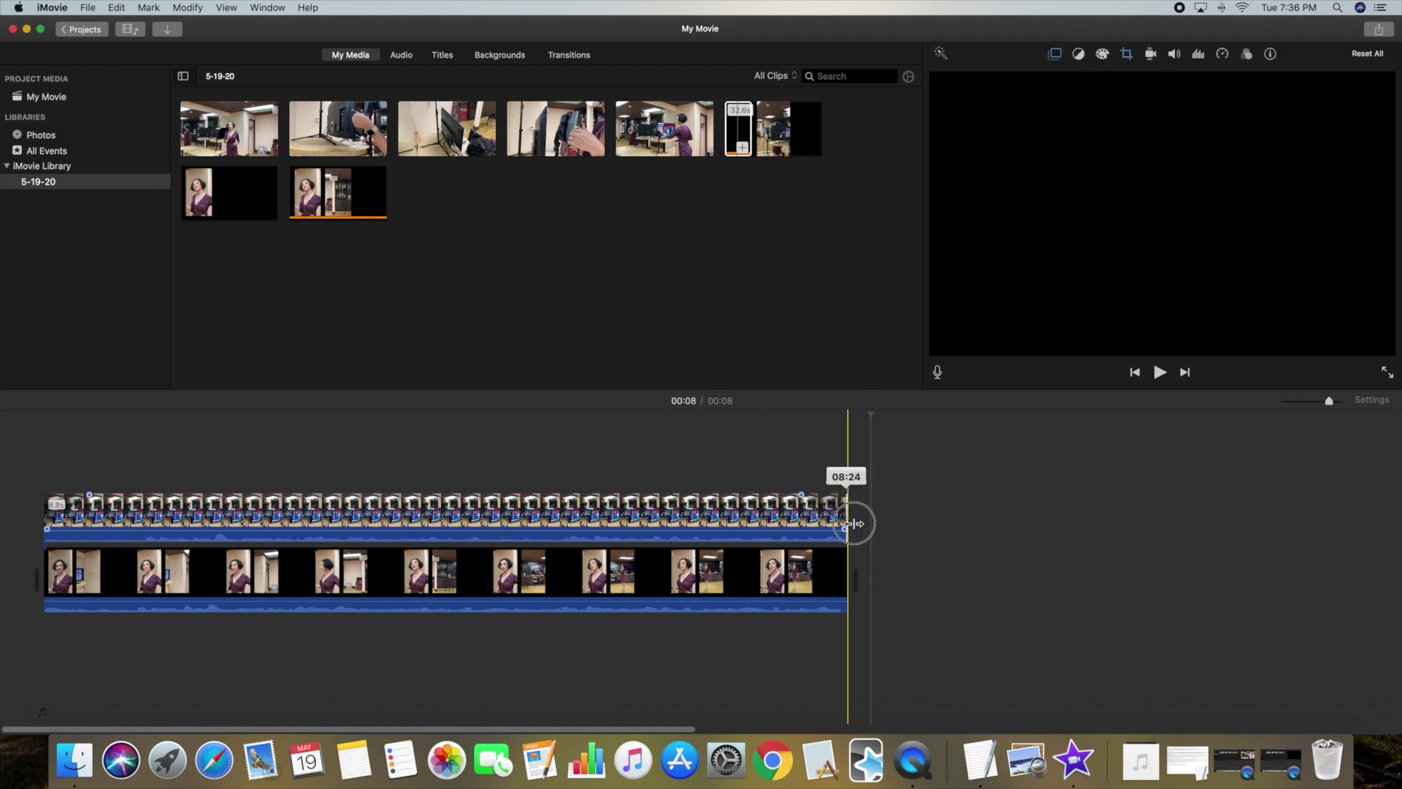
left_click(802, 500)
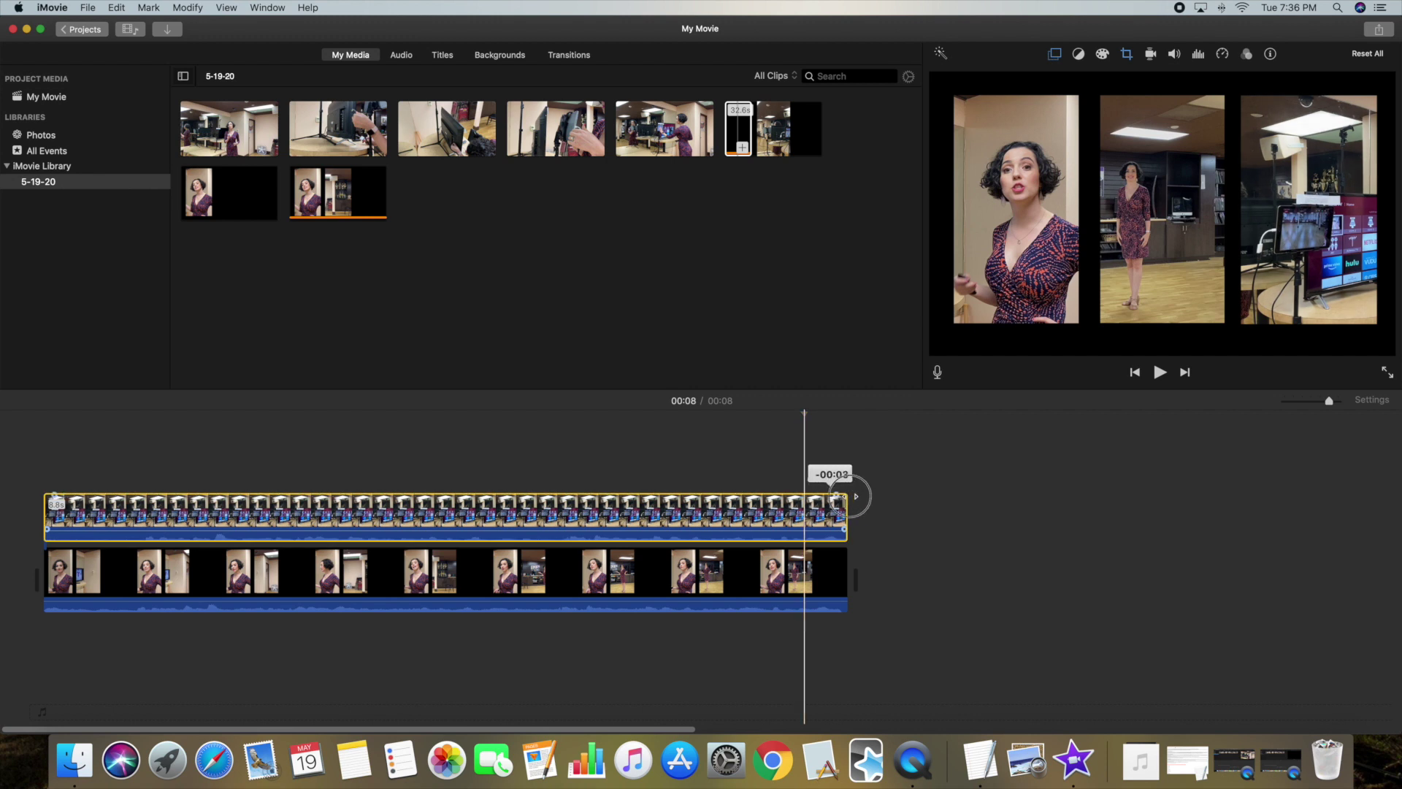
left_click(899, 504)
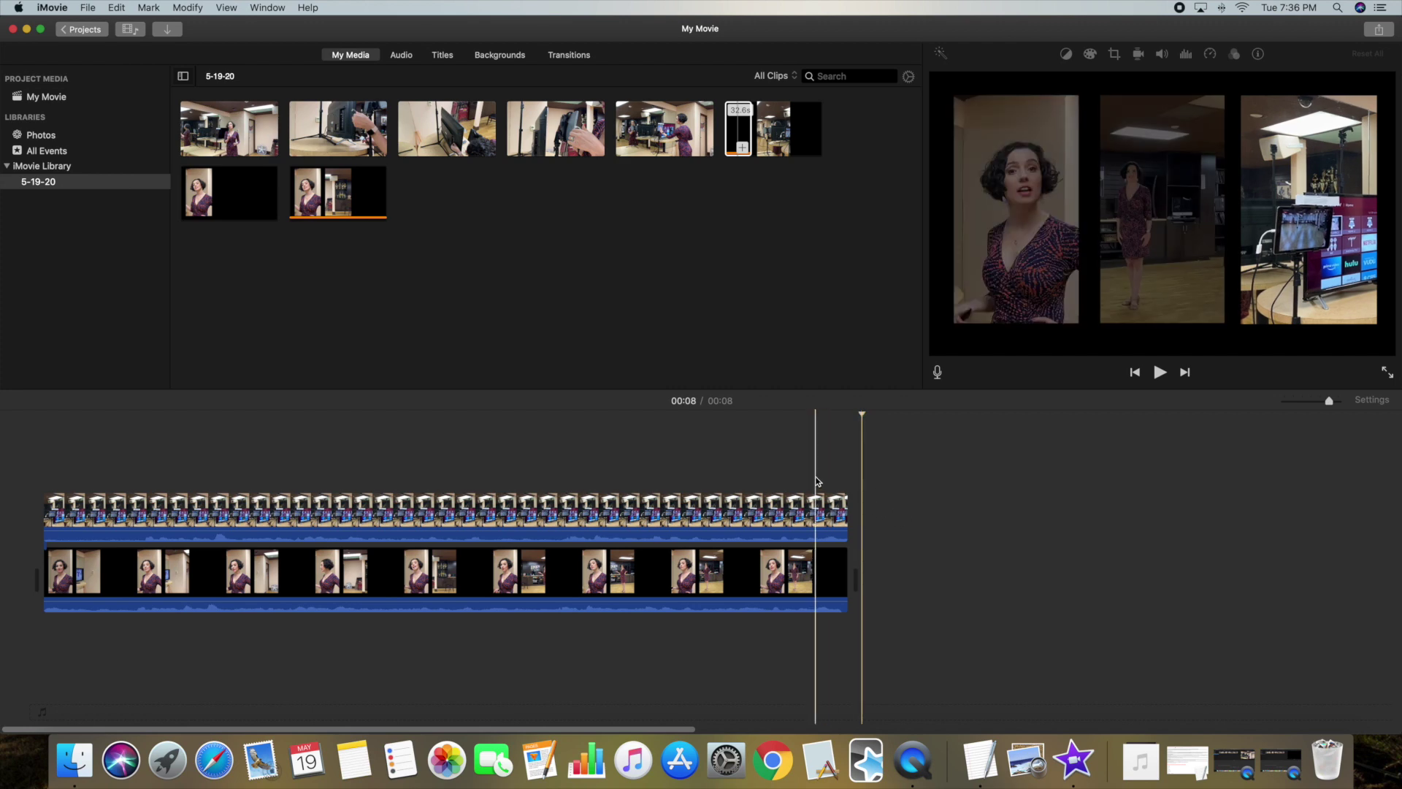
Add the Havana jingle beneath the clips from the start of the movie and mute both video clips.
key("cmd+2")
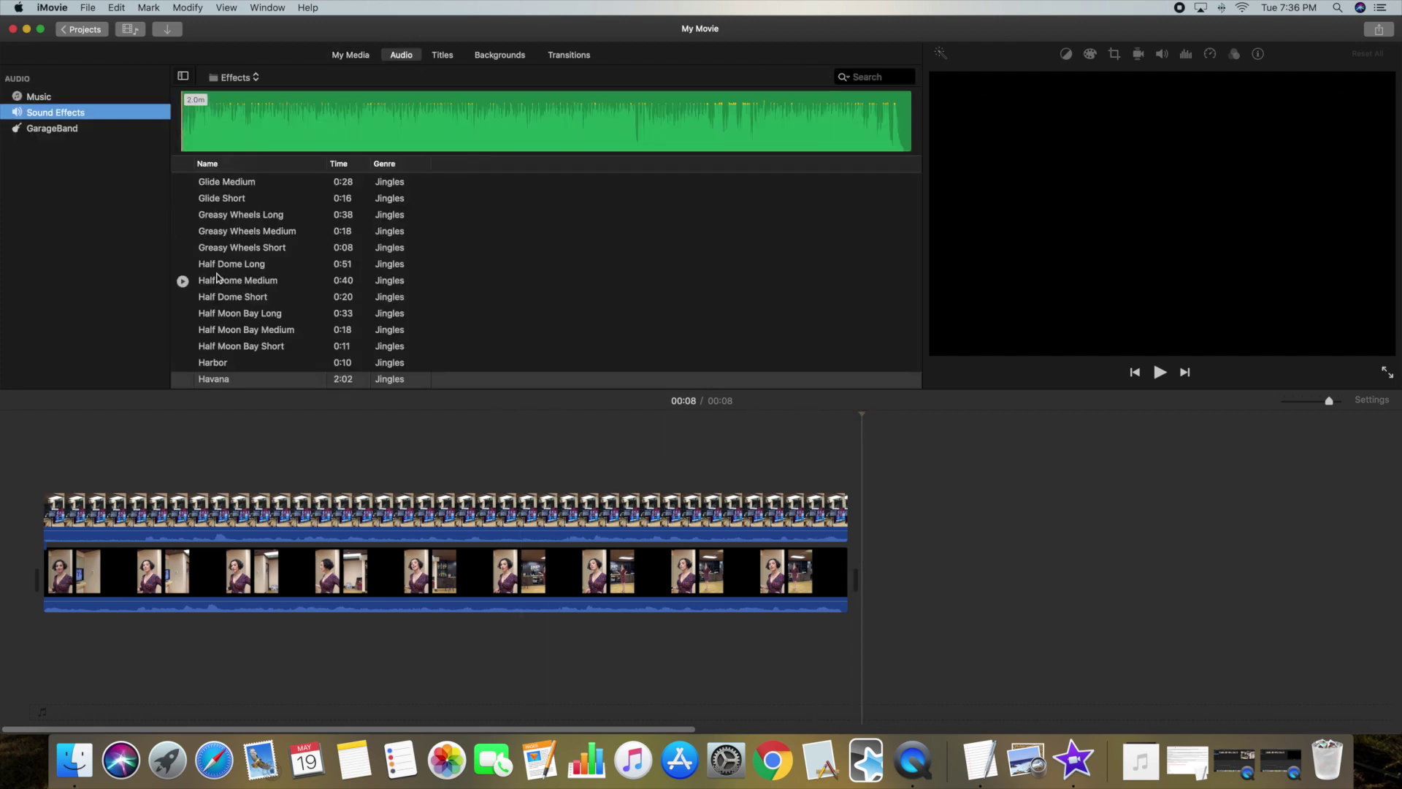
left_click_drag(219, 379, 49, 643)
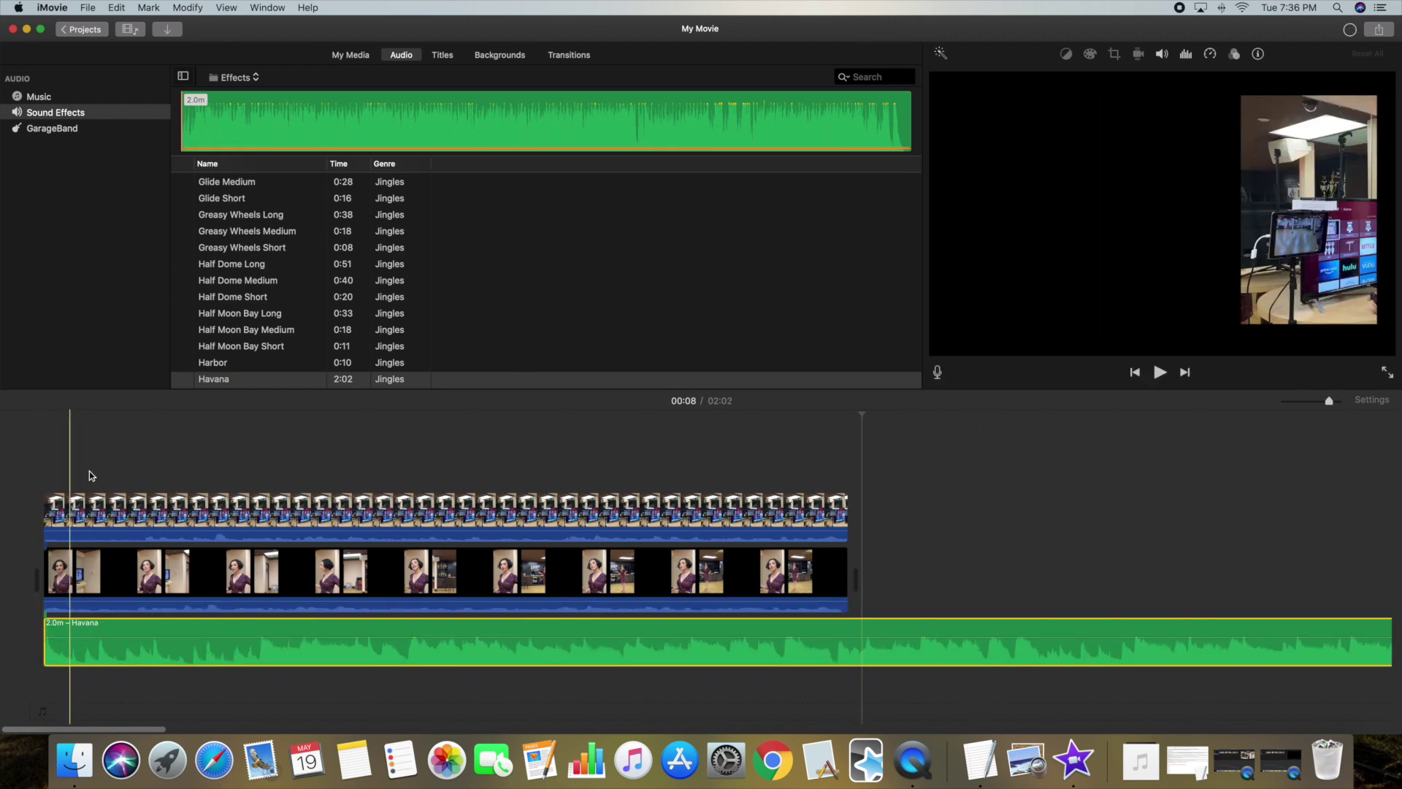
left_click(617, 577)
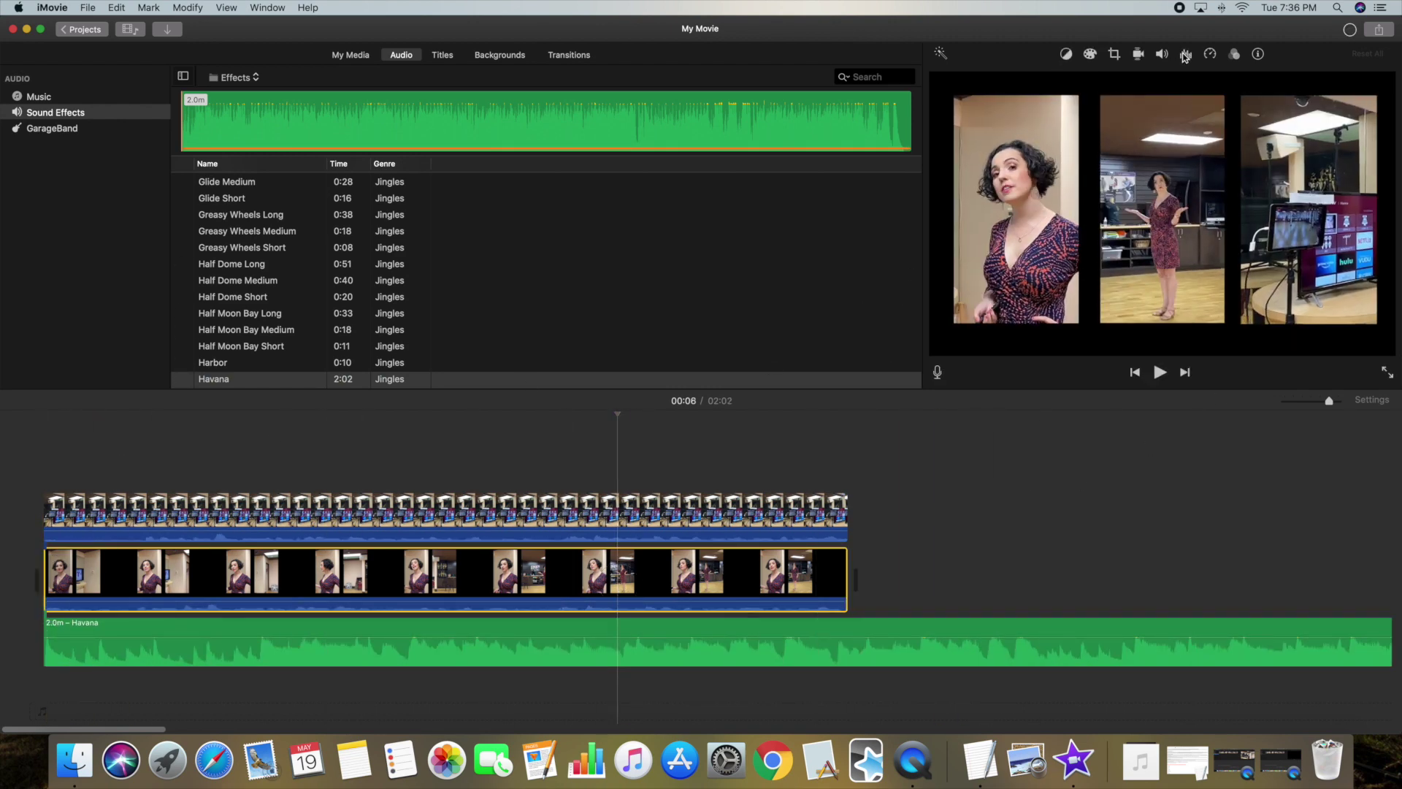
left_click(1162, 55)
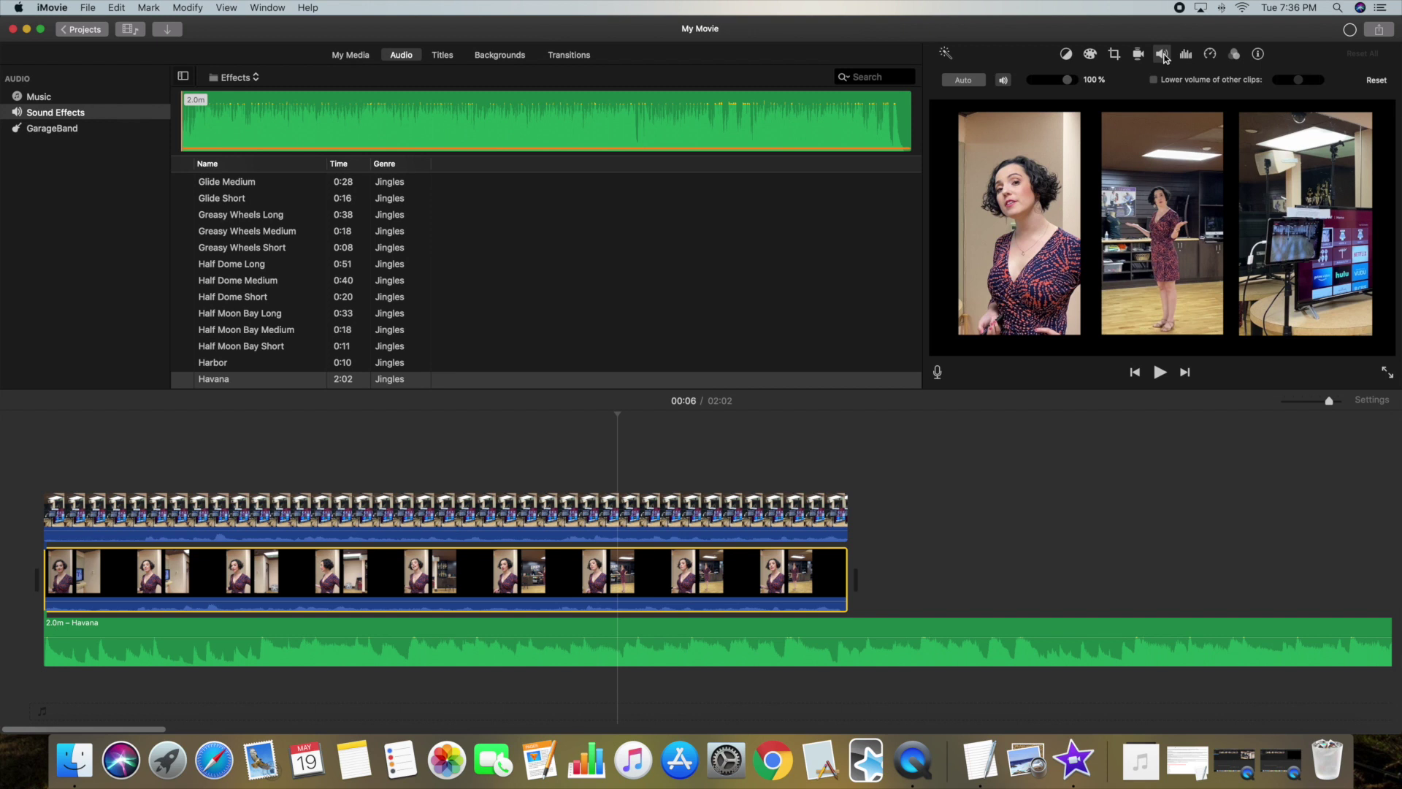
left_click(1004, 80)
left_click(603, 515)
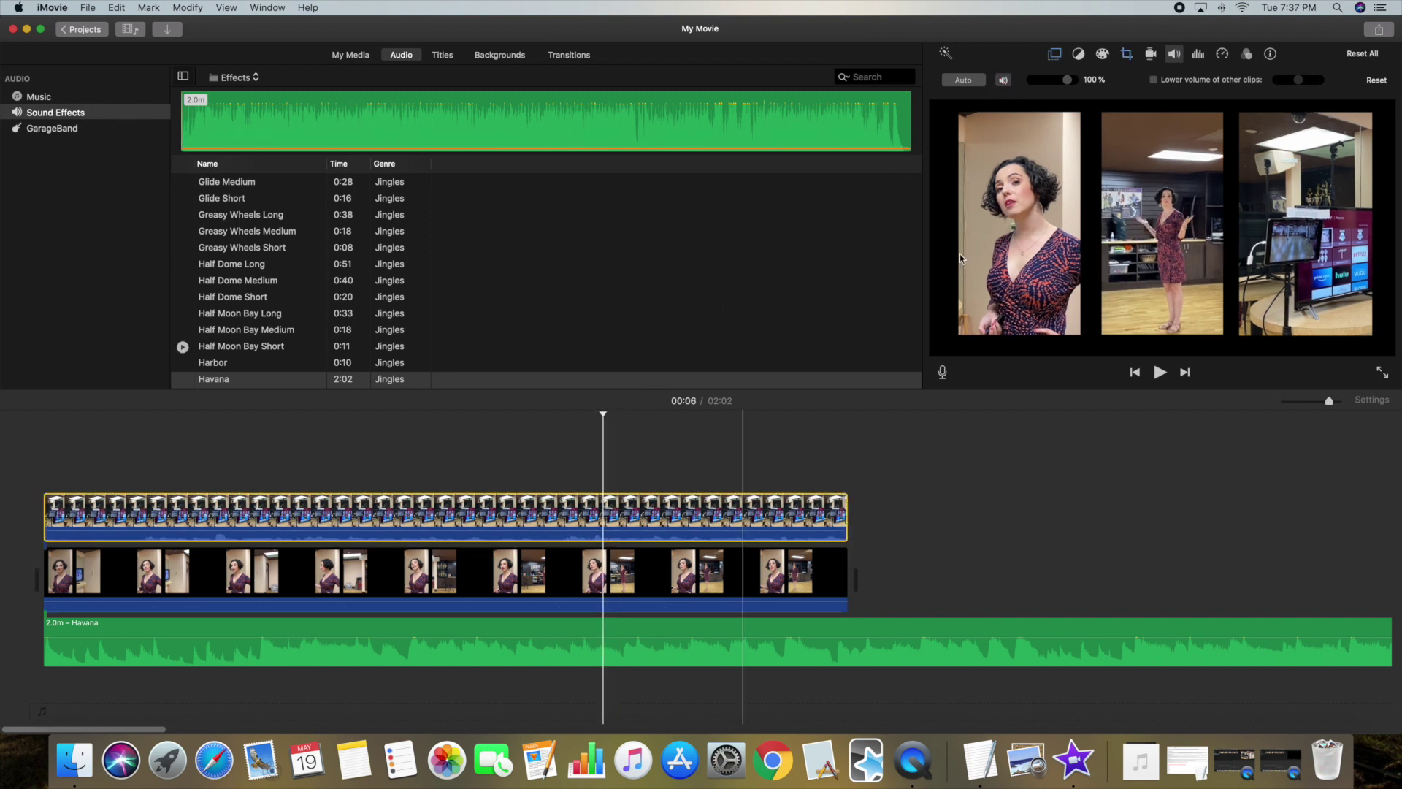
left_click(1004, 80)
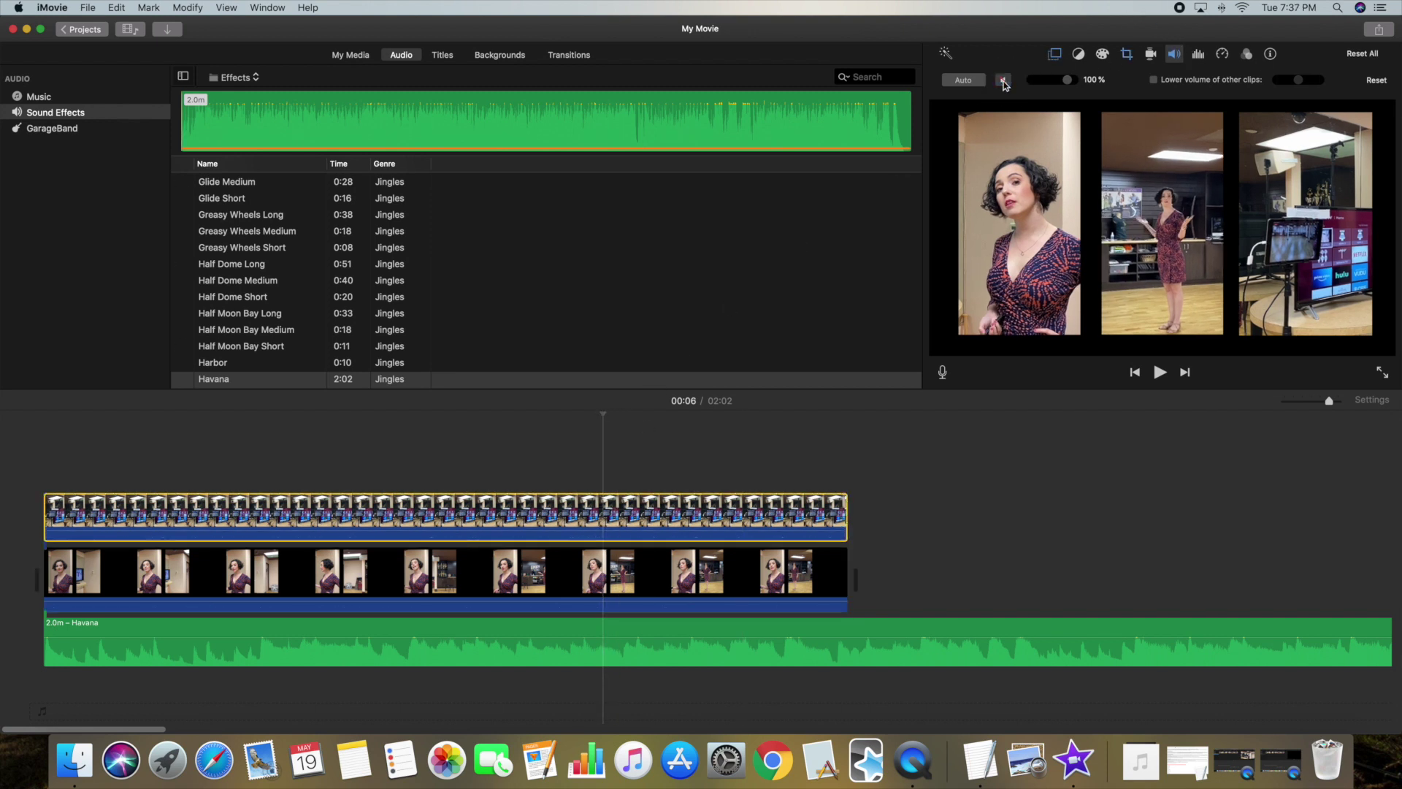
Play the three-strip movie with its music from the beginning to check the result.
left_click_drag(584, 409, 53, 431)
left_click(38, 412)
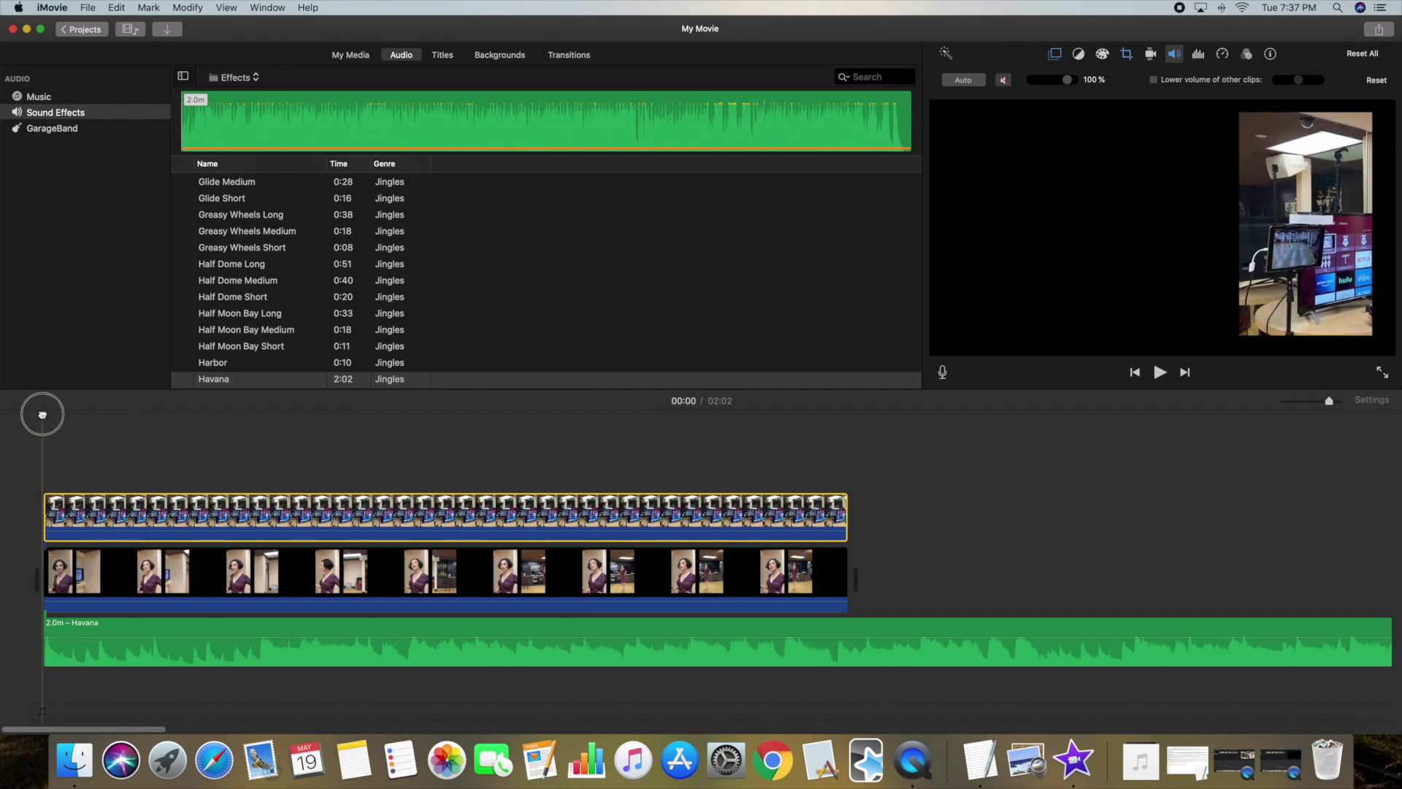
key("space")
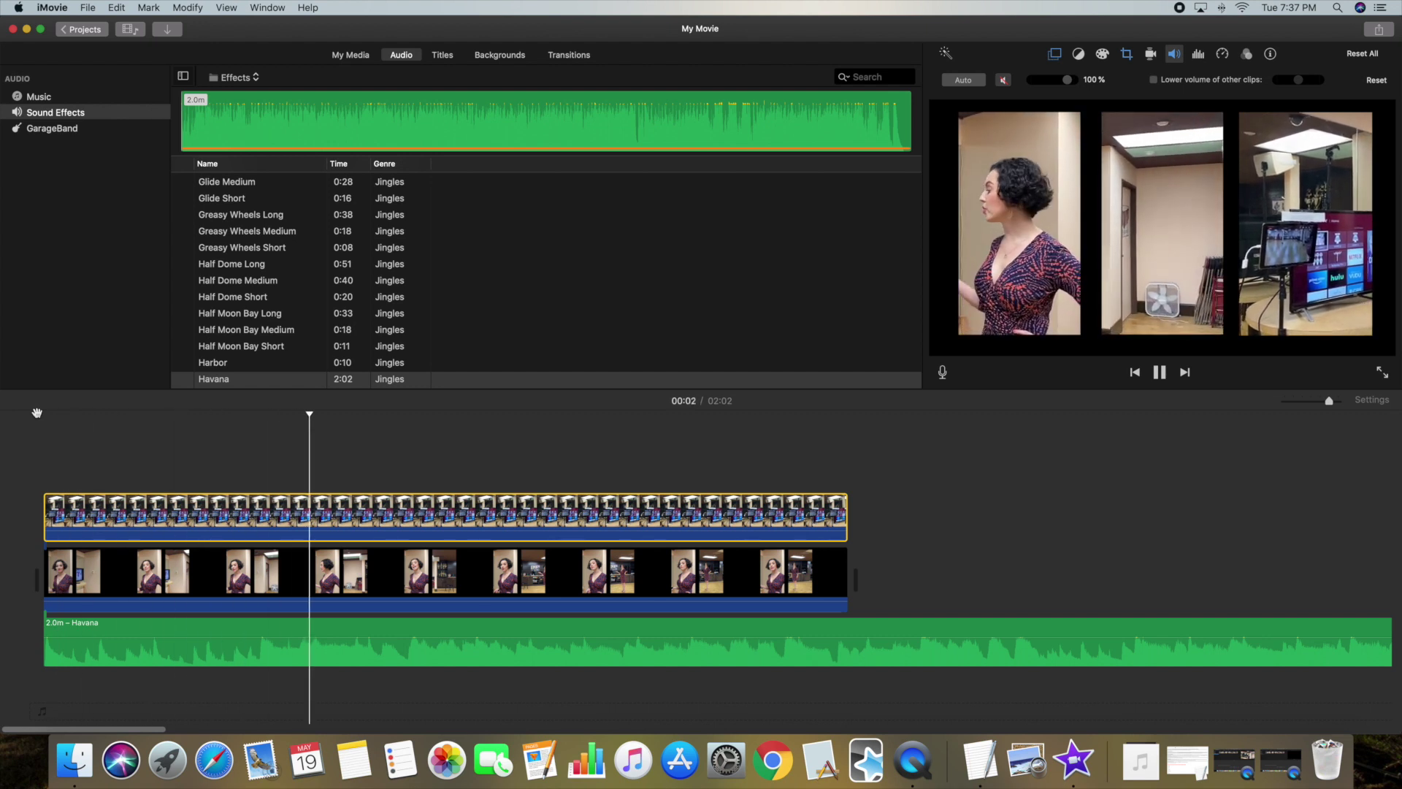
key("space")
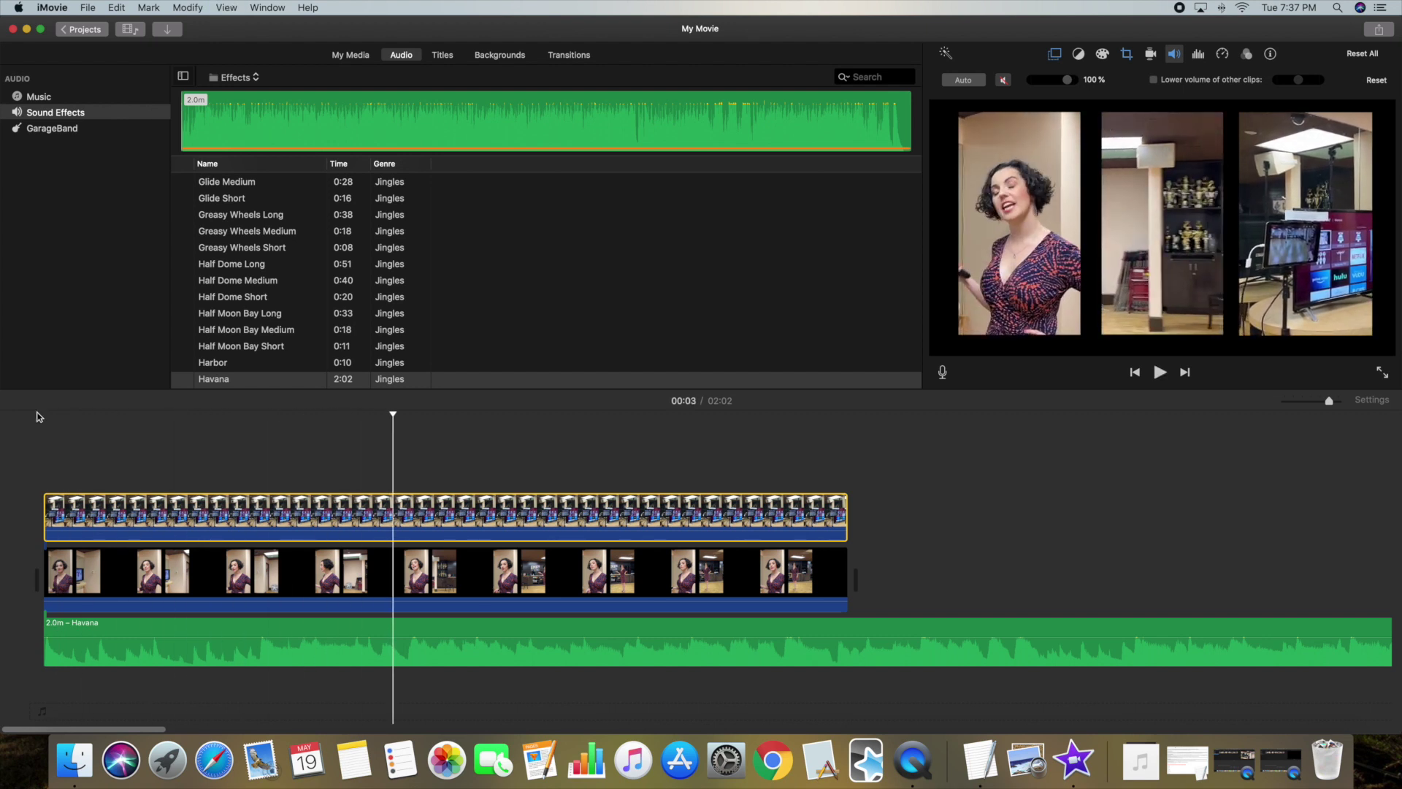
Adjust the fade at the start of the overlay clip and play the movie again from the beginning.
left_click(52, 498)
left_click_drag(48, 495, 59, 495)
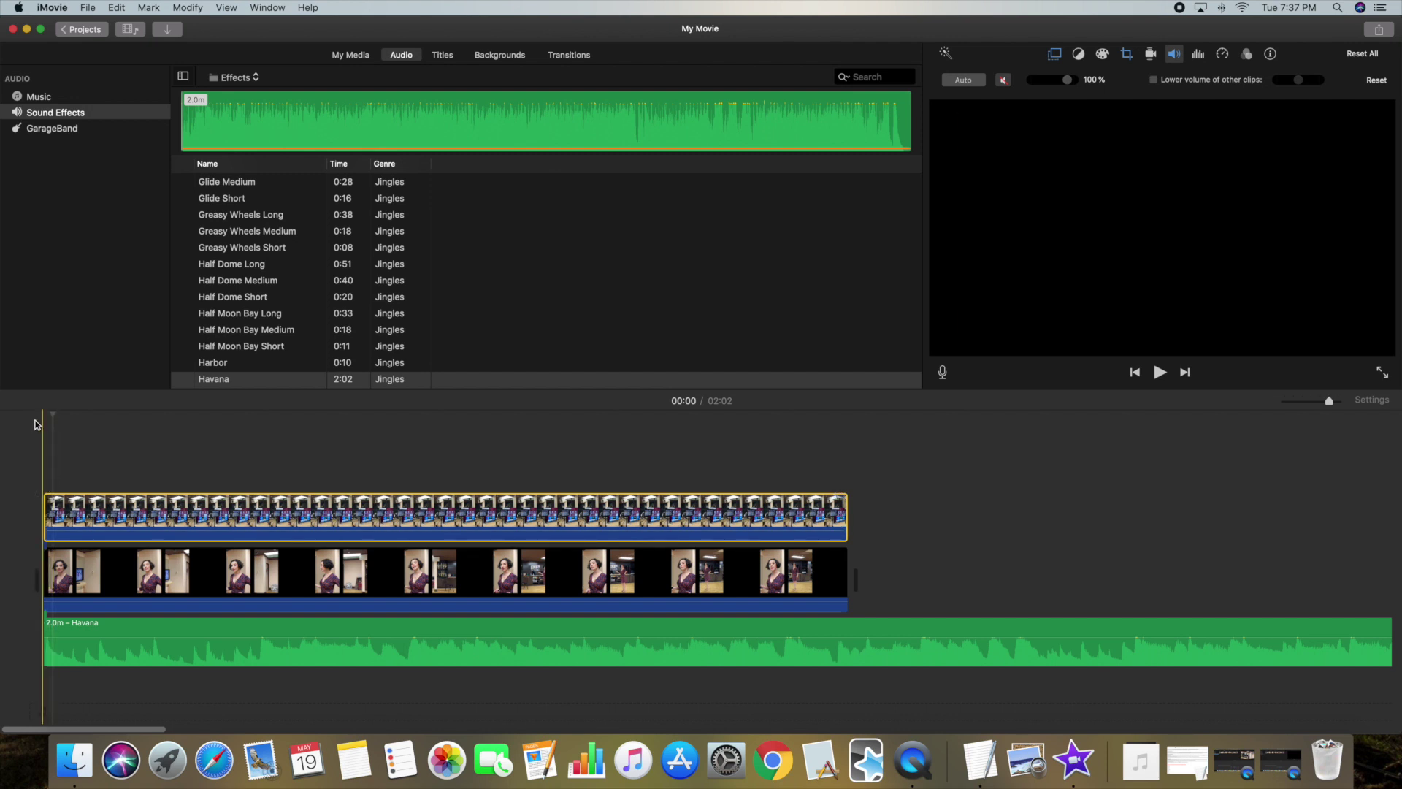
key("space")
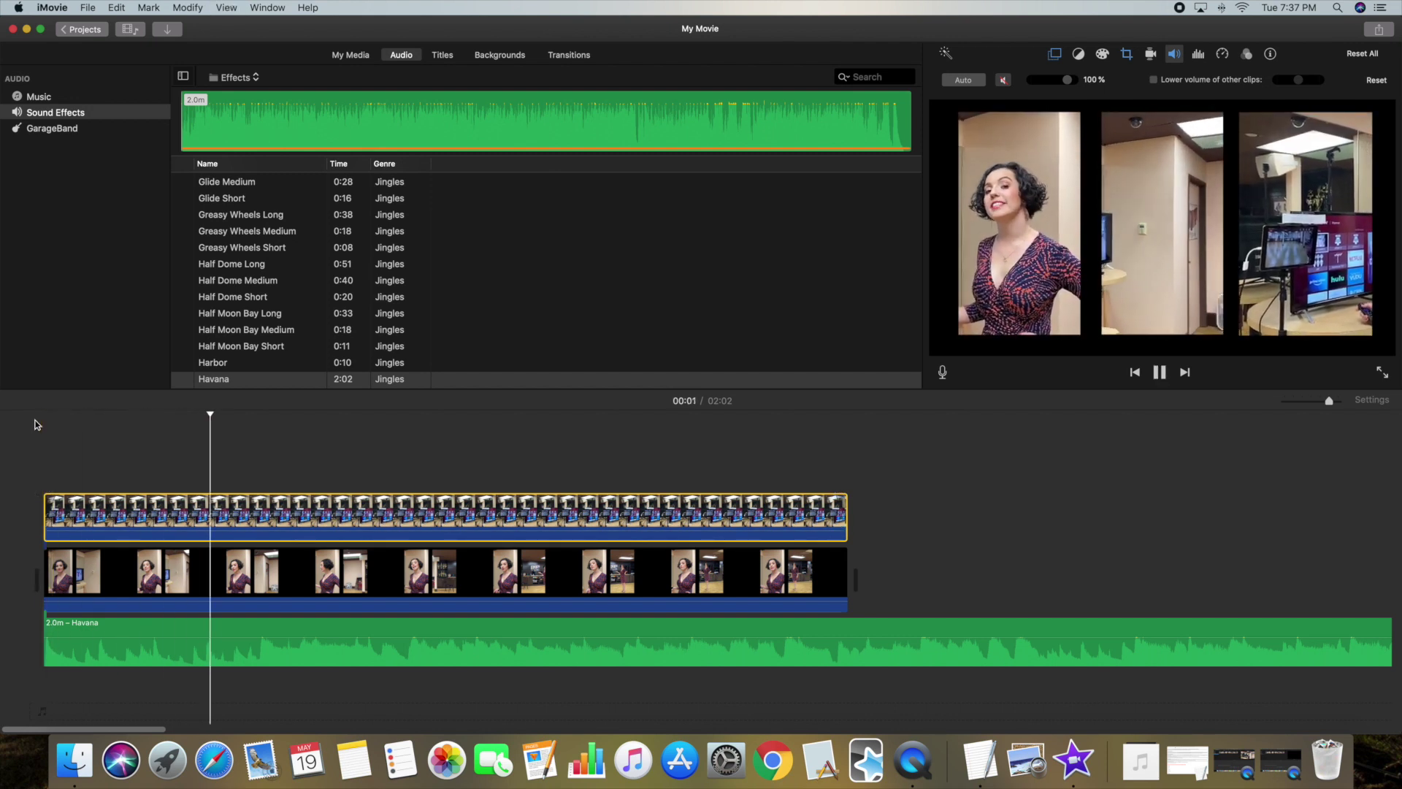